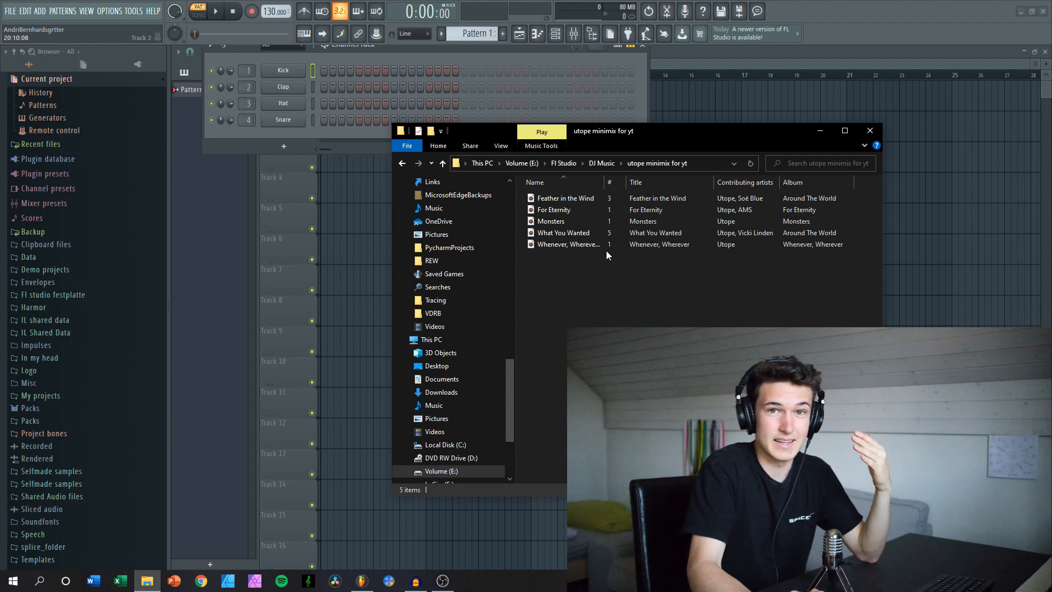
Import all five songs from the "utope minimix for yt" folder into the playlist as separate audio tracks.
key(ctrl+a)
drag(569, 244, 361, 250)
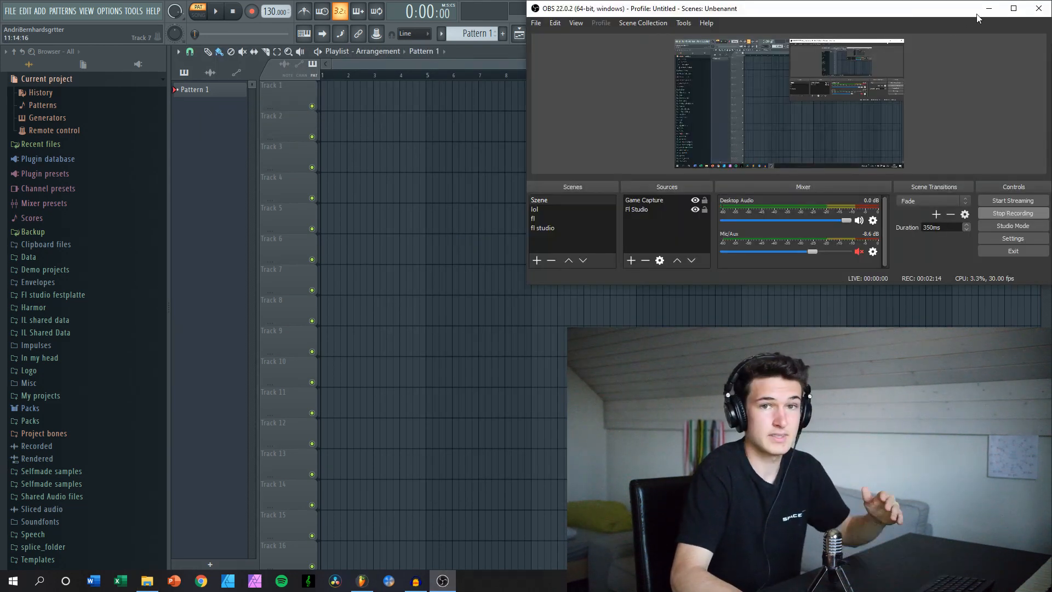
click(981, 7)
click(147, 581)
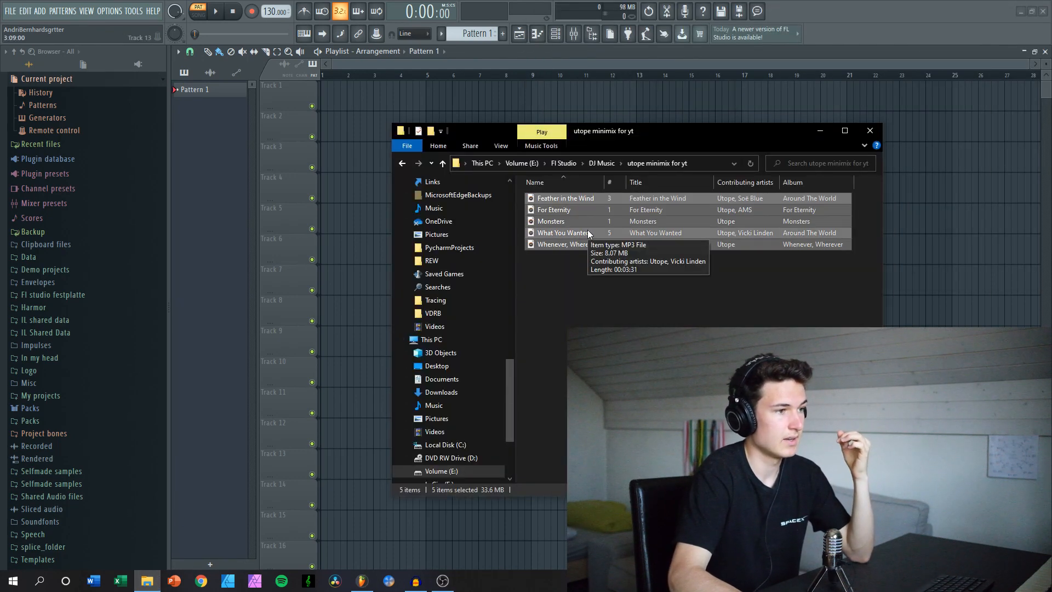
click(573, 261)
drag(563, 248, 327, 122)
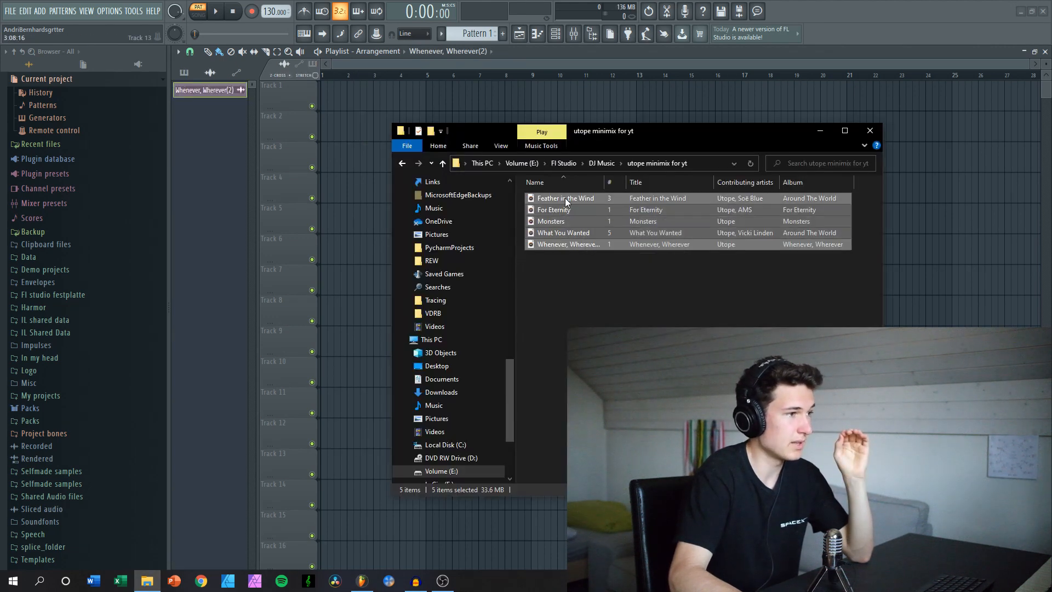
drag(564, 199, 284, 153)
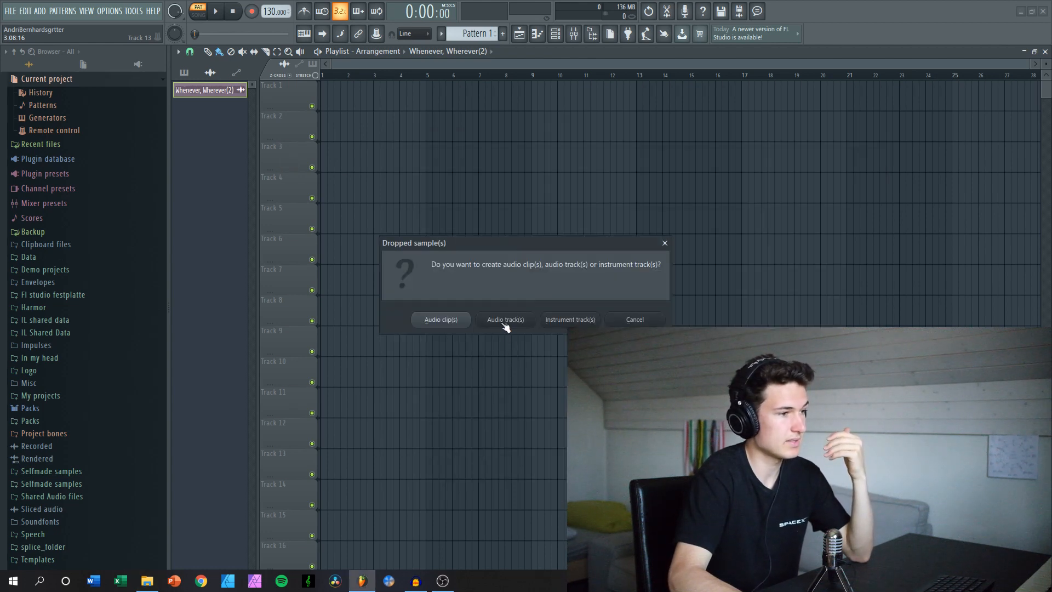
click(505, 321)
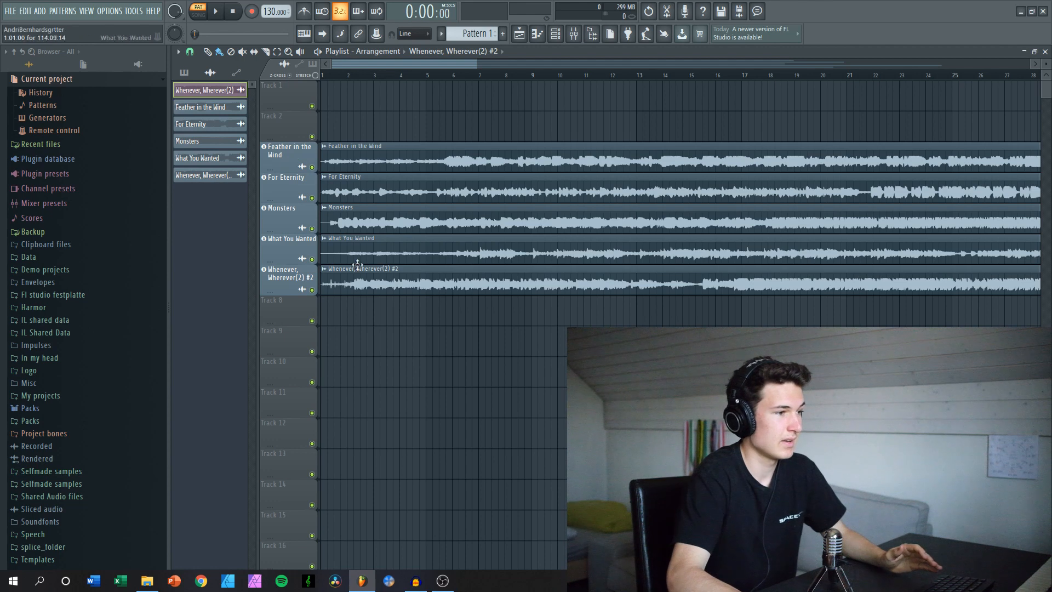
Check how the imported songs are routed to the mixer tracks.
key(F9)
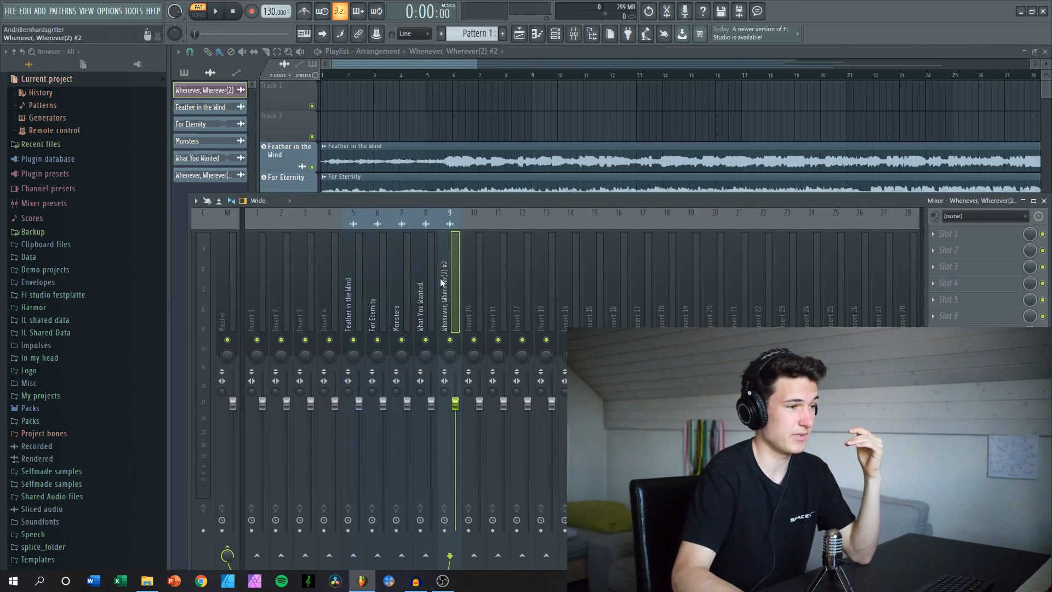
key(F9)
scroll(423, 163, down, 2)
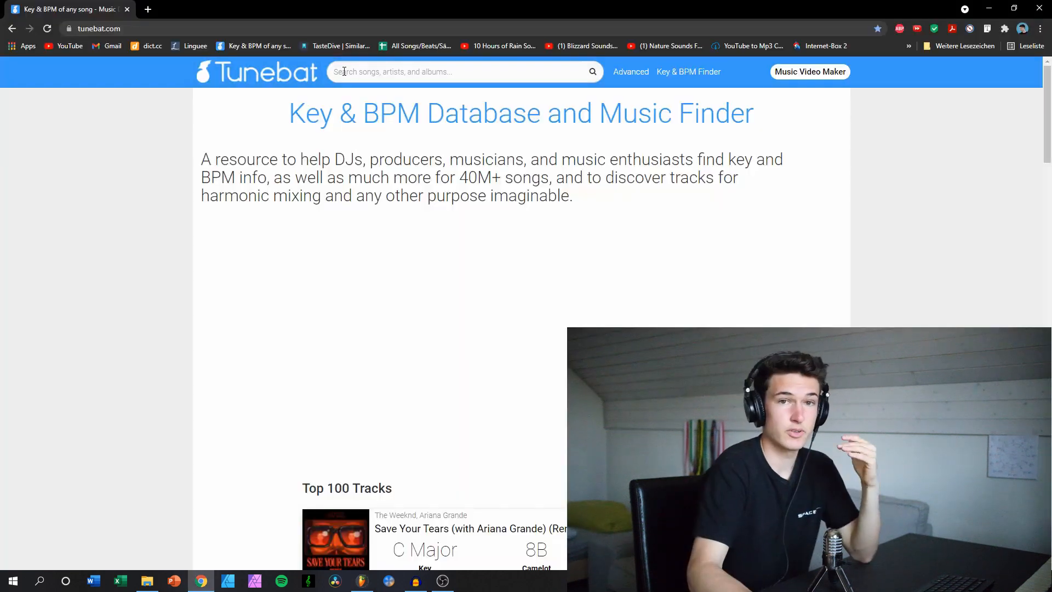
Look up the songs' BPM and key on Tunebat, and rename the Monsters playlist track as "126 4b".
click(344, 71)
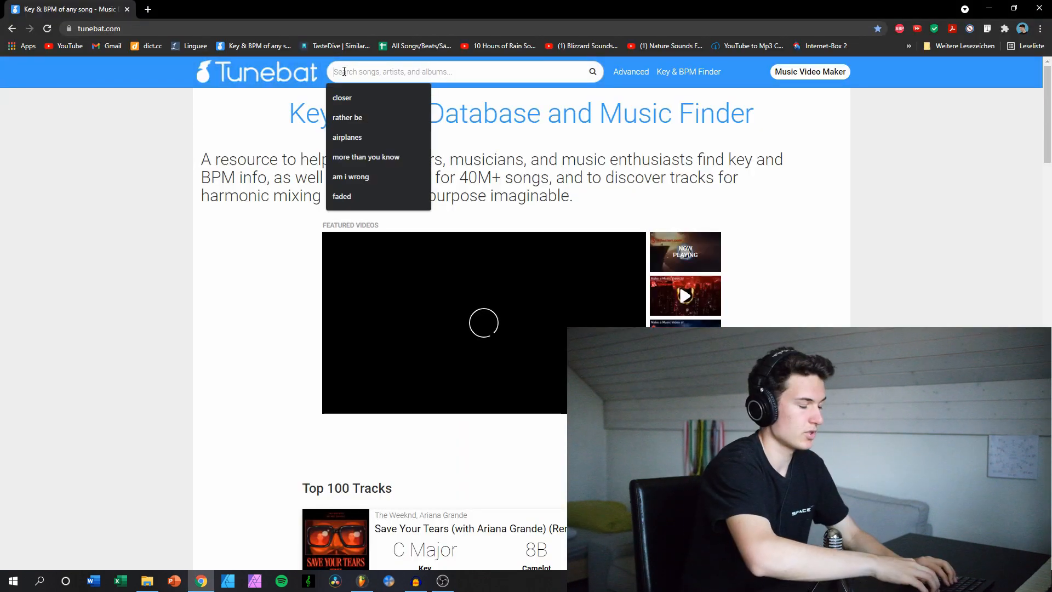
text(ut)
click(341, 98)
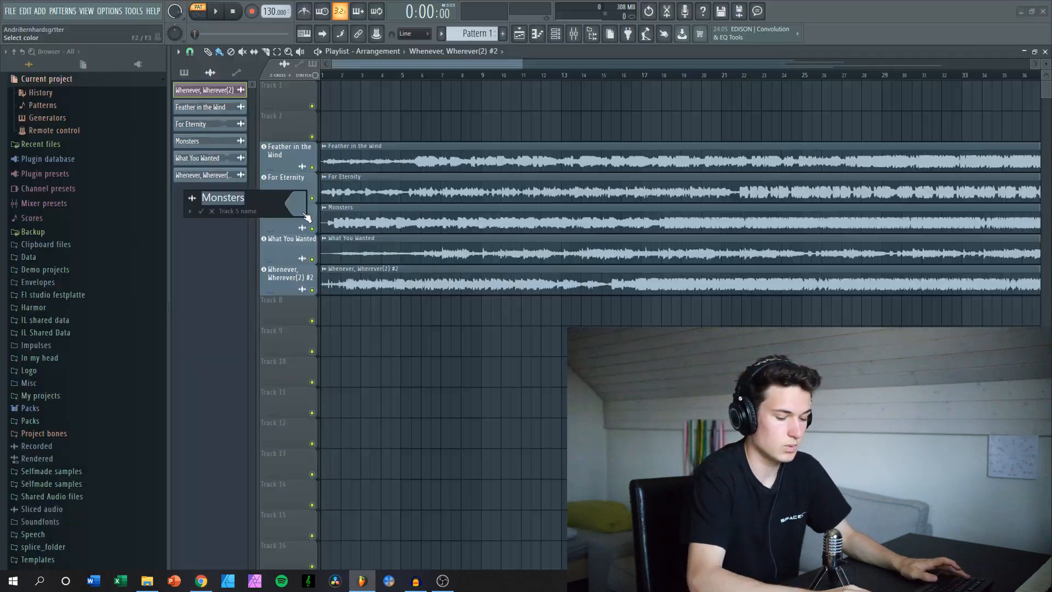
text(126 4b)
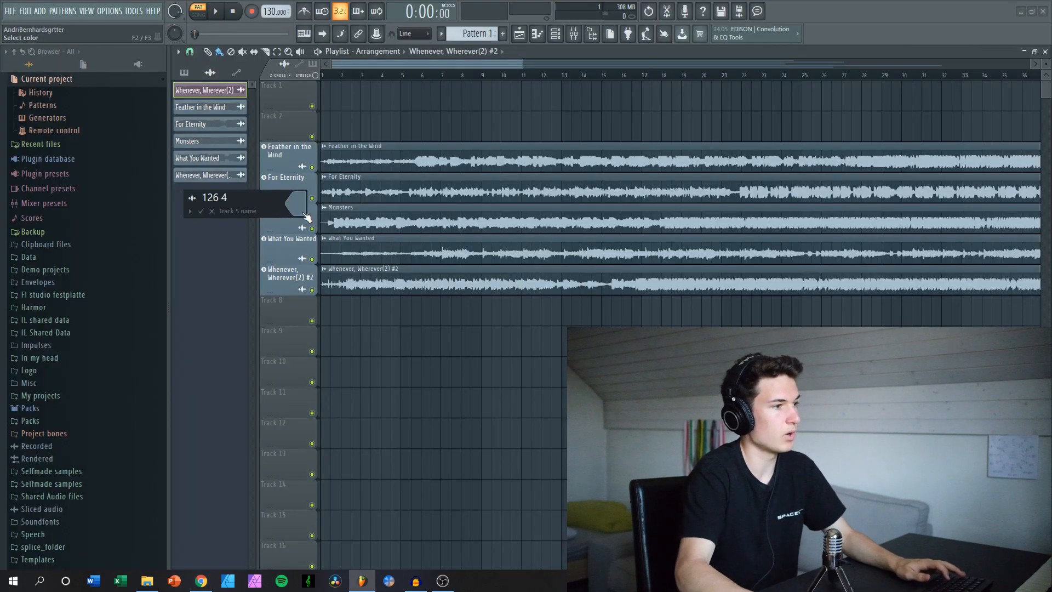
key(Return)
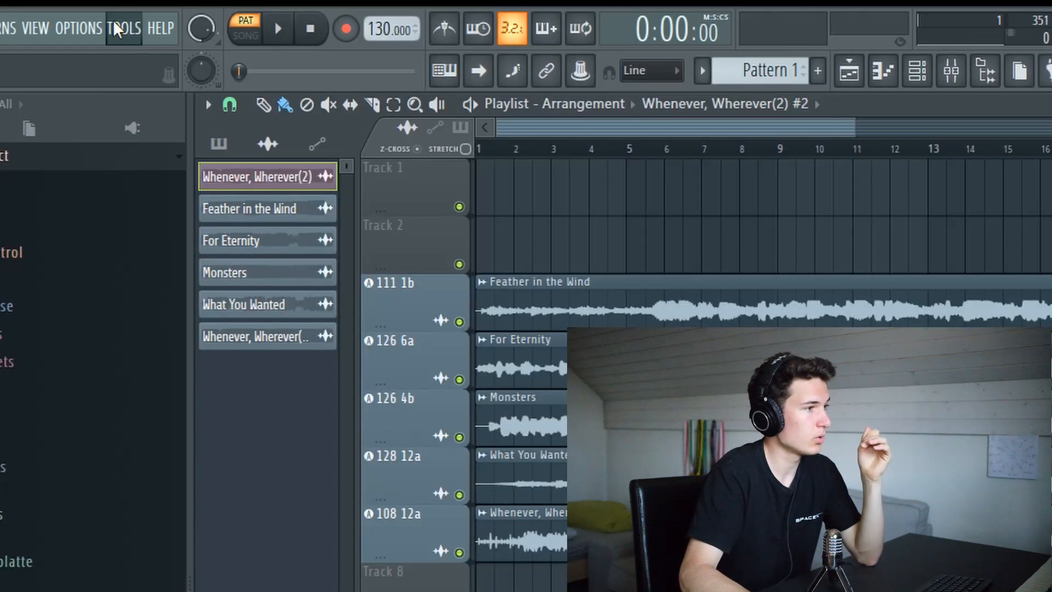
Switch all audio clips in the project to realtime stretching and confirm the change.
click(116, 29)
mouse_move(164, 97)
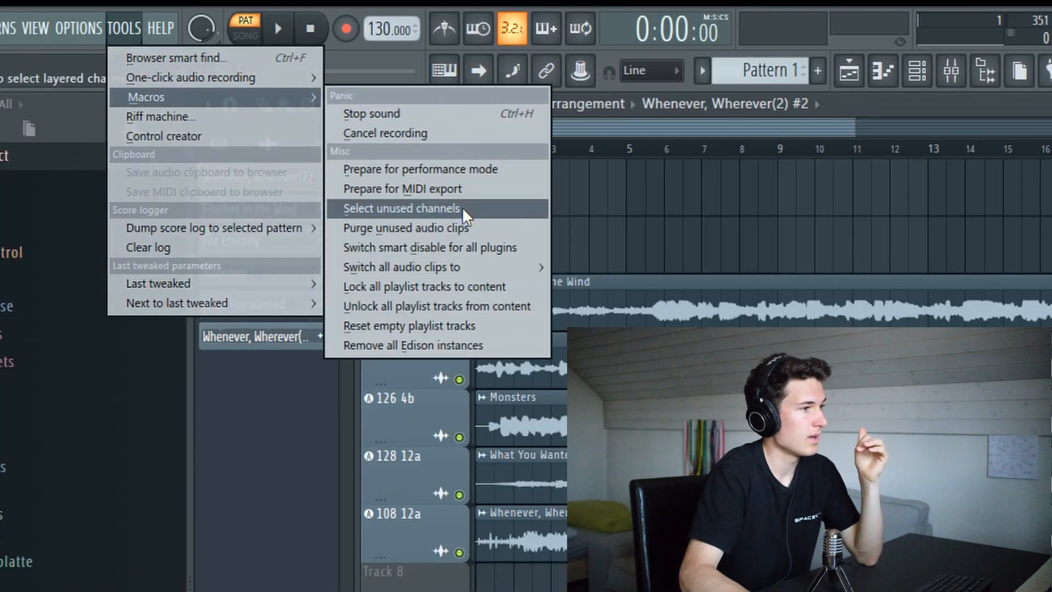
mouse_move(446, 270)
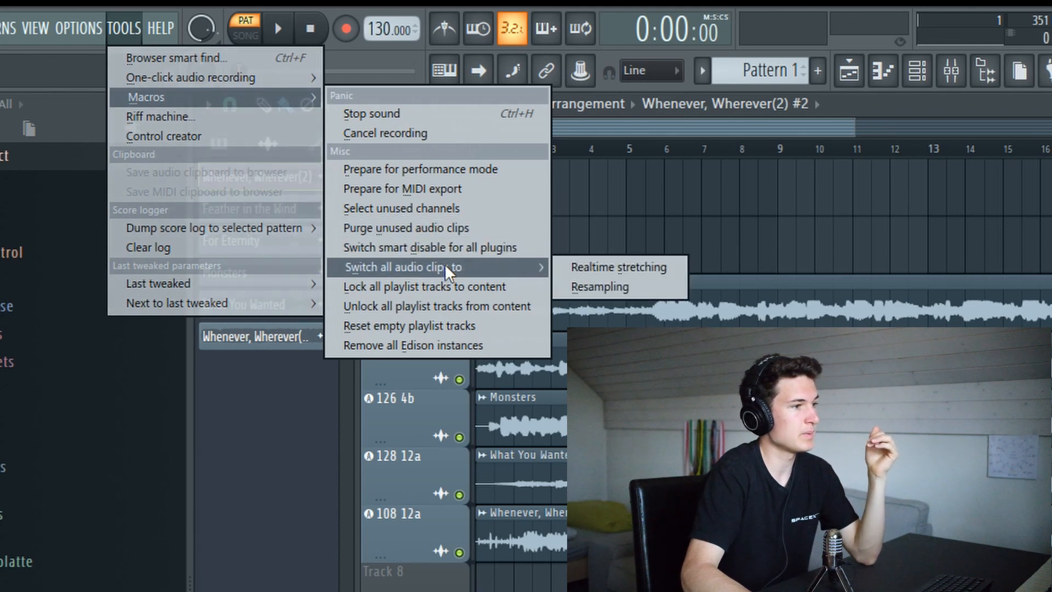
click(606, 268)
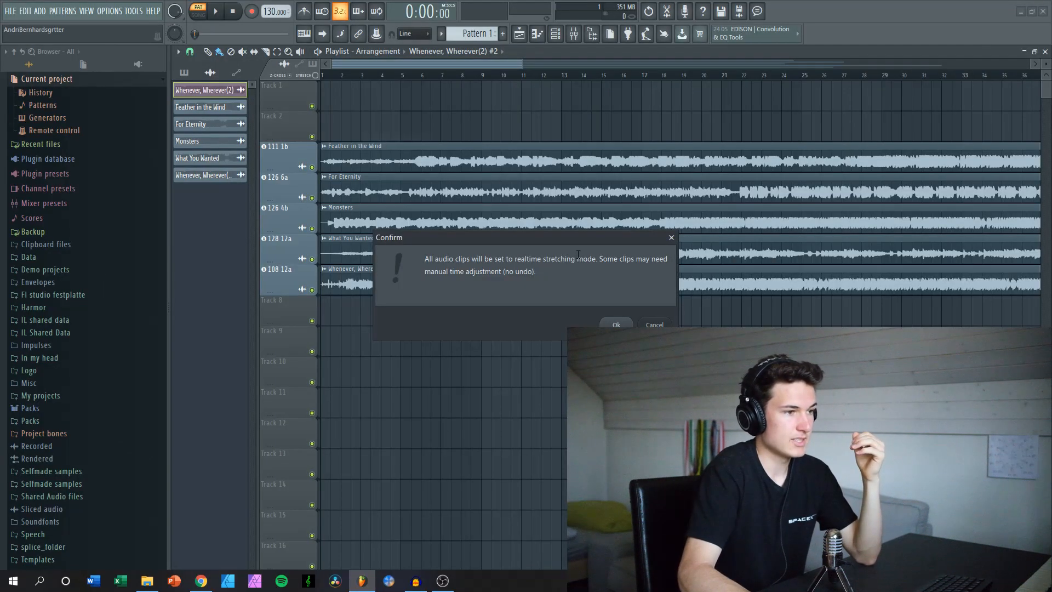
click(615, 322)
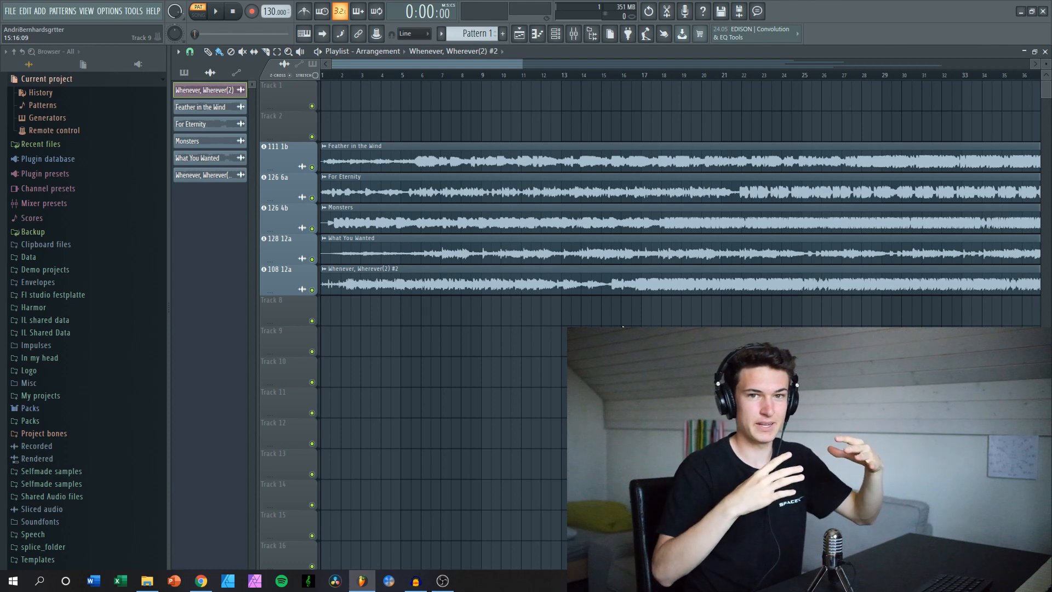
Assign a sample tempo of 111 BPM to the Feather in the Wind clip.
click(328, 151)
click(429, 217)
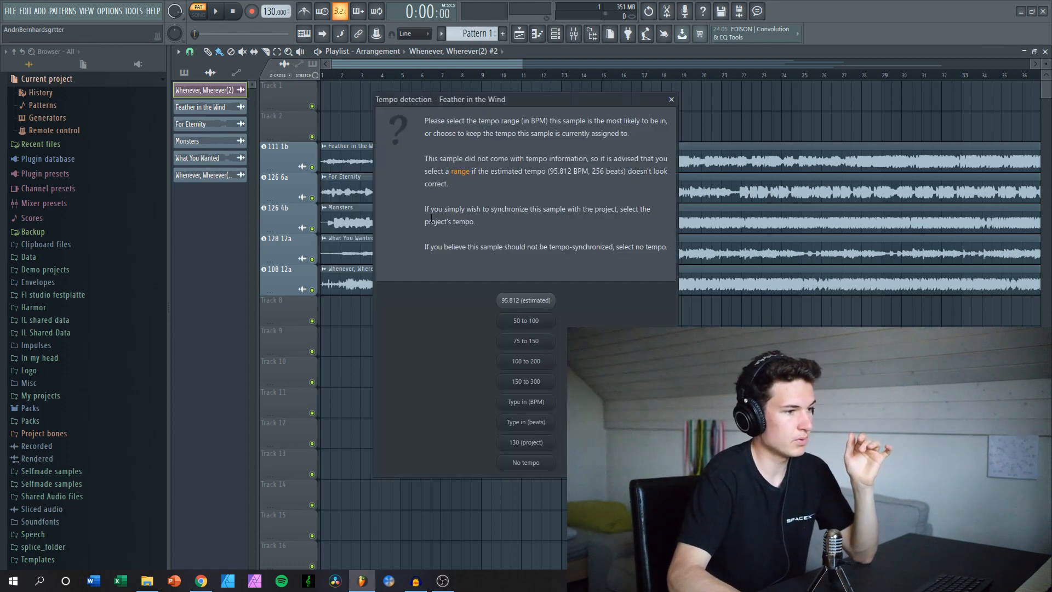
click(525, 402)
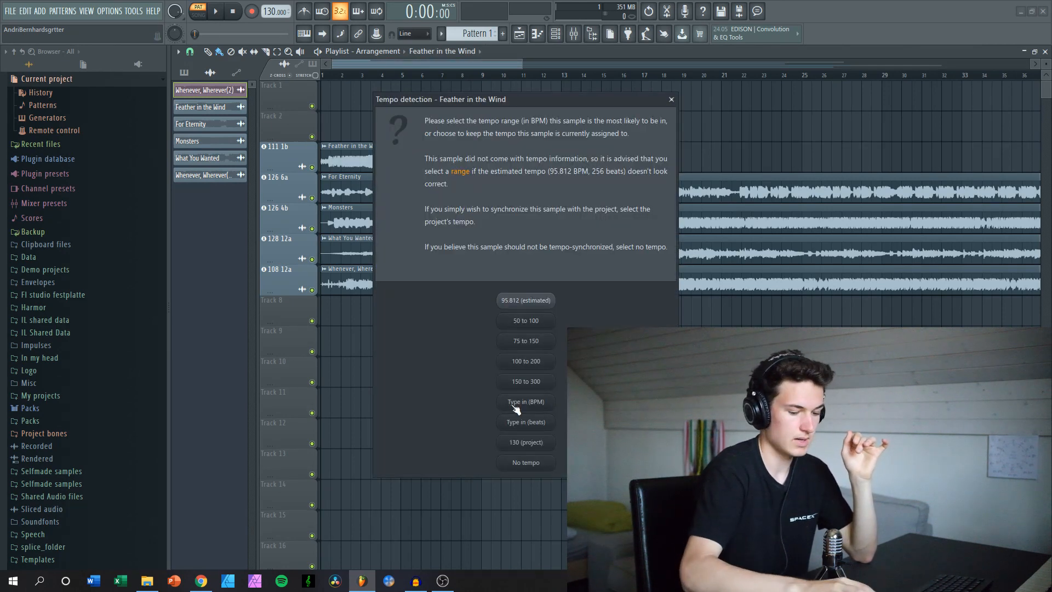
click(513, 405)
text(111)
key(Return)
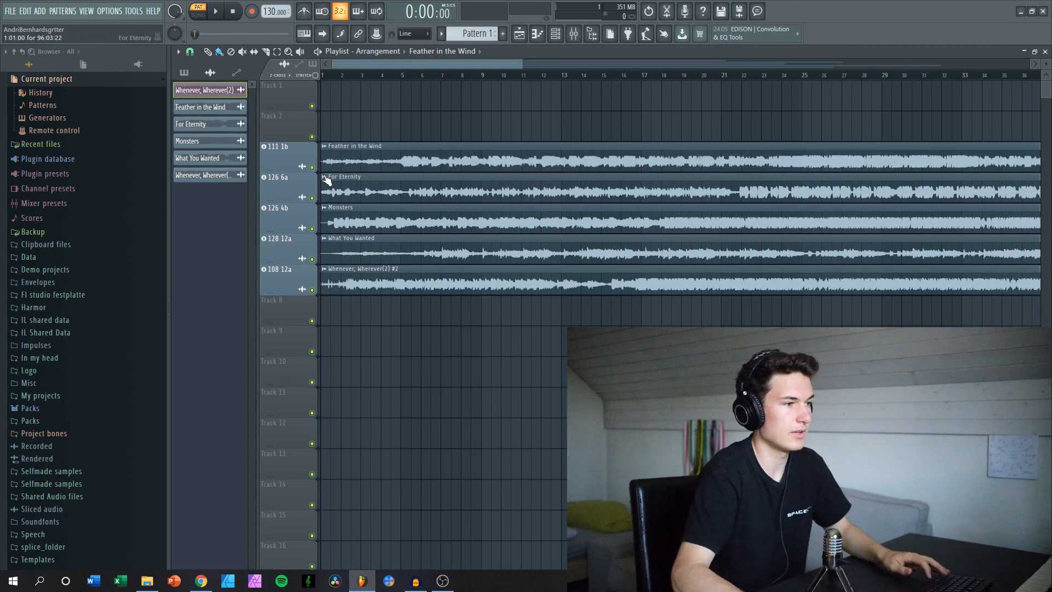
Assign a sample tempo of 126 BPM to the For Eternity clip.
click(323, 176)
click(420, 248)
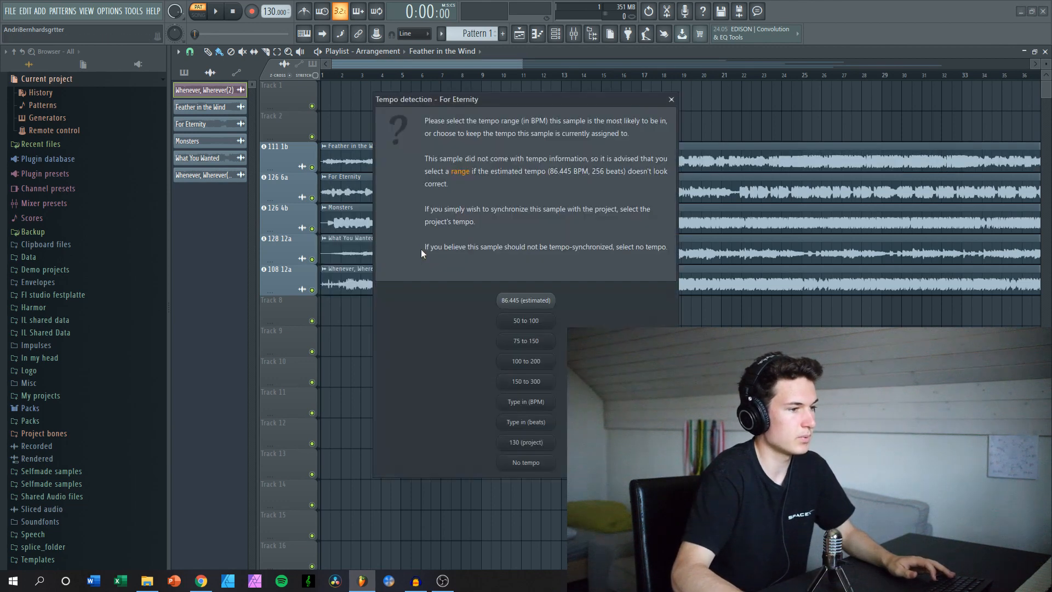
click(525, 402)
text(12)
text(6)
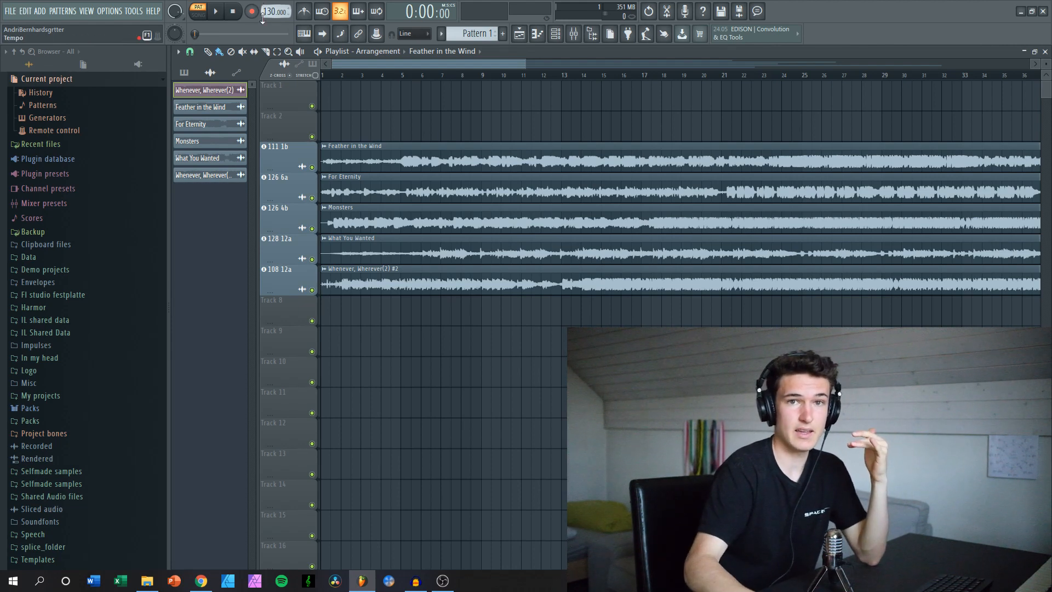
Try project tempos of 96 and 70 BPM, previewing the Feather in the Wind clip at each.
drag(263, 18, 262, 46)
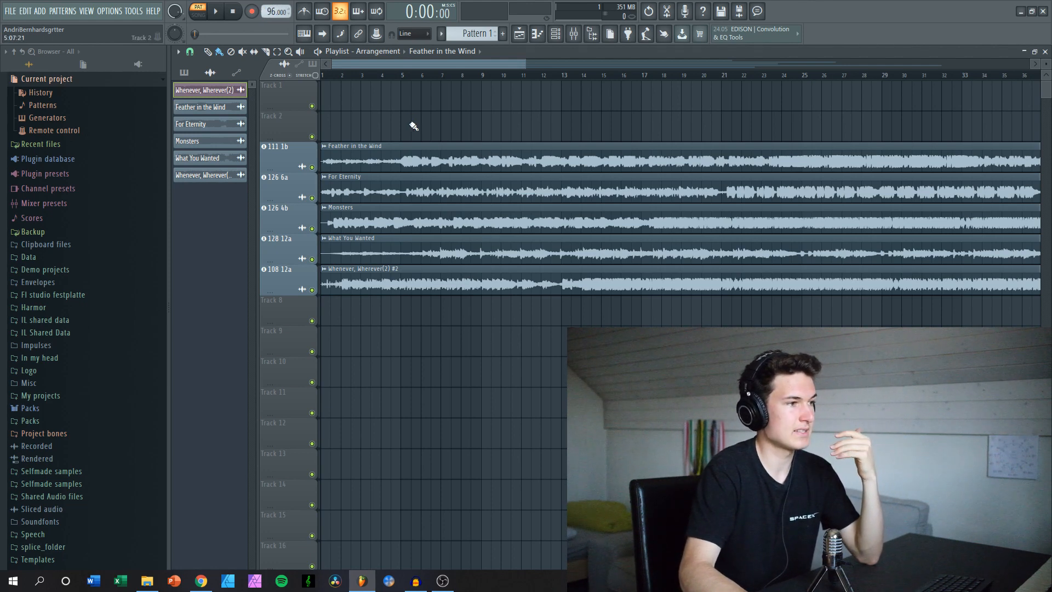
alt+right_click(405, 161)
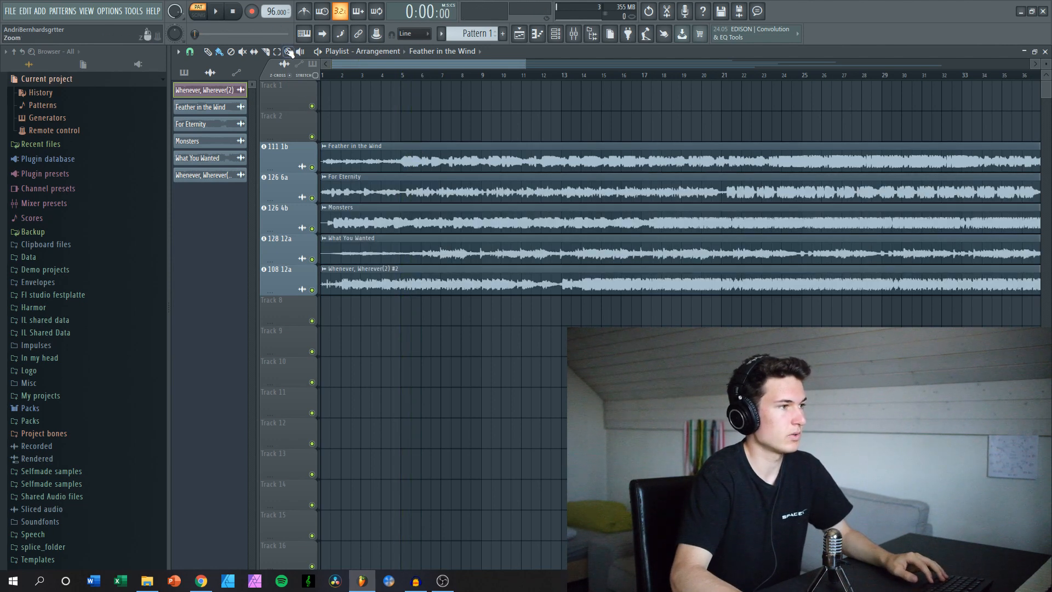
drag(271, 12, 271, 29)
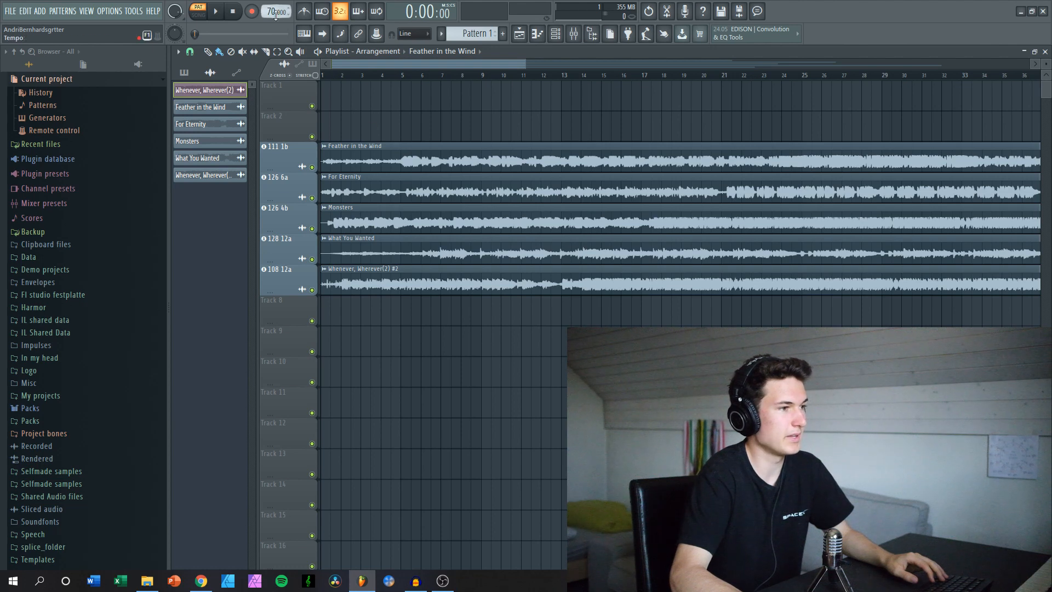
alt+right_click(404, 151)
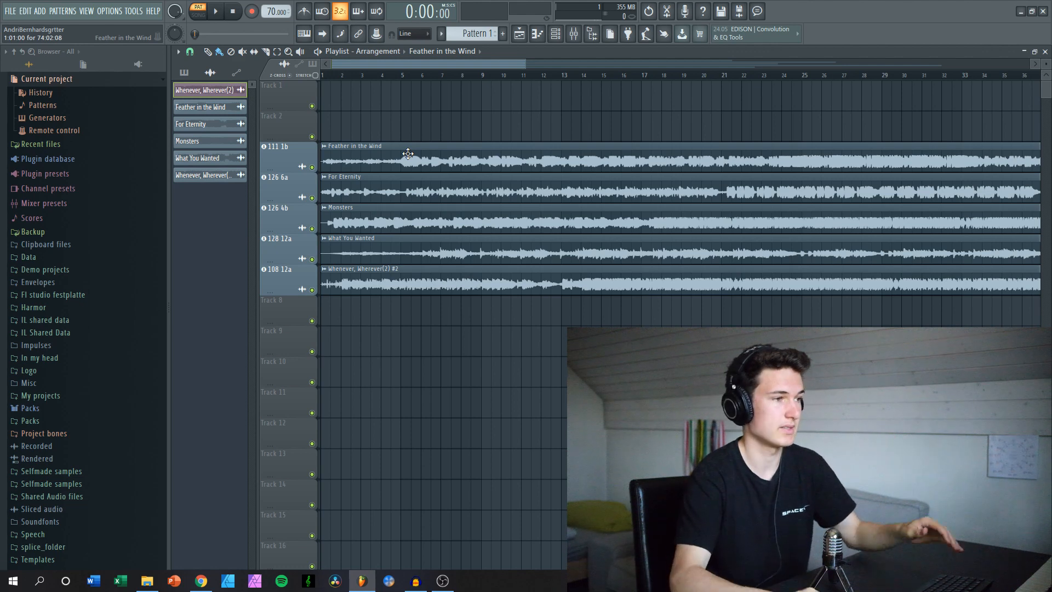
Set the project tempo to 119 BPM.
scroll(408, 154, down, 1)
drag(272, 11, 268, 13)
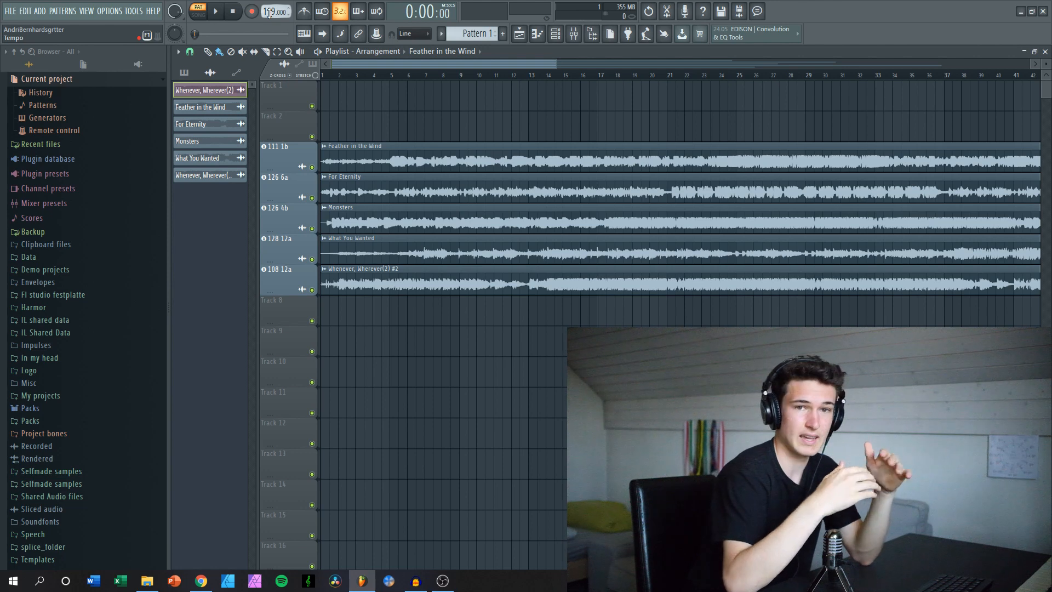
scroll(428, 155, down, 1)
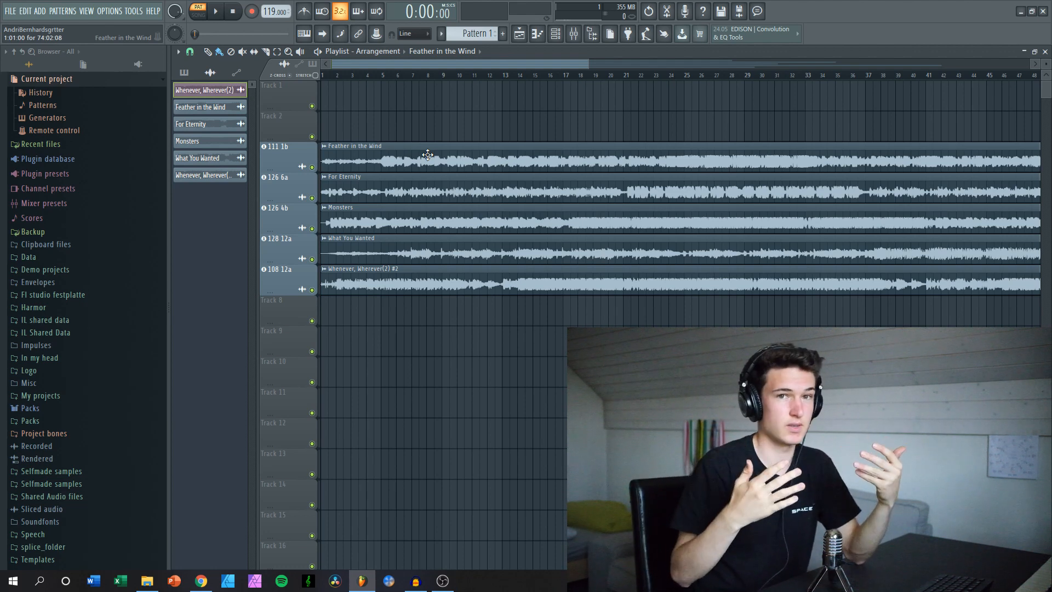
Play back only the Feather in the Wind clip around bar 25.
scroll(562, 156, down, 1)
click(556, 156)
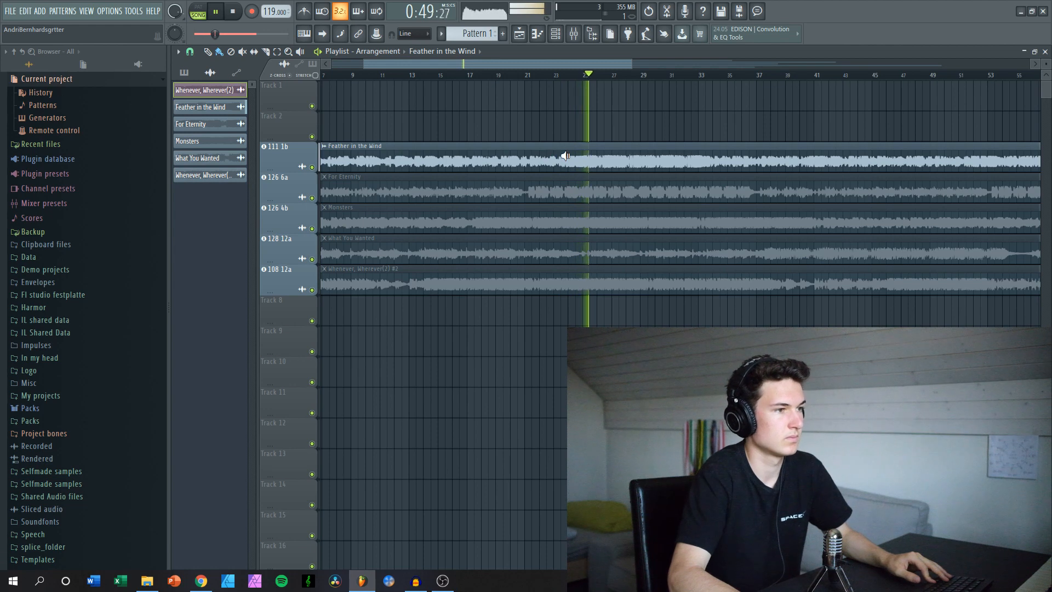
scroll(588, 145, up, 2)
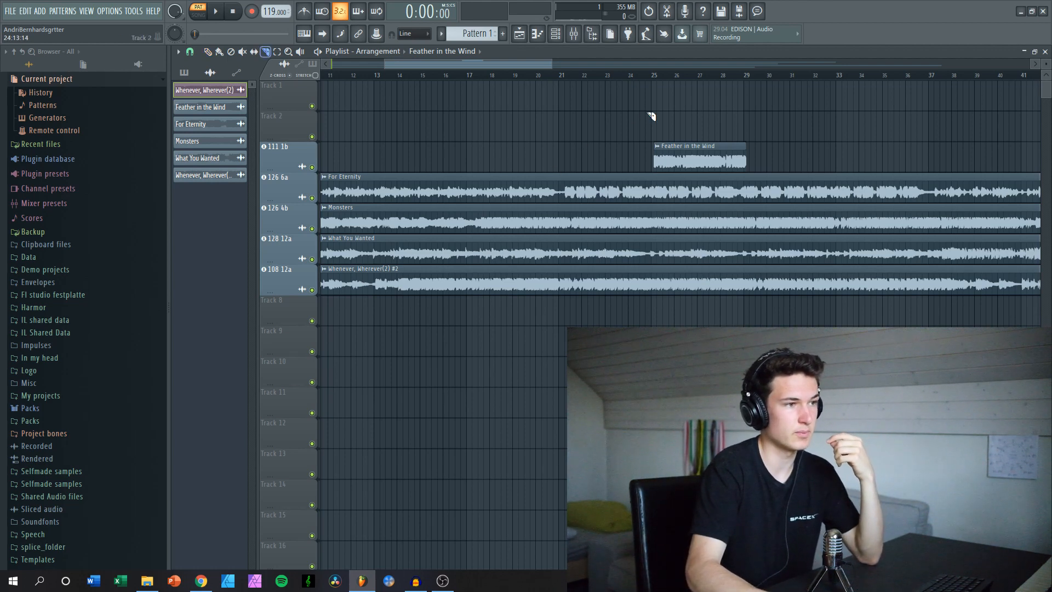
key(F9)
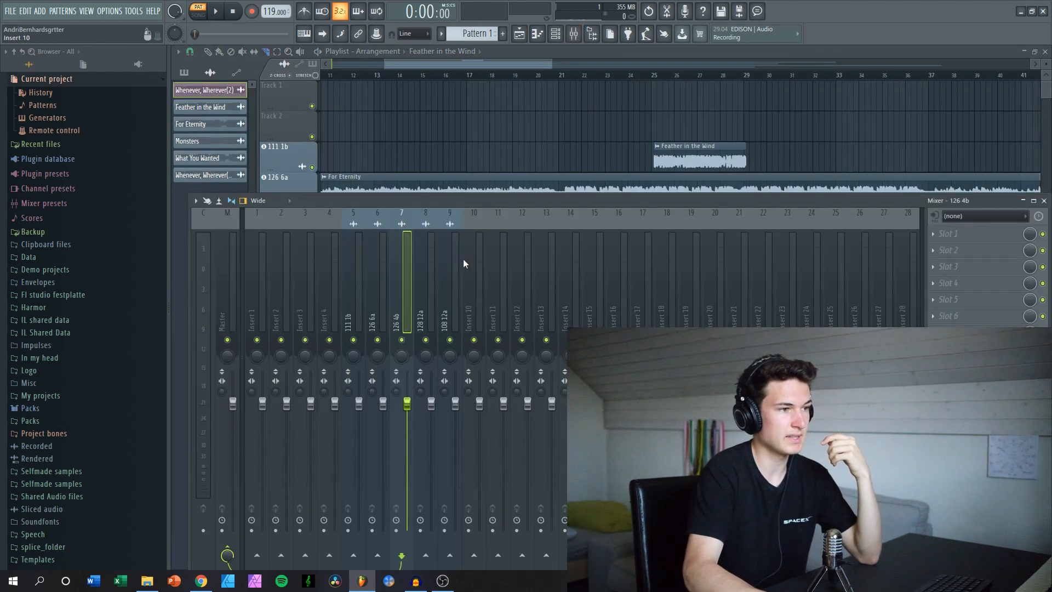
key(F9)
key(F5)
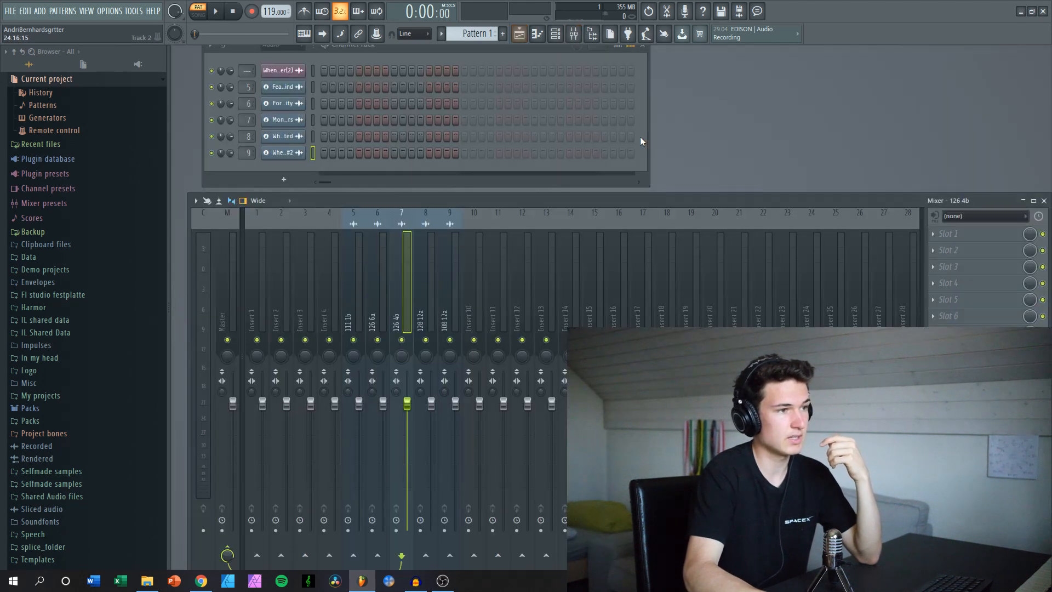
key(F9)
click(519, 33)
Move the trimmed Feather in the Wind clip one bar earlier so it starts at bar 24.
key(p)
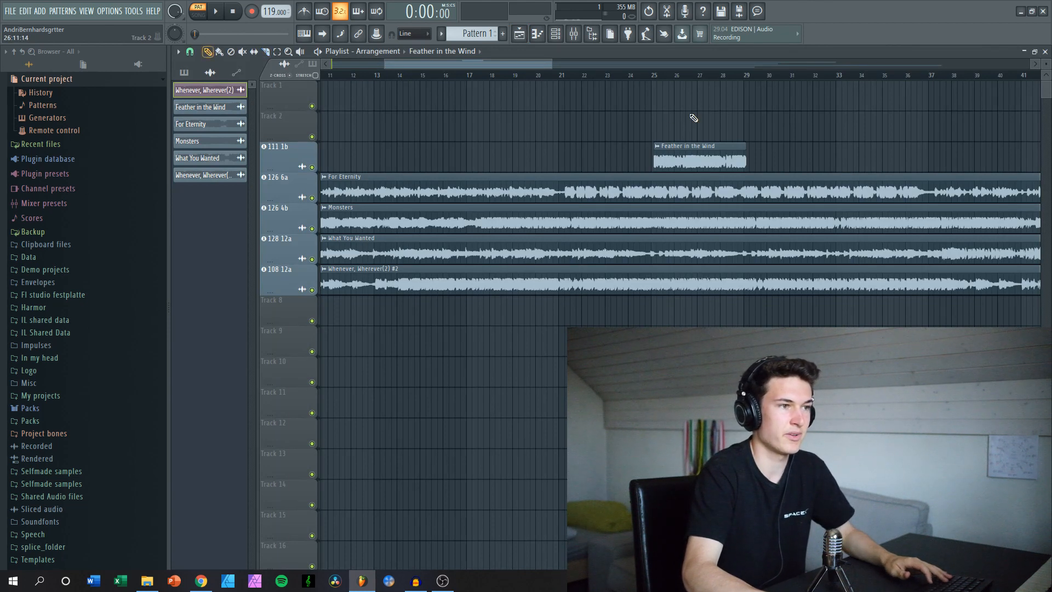
drag(716, 157, 692, 156)
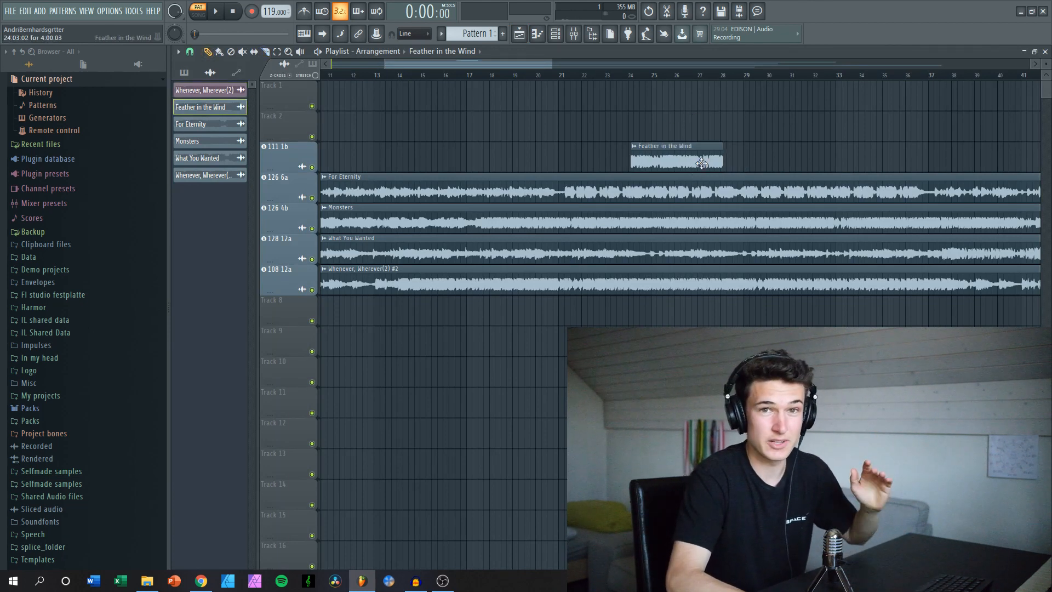
scroll(570, 191, down, 2)
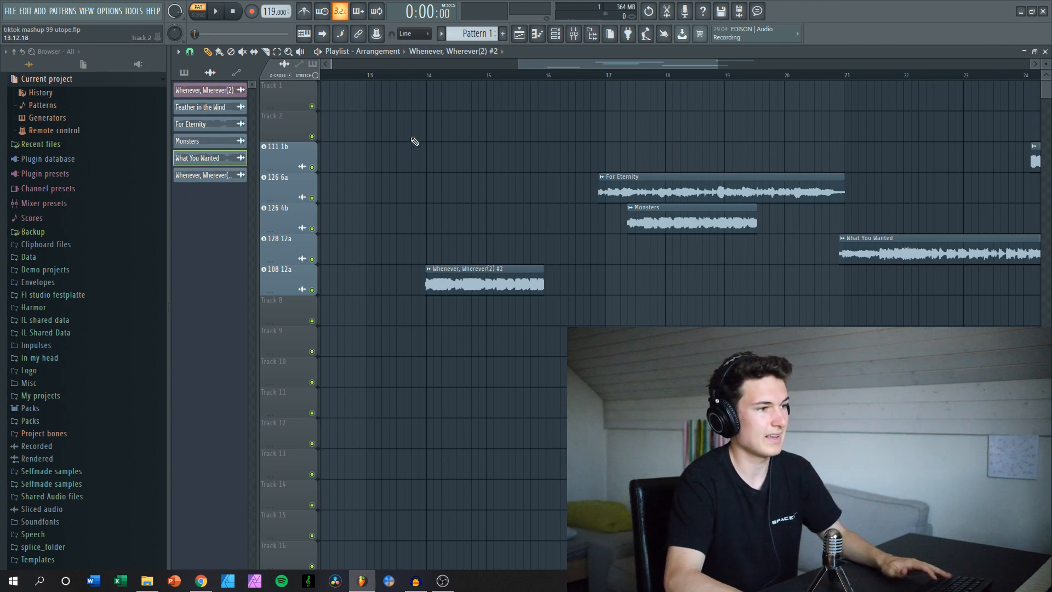
scroll(414, 176, down, 3)
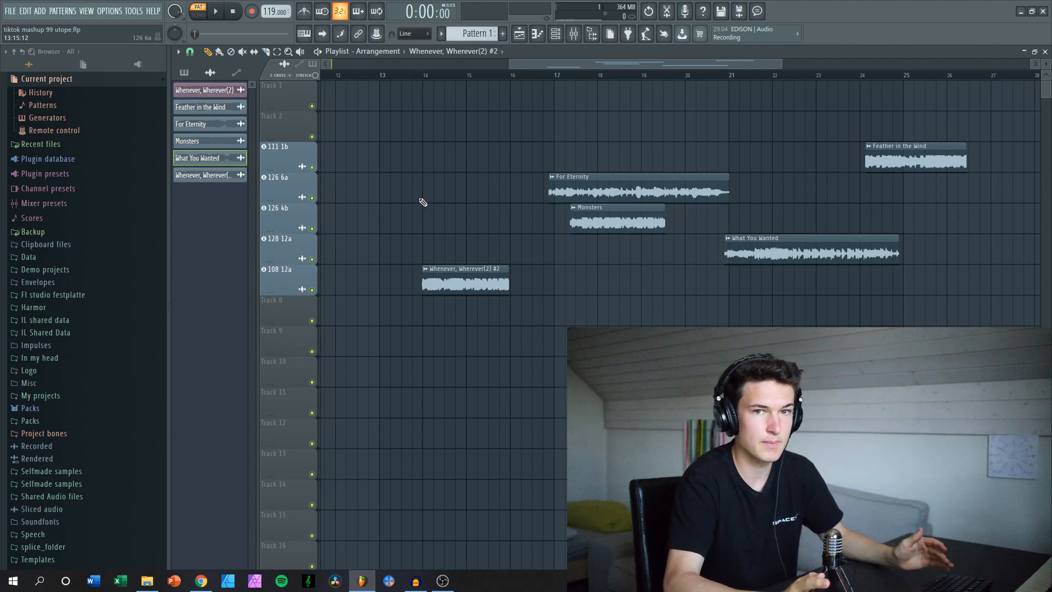
scroll(433, 221, down, 1)
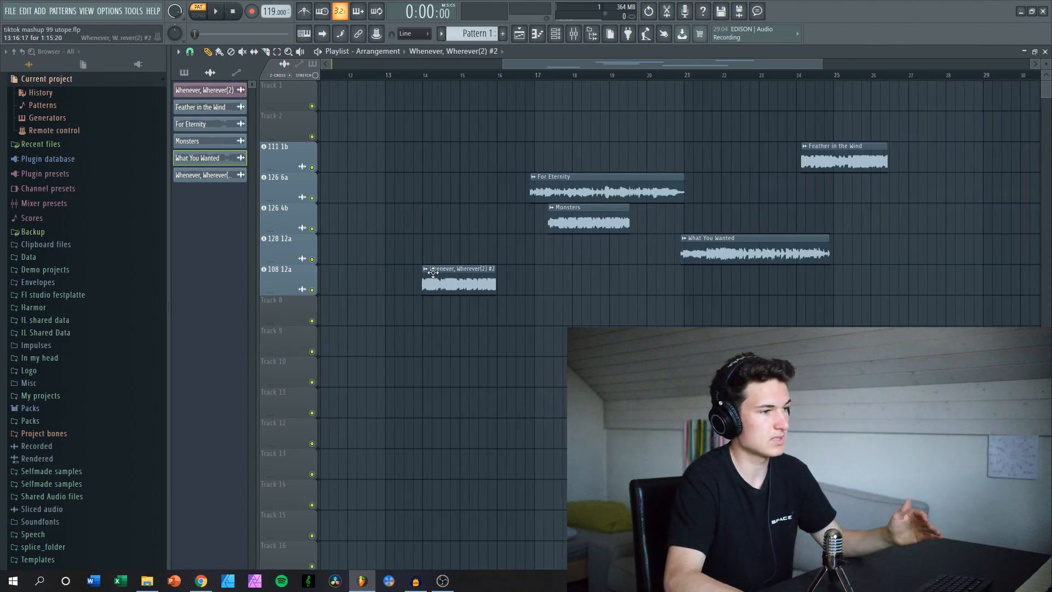
Move Feather in the Wind to just before bar 16, and shift For Eternity, Monsters and What You Wanted together to start around bar 18.
scroll(433, 273, up, 4)
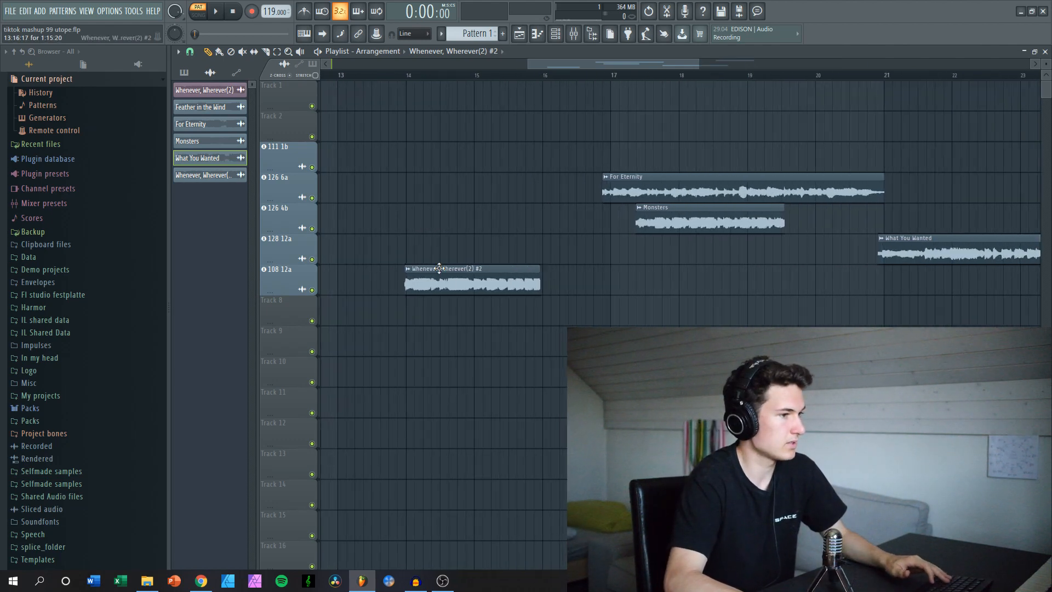
scroll(430, 241, down, 3)
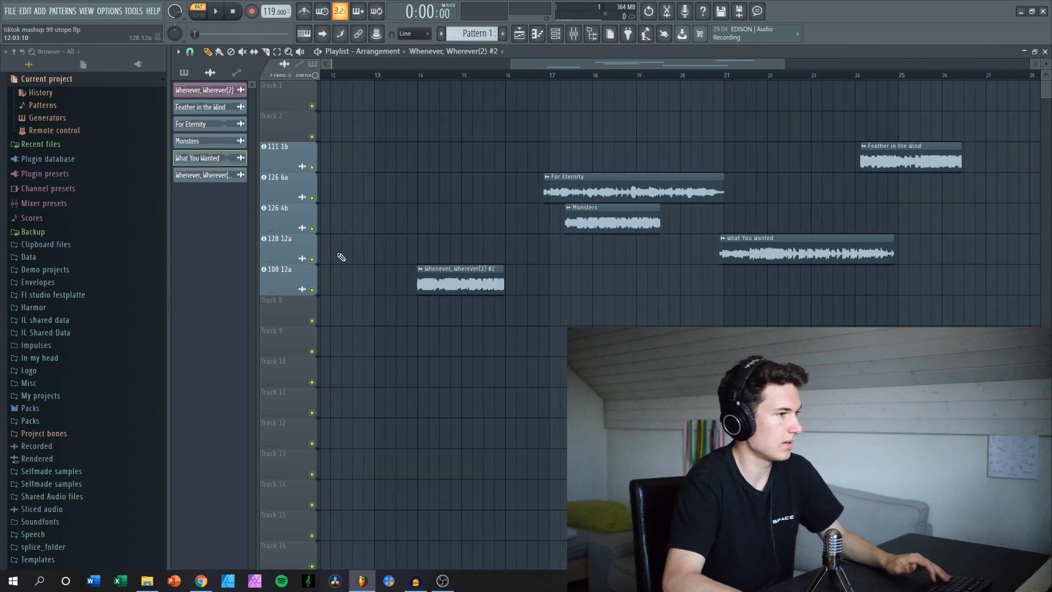
scroll(345, 256, down, 2)
drag(733, 160, 698, 246)
drag(526, 195, 566, 195)
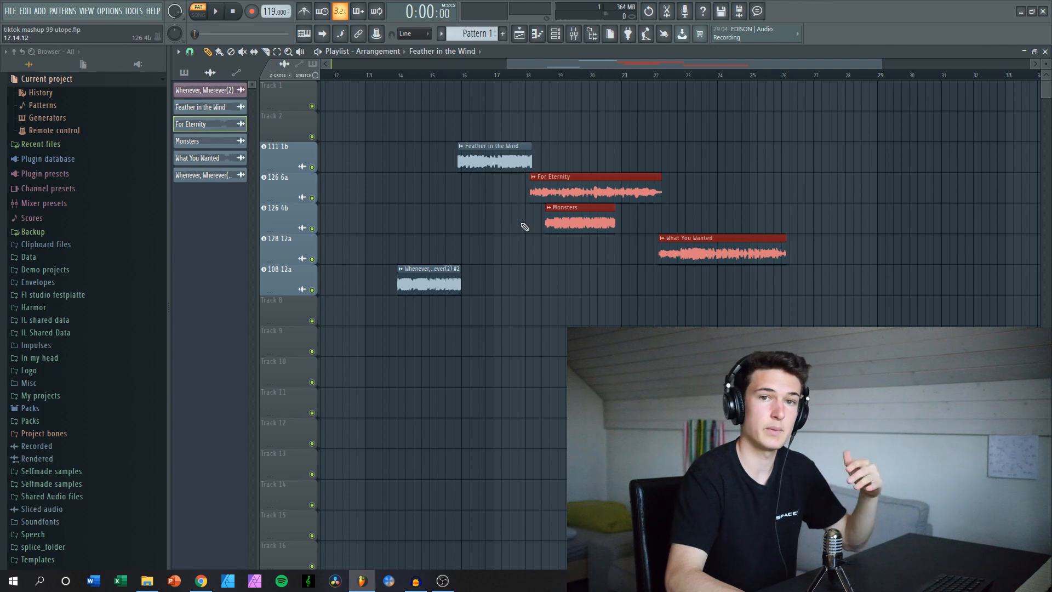
ctrl+click(521, 252)
scroll(521, 252, up, 2)
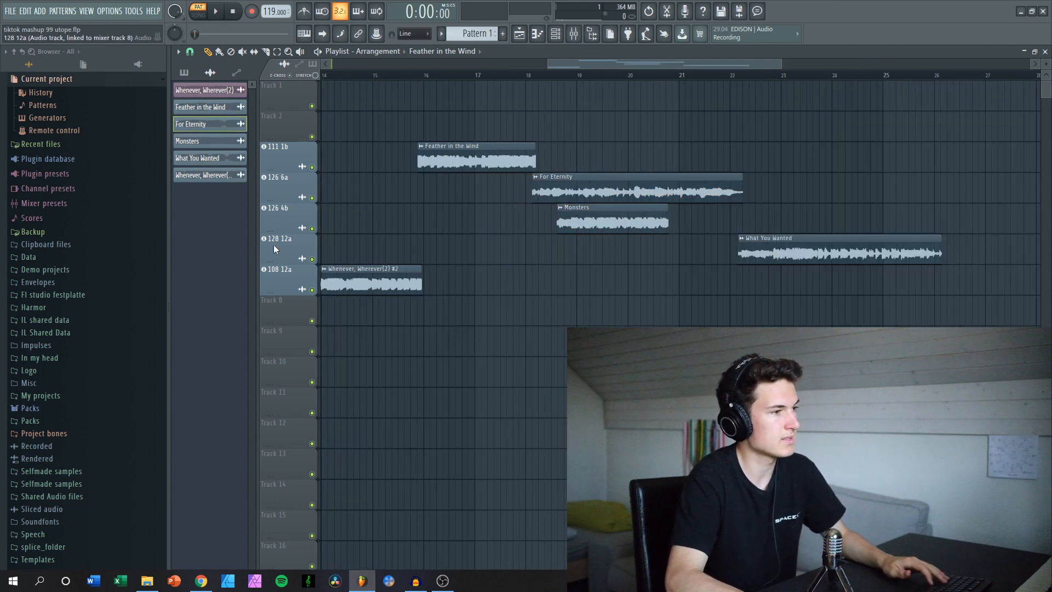
Shift the Monsters clip later to just after bar 20 and put the 108 12a track above the 111 1b track.
scroll(507, 226, down, 1)
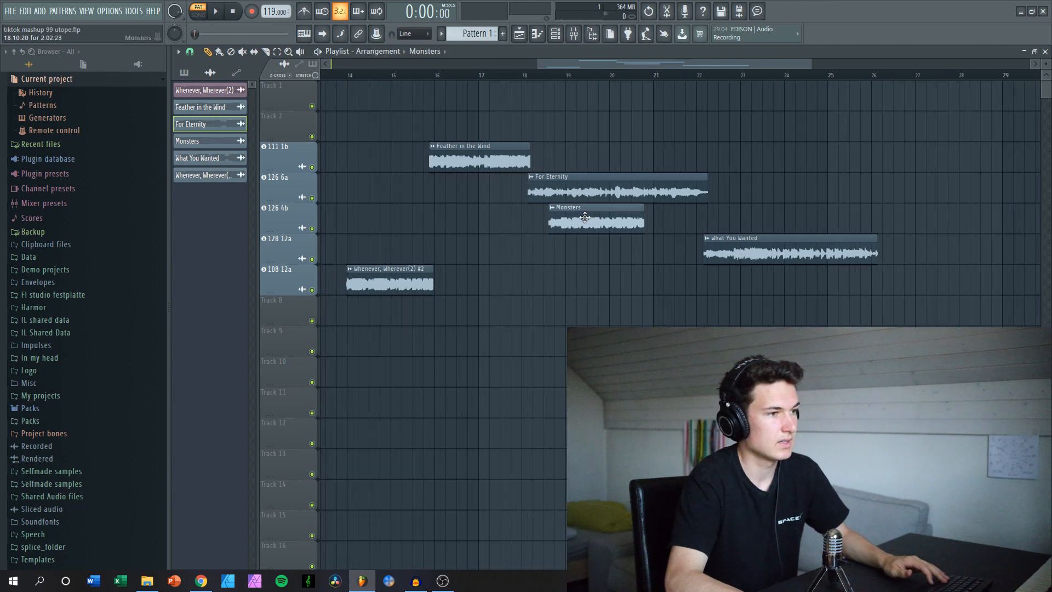
drag(594, 220, 656, 221)
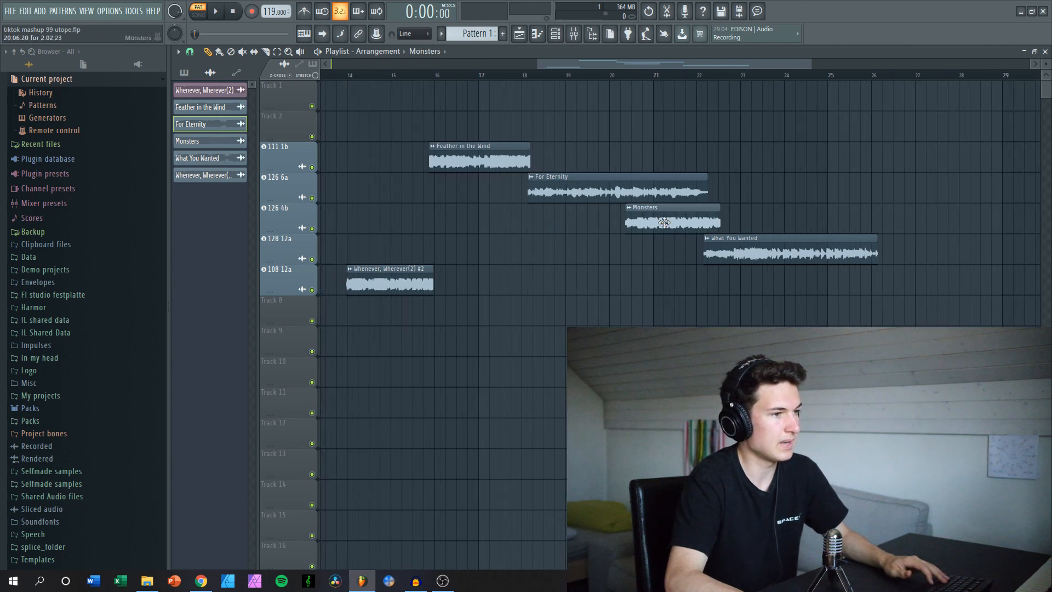
drag(615, 141, 758, 282)
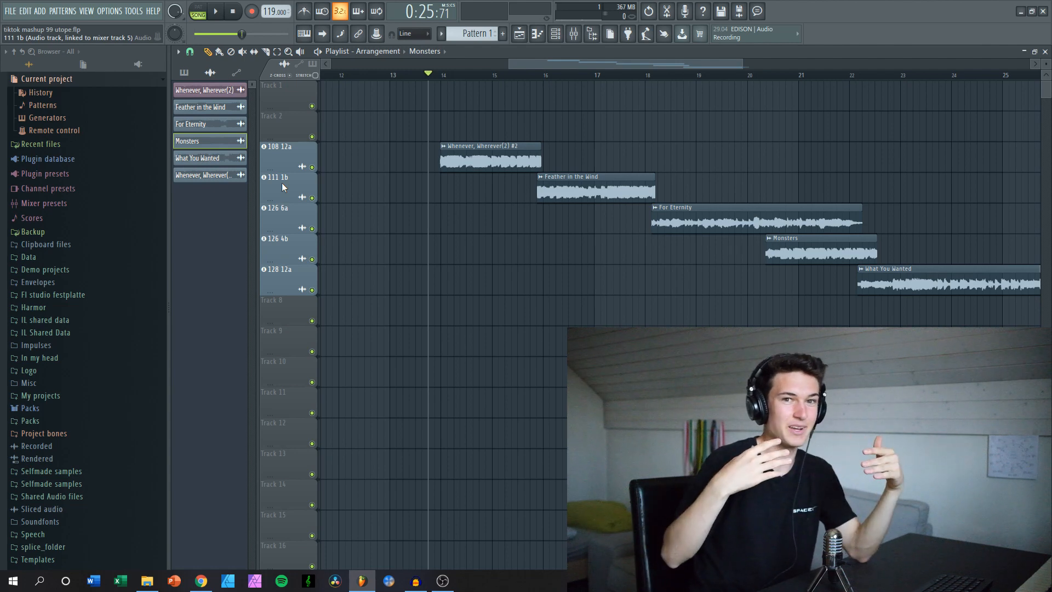
Move the 128 12a track directly below the 111 1b track and start its What You Wanted clip just before bar 18.
scroll(500, 145, down, 1)
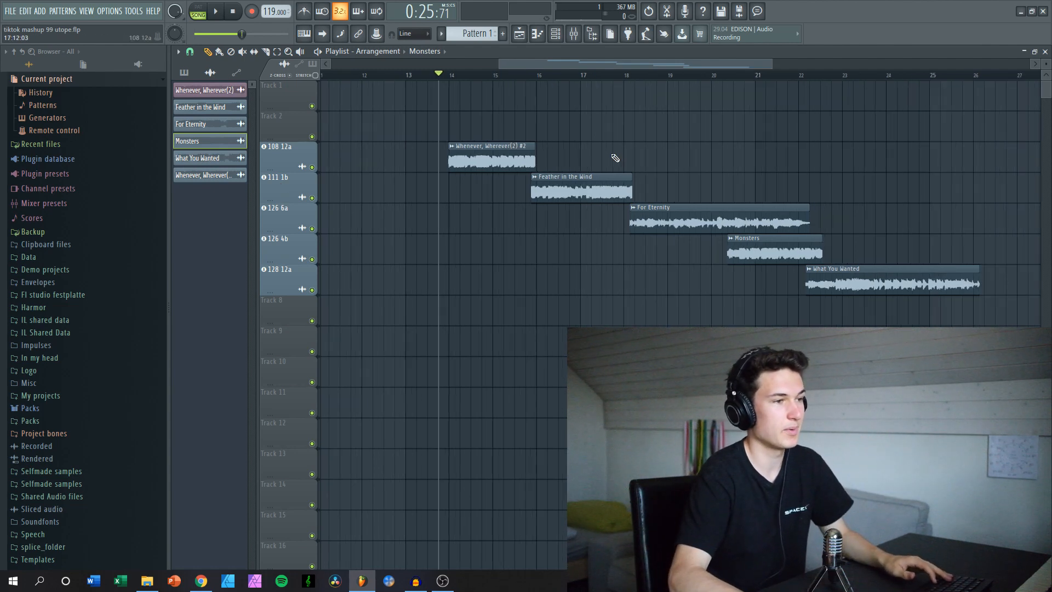
scroll(681, 152, up, 3)
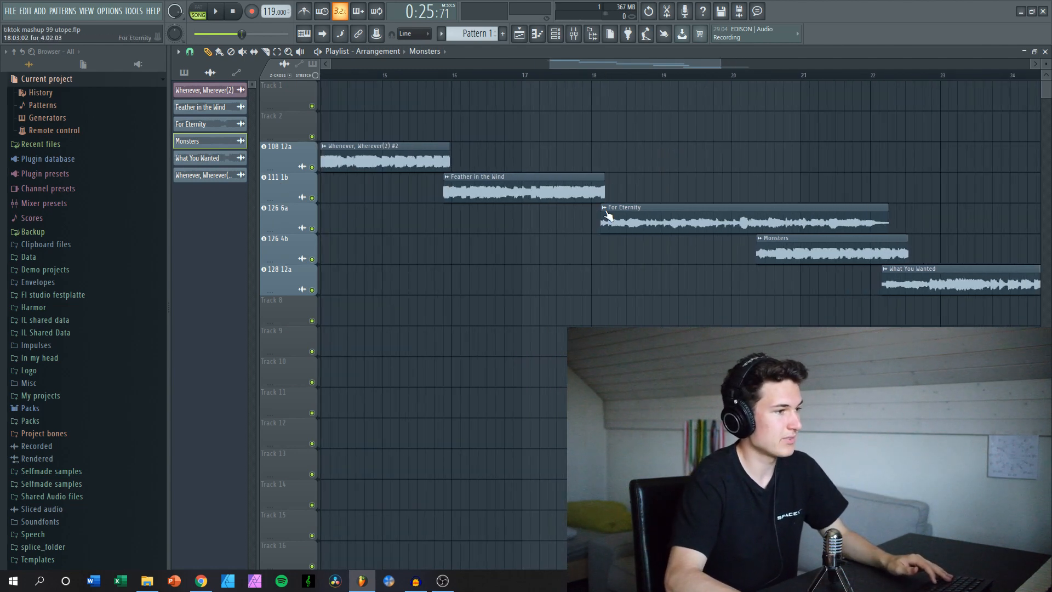
scroll(352, 280, down, 1)
scroll(352, 280, down, 1)
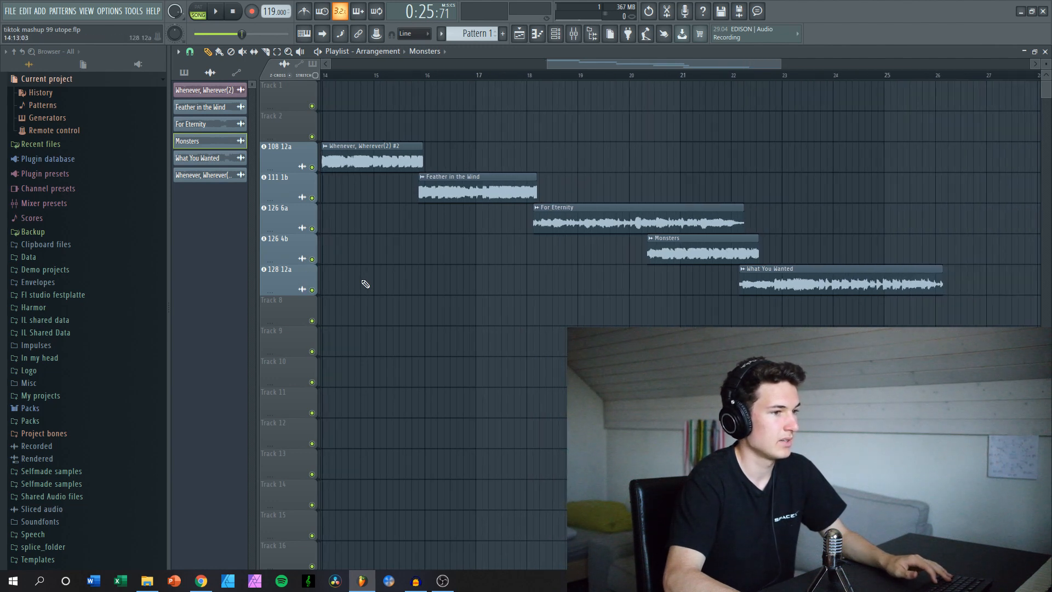
scroll(295, 287, up, 2)
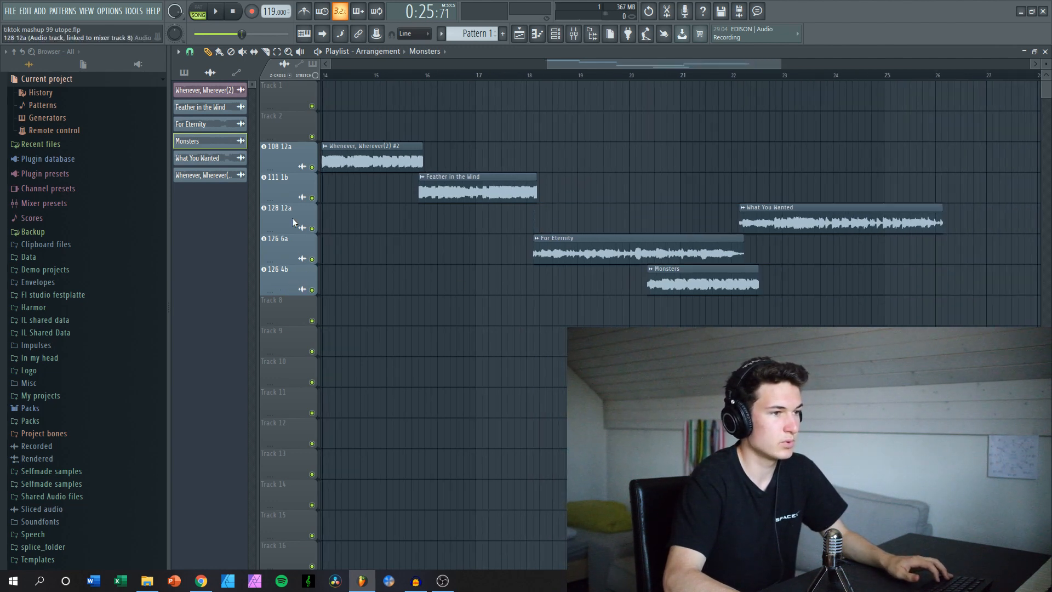
drag(748, 218, 531, 219)
Shift the For Eternity and Monsters clips together so For Eternity begins as What You Wanted ends, just before bar 22.
drag(477, 245, 696, 276)
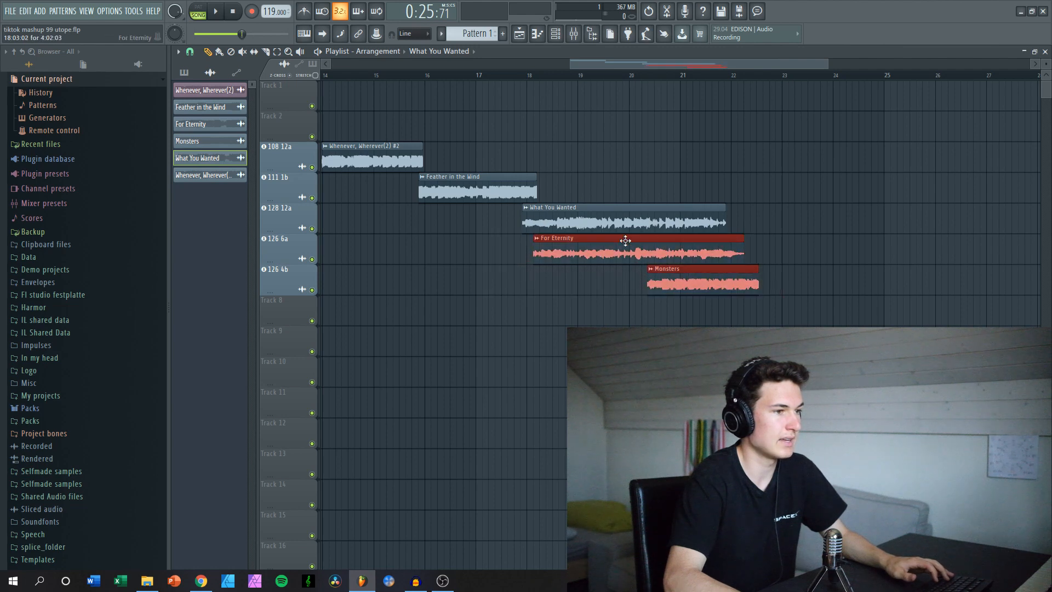
drag(626, 240, 810, 238)
ctrl+click(782, 271)
scroll(785, 274, down, 2)
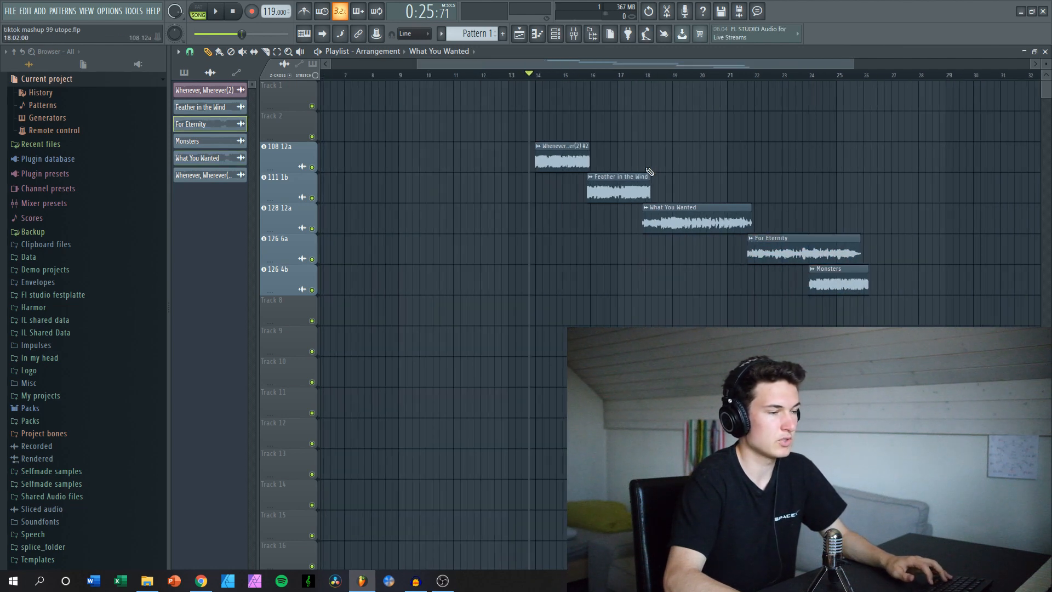
Set the project tempo to 110 BPM and play back the start of the Whenever, Wherever clip.
scroll(607, 160, up, 3)
scroll(614, 161, down, 1)
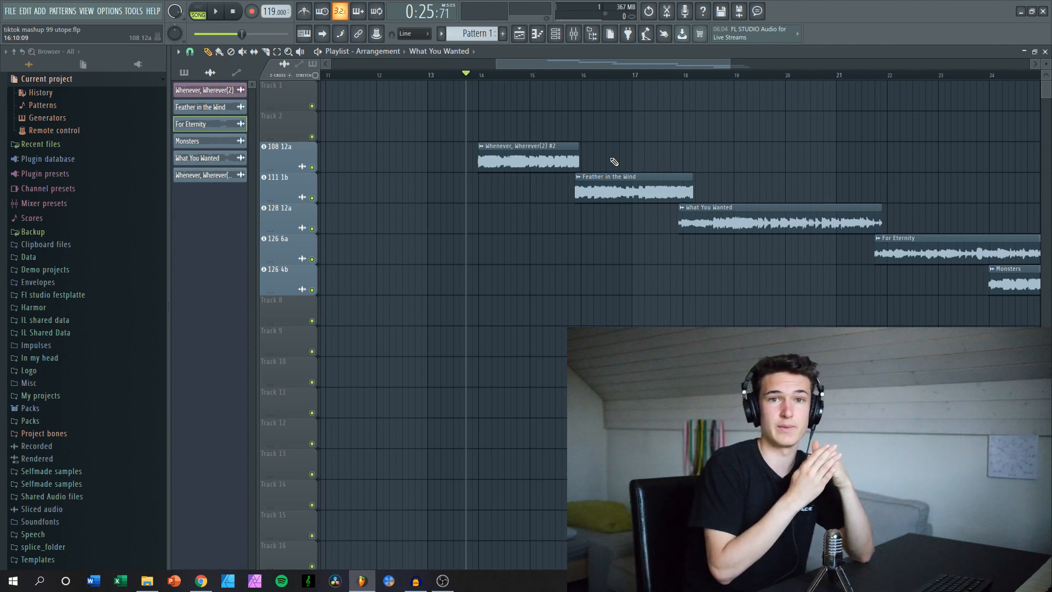
scroll(535, 150, up, 4)
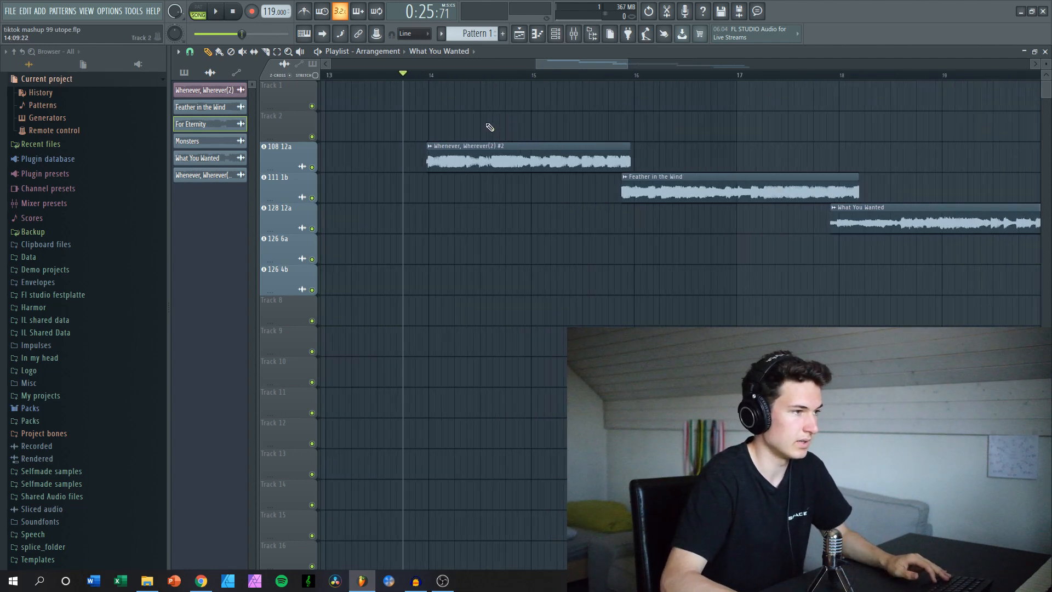
scroll(489, 127, up, 2)
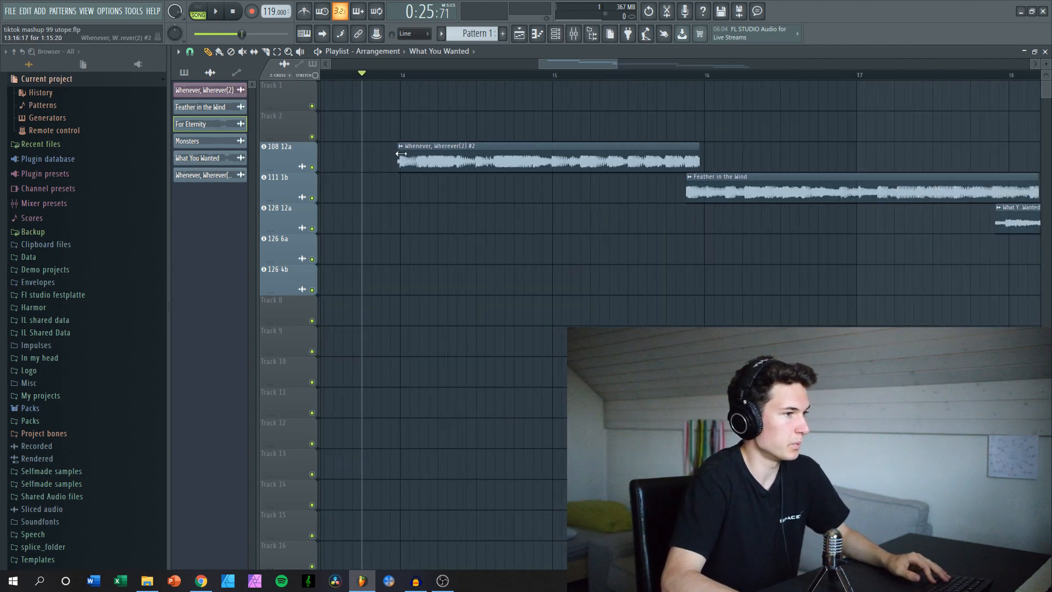
key(space)
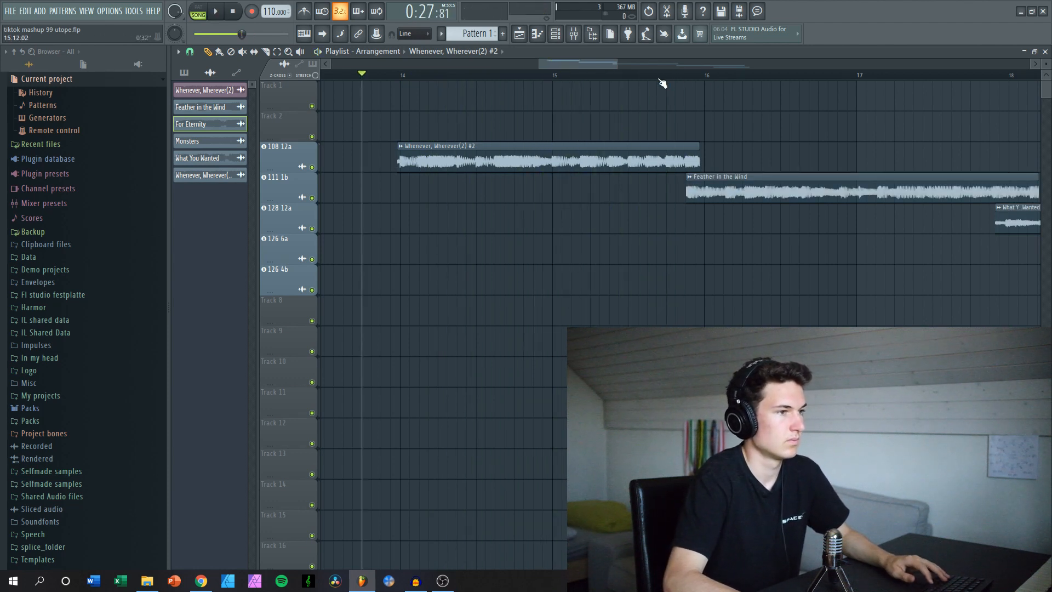
Listen to the transition near bar 16 and extend the end of the Whenever, Wherever clip slightly past bar 16.
scroll(599, 104, down, 2)
scroll(683, 141, up, 2)
key(space)
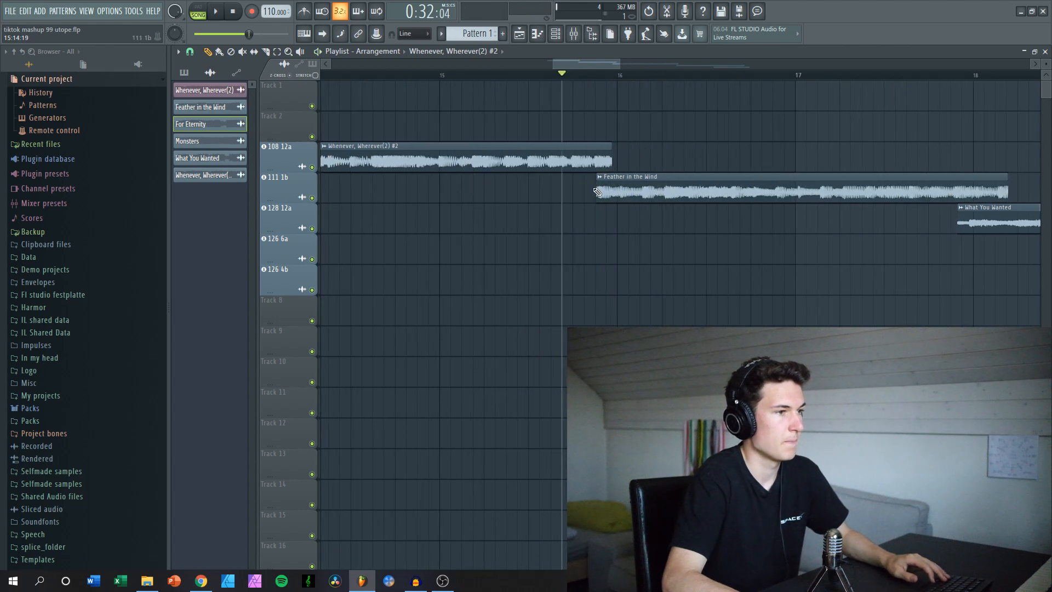
scroll(628, 164, up, 2)
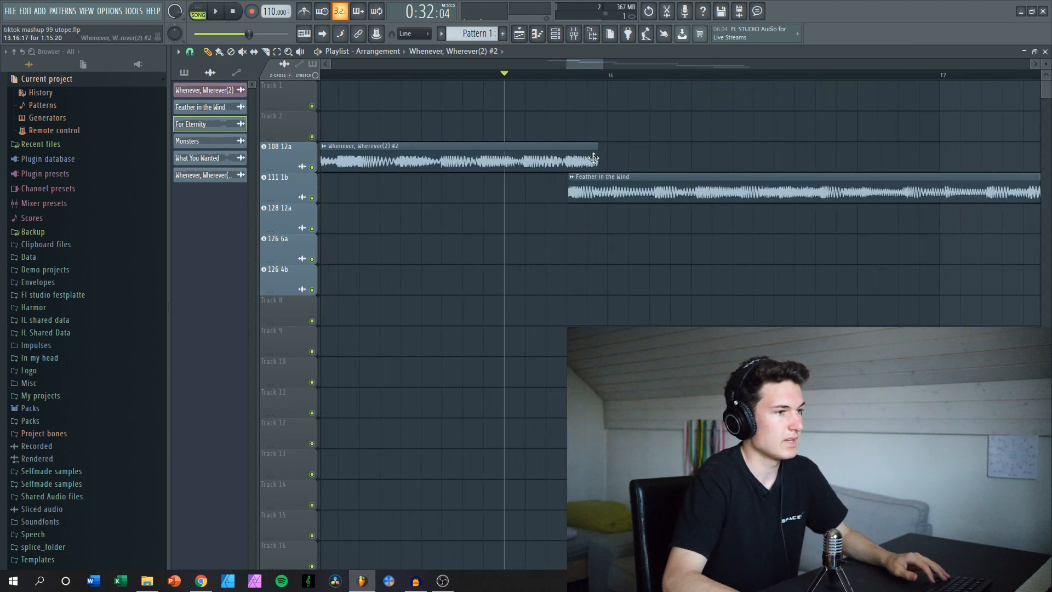
drag(594, 158, 640, 149)
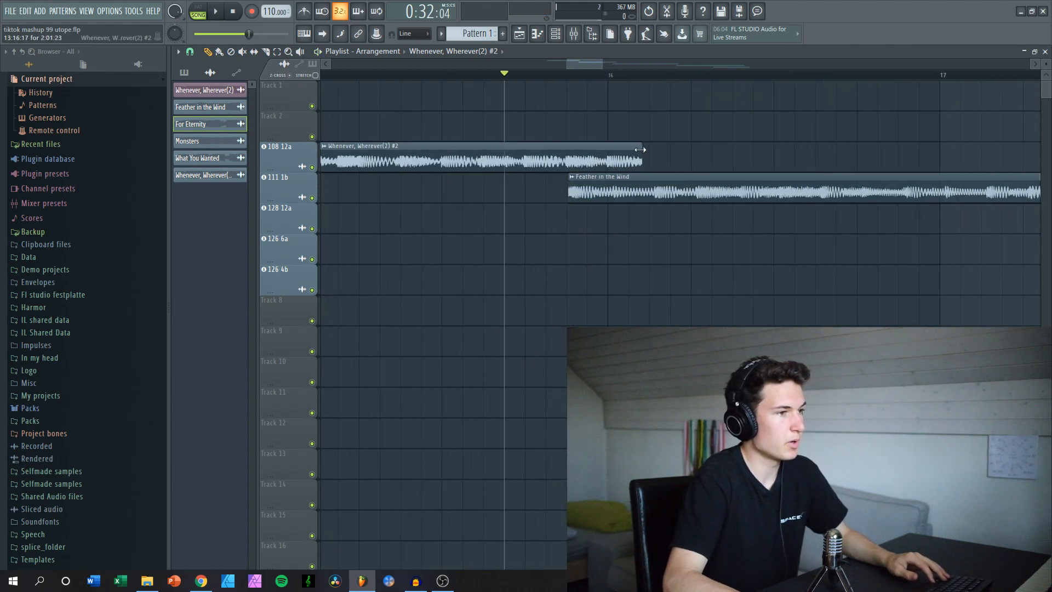
Nudge the Feather in the Wind clip slightly later so its first beat lines up with bar 16, previewing the transition.
click(568, 193)
key(space)
key(space)
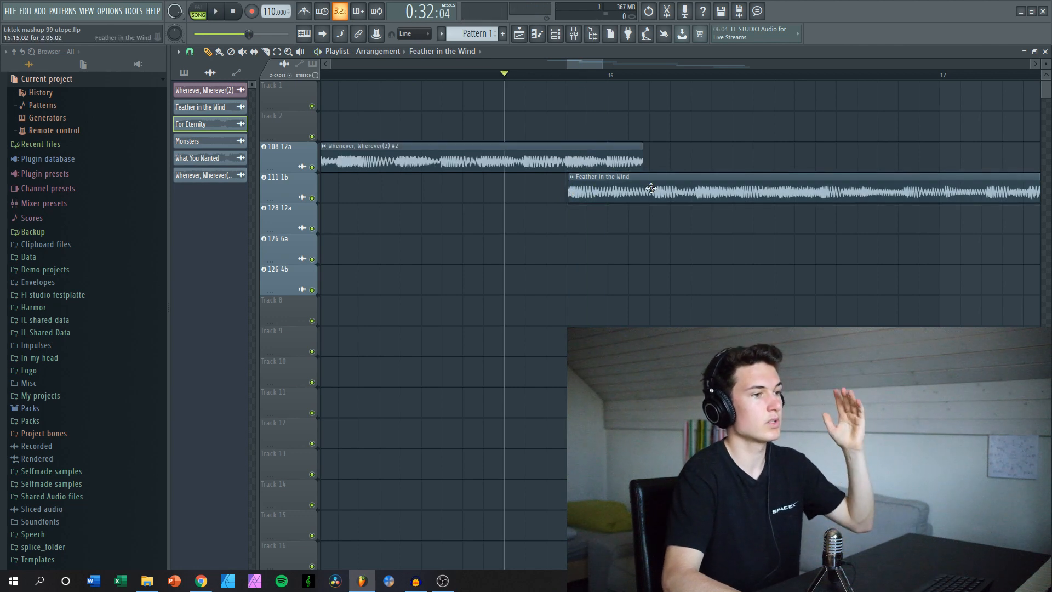
mouse_move(651, 188)
mouse_down()
mouse_move(672, 188)
mouse_move(652, 184)
mouse_up()
key(space)
scroll(594, 191, up, 3)
key(space)
scroll(631, 189, down, 1)
scroll(720, 209, down, 1)
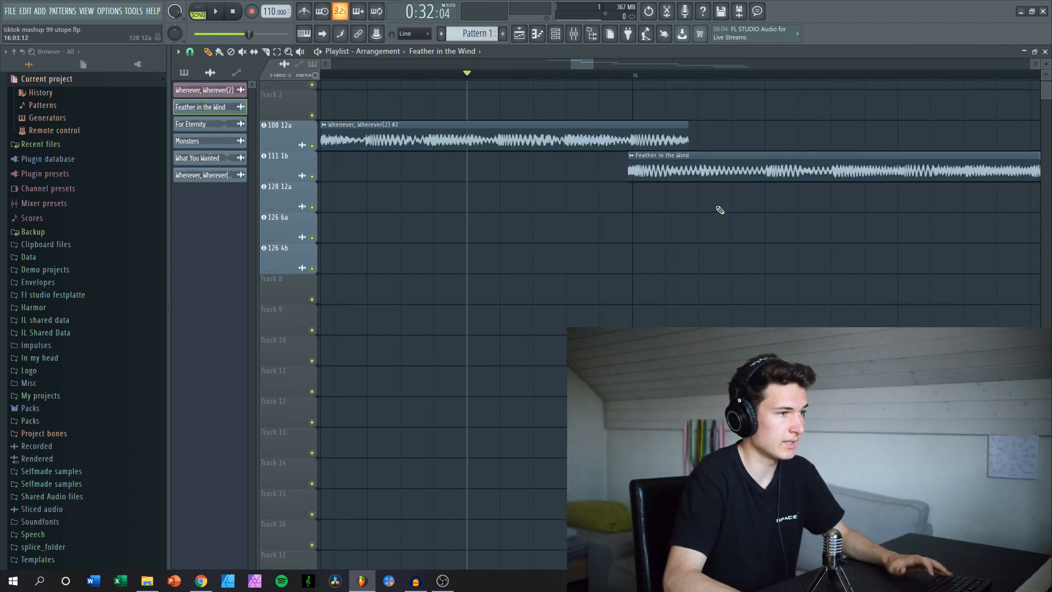
Examine how the opening beat of the Whenever, Wherever clip lines up with bar 14.
scroll(718, 210, down, 2)
scroll(719, 210, down, 2)
scroll(399, 130, up, 4)
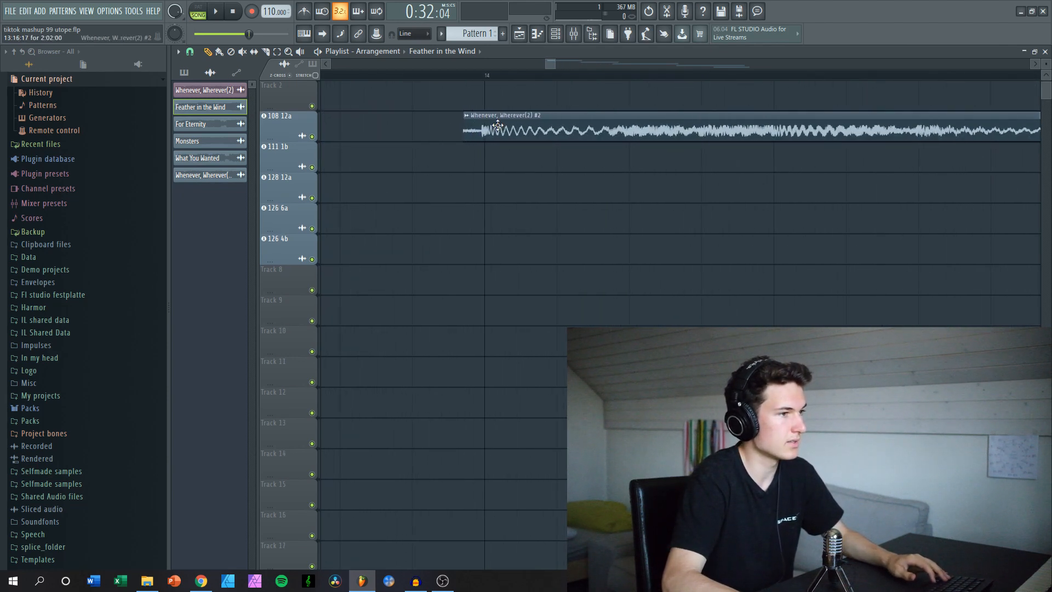
click(474, 130)
scroll(453, 142, down, 3)
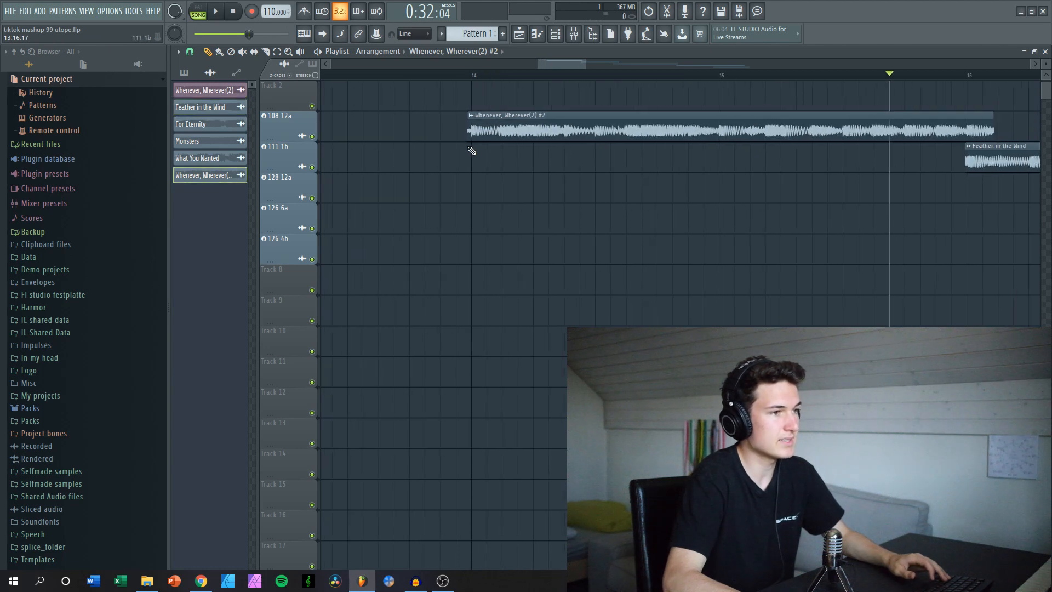
scroll(452, 142, down, 2)
scroll(745, 130, up, 3)
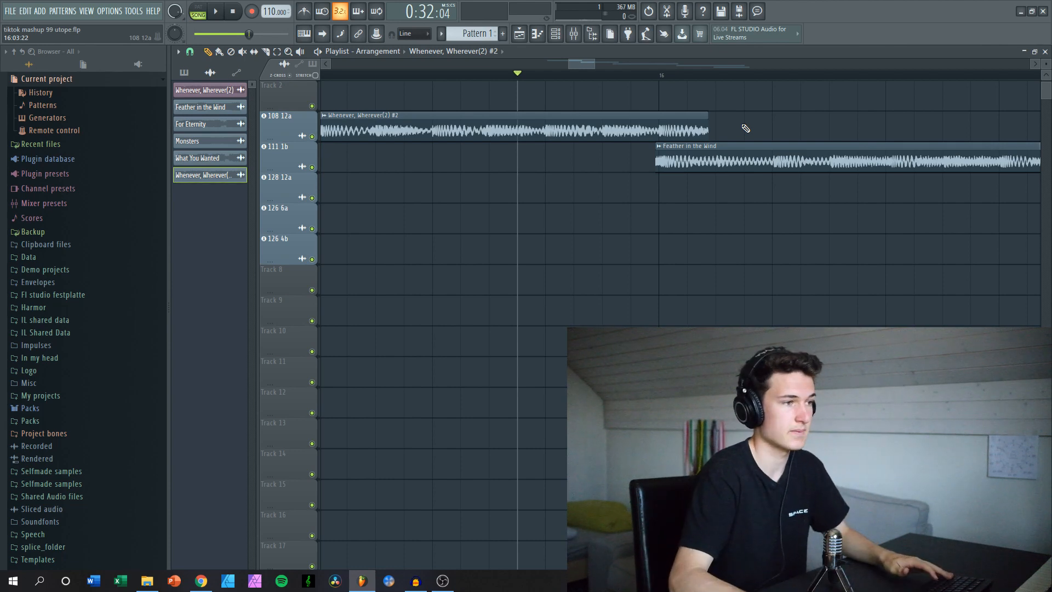
Play back the transition into Feather in the Wind at bar 16, also with the Whenever, Wherever clip temporarily muted.
scroll(746, 128, down, 3)
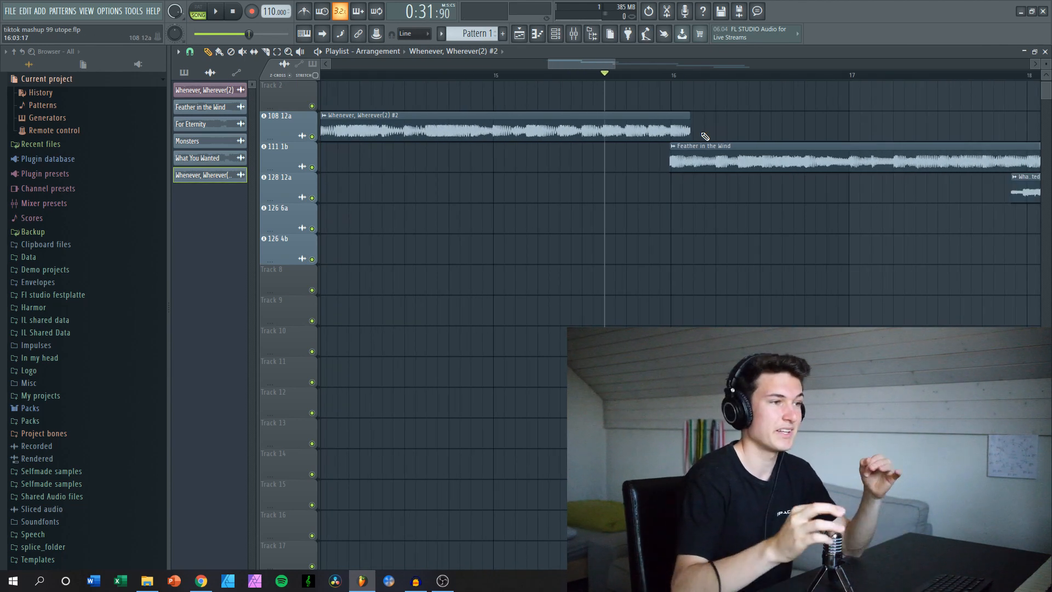
scroll(691, 131, up, 3)
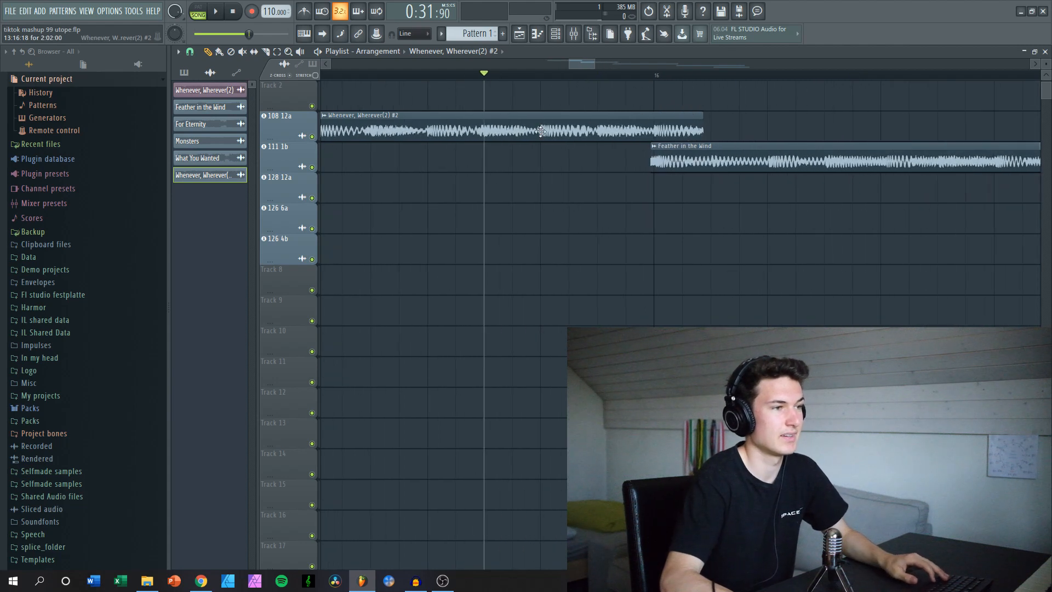
key(space)
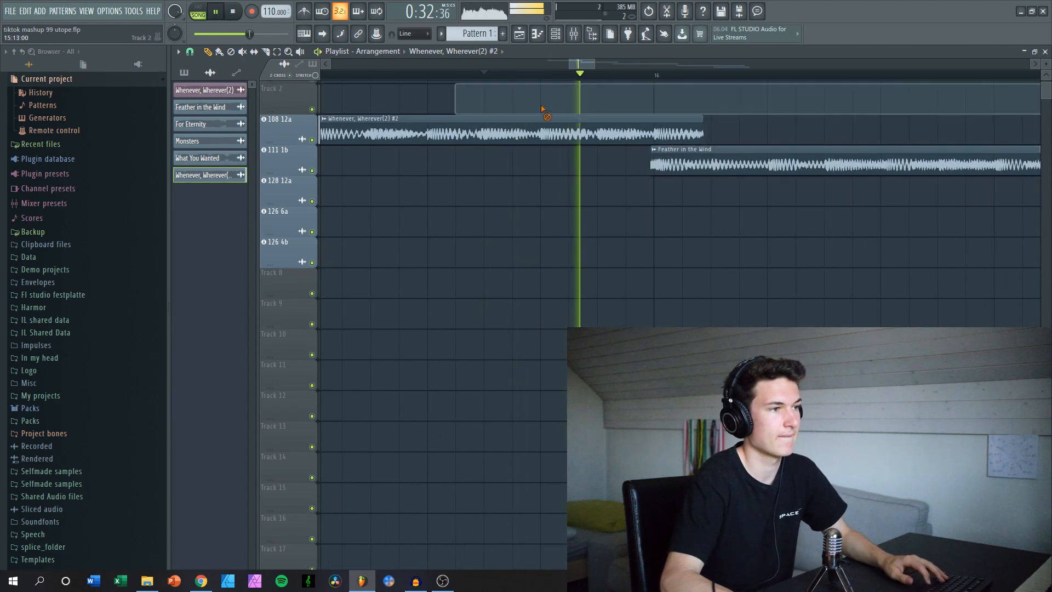
key(space)
scroll(656, 151, up, 3)
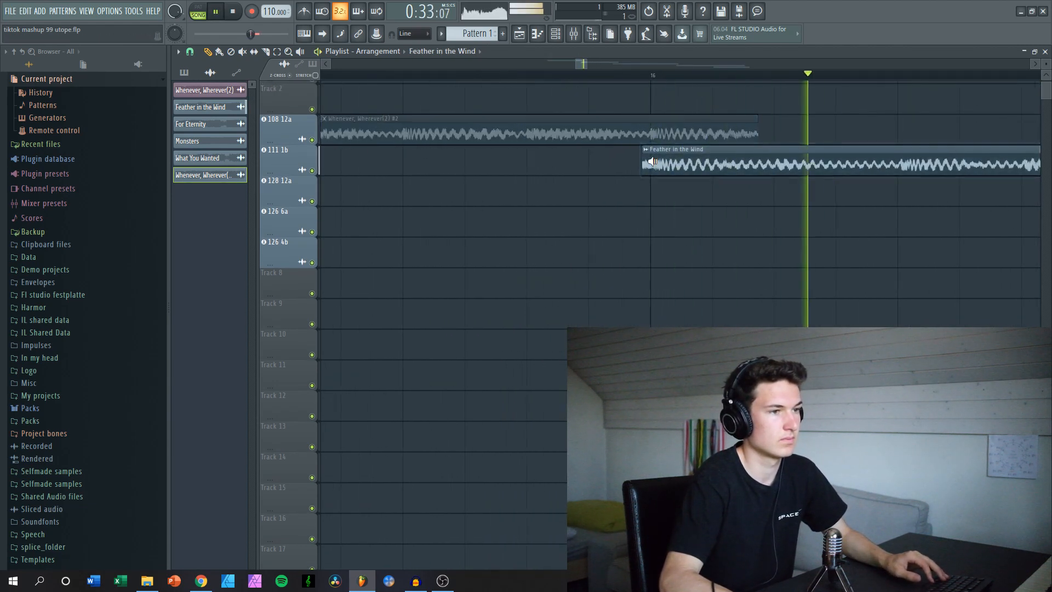
key(space)
key(space)
scroll(658, 132, down, 5)
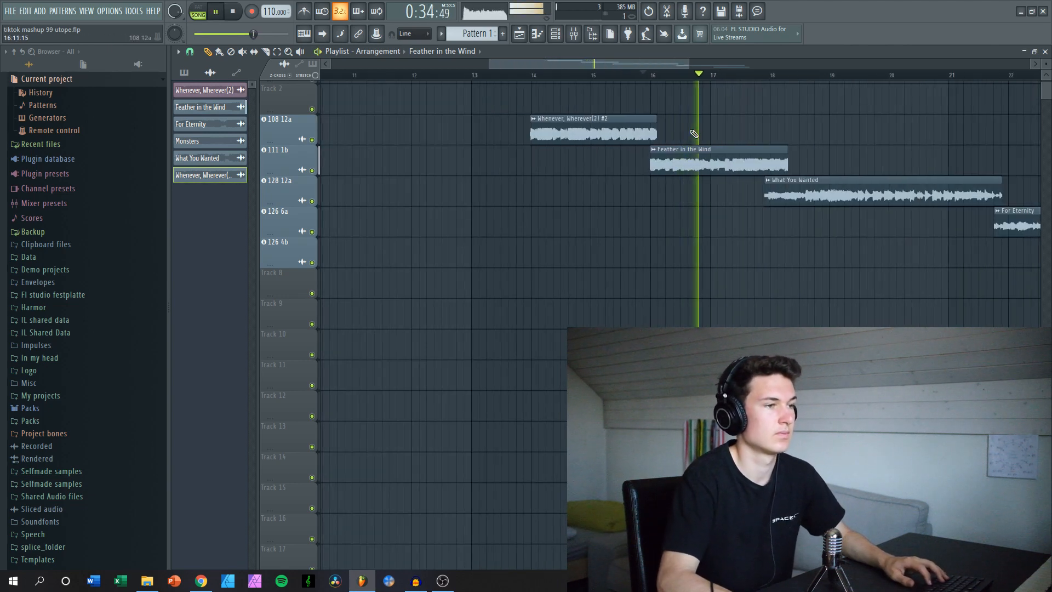
key(space)
Play back from just before bar 16 through Feather in the Wind, examining its overlap with What You Wanted.
scroll(565, 107, up, 3)
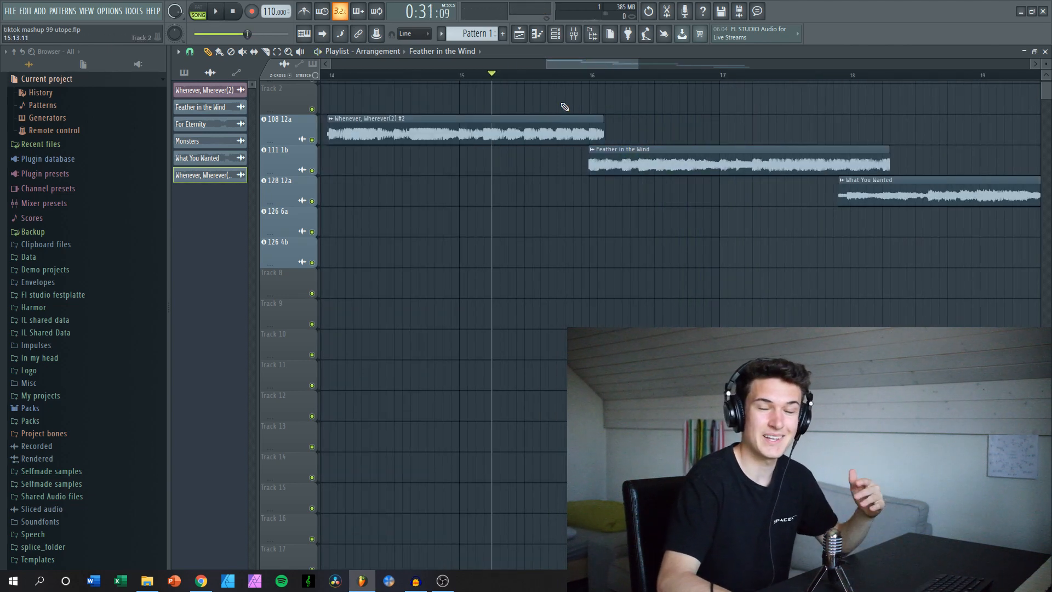
scroll(624, 121, up, 2)
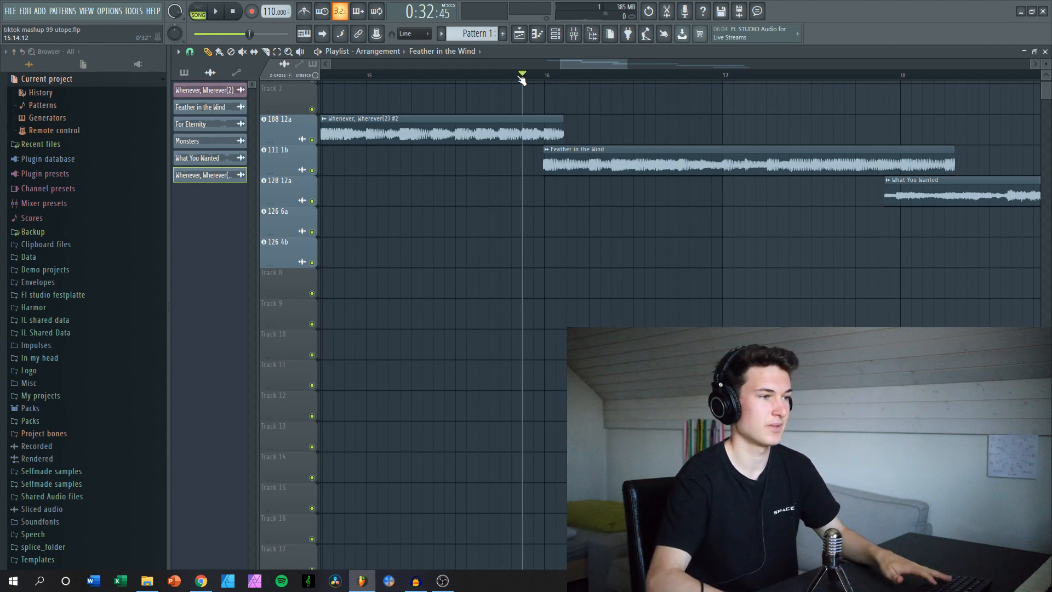
key(space)
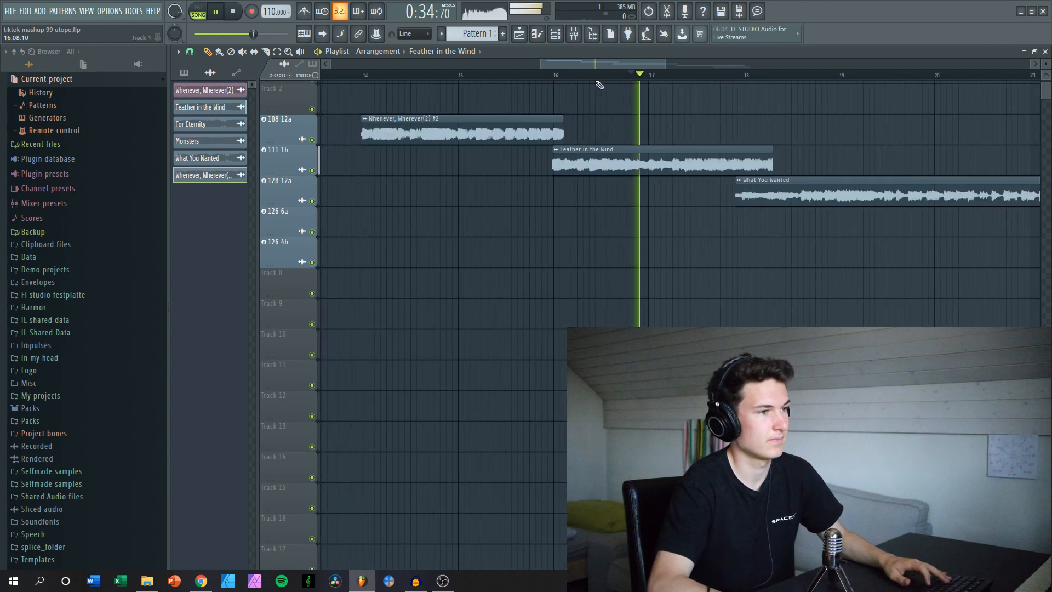
scroll(597, 83, down, 3)
scroll(729, 130, up, 4)
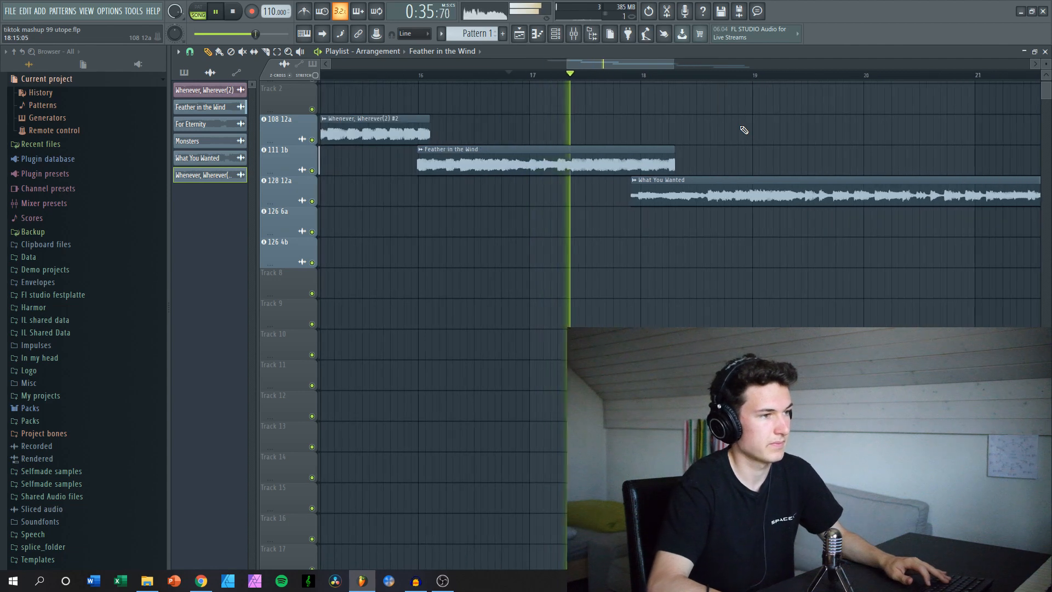
scroll(715, 135, up, 3)
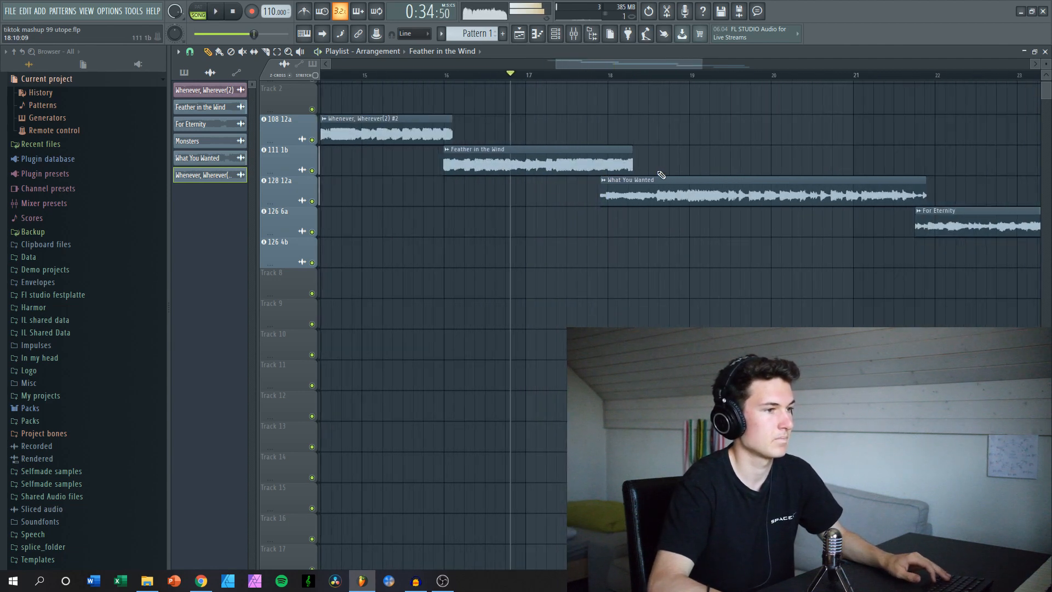
Audition the What You Wanted clip alone and move it earlier to start around 17:05:21, overlapping Feather in the Wind.
alt+right_click(642, 189)
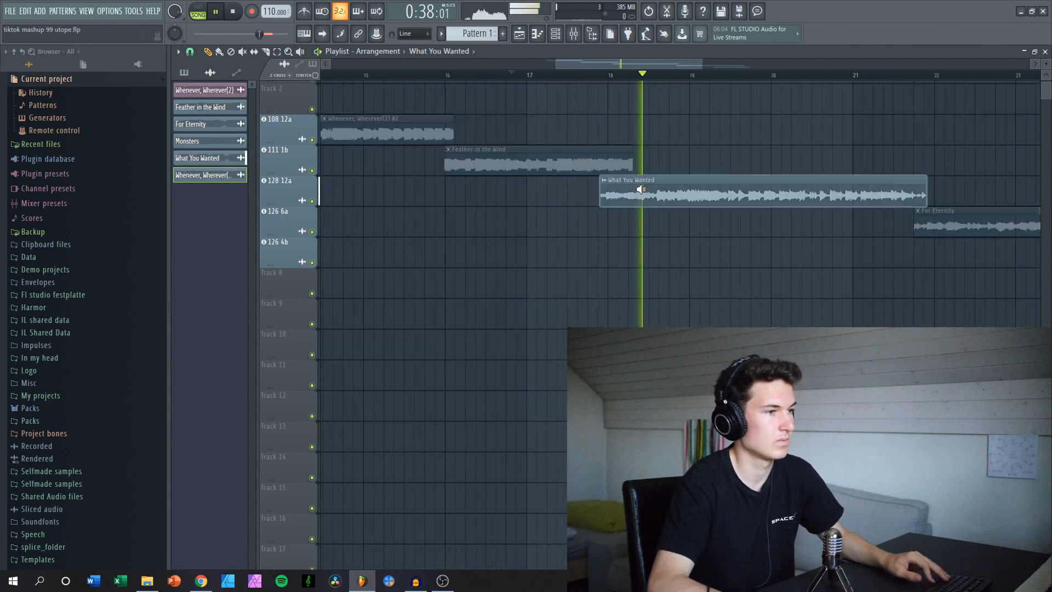
scroll(701, 174, up, 4)
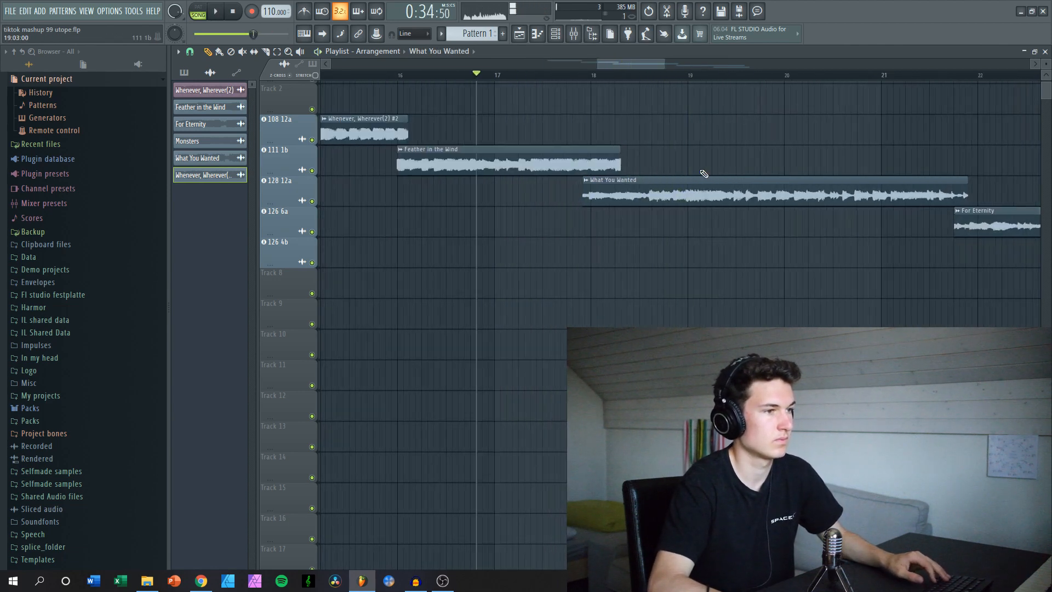
alt+right_click(693, 188)
drag(693, 187, 478, 178)
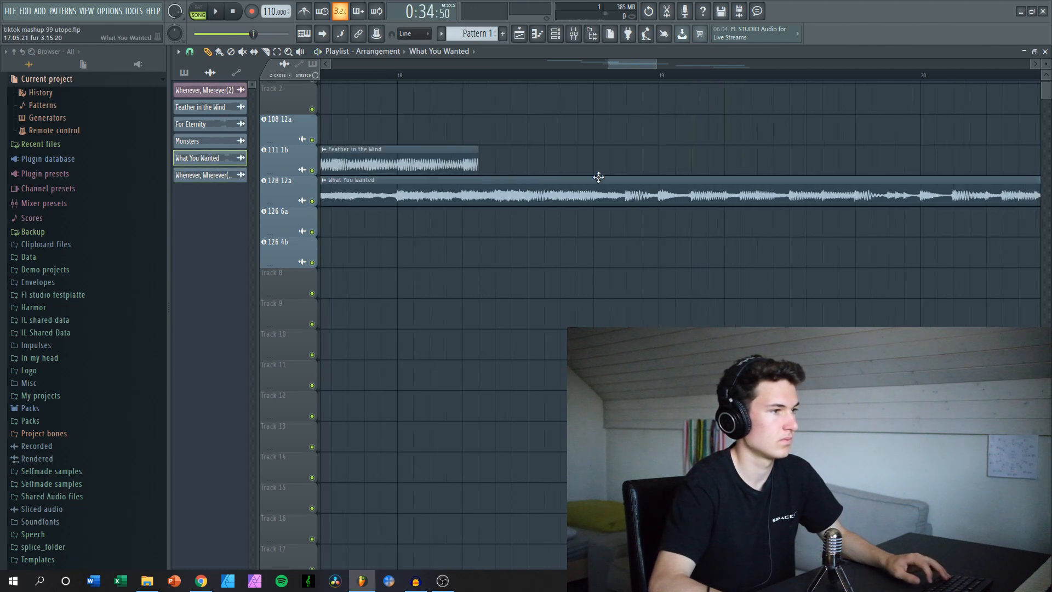
Play back the overlap of Feather in the Wind and What You Wanted from about the middle of bar 17.
scroll(598, 176, down, 4)
click(478, 76)
key(space)
scroll(531, 106, up, 3)
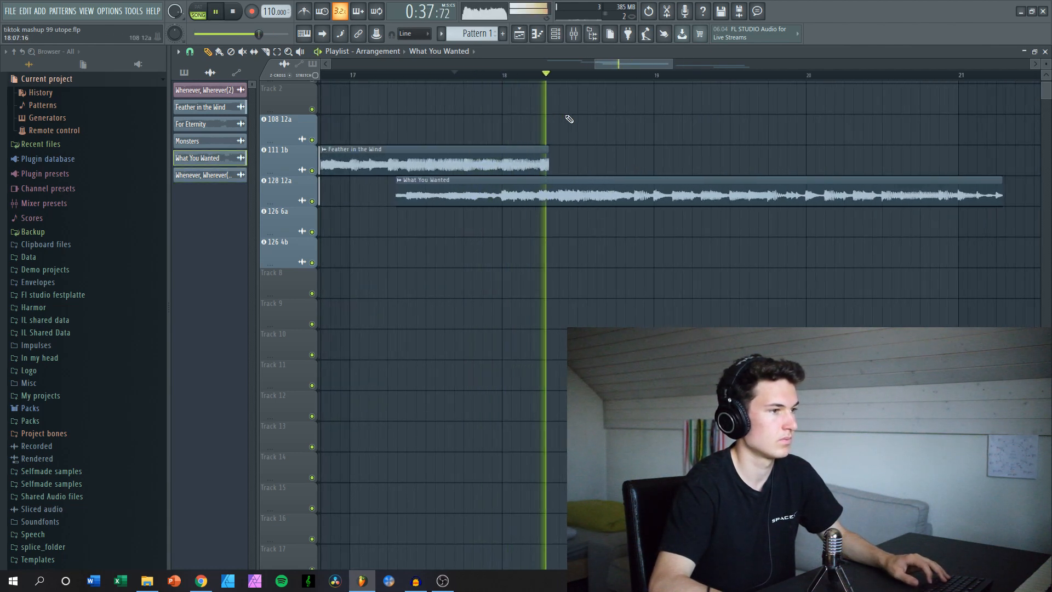
scroll(586, 126, down, 4)
scroll(574, 157, up, 5)
key(space)
key(space)
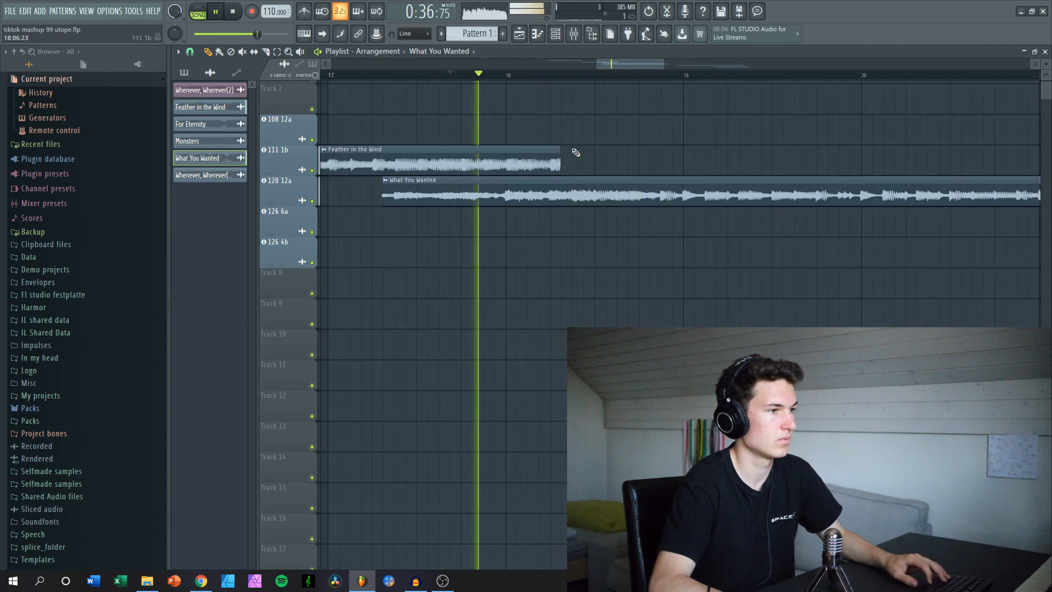
scroll(573, 150, down, 1)
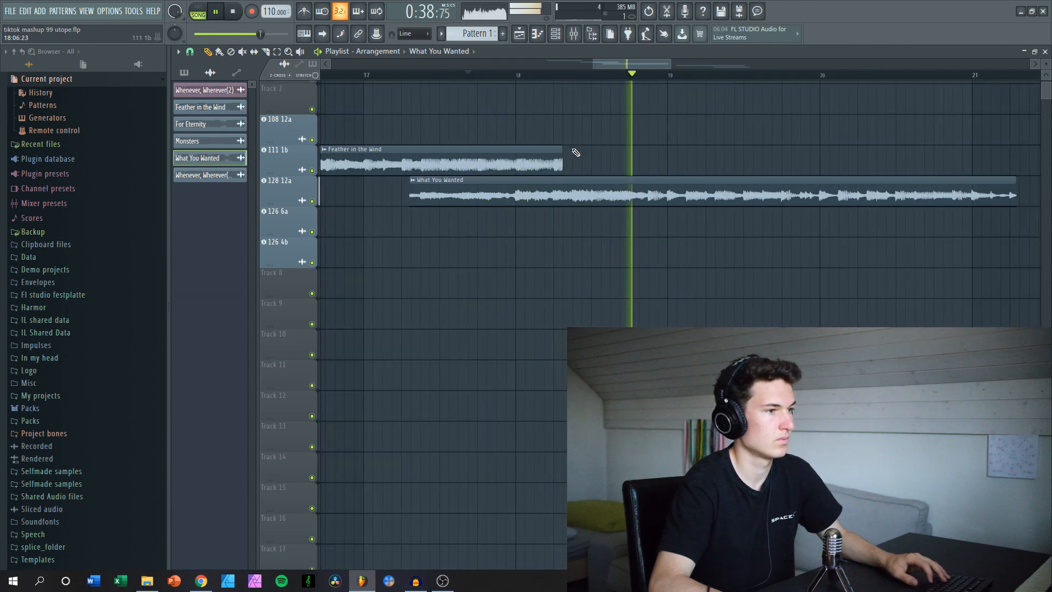
scroll(576, 152, down, 1)
key(space)
scroll(756, 215, down, 2)
scroll(712, 164, up, 2)
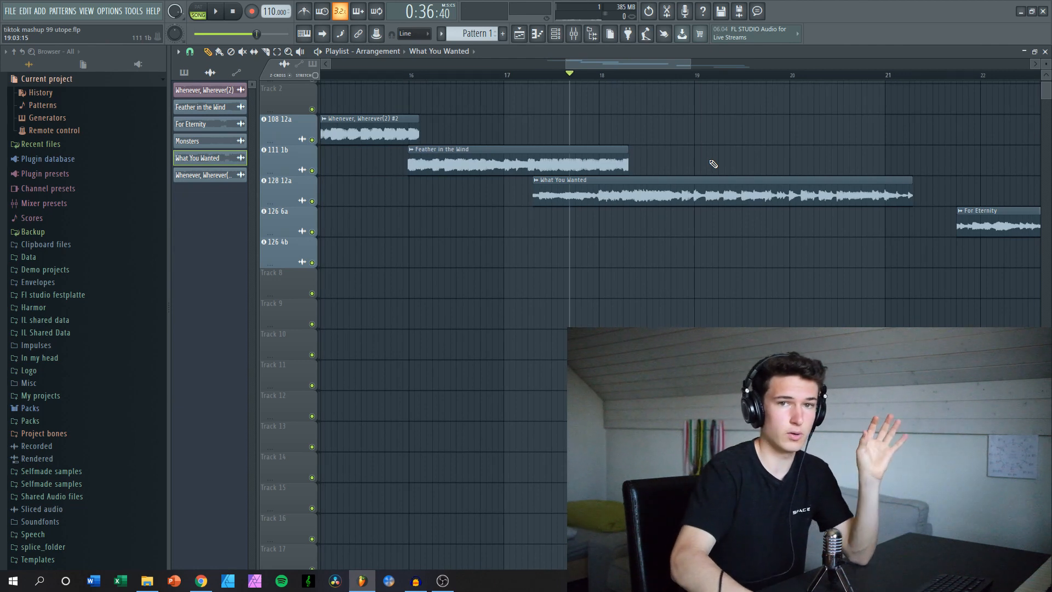
Audition What You Wanted and For Eternity individually to compare how the two clips begin and continue.
scroll(643, 143, up, 2)
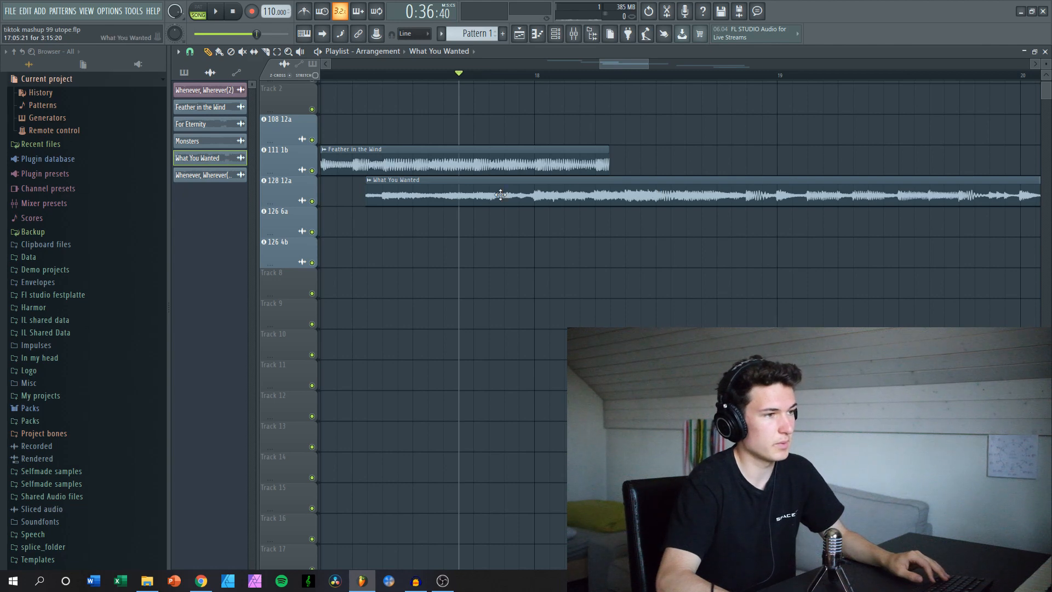
scroll(685, 197, down, 1)
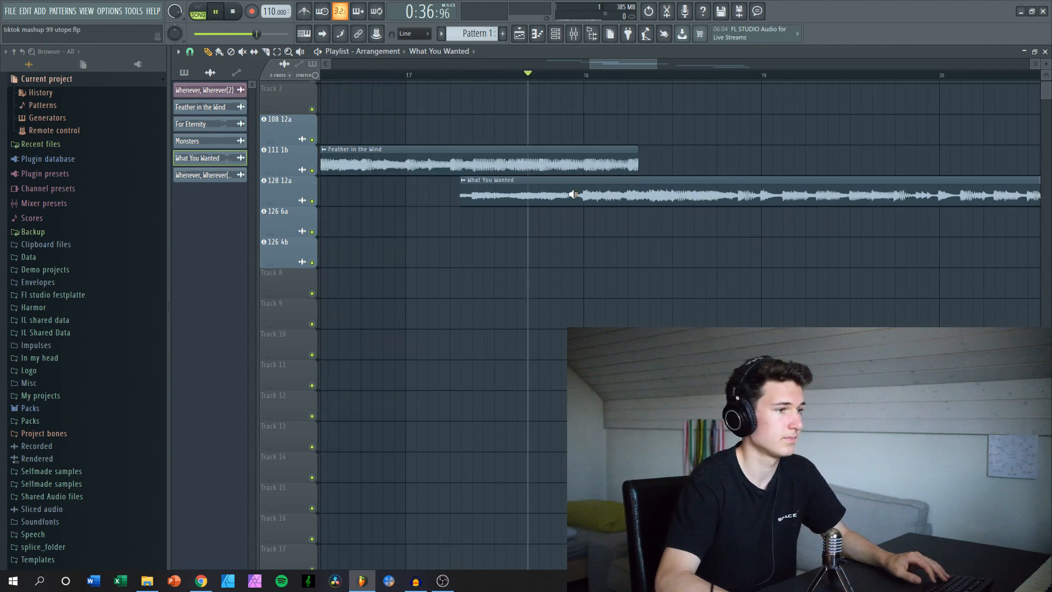
key(space)
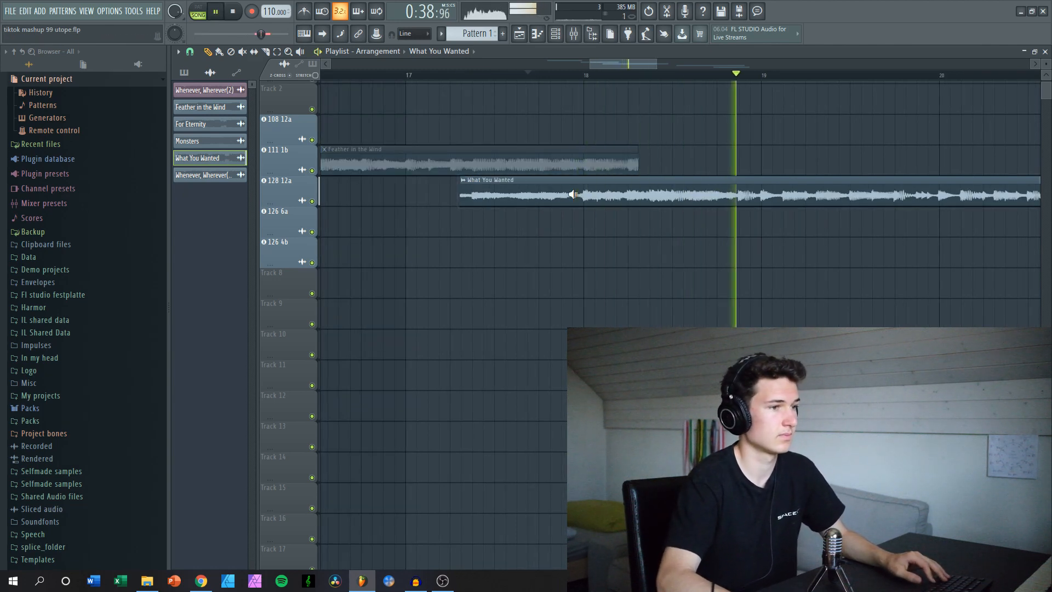
scroll(561, 193, down, 3)
alt+right_click(803, 223)
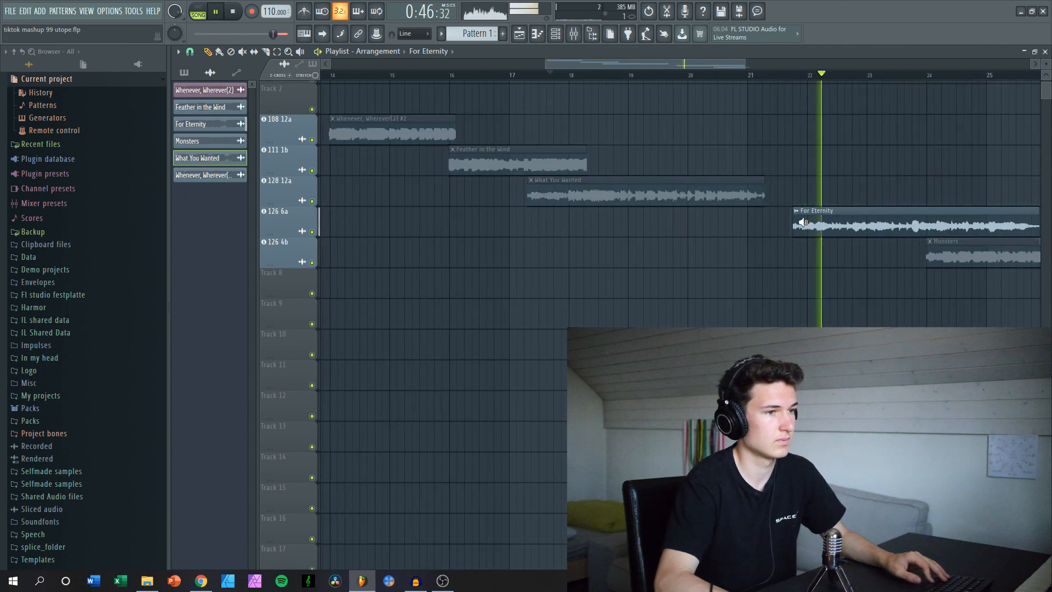
scroll(770, 207, down, 2)
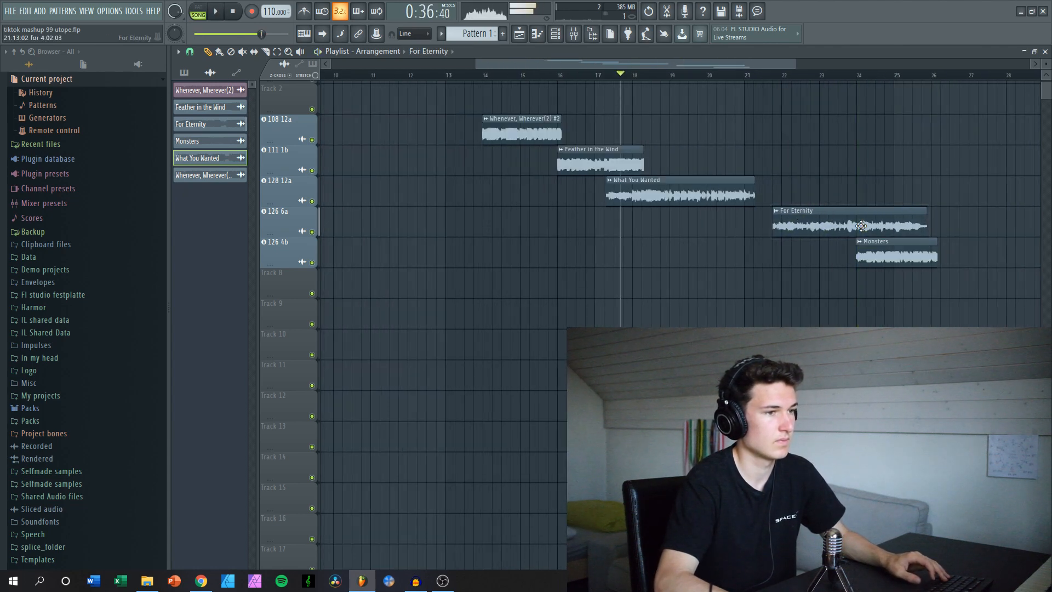
scroll(899, 207, up, 2)
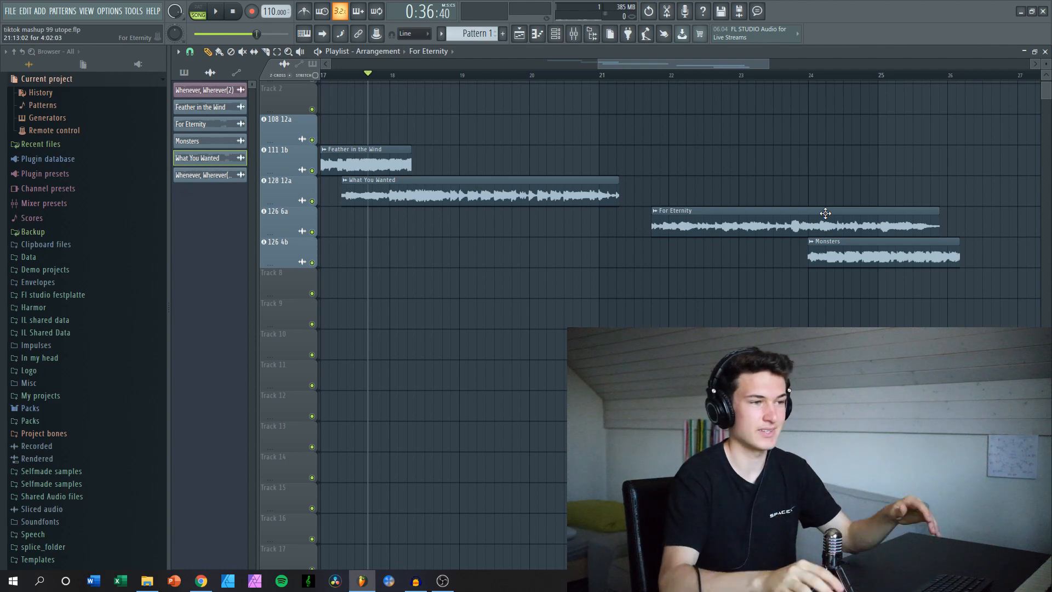
scroll(825, 213, up, 2)
click(797, 214)
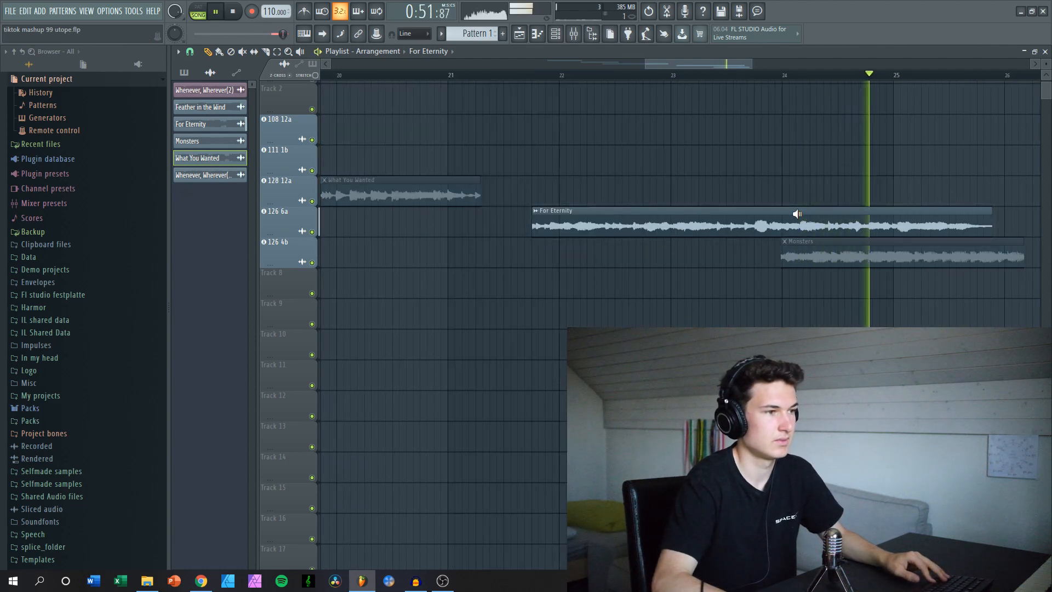
click(538, 218)
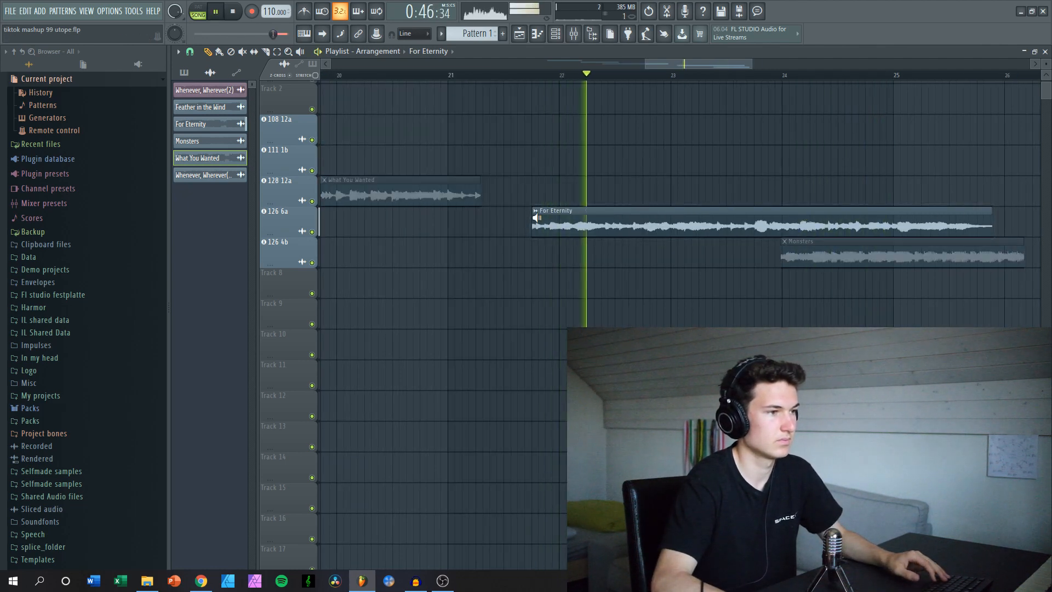
Shift the For Eternity clip earlier to start at 21:10:11, so that its beat lines up with bar 22.
scroll(554, 219, up, 2)
click(582, 220)
drag(583, 220, 537, 221)
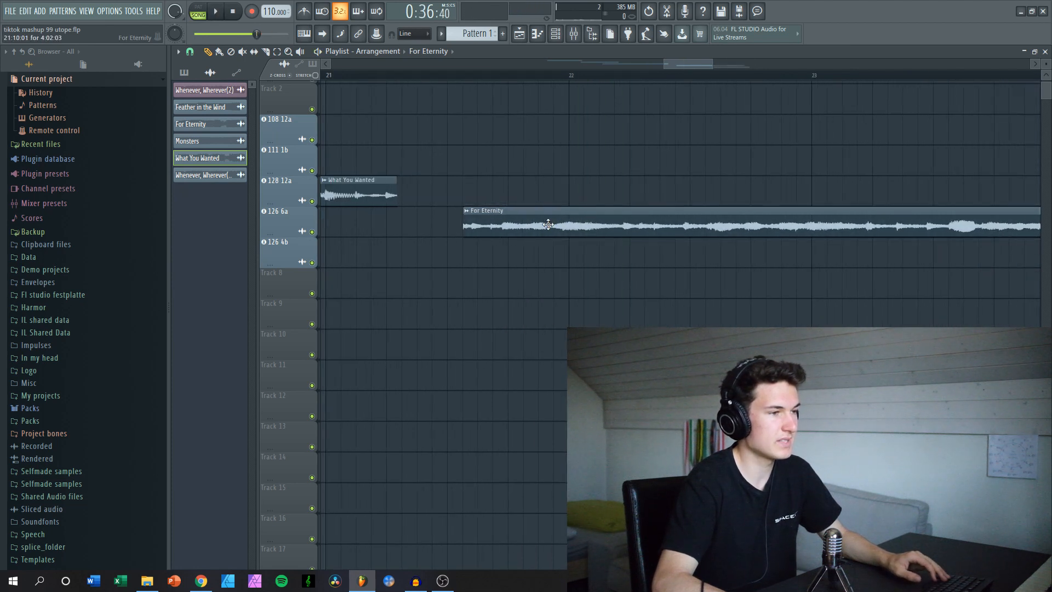
scroll(570, 213, up, 2)
alt+right_click(496, 221)
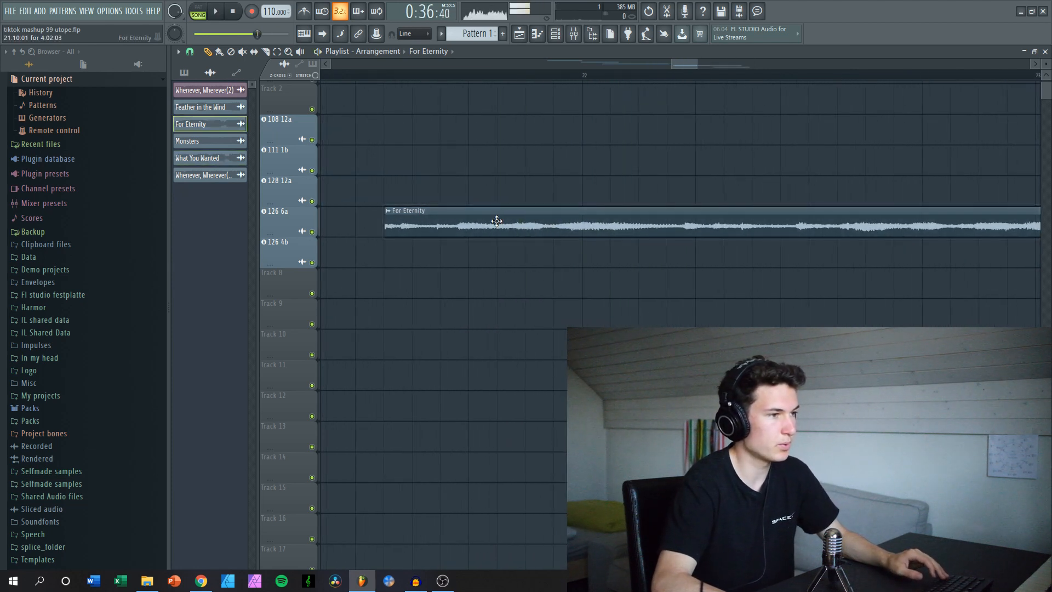
scroll(582, 208, up, 2)
alt+right_click(553, 218)
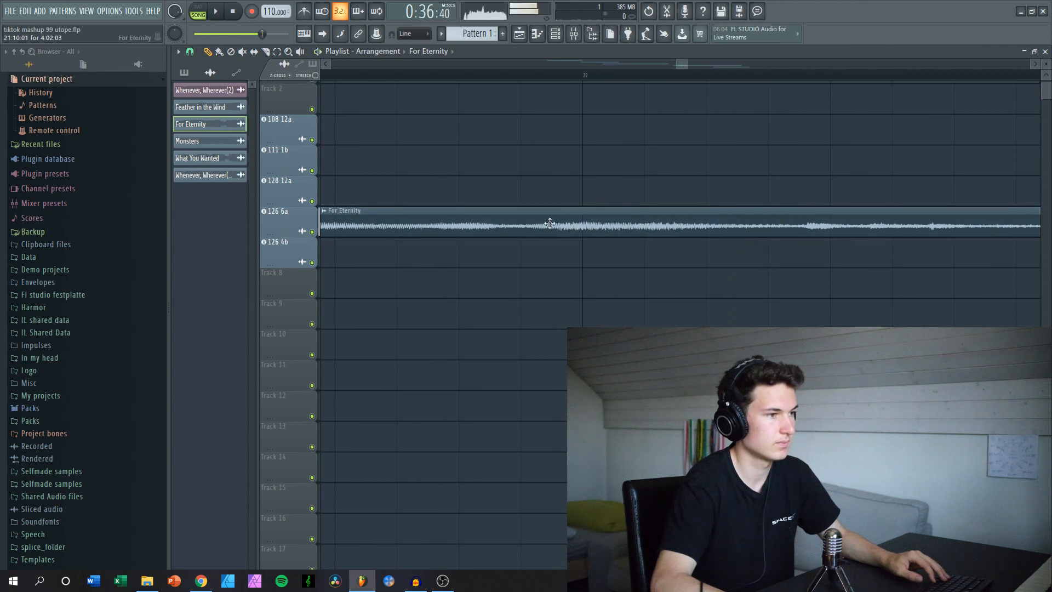
alt+right_click(453, 223)
drag(454, 223, 477, 223)
scroll(509, 223, down, 3)
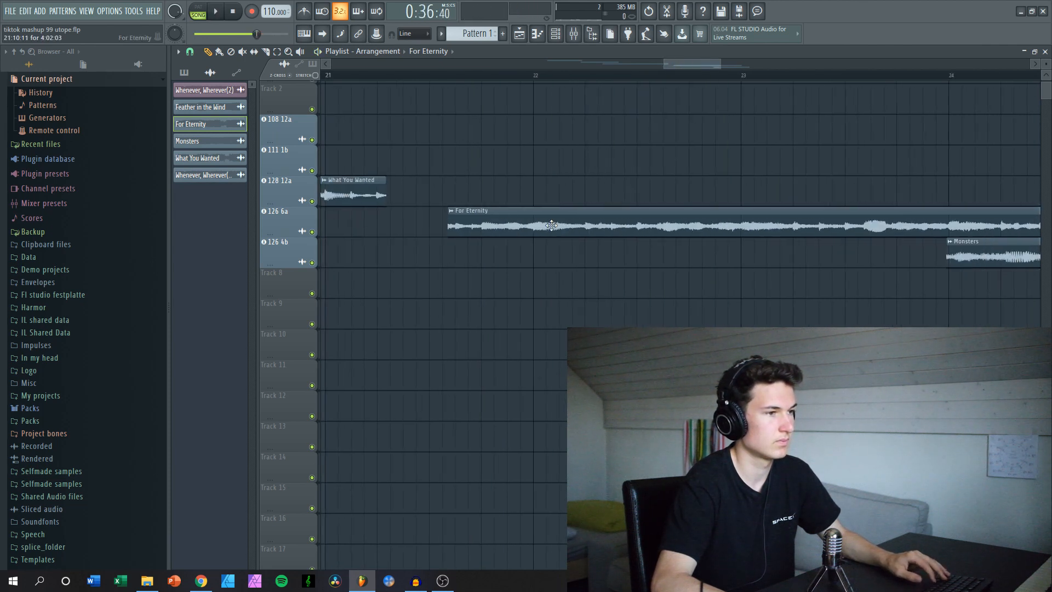
Audition the opening and closing parts of the For Eternity clip on its own.
alt+right_click(550, 224)
alt+right_click(459, 213)
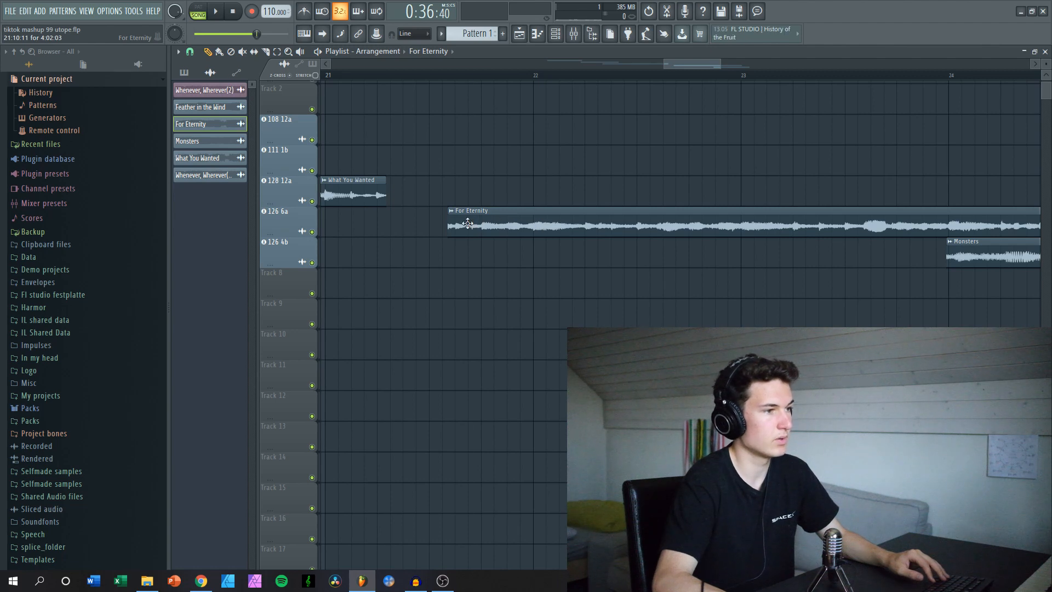
alt+right_click(467, 223)
key(space)
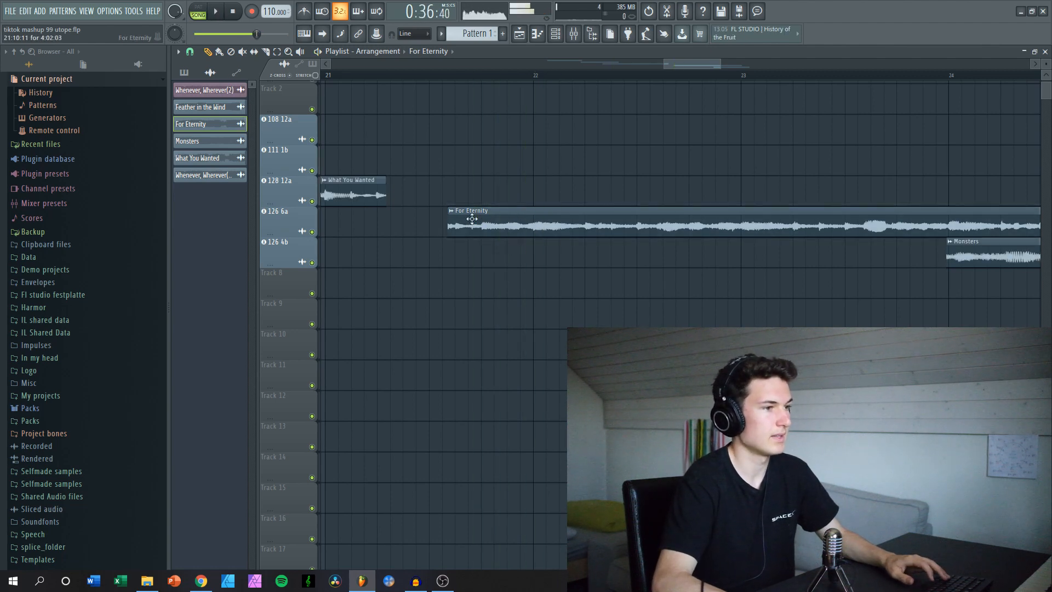
scroll(510, 223, down, 3)
alt+right_click(788, 221)
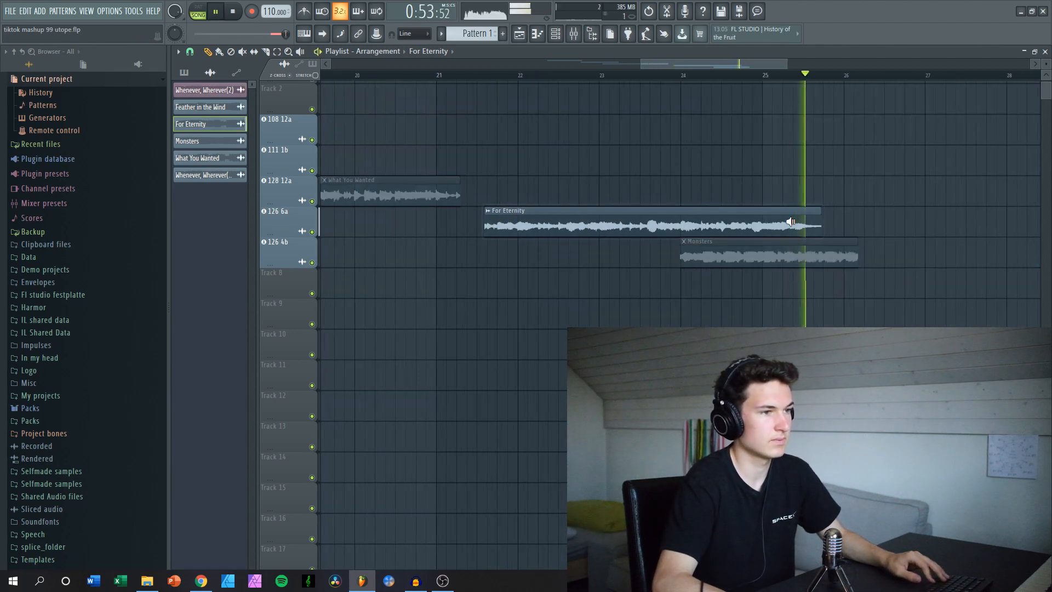
scroll(811, 218, down, 2)
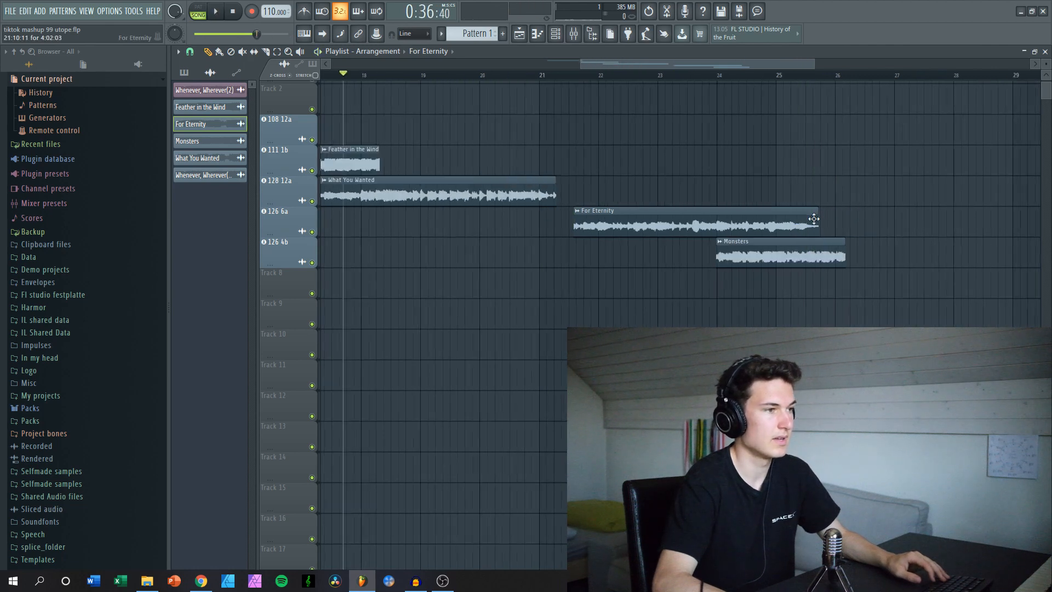
Move the What You Wanted clip to 24:15:21 so it overlaps the end of For Eternity, and audition both clips separately.
drag(470, 198, 839, 206)
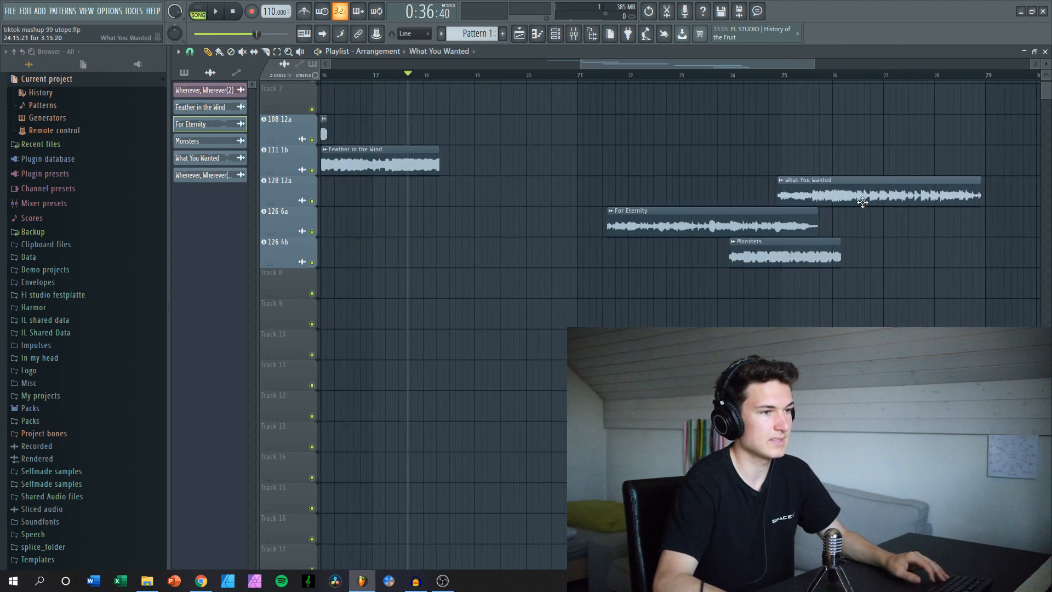
scroll(838, 205, up, 2)
alt+right_click(749, 217)
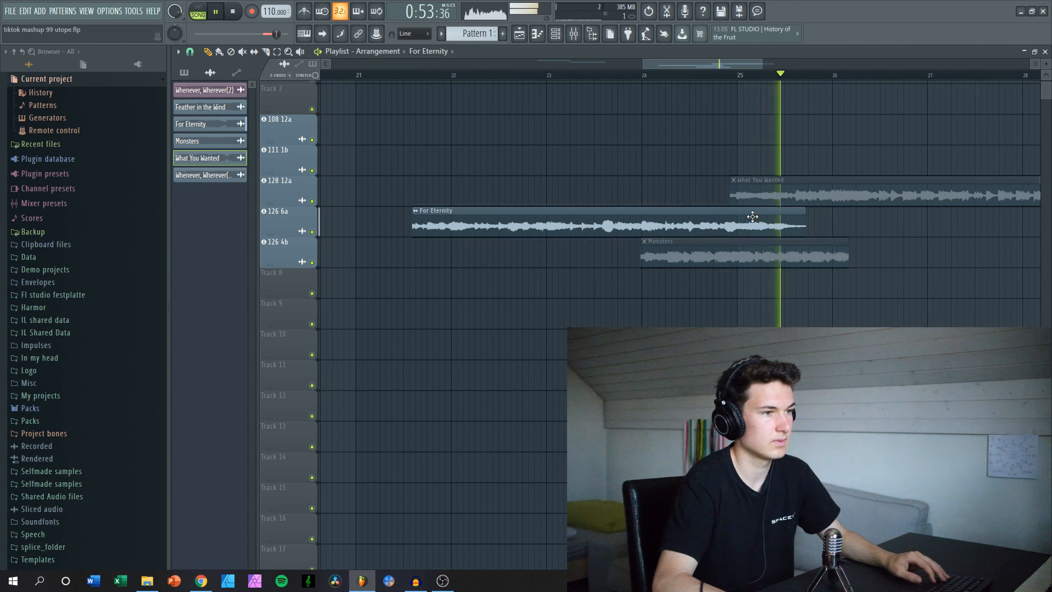
alt+right_click(786, 188)
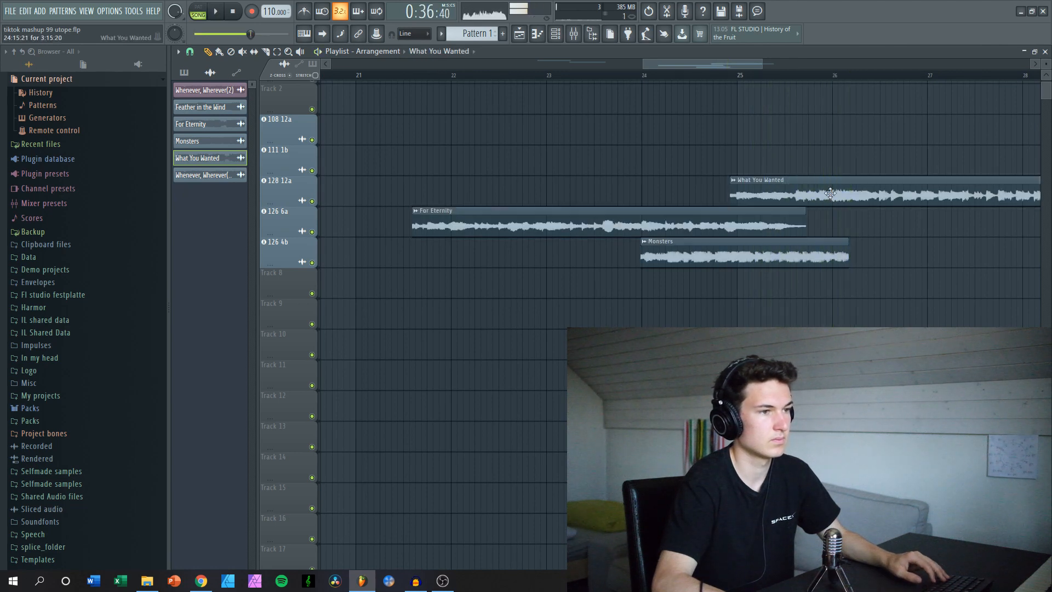
scroll(811, 192, up, 3)
scroll(809, 192, down, 3)
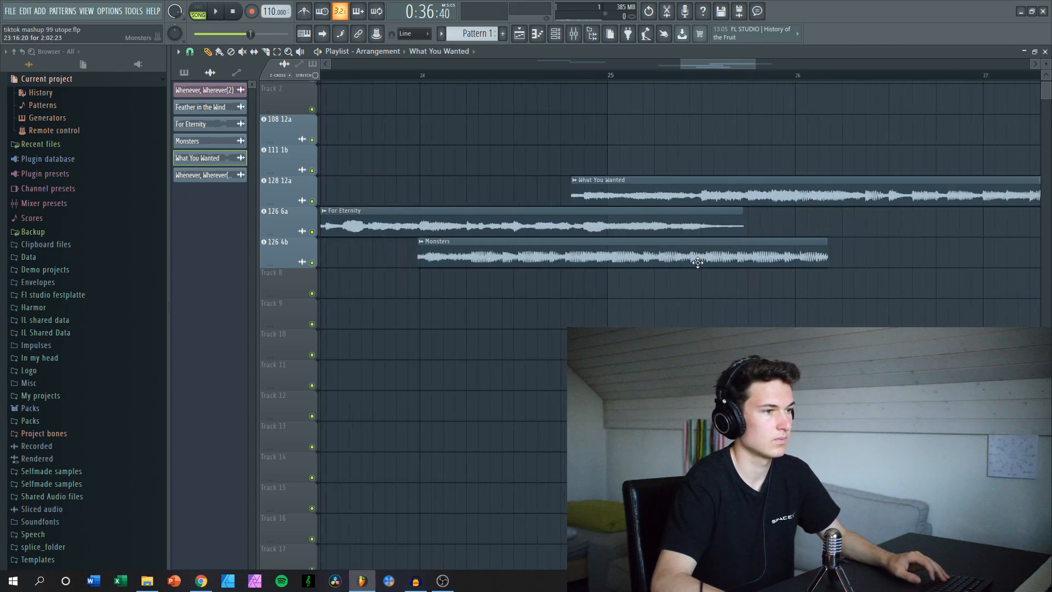
Move the Monsters clip behind What You Wanted to about bar 29, and play back the transition out of For Eternity from bar 25.
drag(679, 244, 1027, 240)
click(678, 82)
key(space)
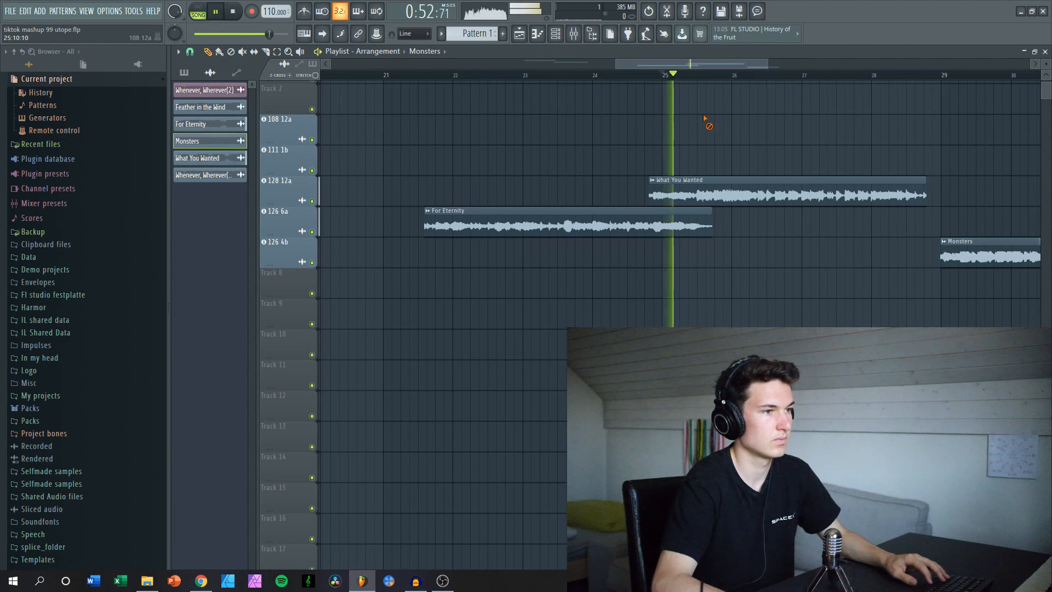
scroll(702, 148, up, 2)
scroll(741, 151, down, 2)
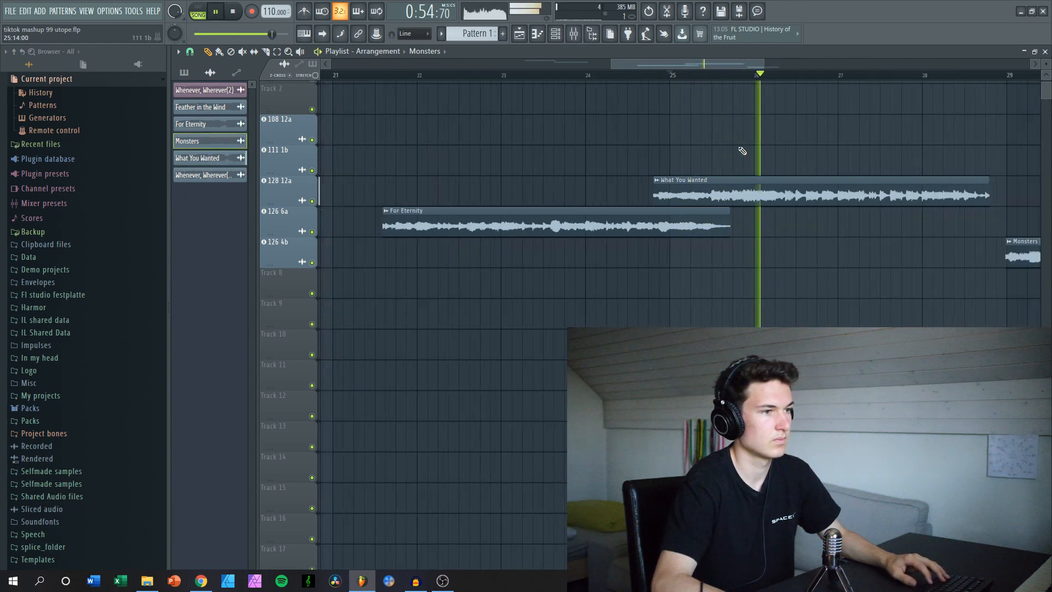
key(space)
Slice off and delete the quiet intro of What You Wanted midway through bar 25, and play back the transition from For Eternity.
scroll(720, 170, up, 3)
scroll(722, 171, up, 1)
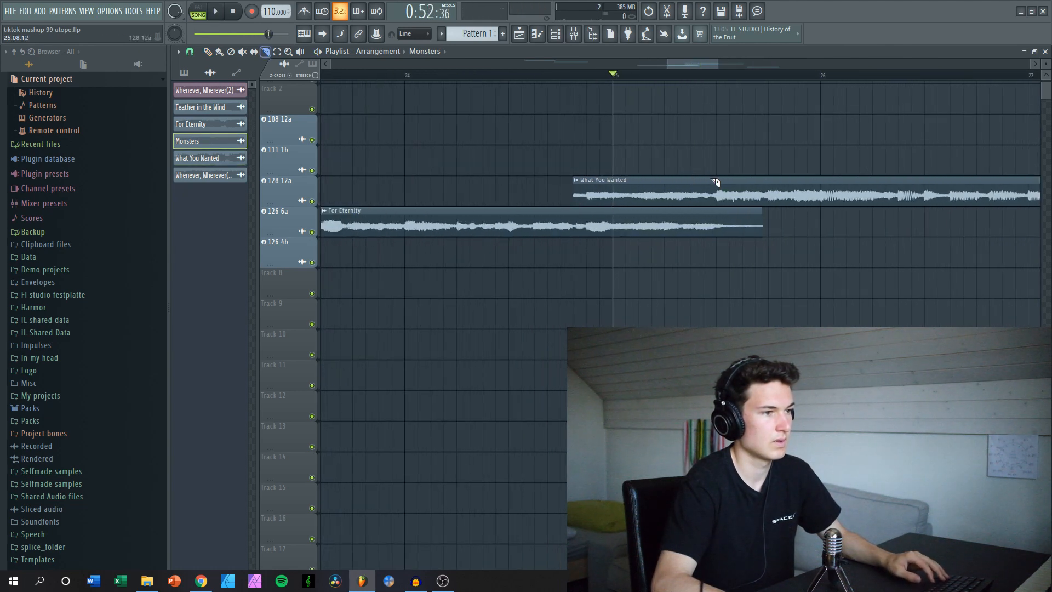
right_click(693, 194)
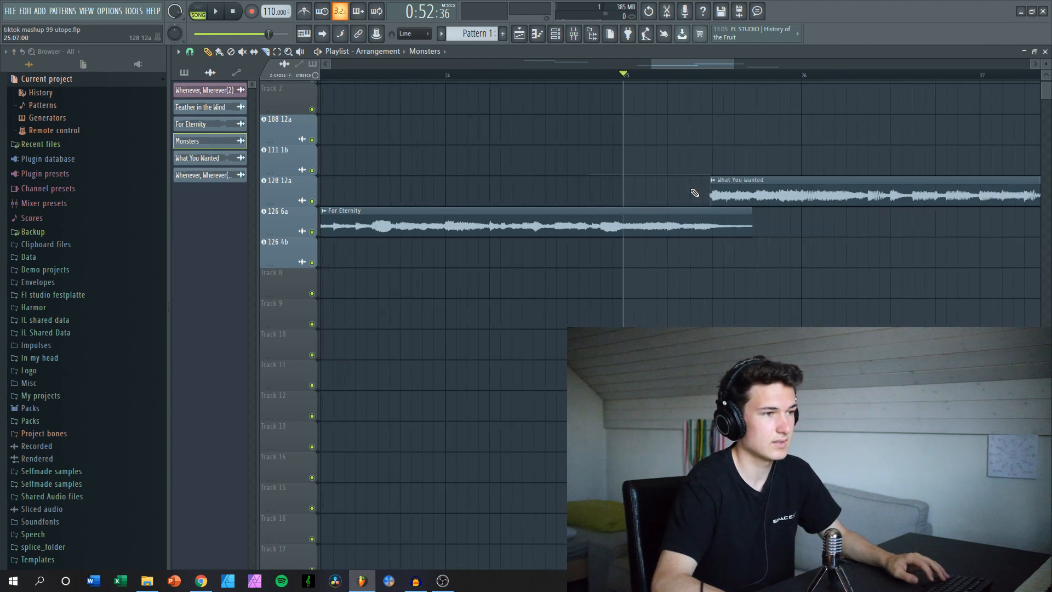
scroll(701, 164, down, 3)
key(space)
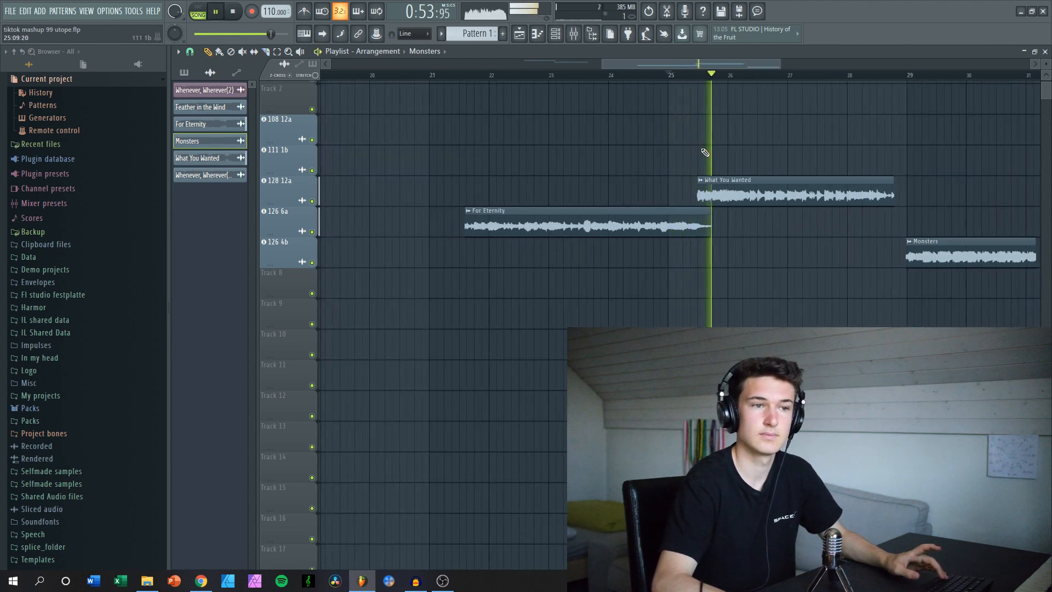
key(space)
Move the Monsters clip slightly earlier so it overlaps the end of What You Wanted before bar 29, and audition that ending alone.
scroll(712, 170, down, 2)
drag(780, 146, 630, 236)
scroll(878, 217, up, 2)
ctrl+click(880, 220)
scroll(809, 234, up, 3)
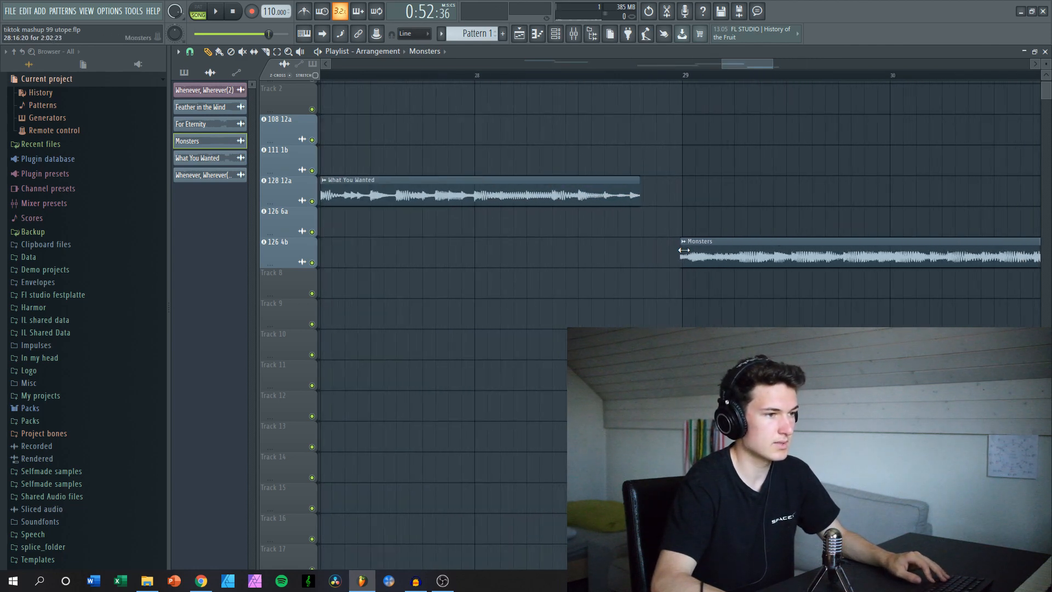
alt+right_click(684, 250)
drag(728, 253, 686, 255)
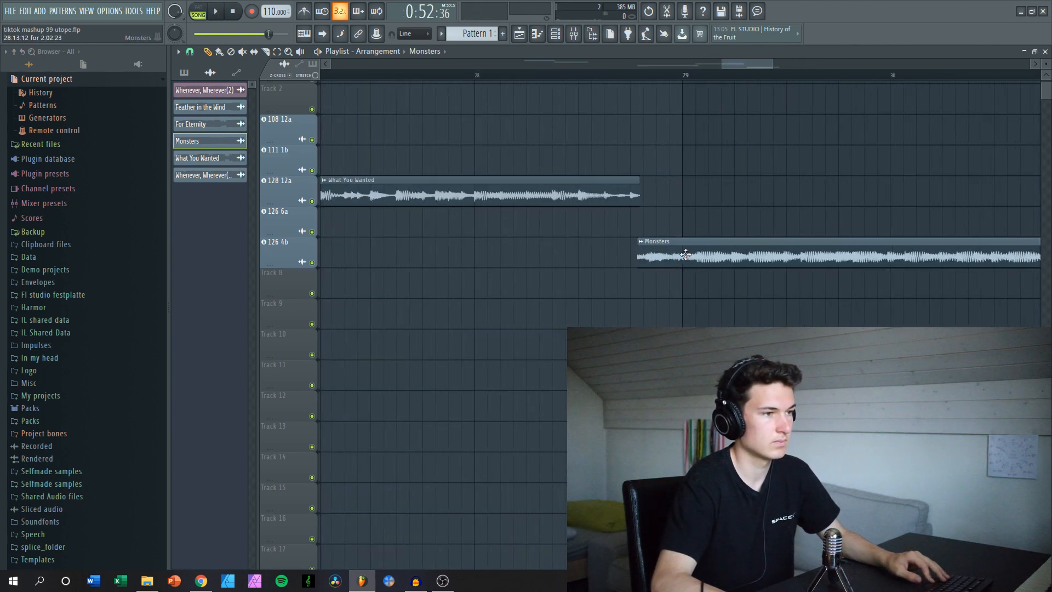
alt+right_click(510, 190)
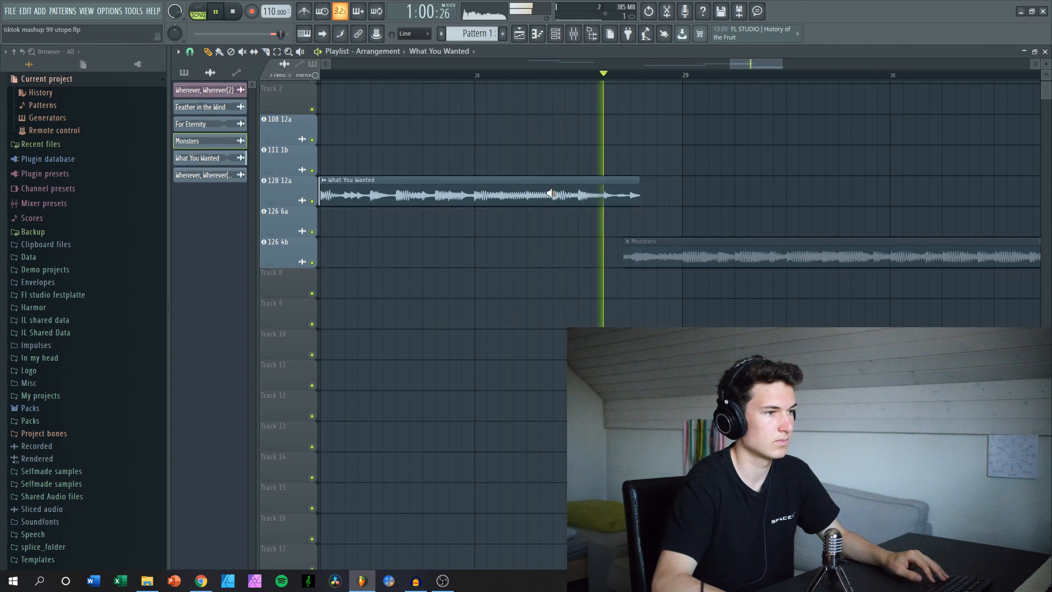
Extend the end of What You Wanted to about bar 29, and play back its transition into Monsters.
alt+right_click(639, 184)
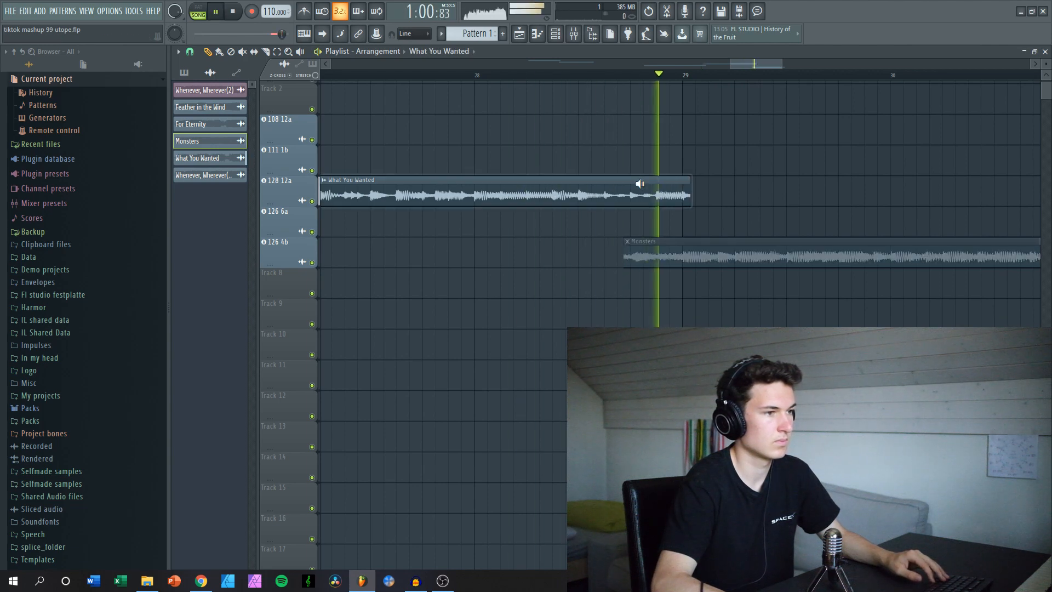
click(554, 76)
scroll(650, 141, down, 5)
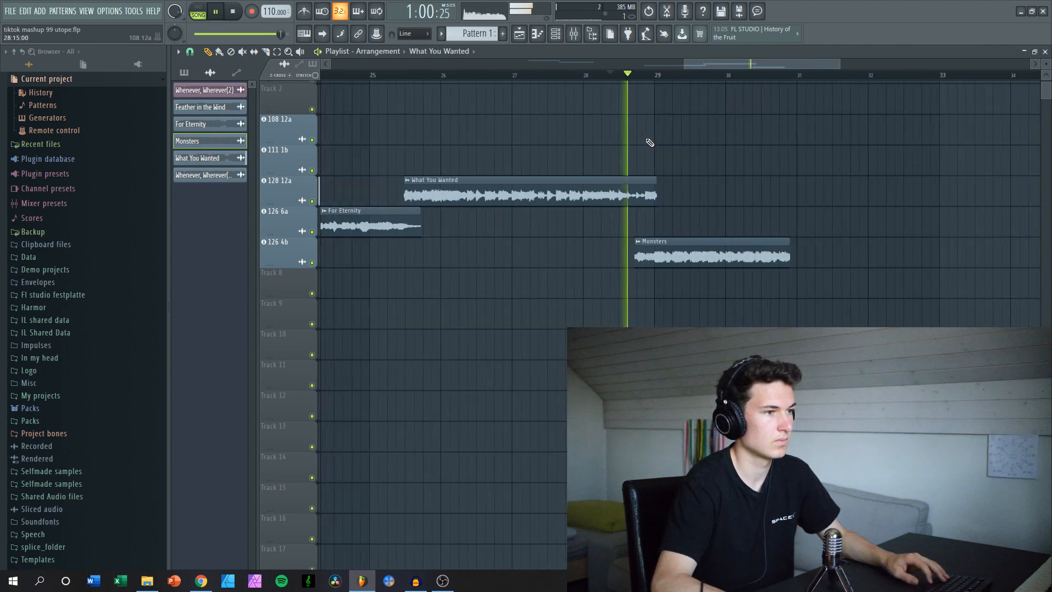
scroll(713, 158, down, 4)
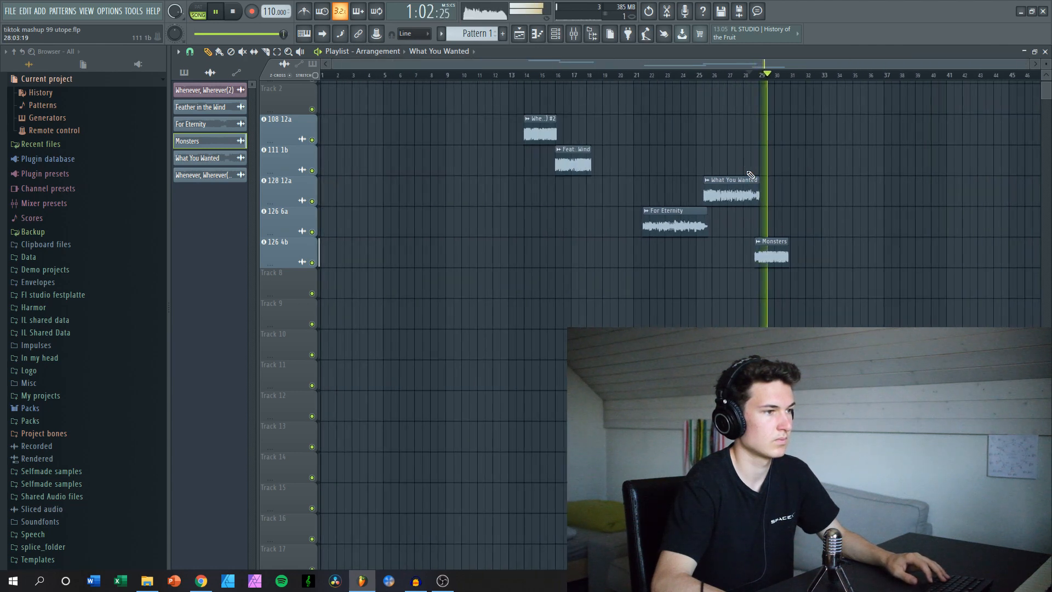
key(space)
scroll(814, 192, down, 3)
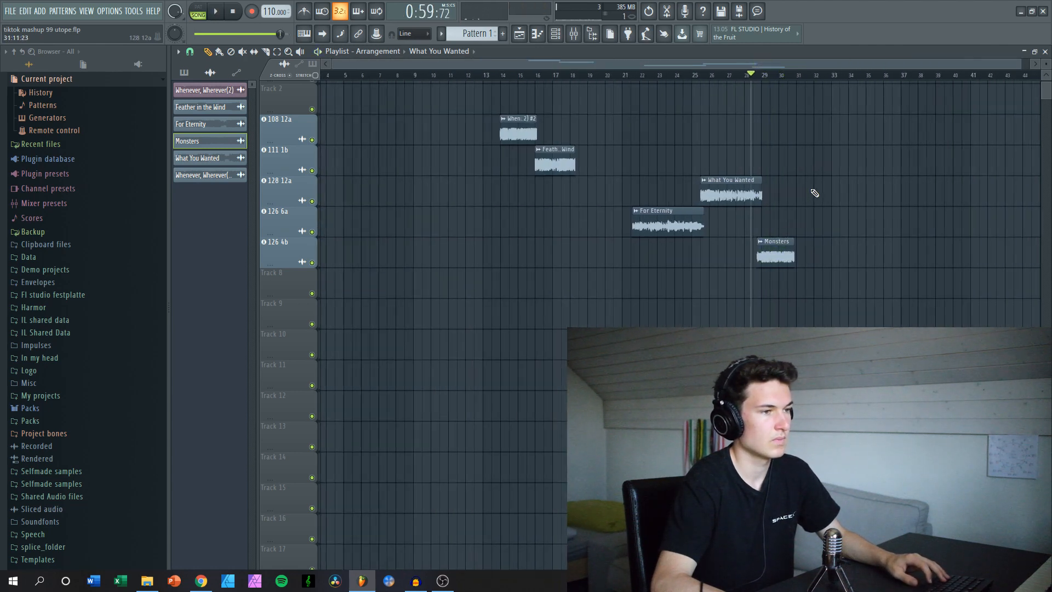
Select the For Eternity, What You Wanted and Monsters clips and move them together so For Eternity begins at about bar 17.
drag(823, 178, 684, 269)
scroll(630, 231, up, 6)
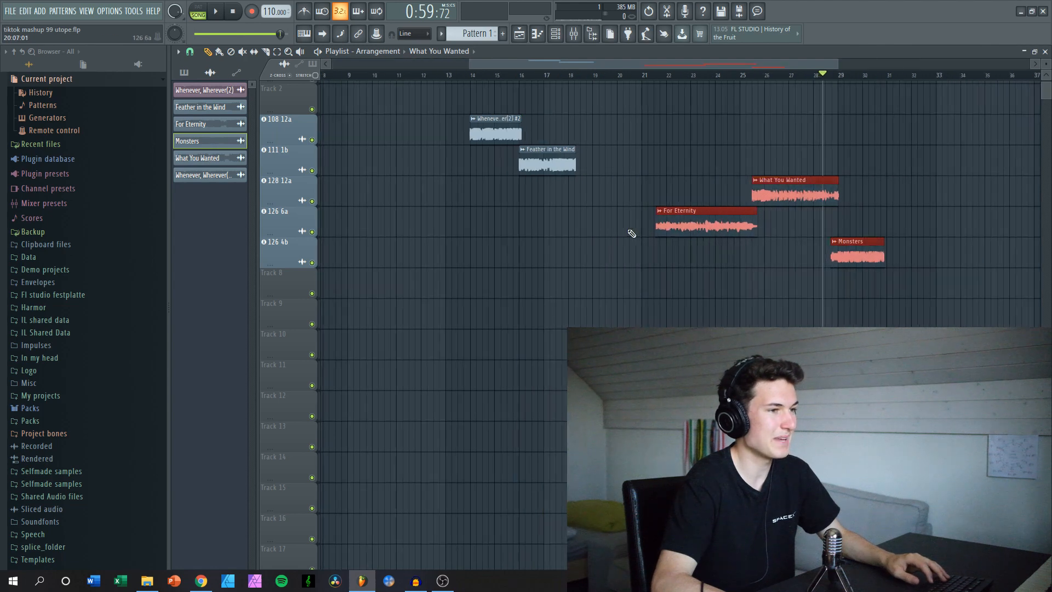
alt+right_click(633, 219)
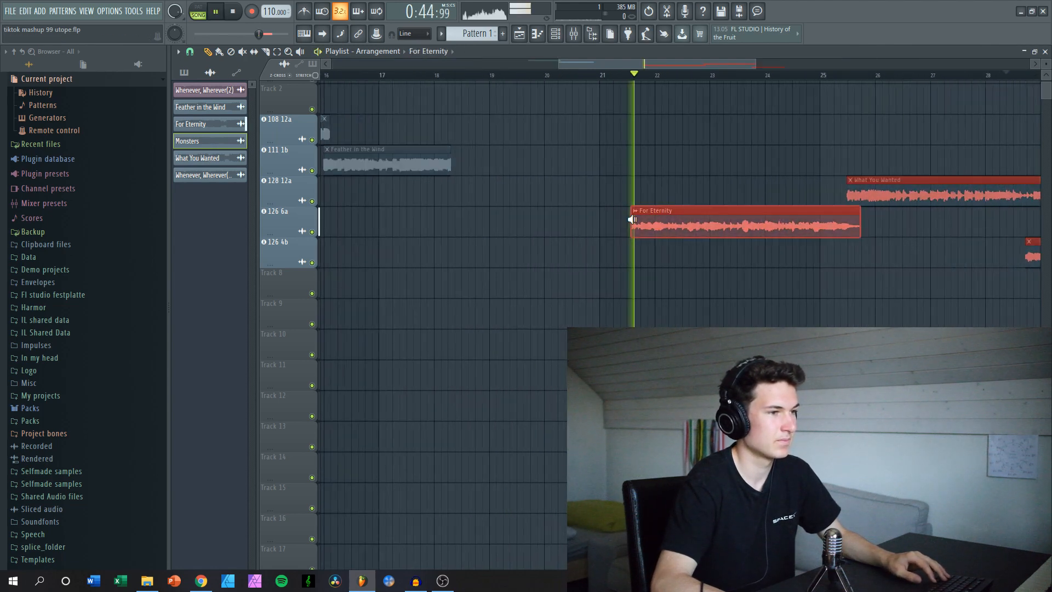
drag(663, 230, 410, 229)
scroll(584, 228, down, 3)
scroll(491, 170, up, 3)
scroll(490, 171, up, 1)
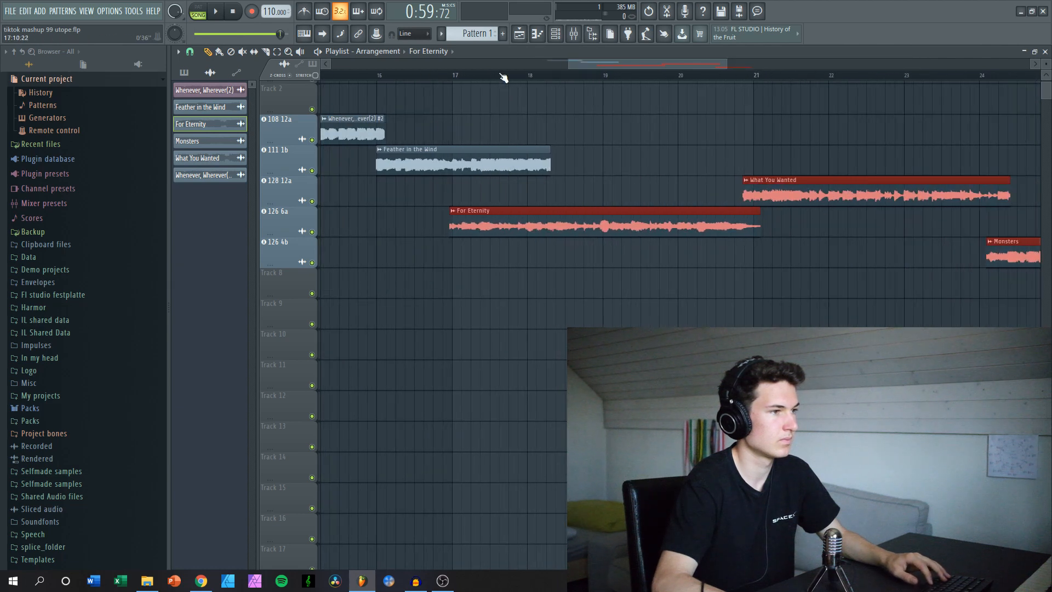
Move the three selected clips so For Eternity starts midway through bar 17, and play back its overlap with Feather in the Wind.
alt+right_click(494, 216)
drag(494, 216, 542, 217)
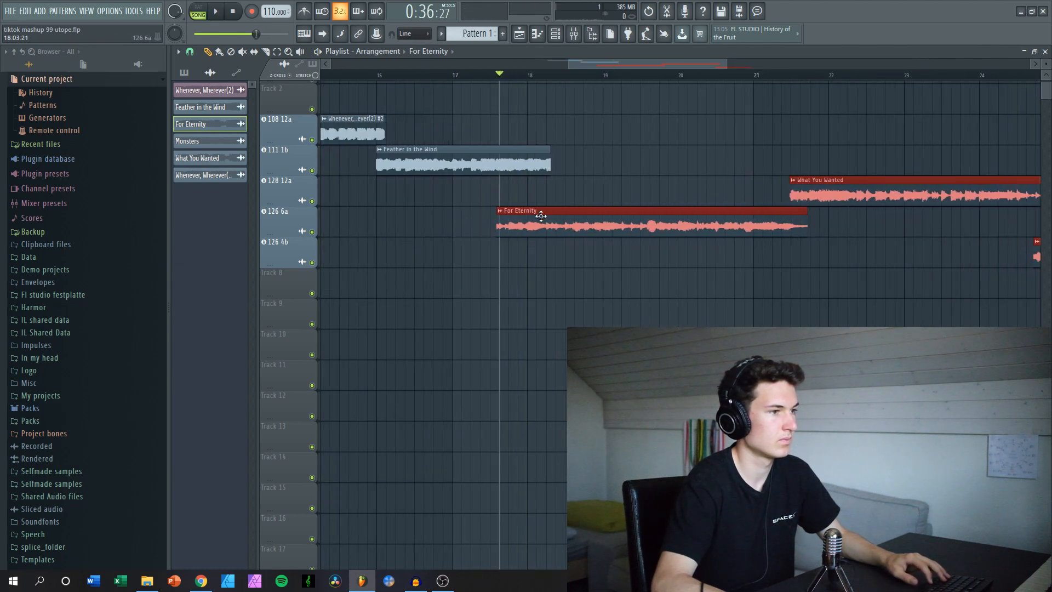
key(space)
scroll(526, 203, up, 2)
scroll(525, 201, up, 1)
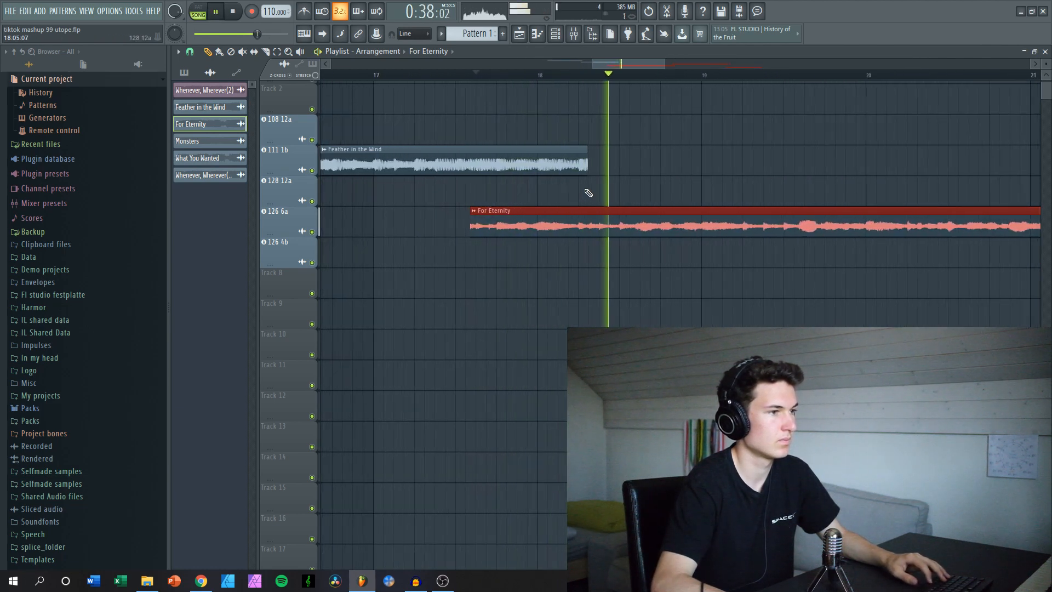
scroll(605, 192, down, 2)
key(space)
key(space)
key(space)
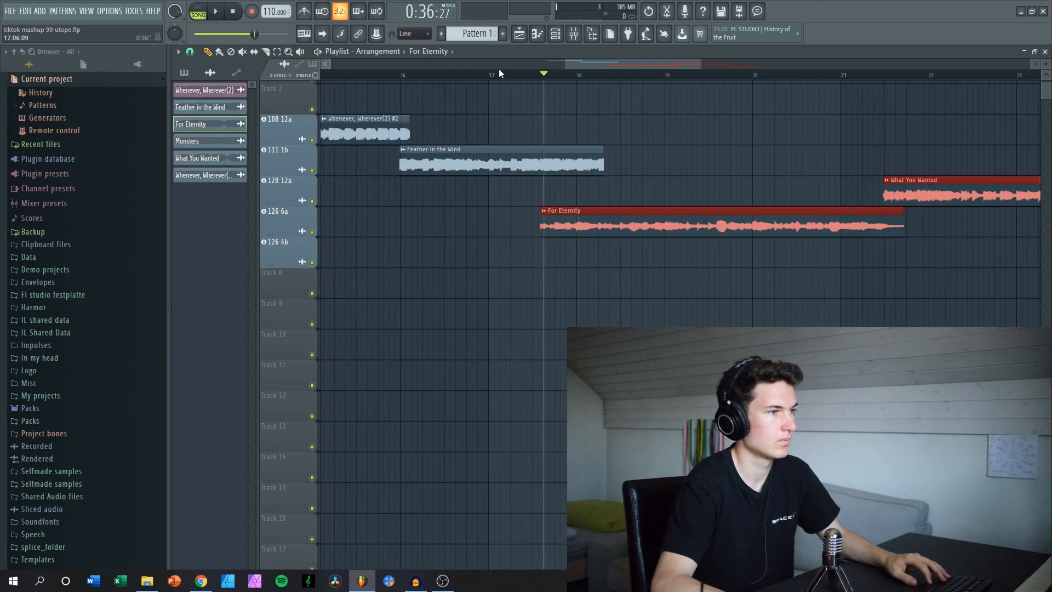
Audition the ending of Feather in the Wind alone, and slice off and delete its tail shortly after bar 18.
scroll(545, 157, up, 2)
scroll(596, 154, up, 1)
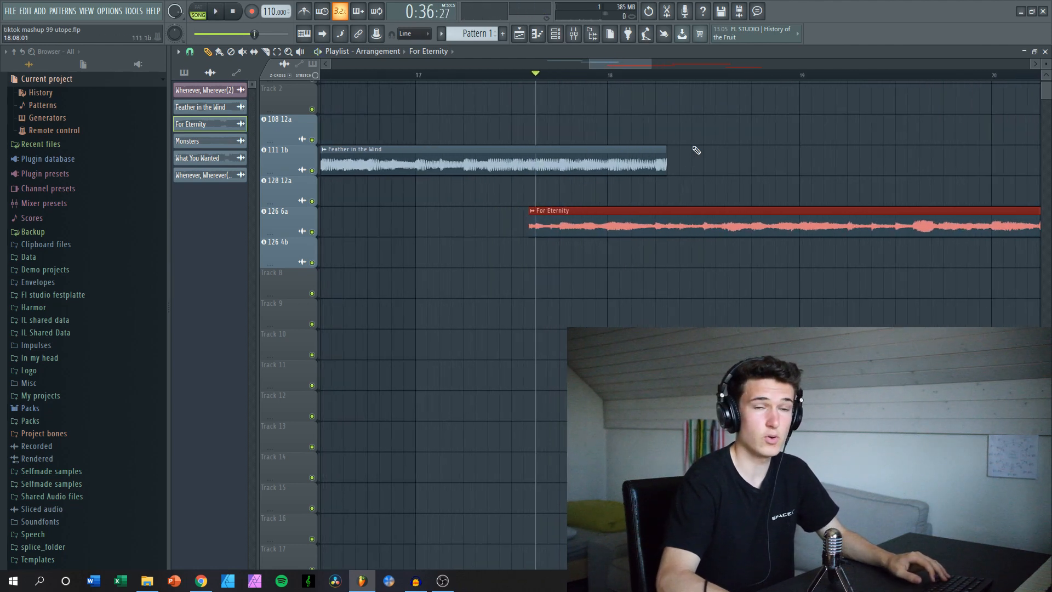
scroll(698, 150, down, 4)
scroll(709, 151, up, 2)
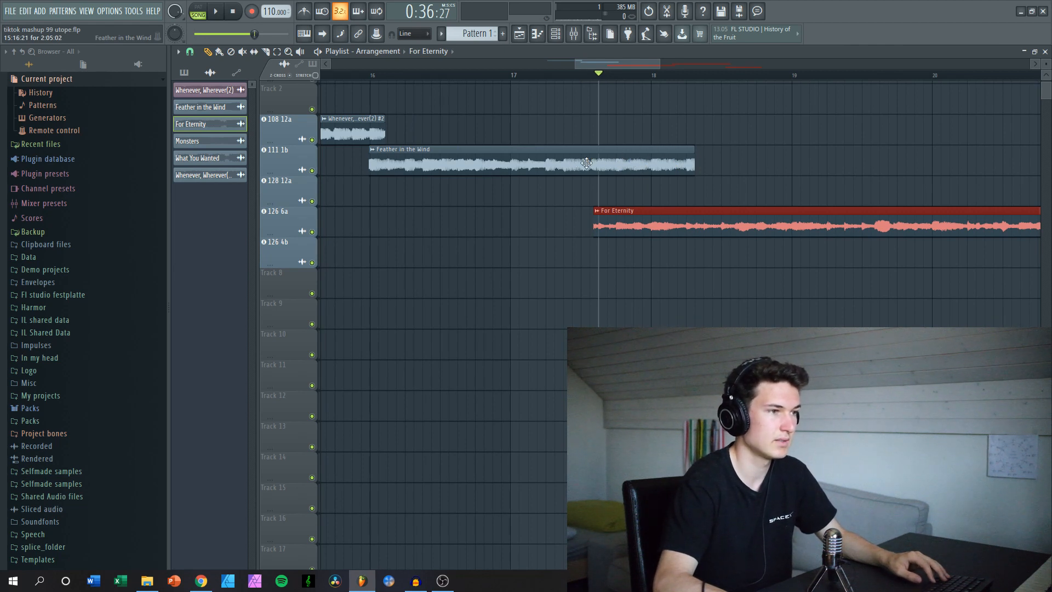
alt+right_click(612, 159)
scroll(670, 159, up, 2)
alt+right_click(680, 160)
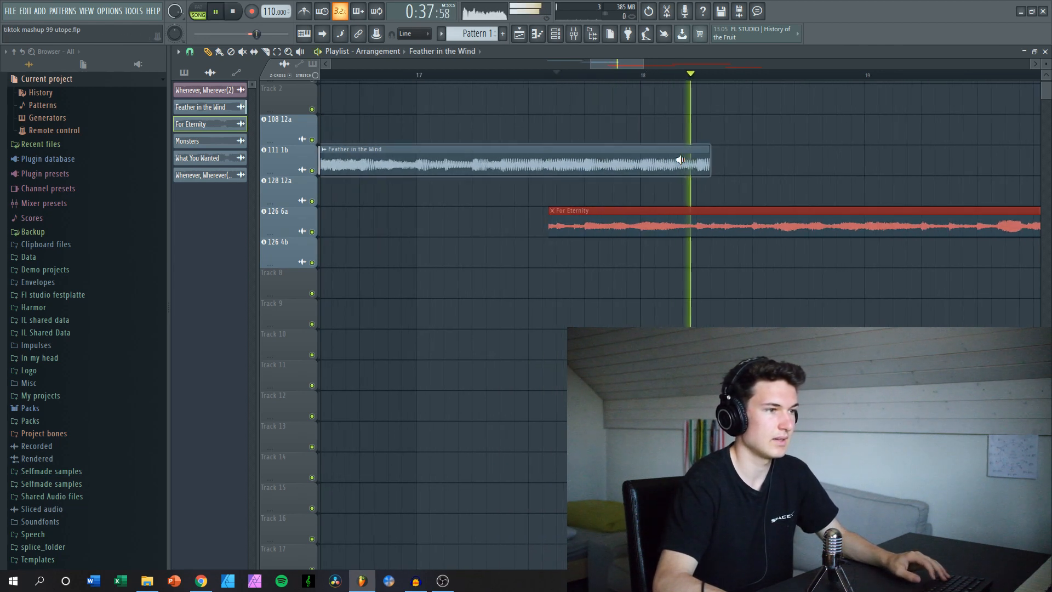
key(c)
drag(682, 185, 682, 185)
key(p)
right_click(695, 171)
scroll(697, 174, down, 3)
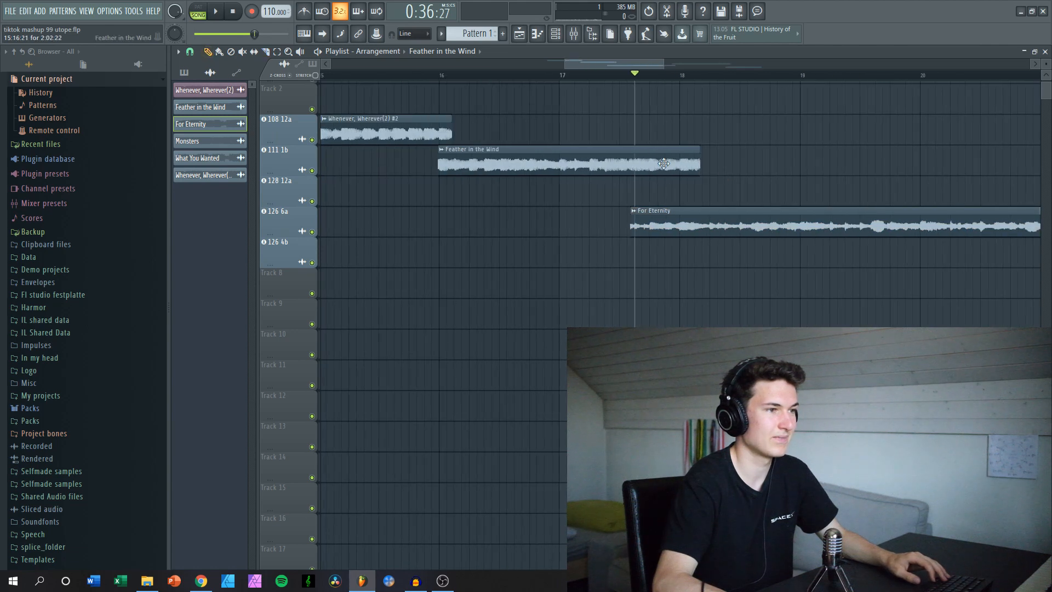
scroll(677, 157, up, 2)
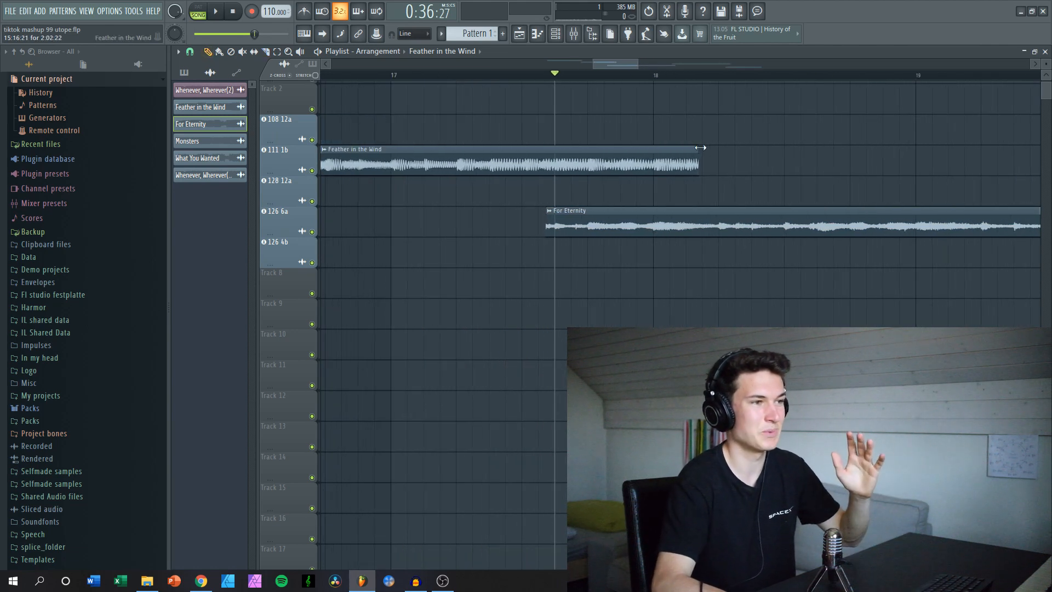
Audition Feather in the Wind and For Eternity separately, and move the three clips from For Eternity onward to start just after bar 18.
alt+right_click(598, 158)
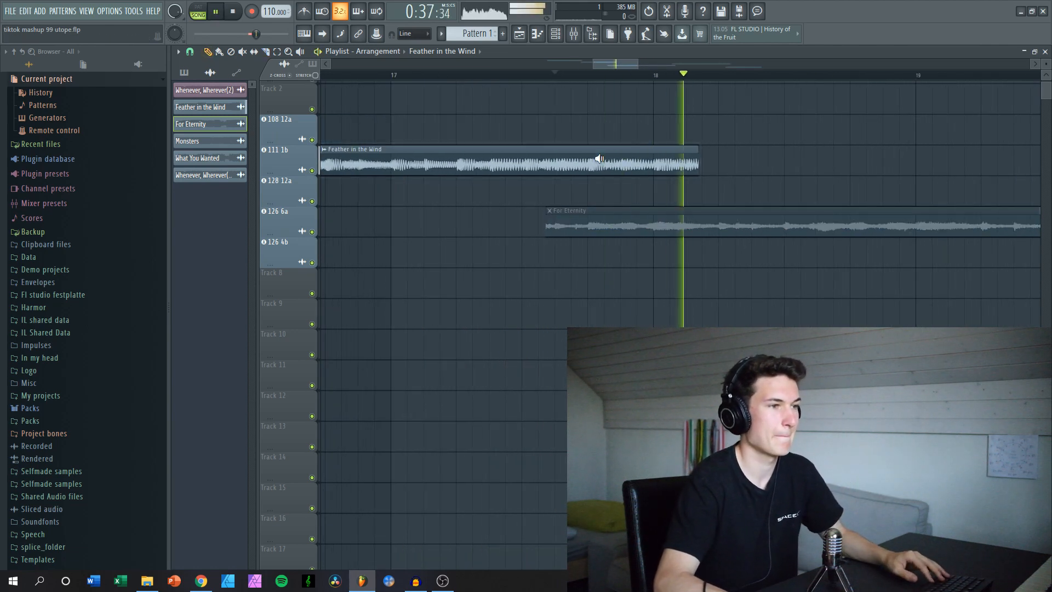
alt+right_click(564, 219)
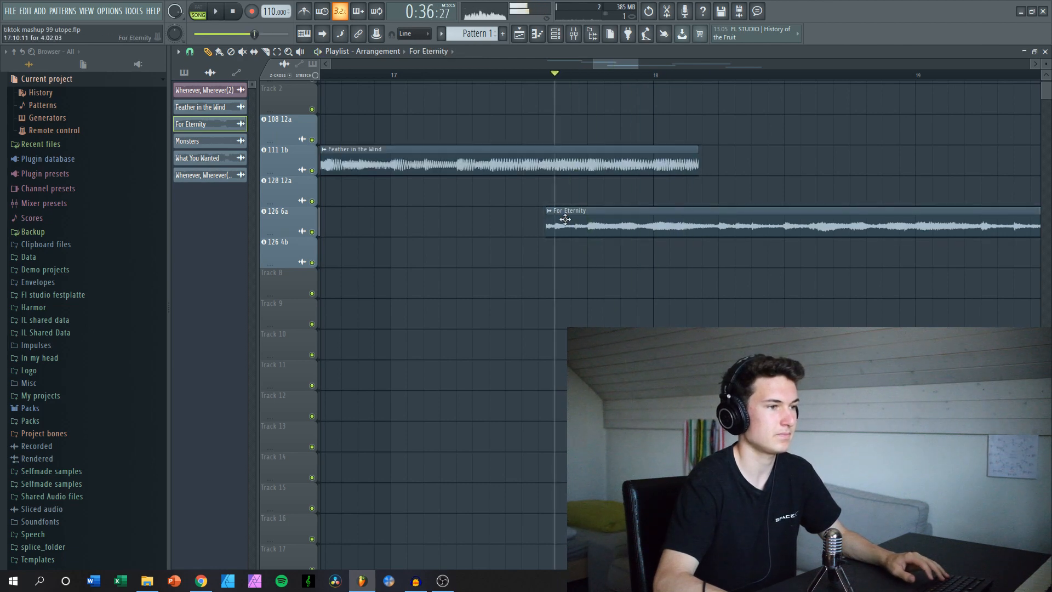
scroll(575, 210, down, 5)
drag(584, 189, 955, 277)
scroll(628, 223, up, 2)
scroll(617, 212, up, 2)
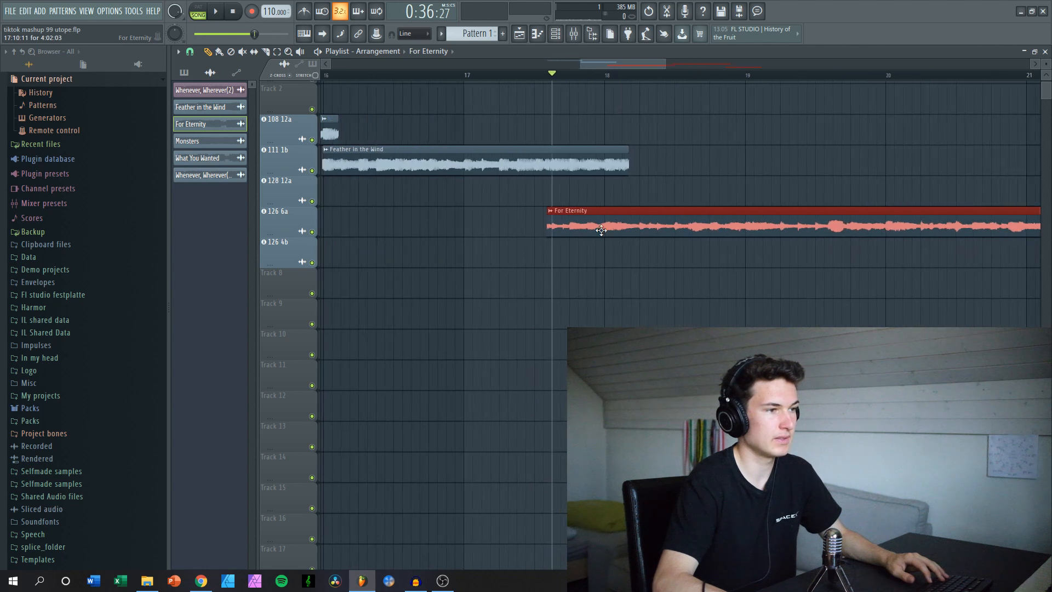
click(626, 249)
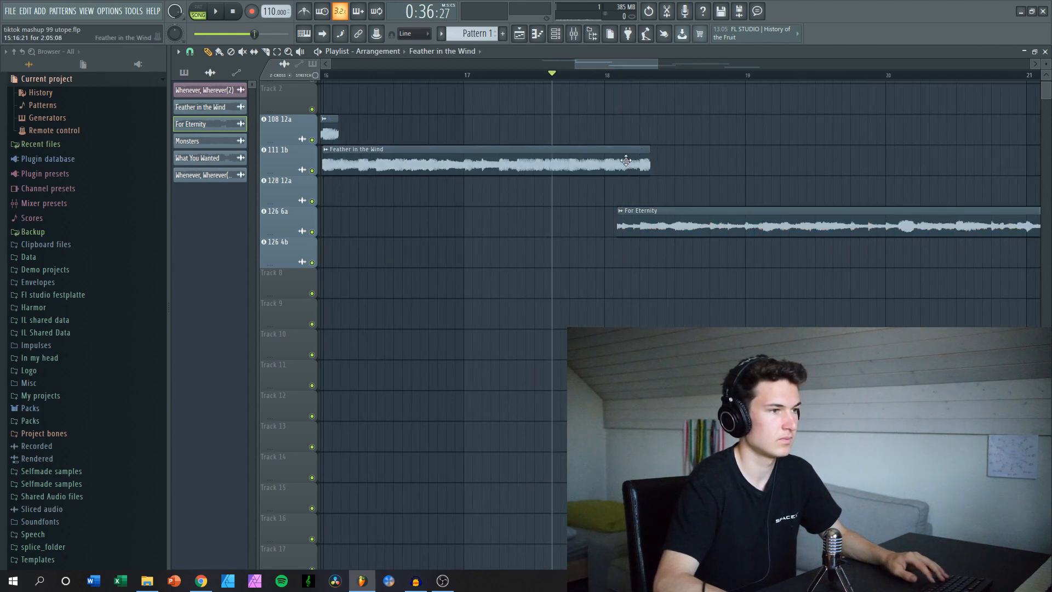
Trim the end of Feather in the Wind to a clip length of 2:04:07, and play back the transition into For Eternity.
key(space)
key(space)
drag(649, 165, 640, 166)
key(space)
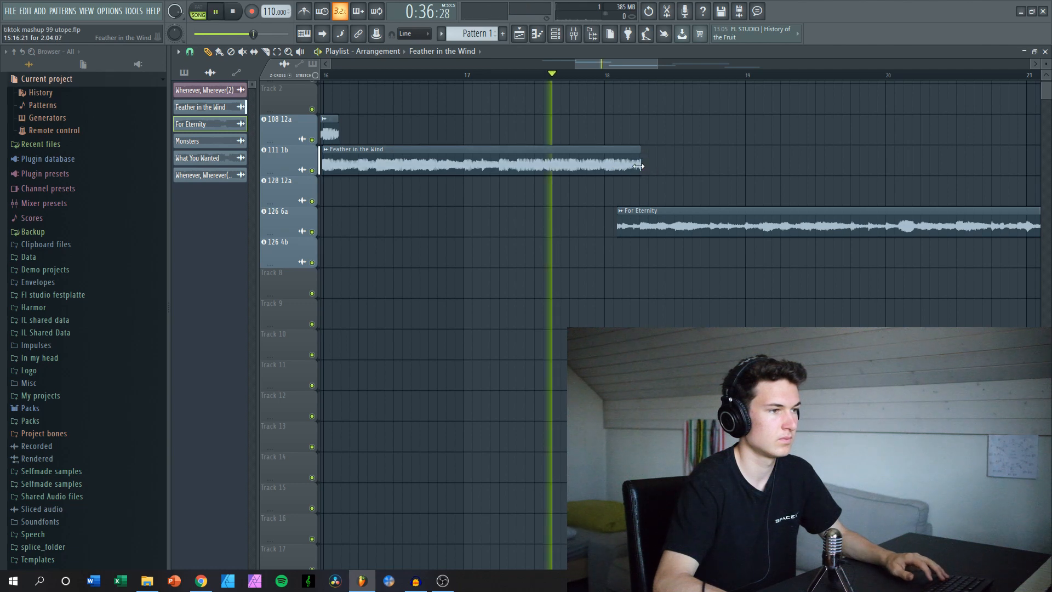
scroll(659, 172, down, 3)
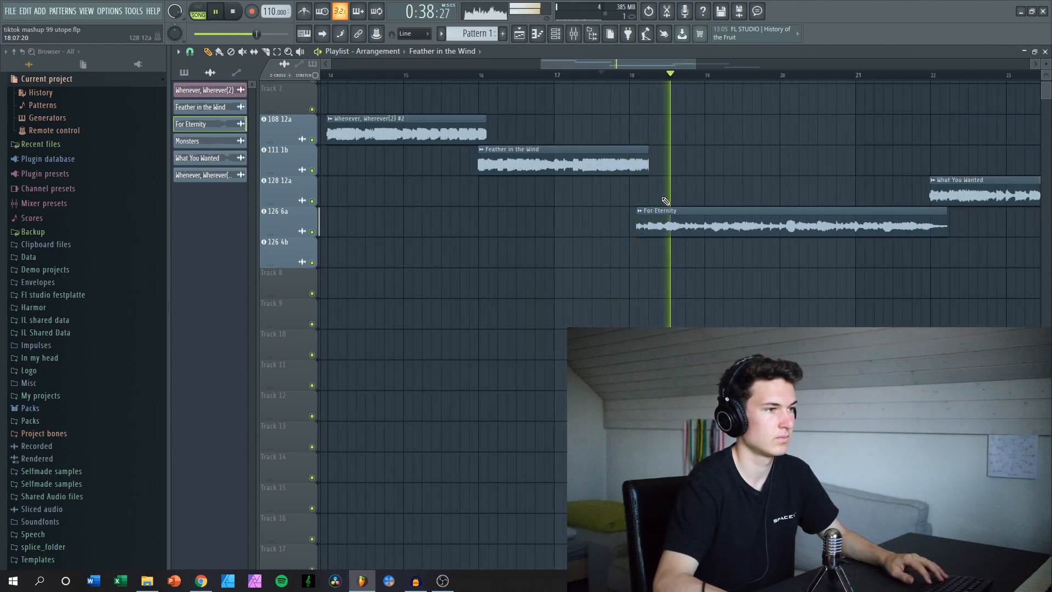
key(space)
key(space)
key(space)
Slice off and delete the end of Feather in the Wind at bar 18, and audition the start of For Eternity alone.
scroll(640, 155, up, 3)
key(c)
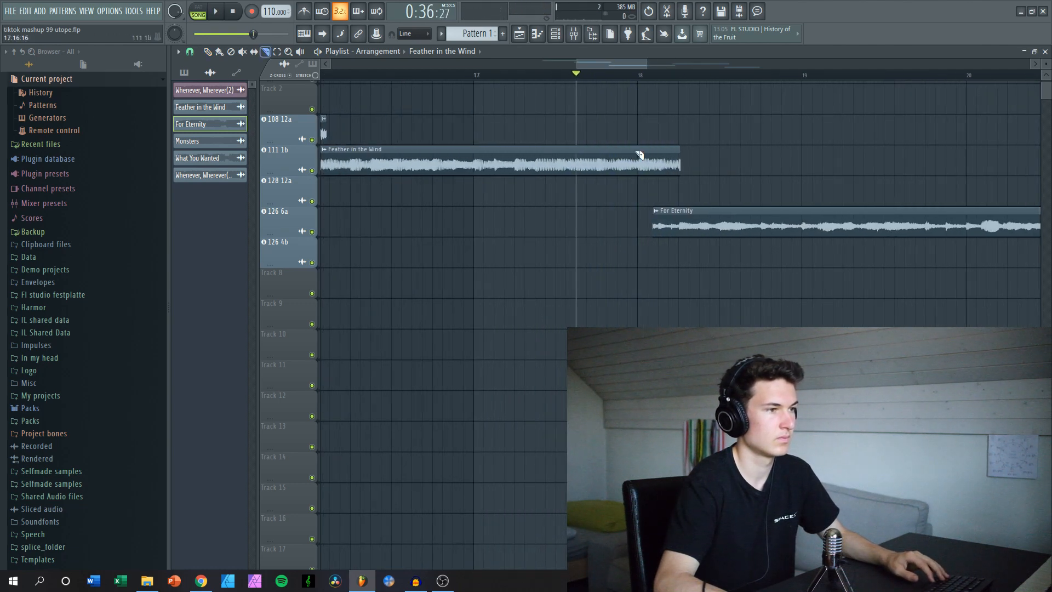
scroll(640, 190, down, 2)
drag(642, 189, 1003, 294)
key(p)
right_click(650, 168)
scroll(637, 181, down, 4)
scroll(680, 223, up, 3)
key(space)
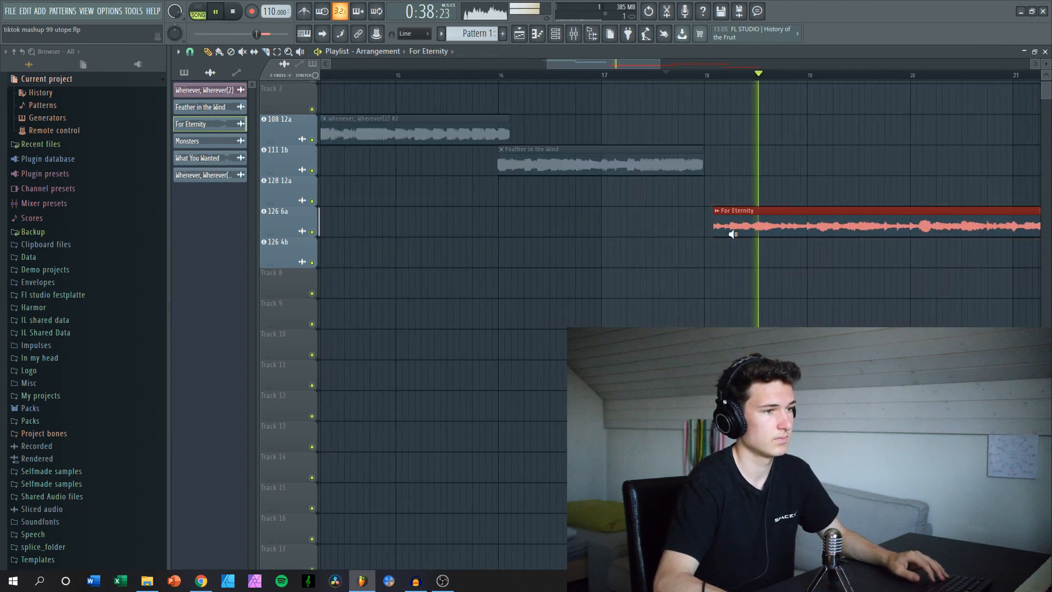
key(space)
Reselect the three clips from For Eternity onward, and re-extend Feather in the Wind past bar 18 so it overlaps For Eternity's start.
drag(744, 244, 736, 246)
right_click(736, 247)
scroll(659, 248, down, 3)
drag(664, 225, 1030, 274)
ctrl+shift+click(949, 196)
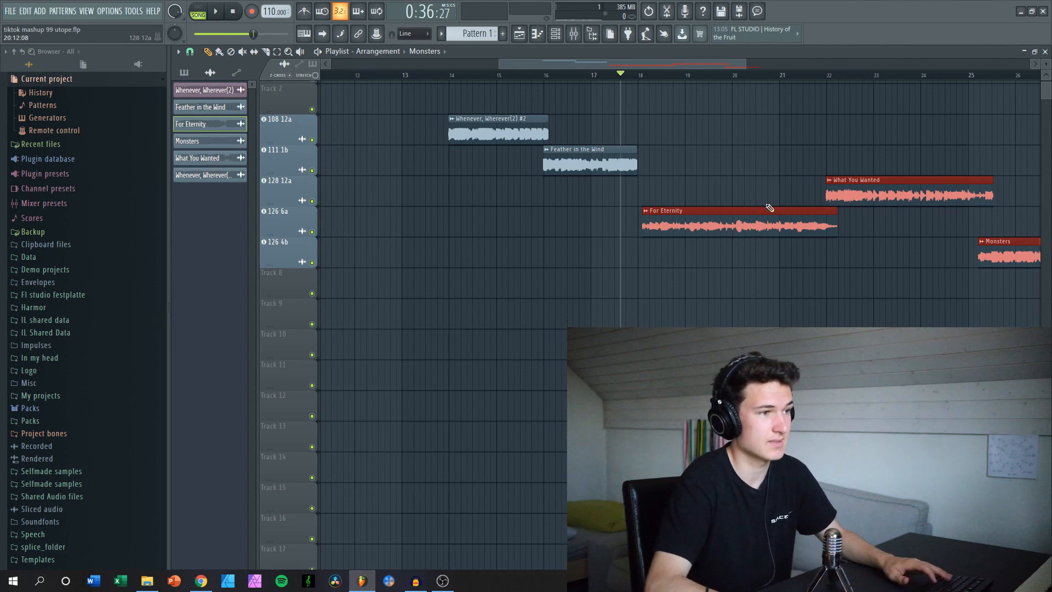
scroll(695, 213, up, 3)
key(space)
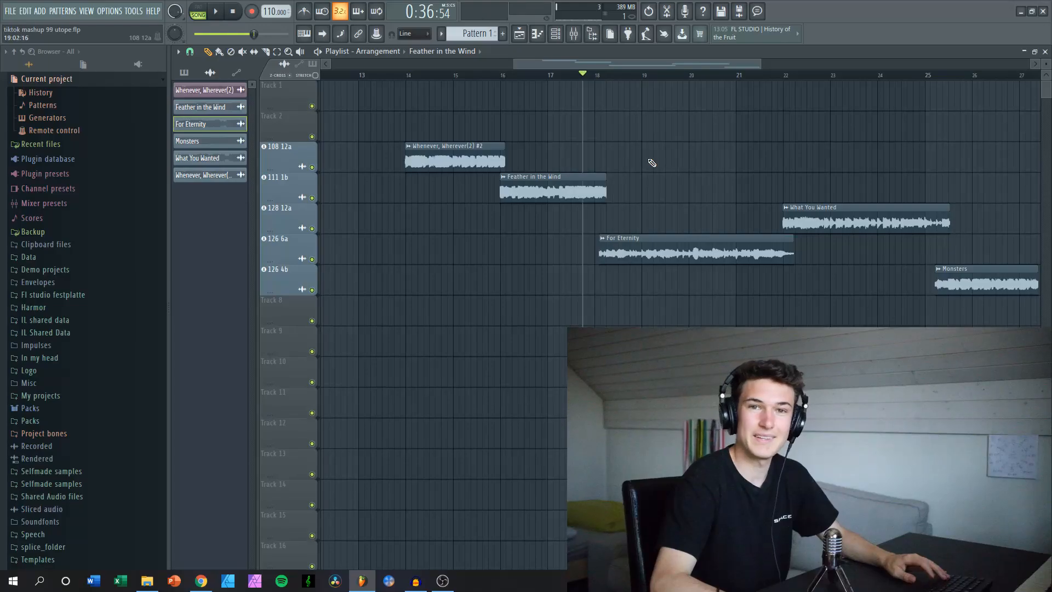
Audition the start of For Eternity and the ending of Feather in the Wind separately around bar 18.
scroll(604, 131, up, 4)
key(space)
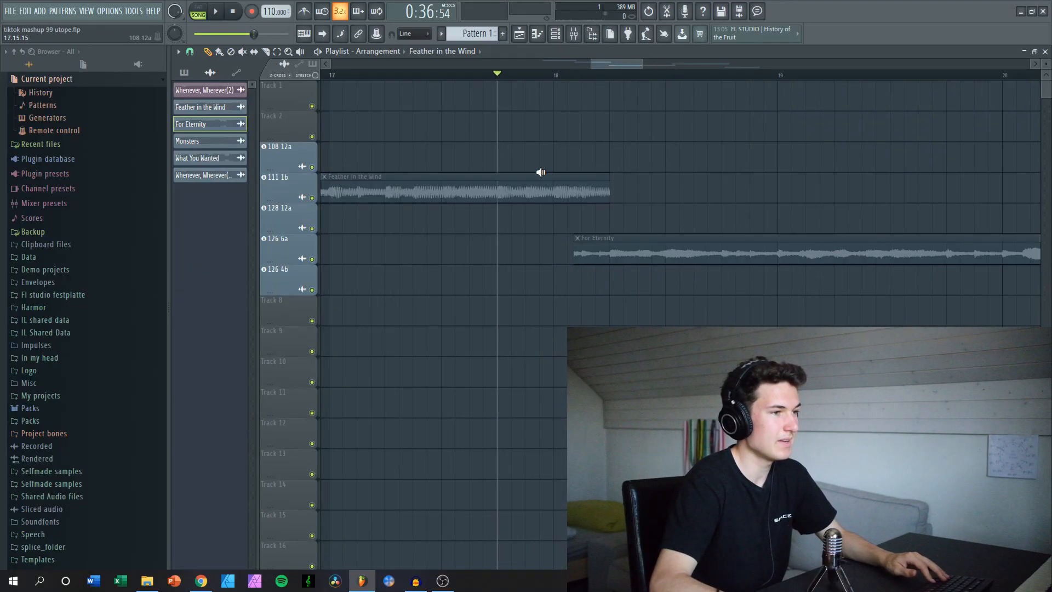
key(space)
alt+right_click(575, 249)
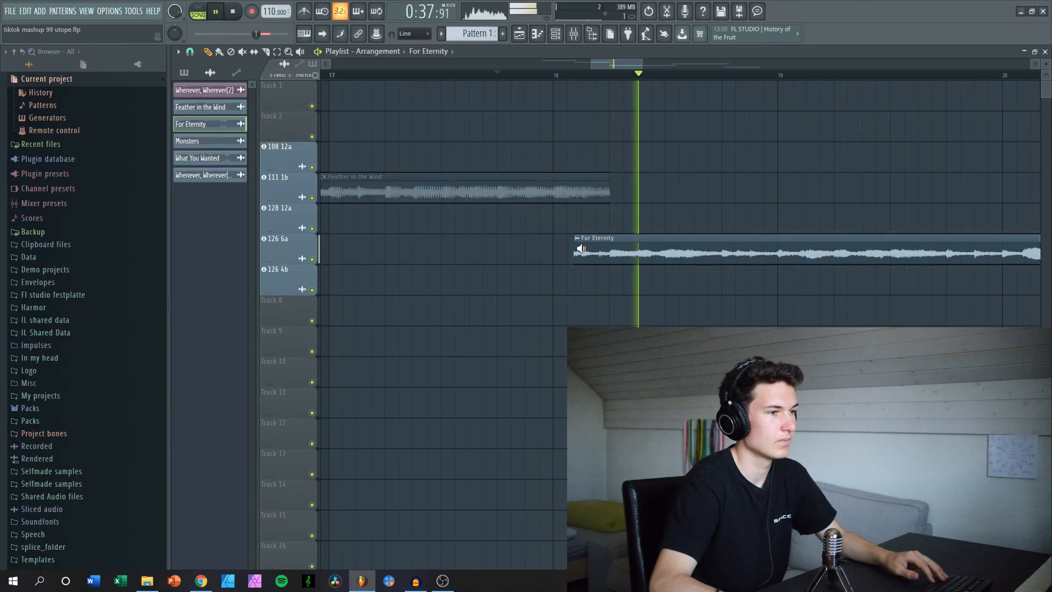
alt+right_click(582, 250)
alt+right_click(576, 249)
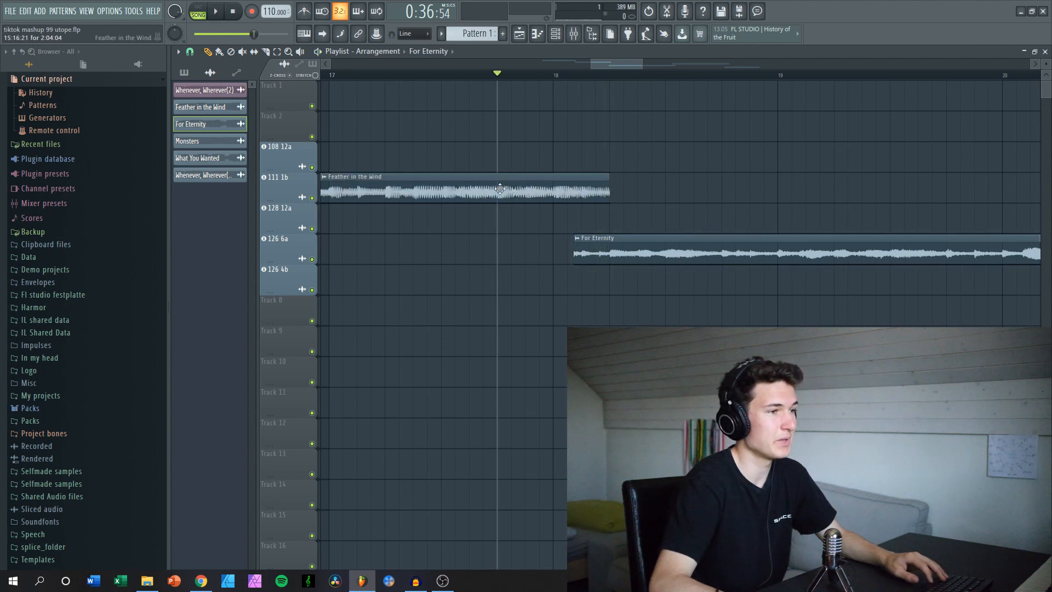
scroll(575, 172, down, 2)
alt+right_click(517, 181)
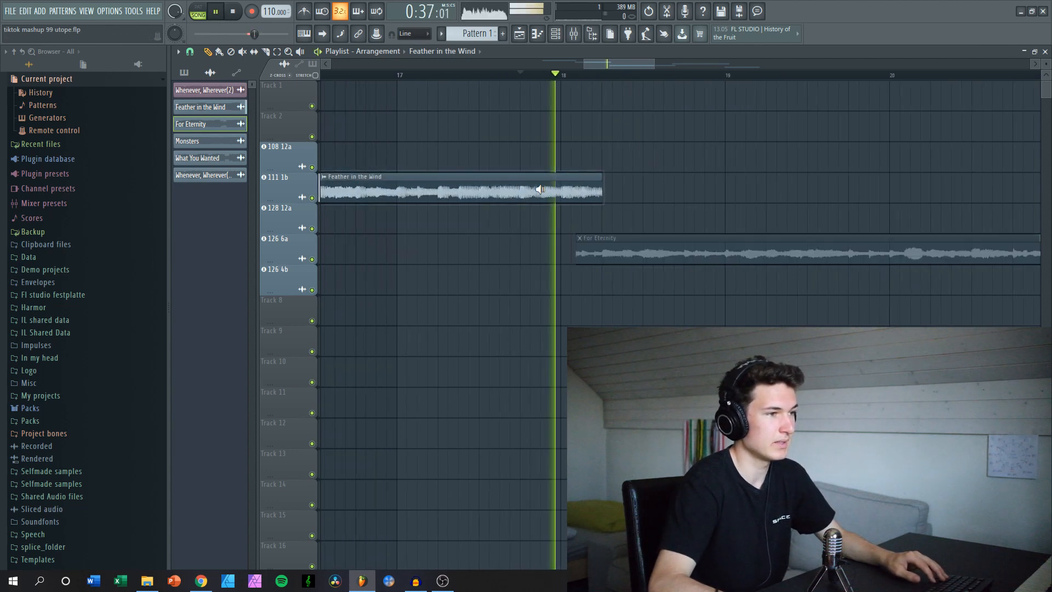
scroll(667, 194, down, 2)
scroll(607, 192, down, 2)
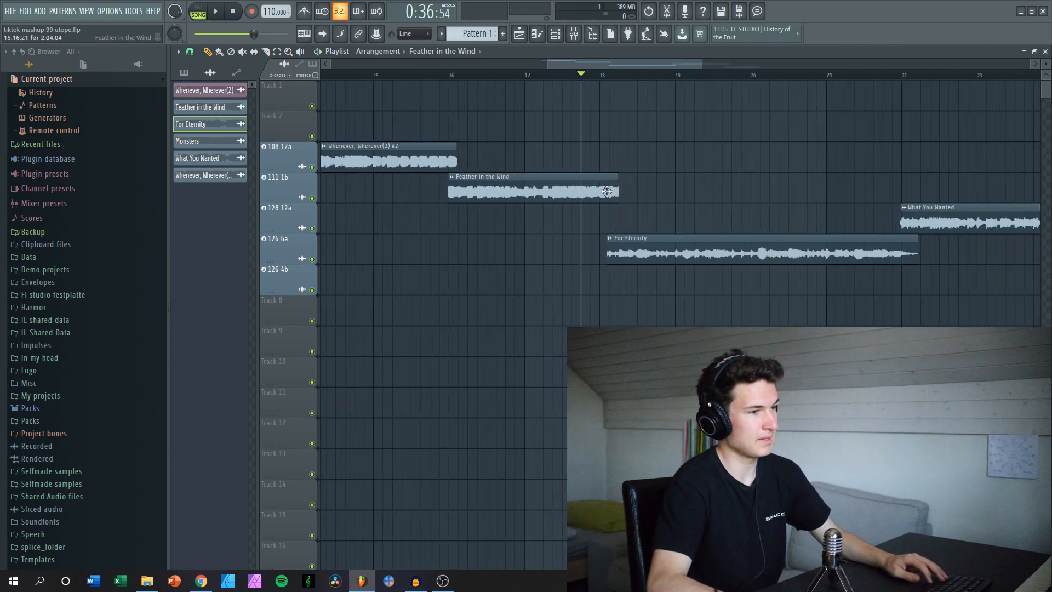
scroll(647, 198, up, 7)
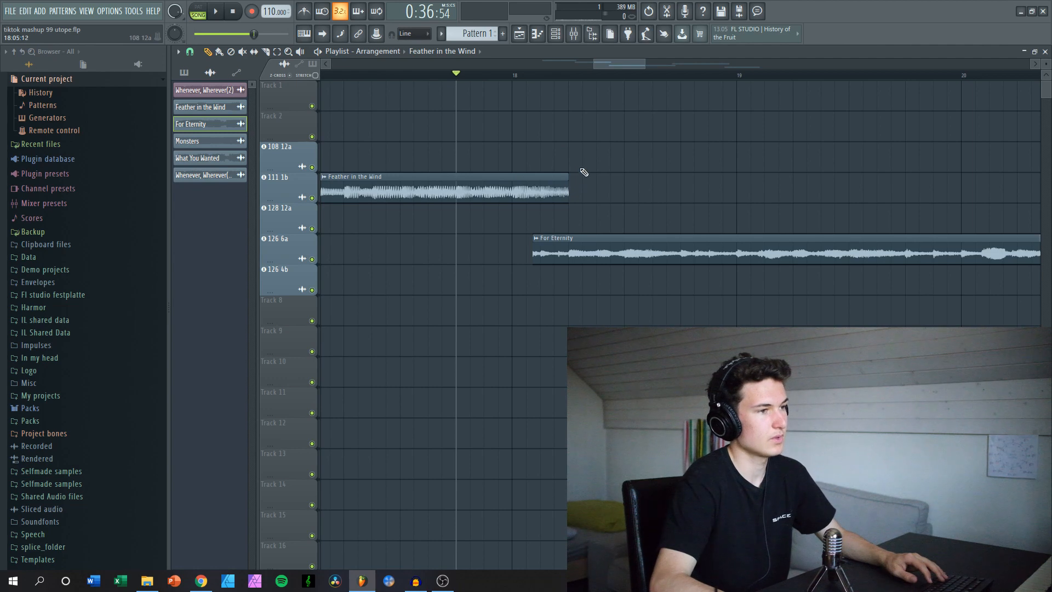
scroll(640, 153, down, 7)
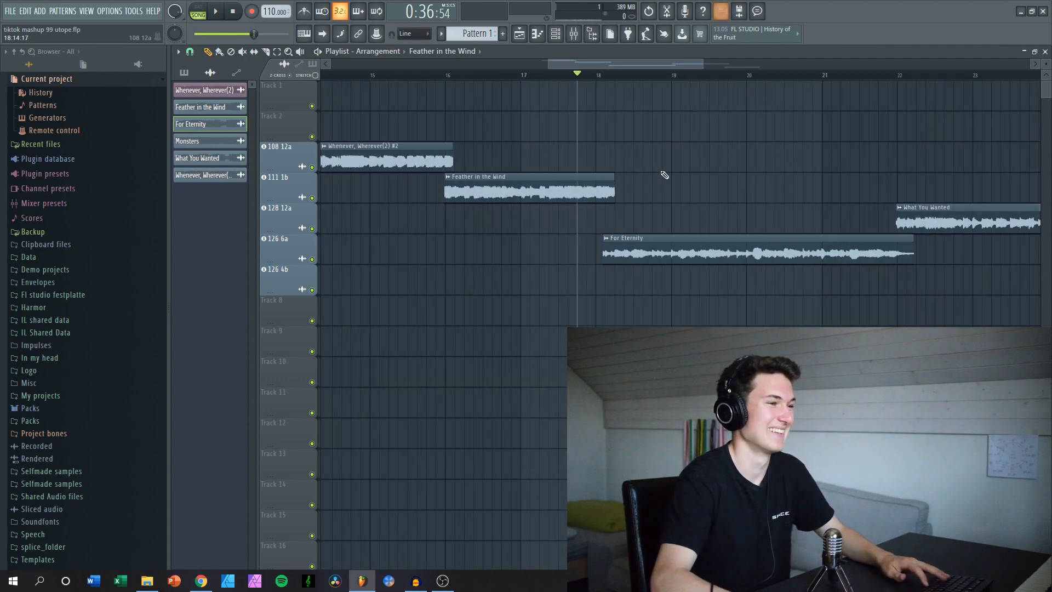
Play back the playlist from the end of Feather in the Wind through For Eternity and into What You Wanted.
key(space)
scroll(665, 175, up, 4)
scroll(664, 175, down, 5)
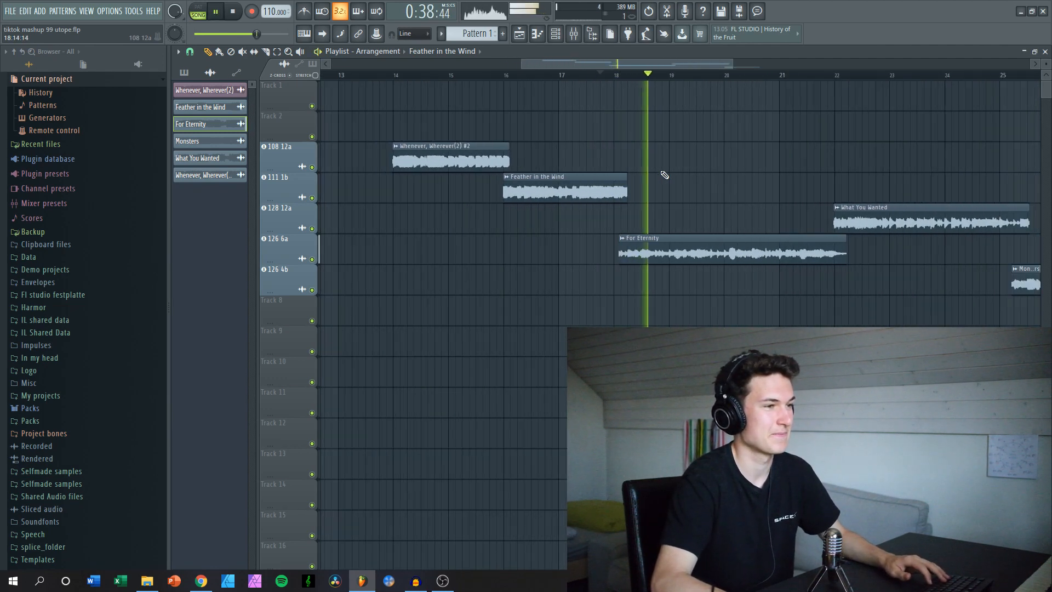
scroll(665, 175, down, 2)
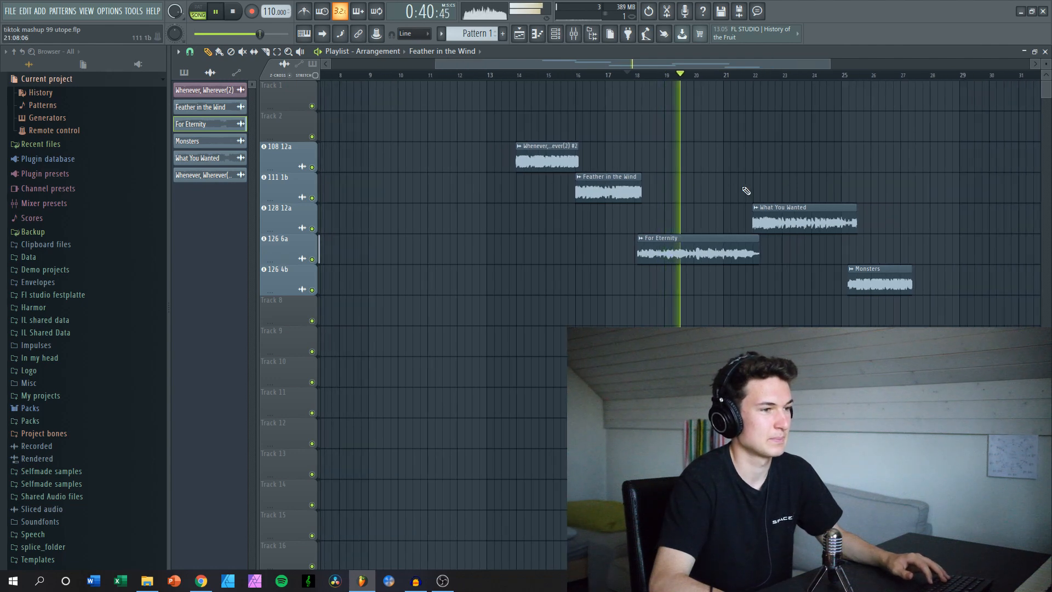
scroll(767, 181, up, 2)
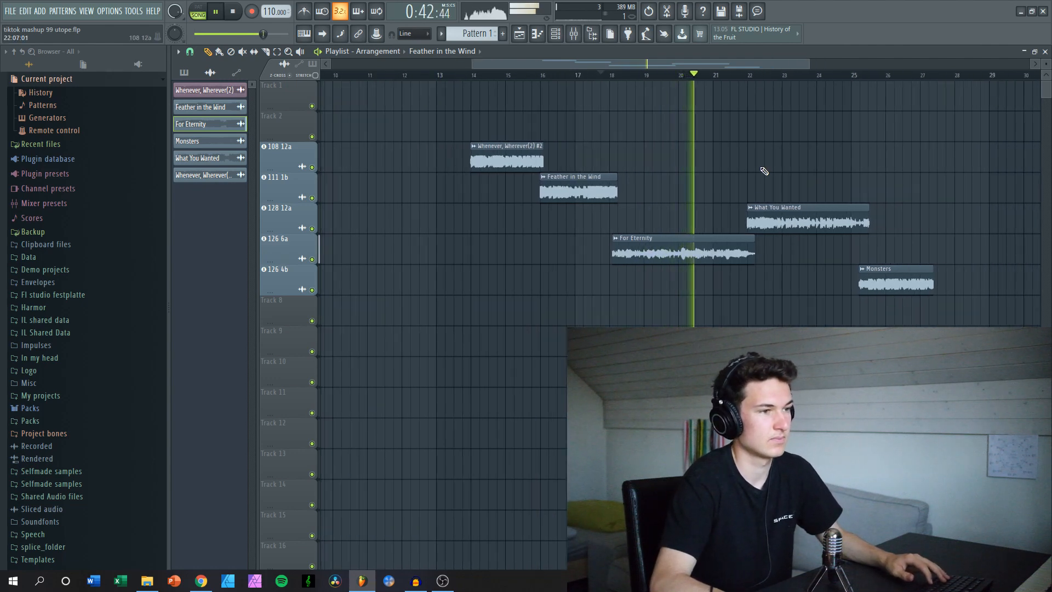
scroll(764, 171, down, 2)
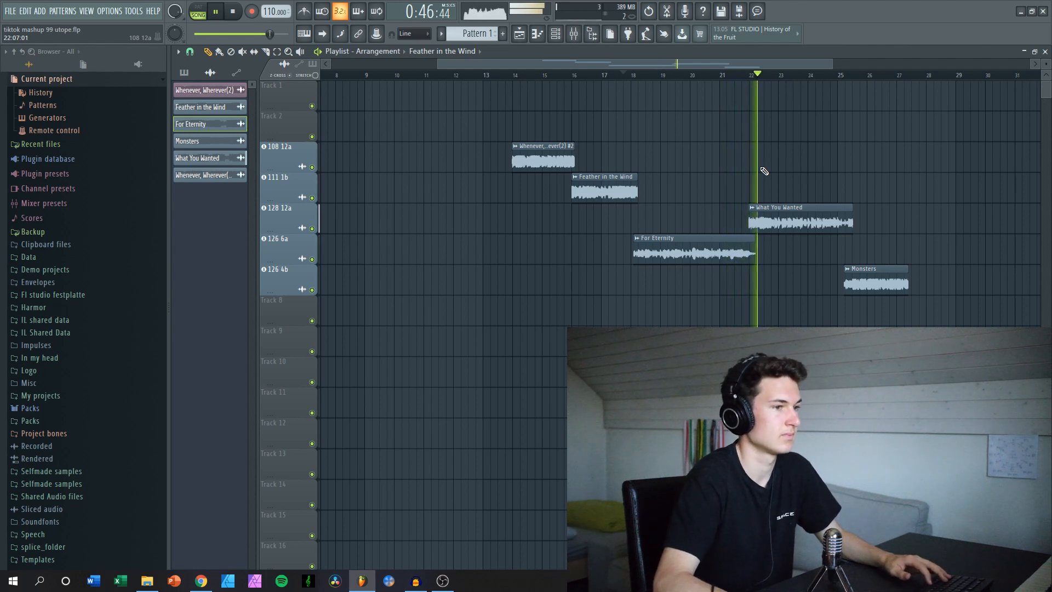
scroll(764, 170, down, 1)
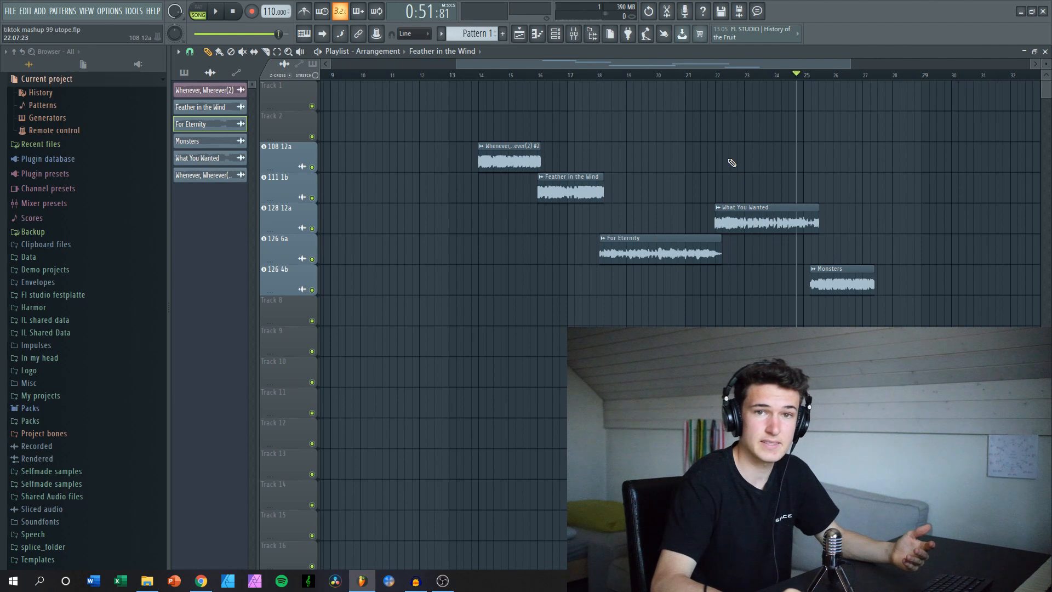
Audition the transition from What You Wanted into Monsters around bar 25.
scroll(828, 268, up, 1)
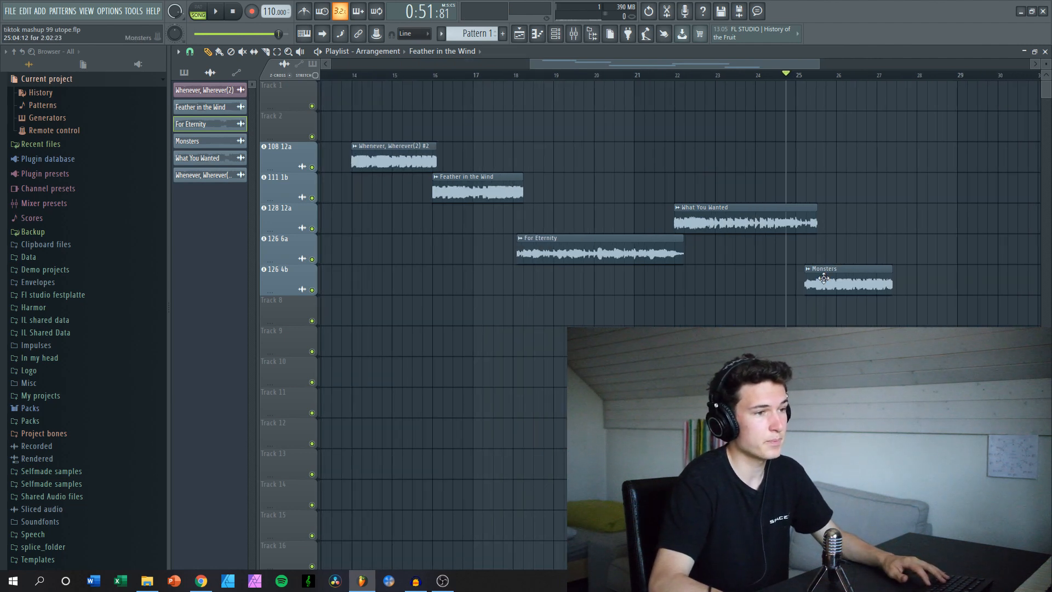
click(823, 278)
click(388, 160)
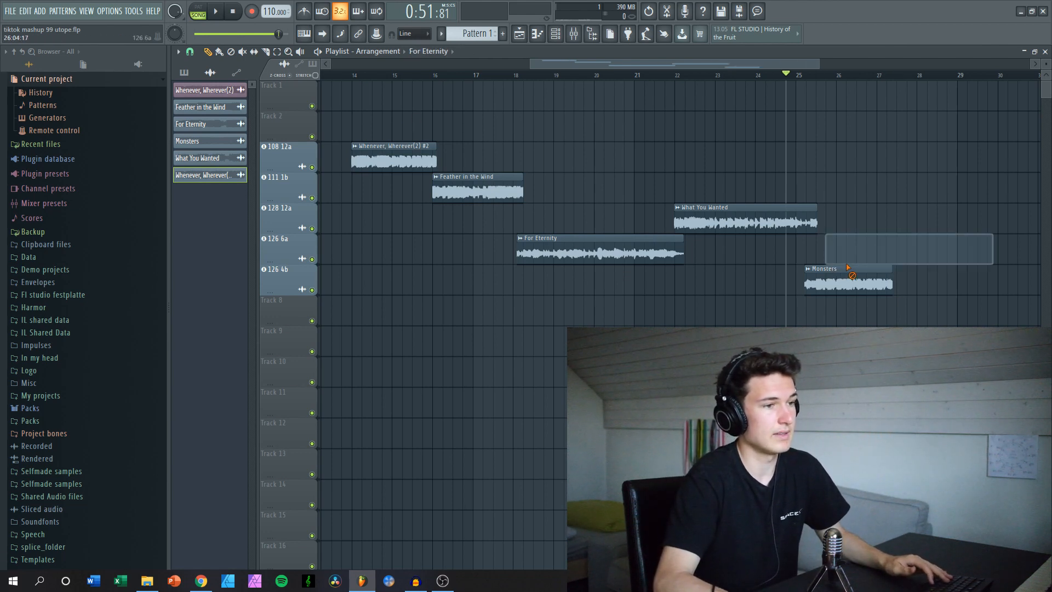
scroll(899, 234, up, 4)
scroll(866, 159, down, 5)
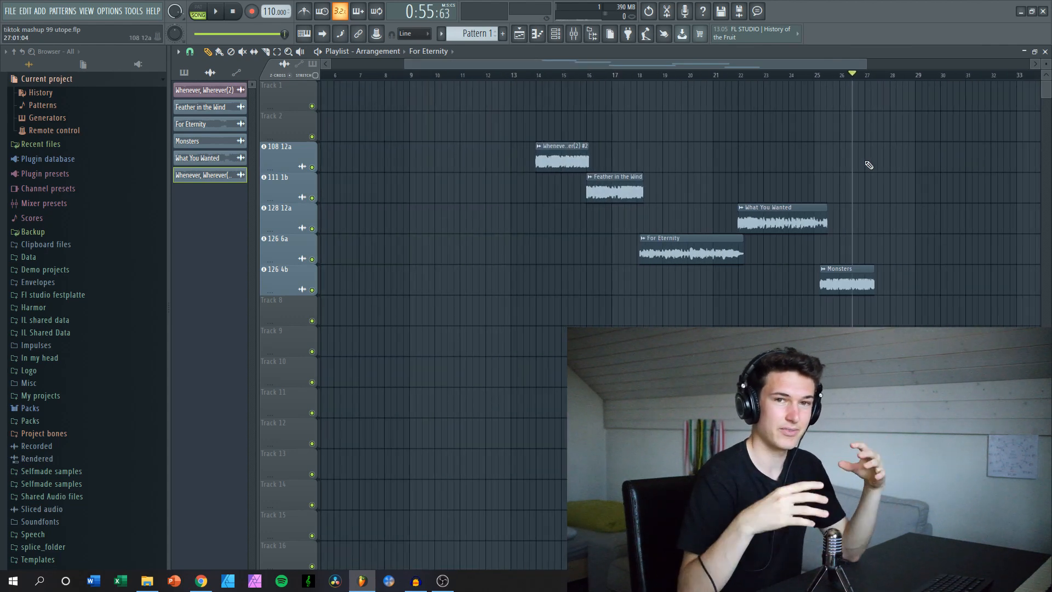
scroll(742, 126, up, 1)
Play back the transition from Whenever, Wherever into Feather in the Wind around bar 16.
click(555, 75)
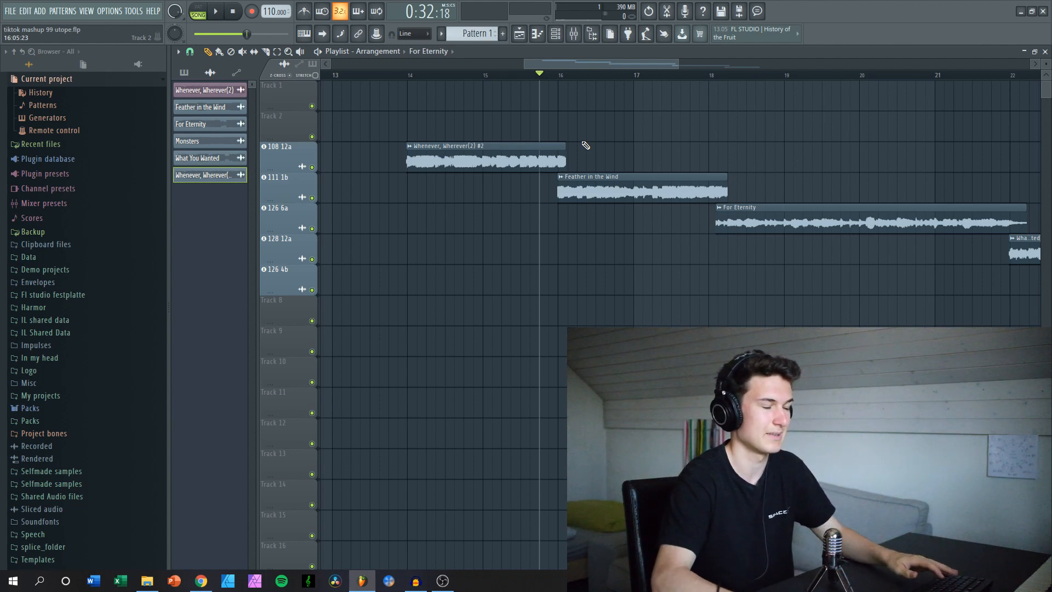
key(space)
scroll(603, 141, down, 3)
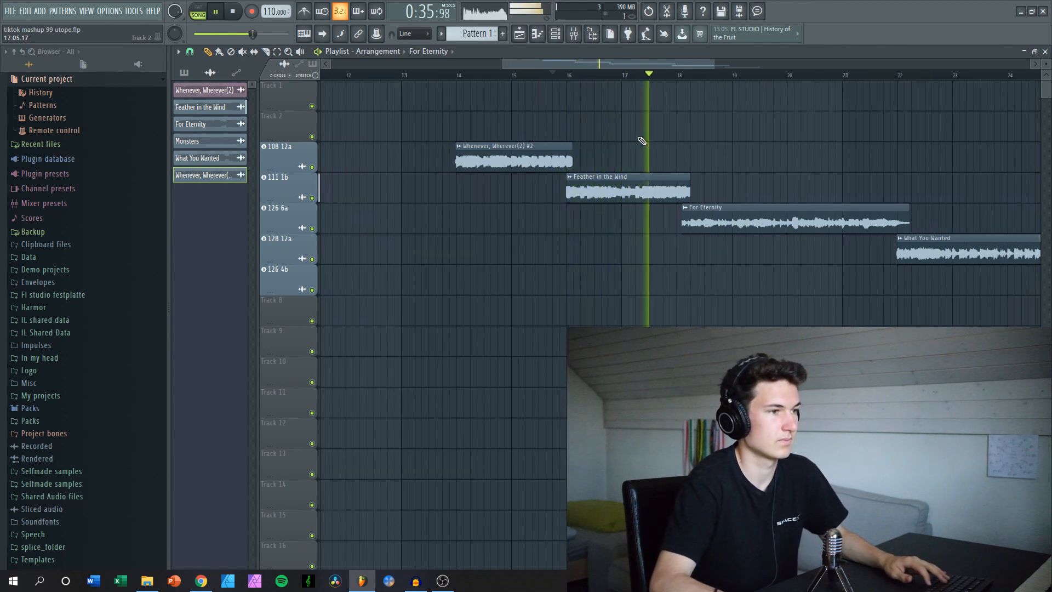
key(space)
Select the time range spanning the Whenever, Wherever clip around bars 14 to 16, and select its 108 12a mixer track during a brief playback.
scroll(553, 74, up, 2)
drag(413, 80, 624, 85)
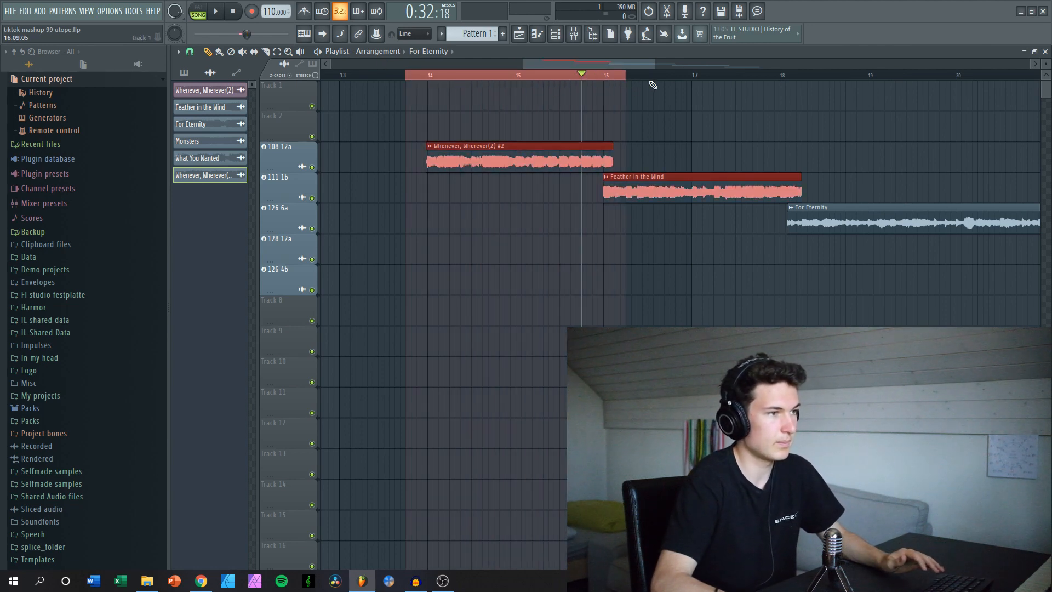
key(F9)
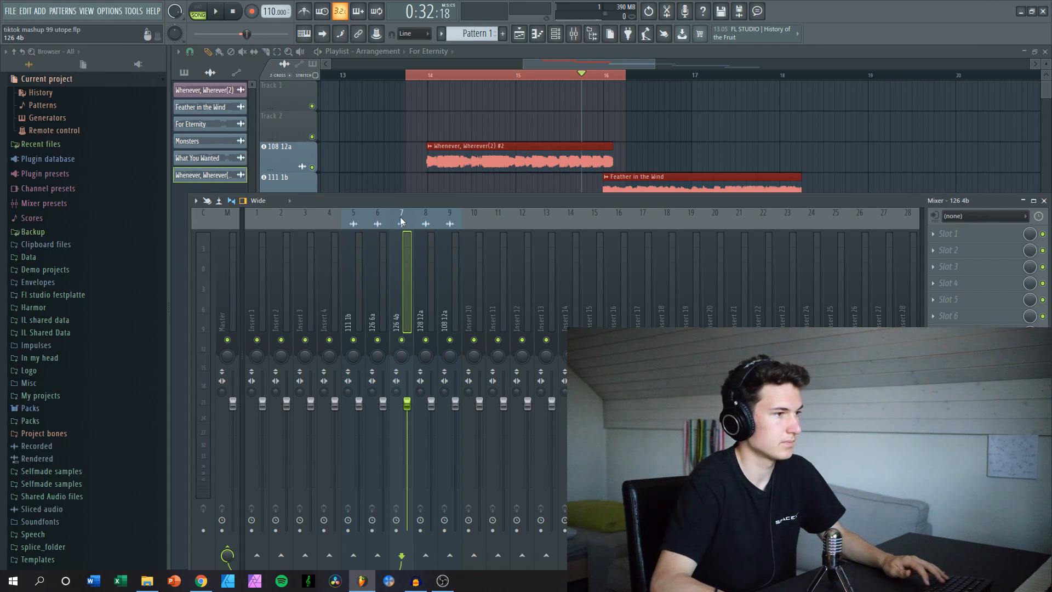
key(space)
click(430, 76)
key(F9)
click(454, 279)
key(space)
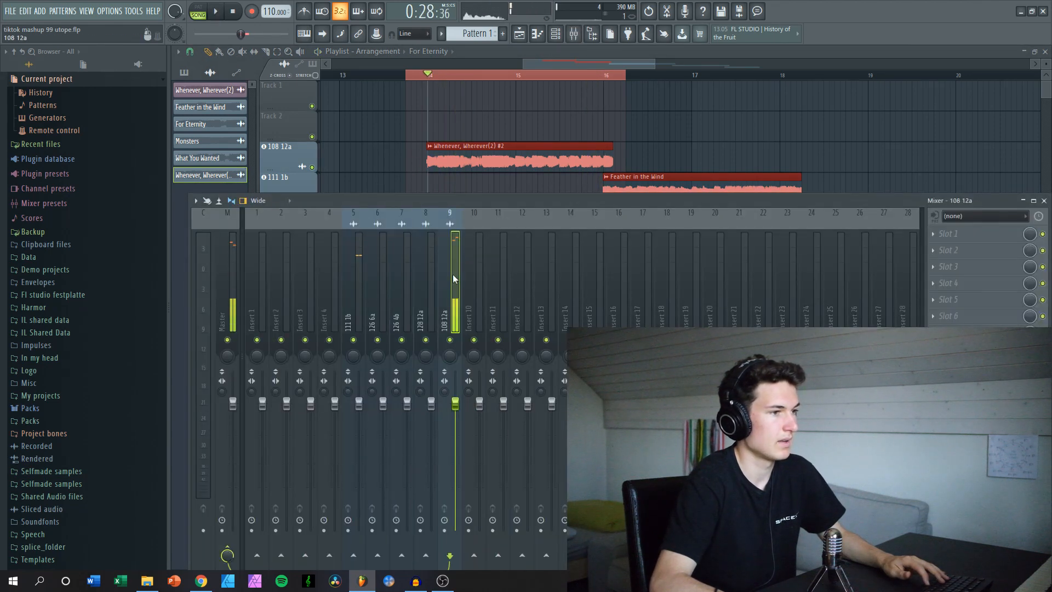
Add Fruity Parametric EQ 2 to the first effect slot of the 108 12a track and load the 20Hz - 18kHz cut preset.
click(984, 239)
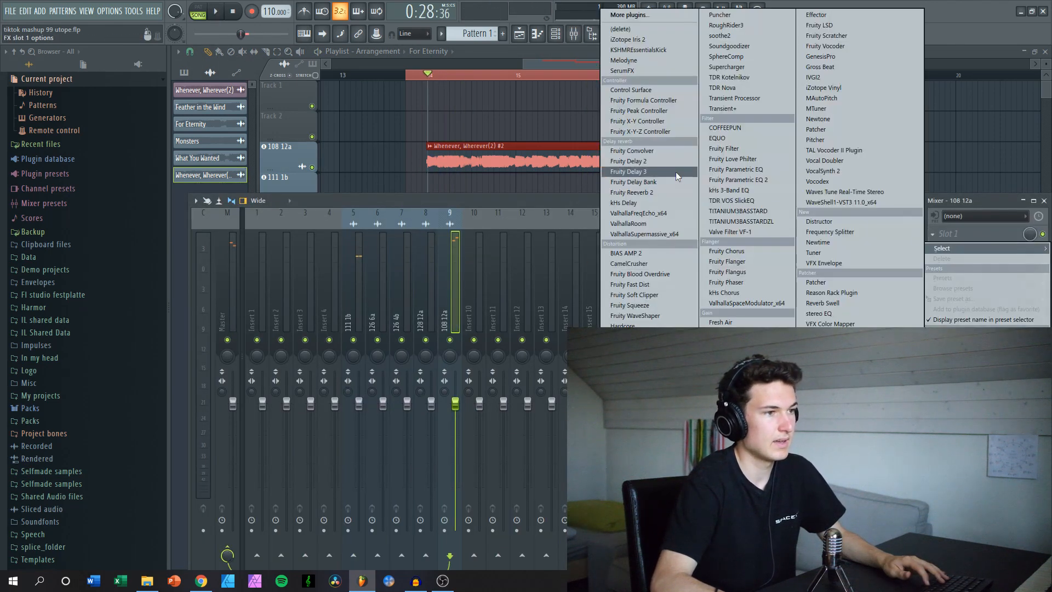
click(736, 185)
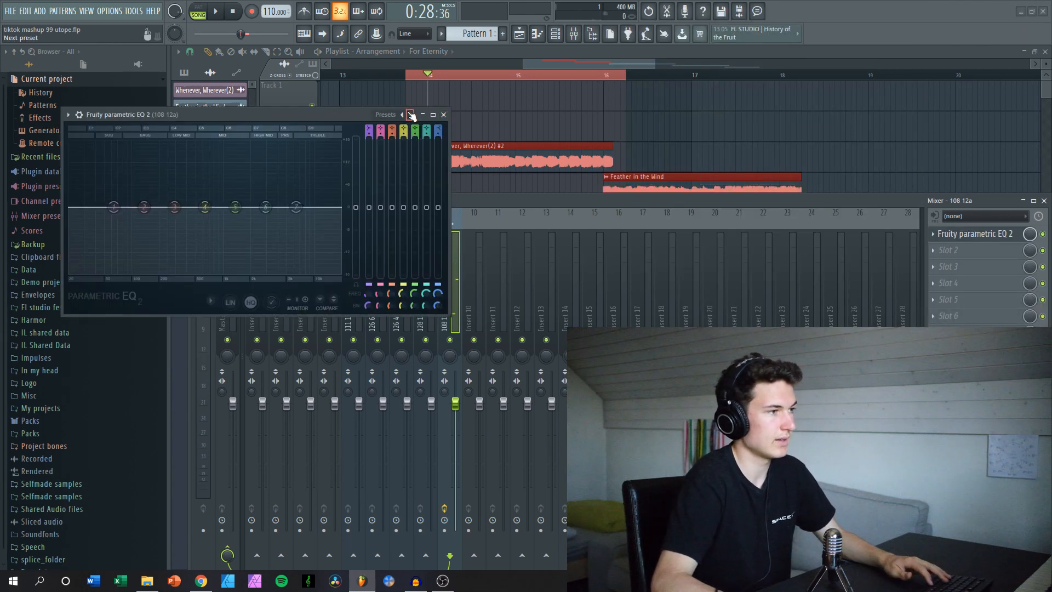
drag(319, 115, 528, 116)
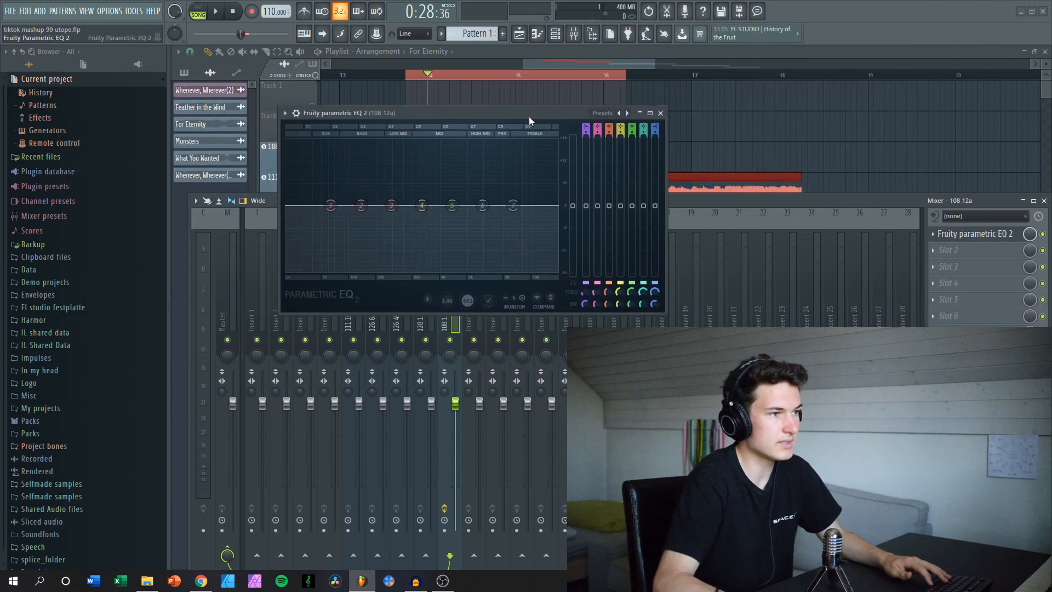
click(628, 115)
click(640, 154)
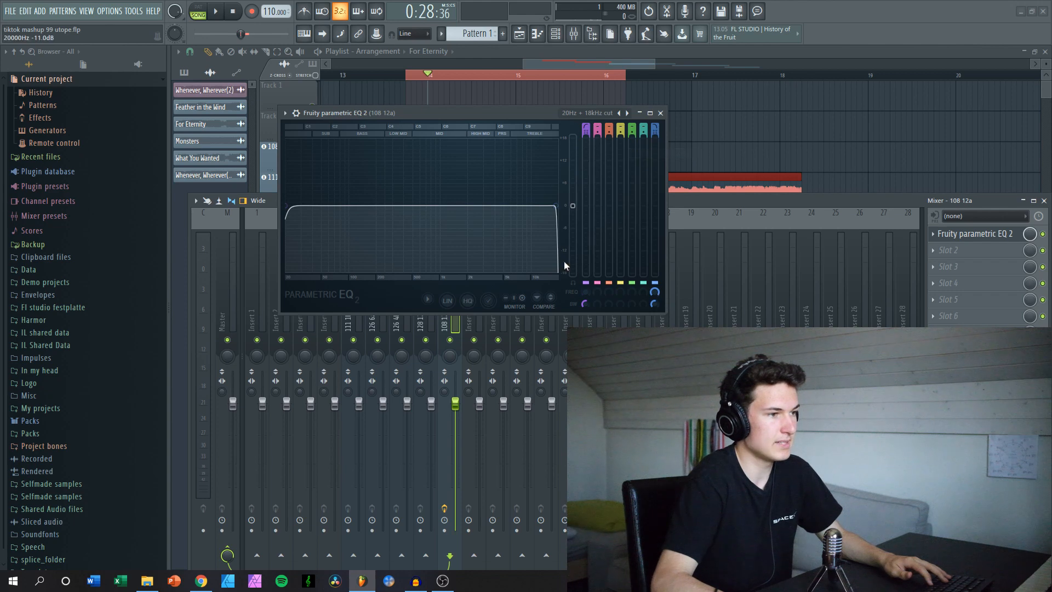
Create an automation clip for the EQ's band 1 frequency, and close the EQ and the mixer.
right_click(584, 289)
click(619, 356)
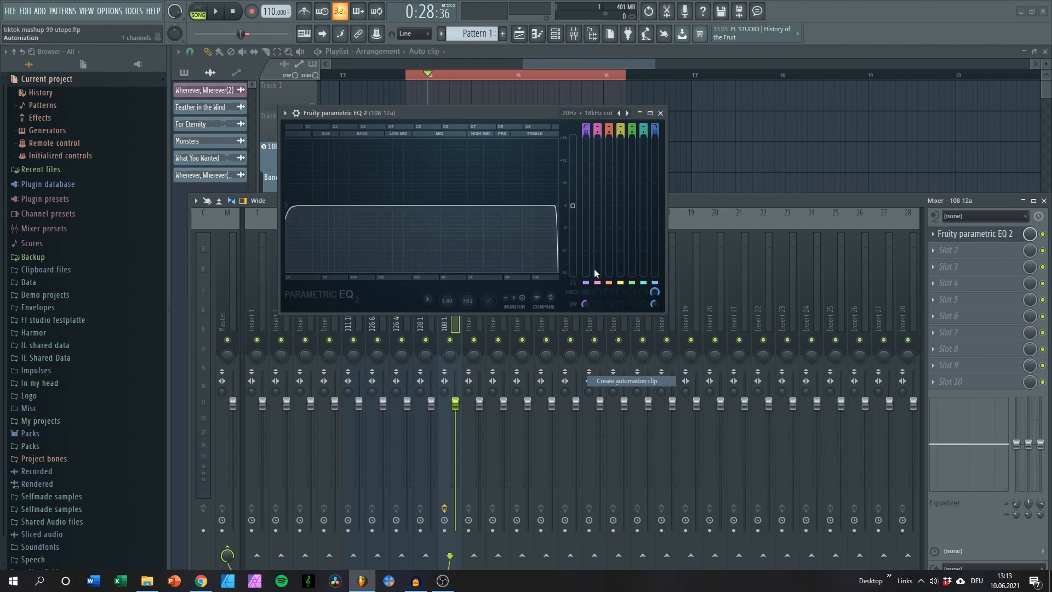
click(661, 113)
key(F9)
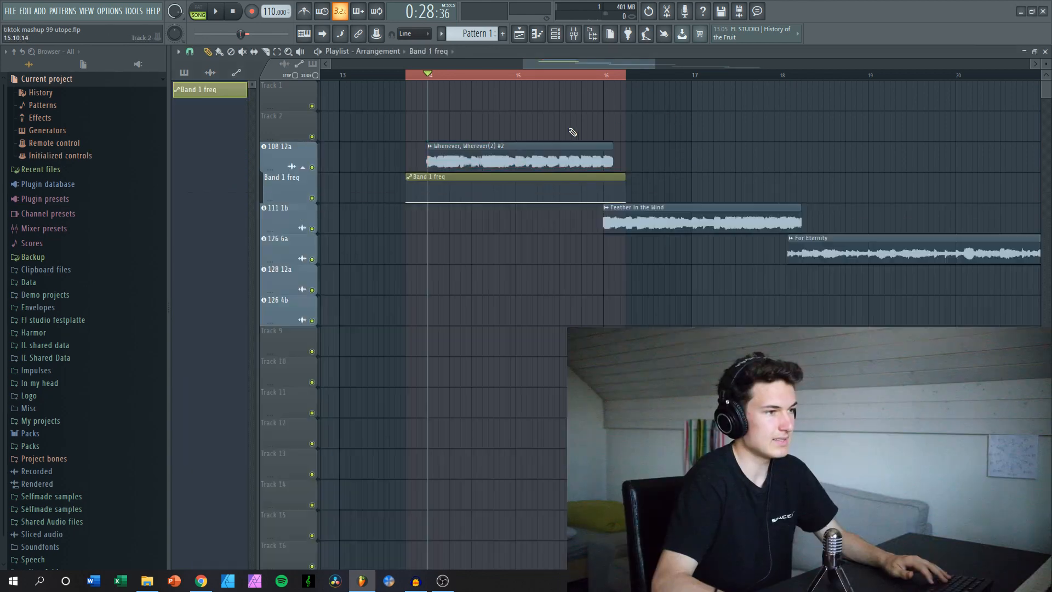
Shape the Band 1 freq automation to ramp up before bar 16 and end with Whenever, Wherever, and play it back.
scroll(582, 125, up, 5)
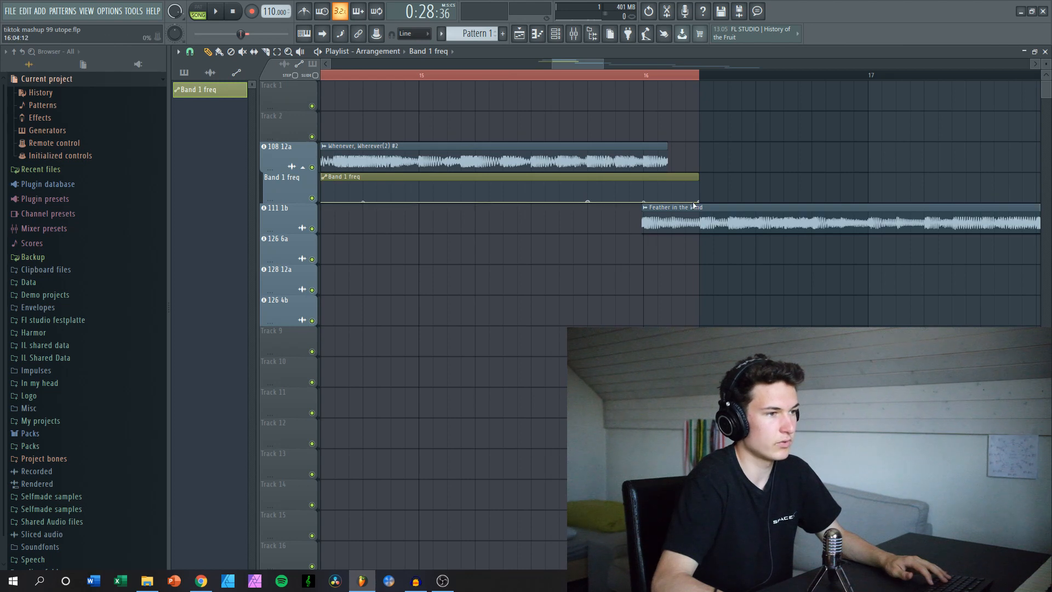
drag(701, 204, 673, 192)
drag(557, 65, 558, 67)
click(552, 75)
key(space)
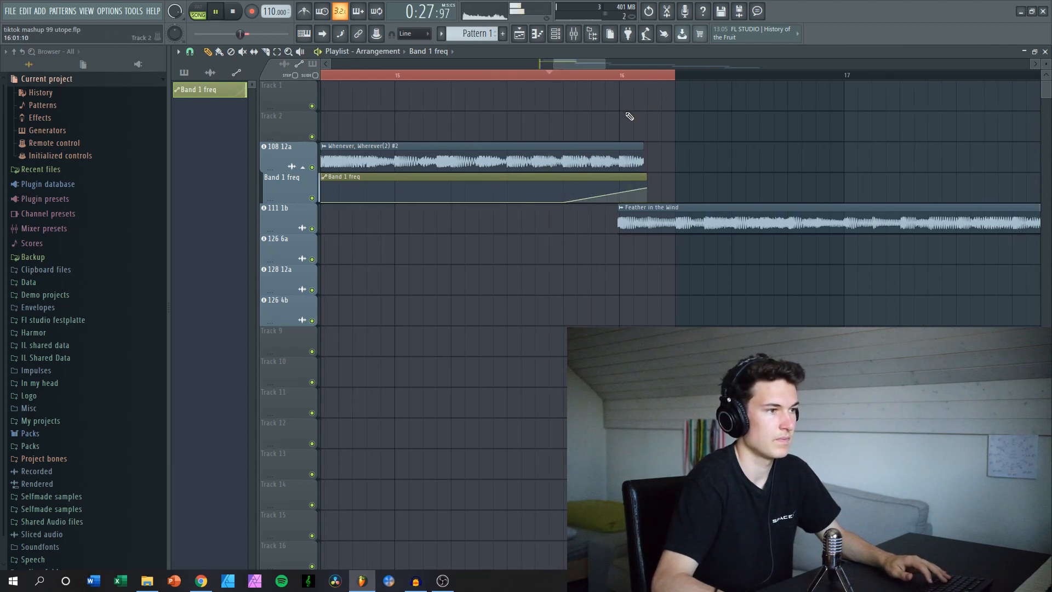
key(space)
scroll(628, 116, down, 4)
Watch the low-cut sweep in the 108 12a track's Fruity Parametric EQ 2 while playing from about halfway through bar 15.
click(577, 76)
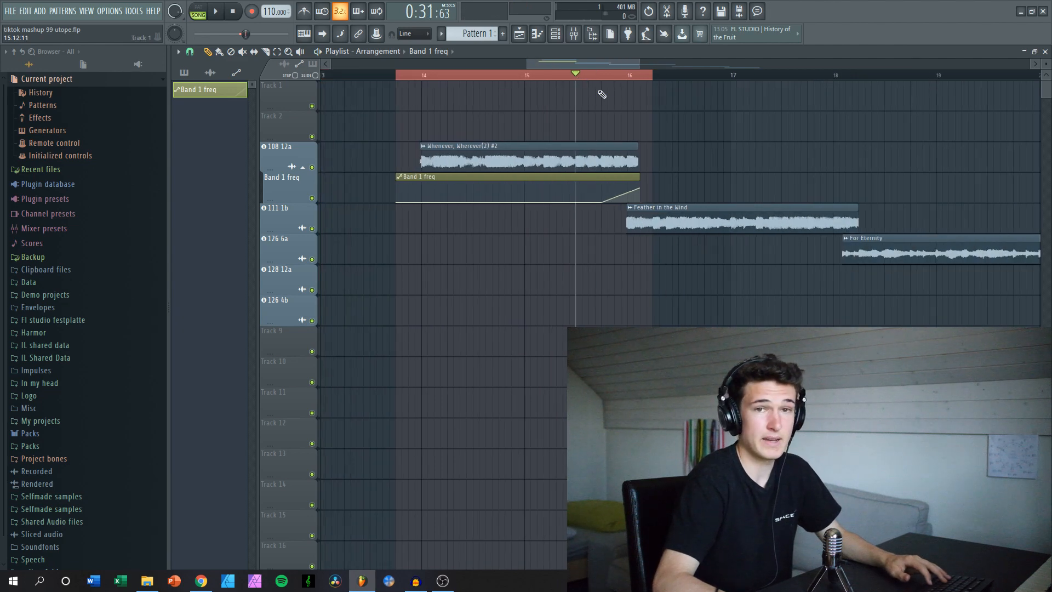
key(F9)
click(960, 235)
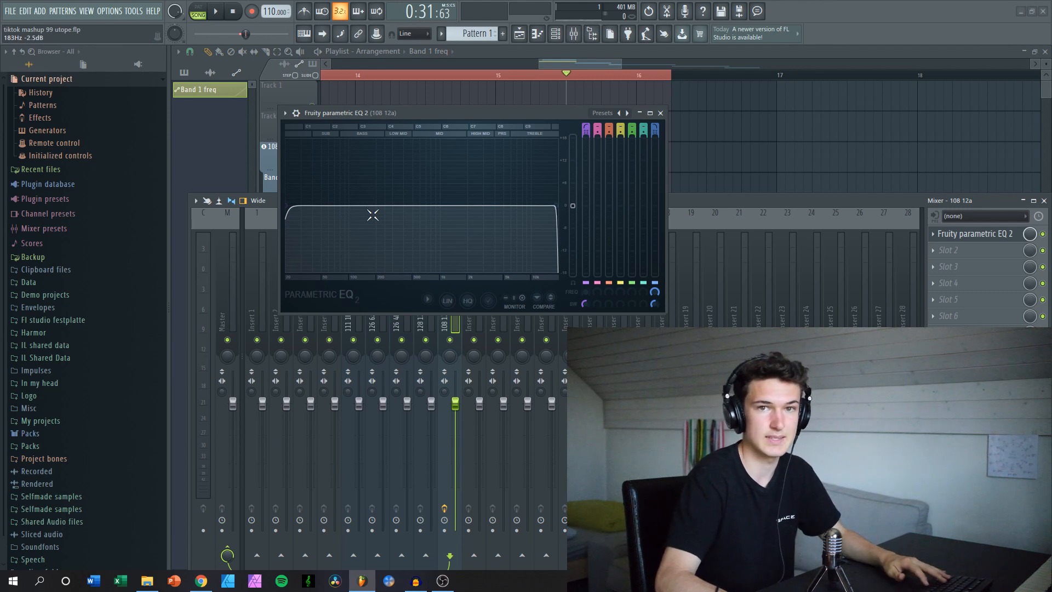
key(space)
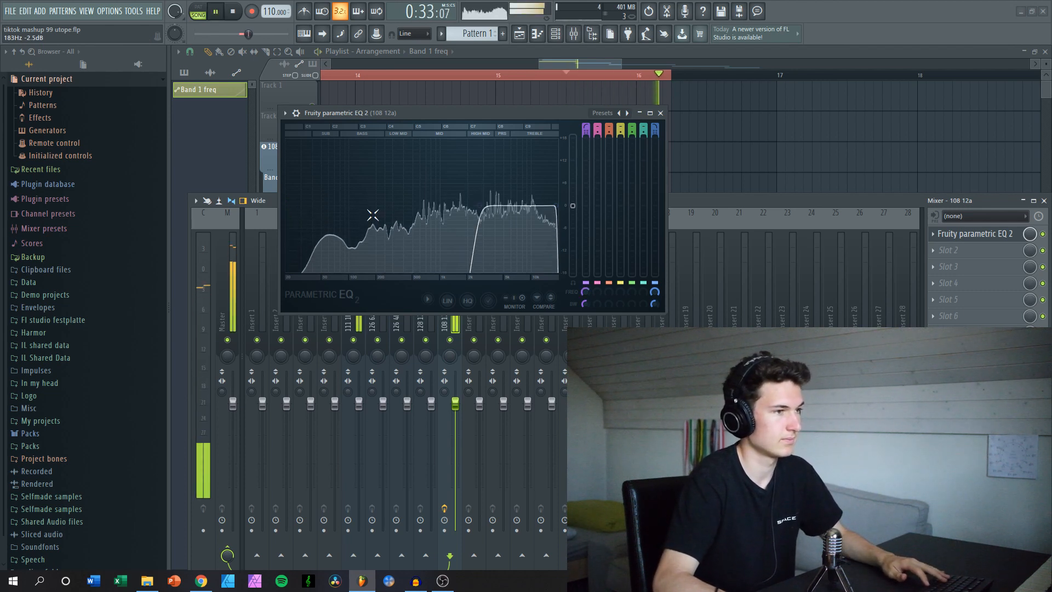
key(space)
click(660, 113)
scroll(686, 121, down, 3)
key(F9)
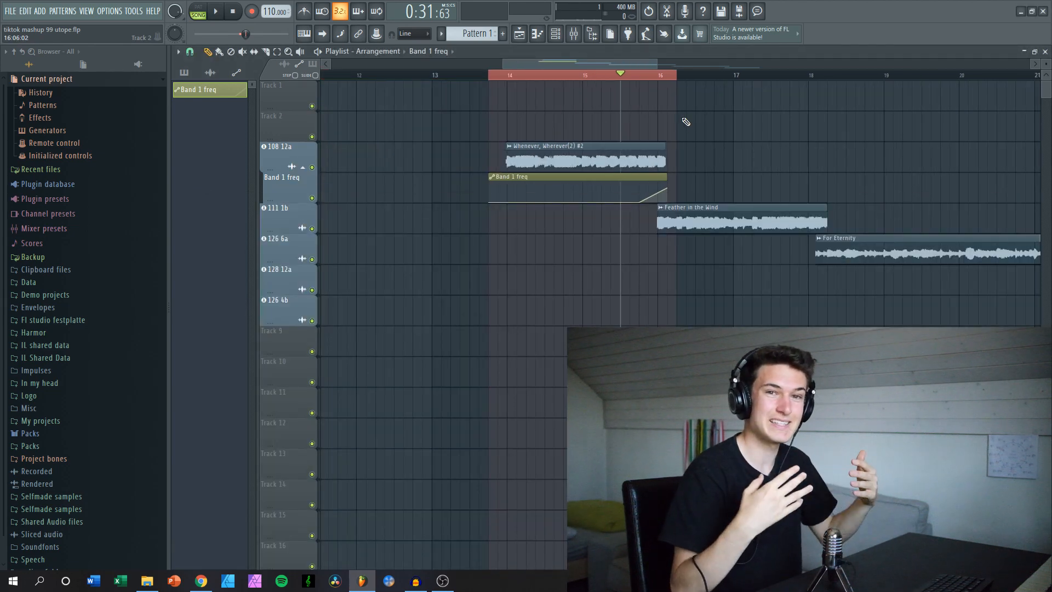
Add ValhallaRoom to the second effect slot of the 108 12a track, with a 3.84 s decay and 0% mix.
key(F9)
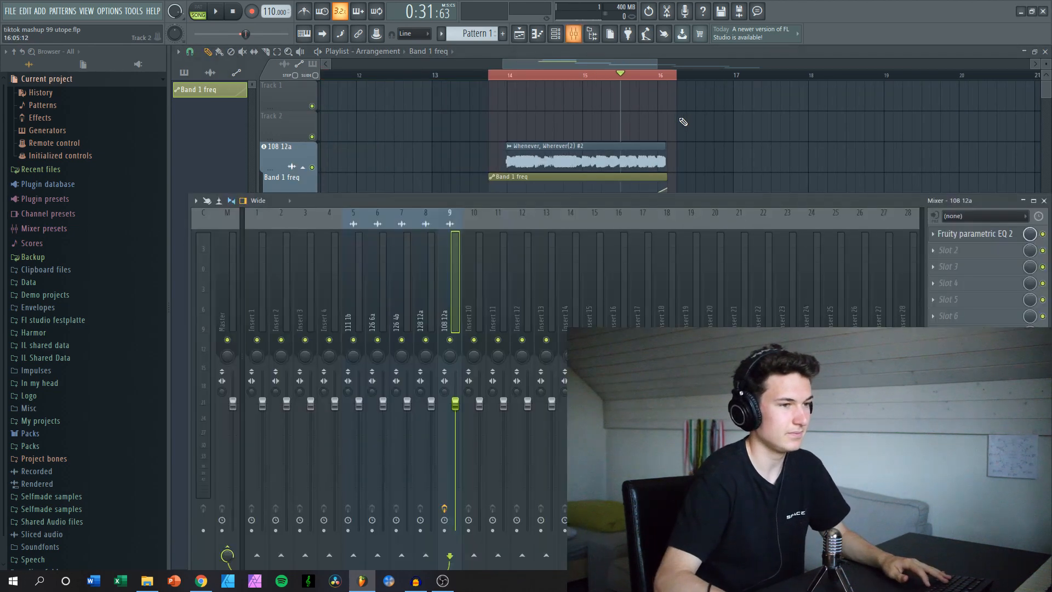
click(949, 261)
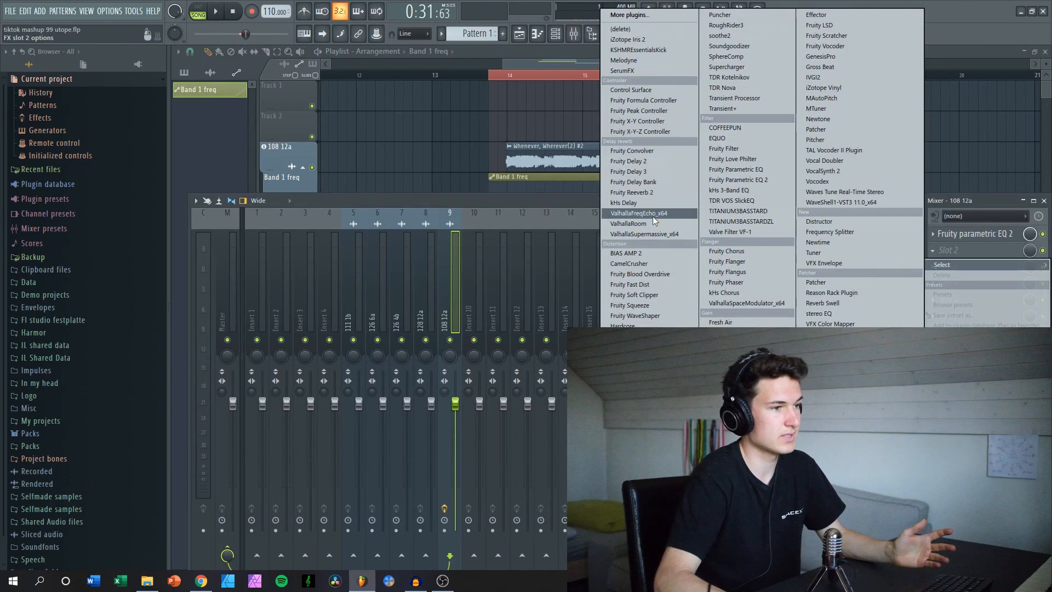
click(650, 221)
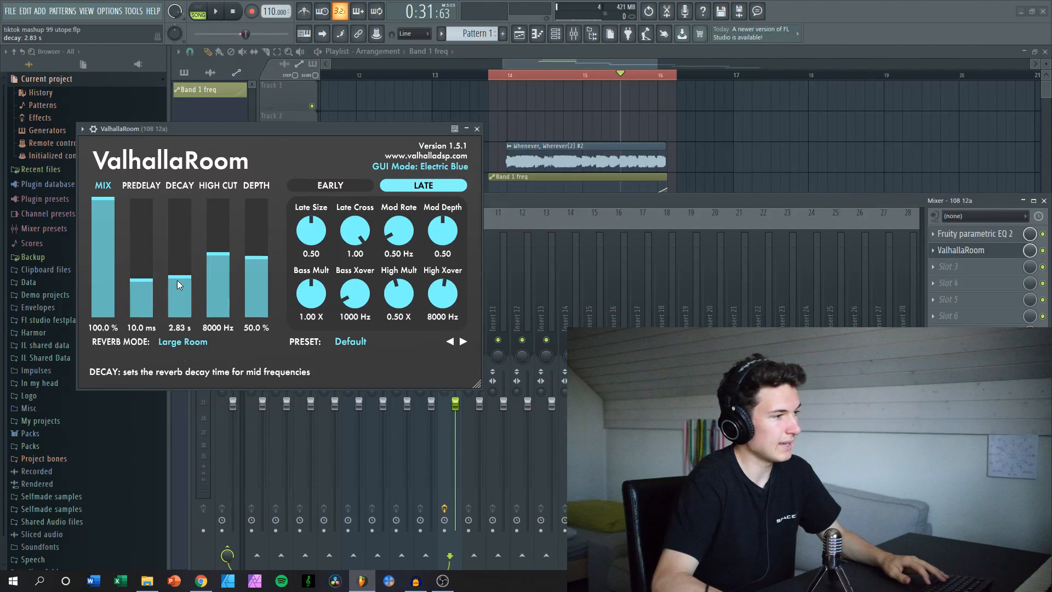
drag(182, 275, 187, 272)
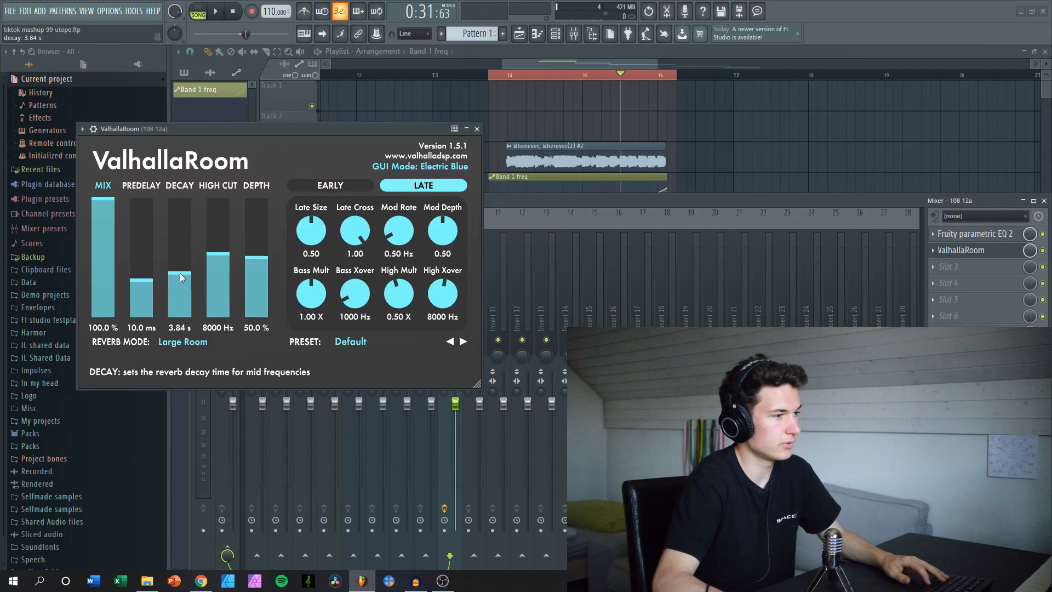
drag(108, 243, 92, 369)
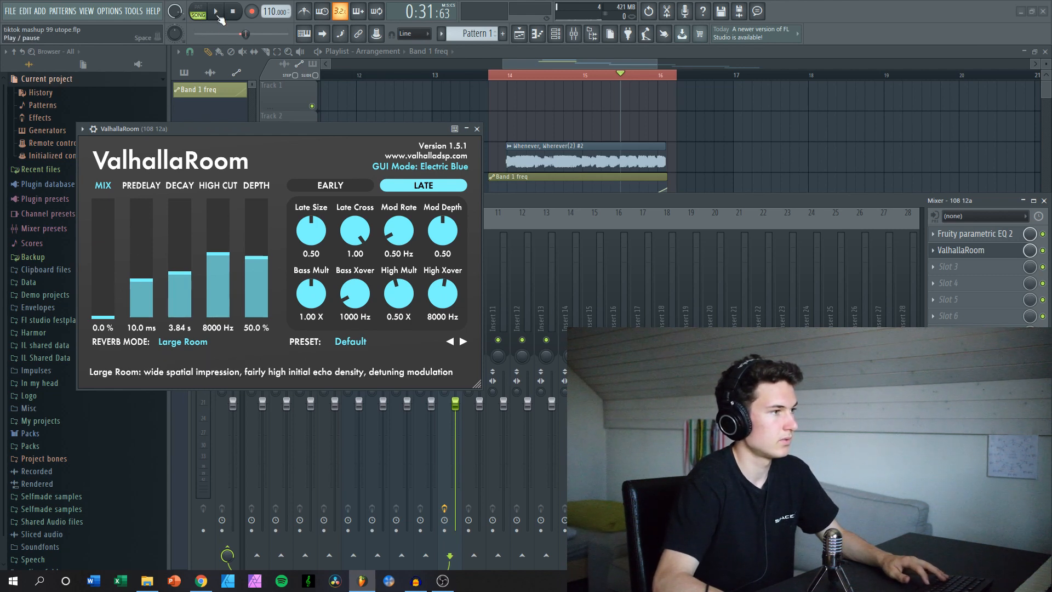
Play back the Whenever, Wherever clip from its start with the ValhallaRoom mix held at 0%.
key(space)
mouse_move(104, 312)
mouse_down()
mouse_move(112, 219)
mouse_move(110, 324)
mouse_up()
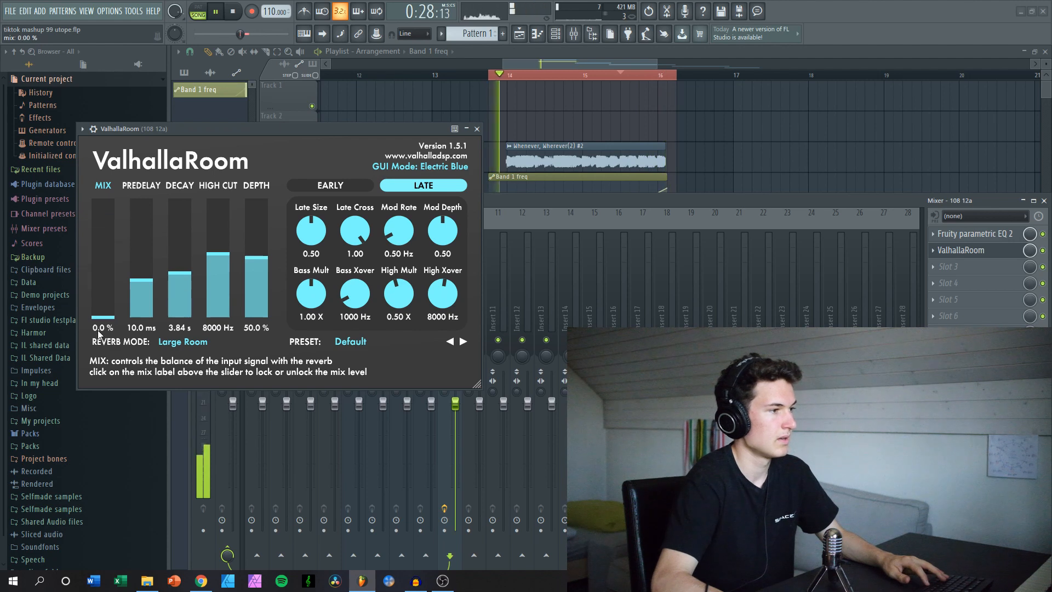
click(217, 12)
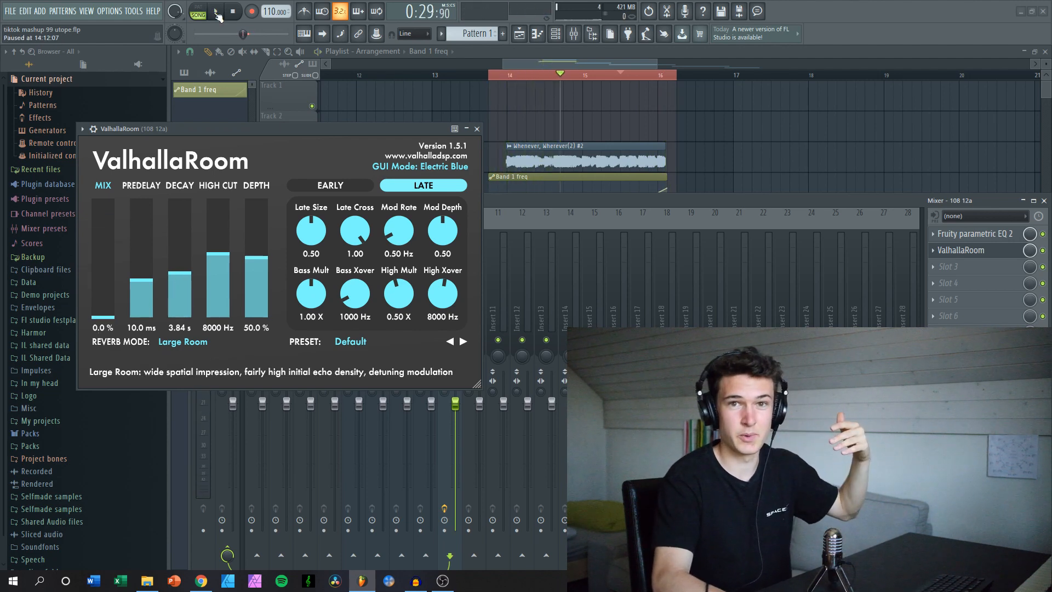
Create an automation clip for the mix parameter of ValhallaRoom on the 108 12a track.
mouse_move(109, 317)
mouse_down()
mouse_move(110, 263)
mouse_move(110, 323)
mouse_up()
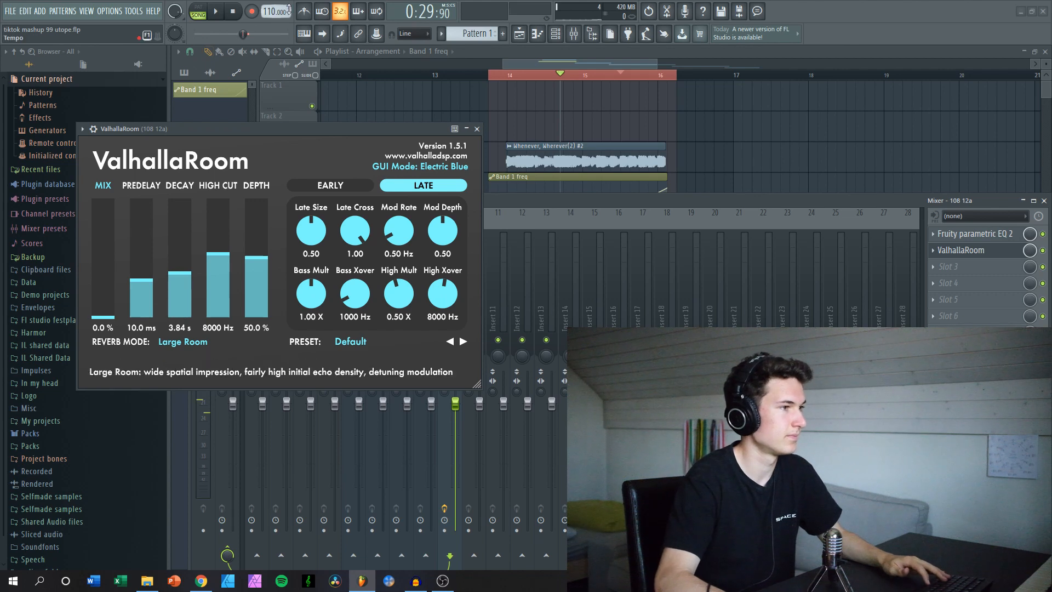
right_click(380, 35)
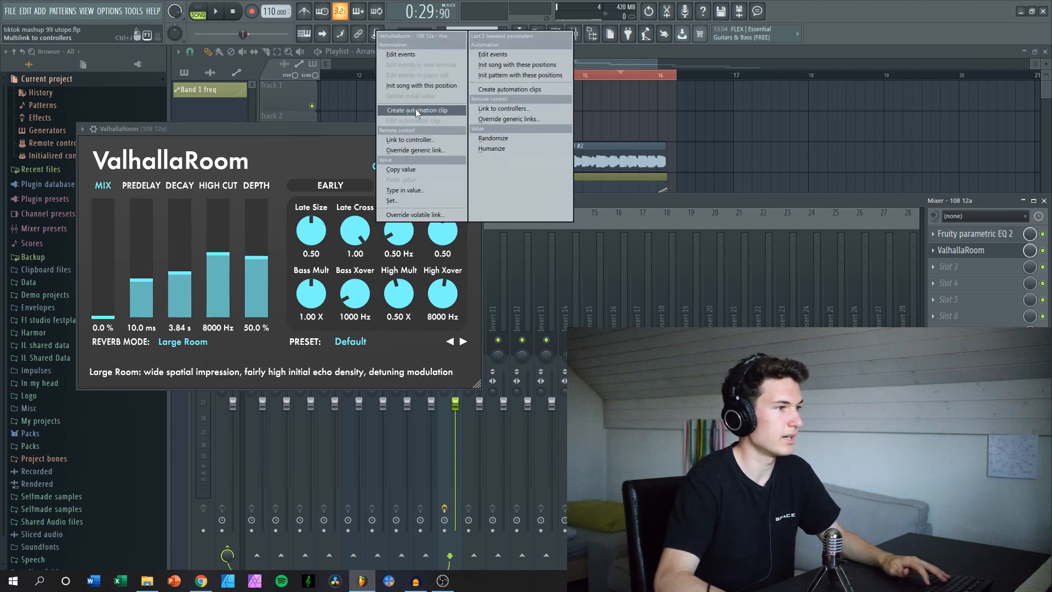
click(340, 128)
drag(339, 129, 389, 121)
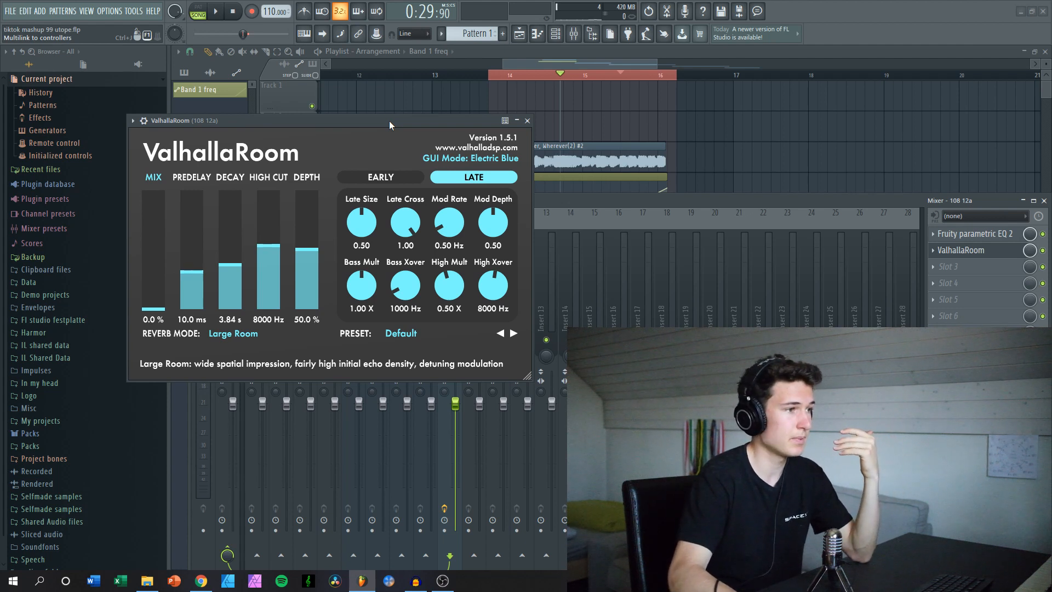
drag(389, 120, 463, 114)
drag(228, 298, 236, 304)
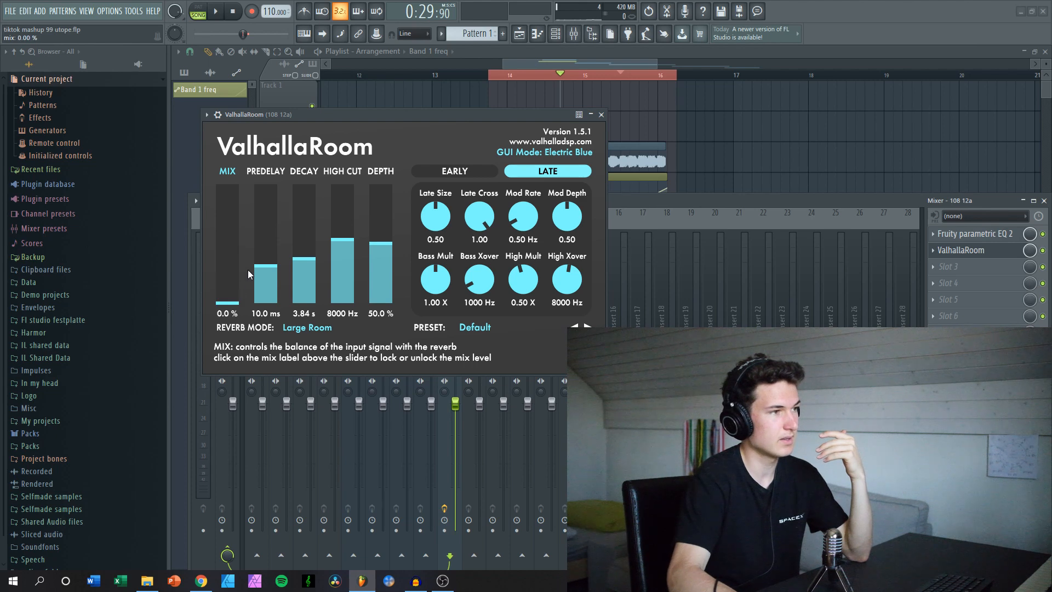
right_click(377, 33)
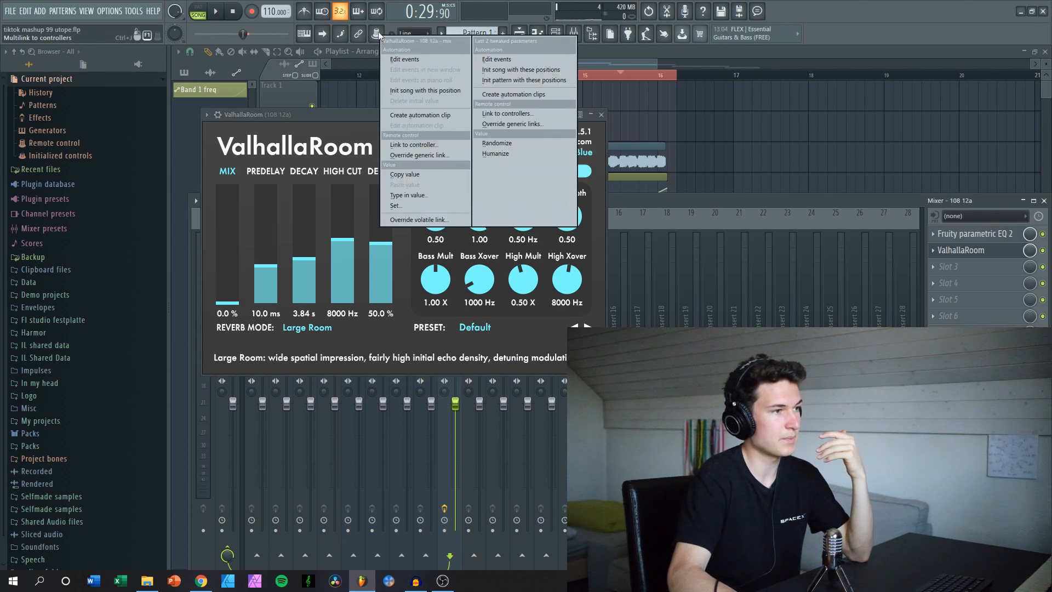
click(403, 116)
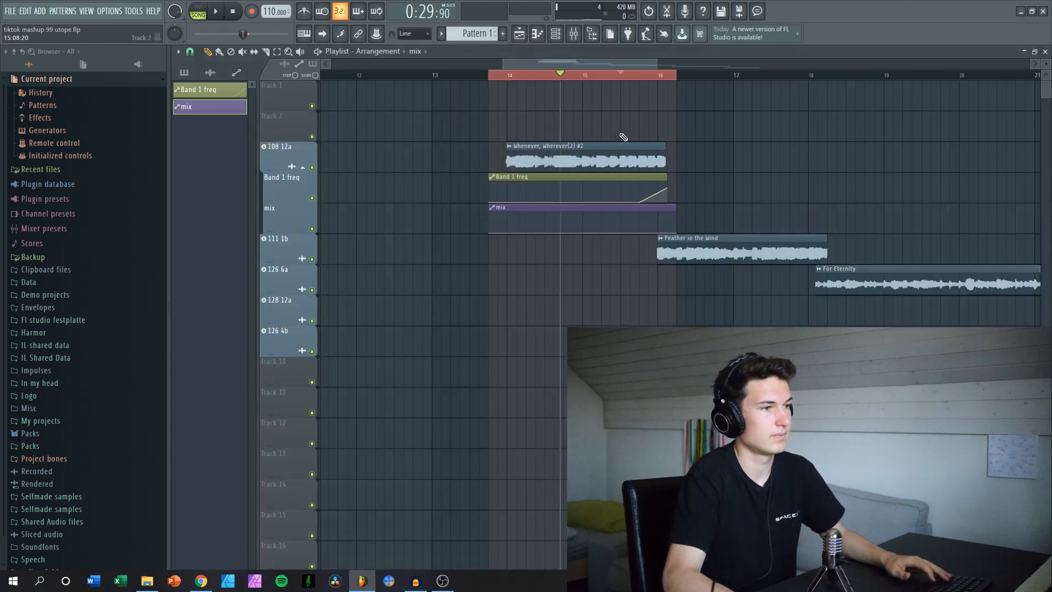
Shape the mix automation to rise from mid-bar 15 to the end of Whenever, Wherever and fall back to zero, and play it back.
scroll(639, 132, up, 2)
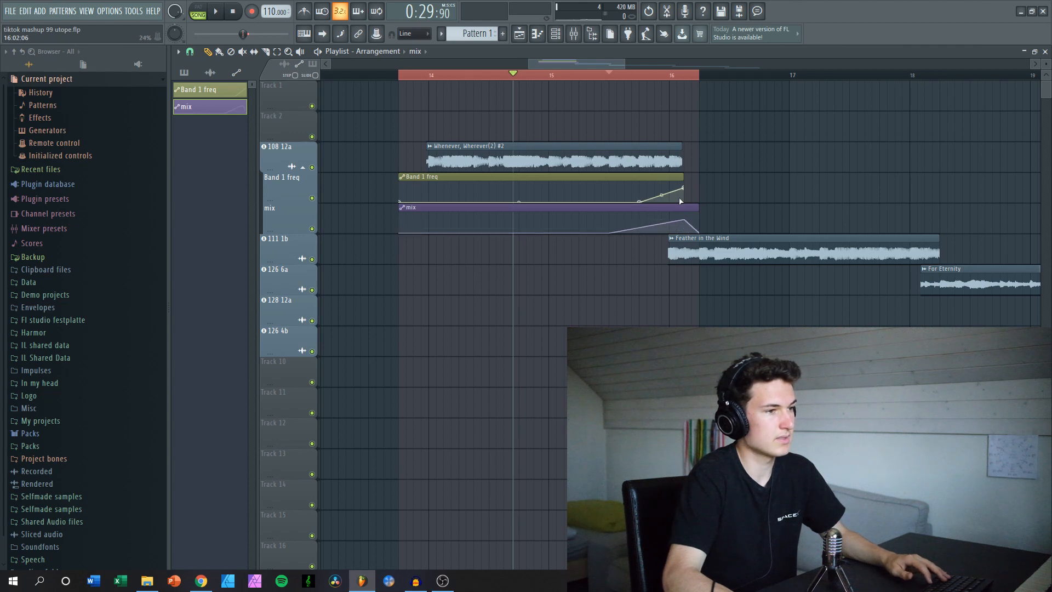
scroll(681, 202, up, 2)
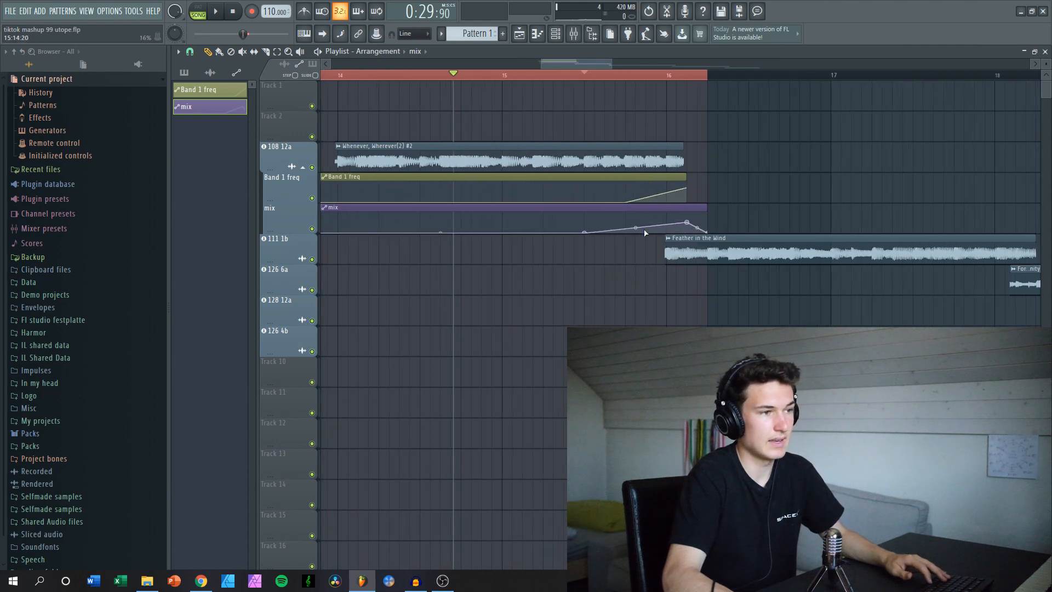
click(567, 77)
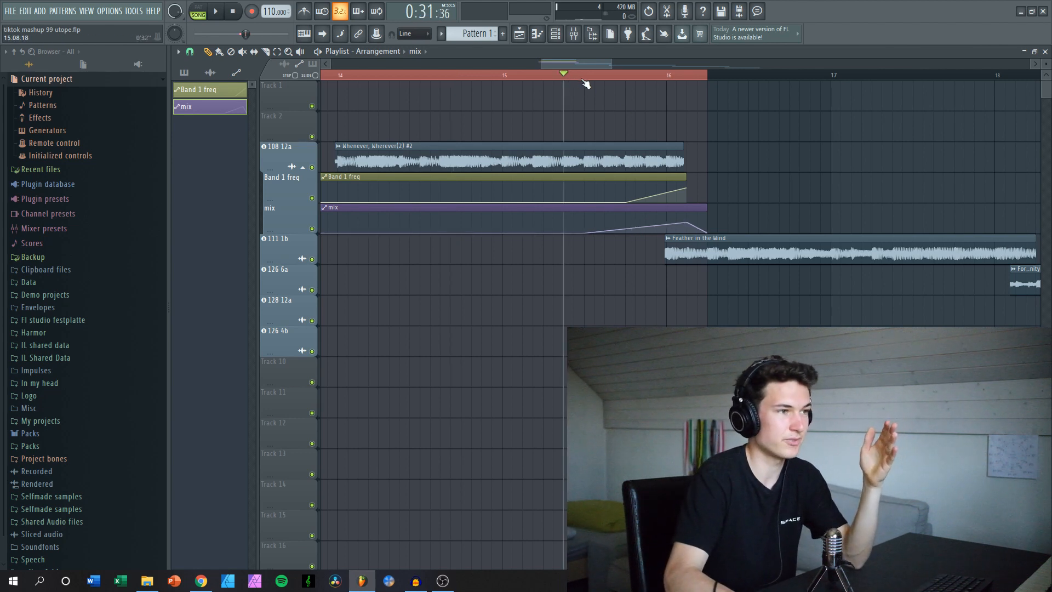
click(574, 76)
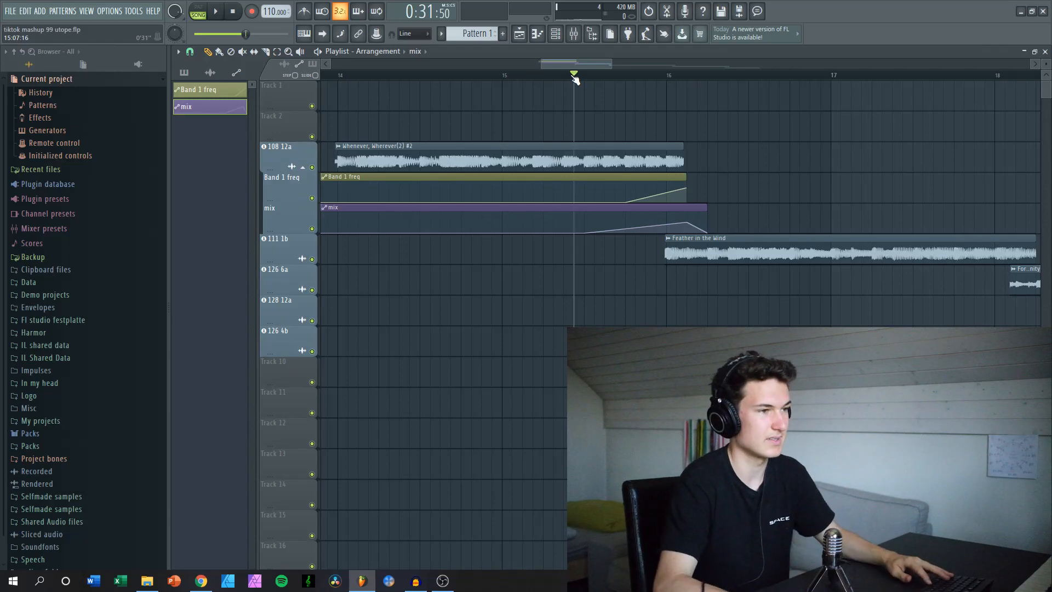
key(space)
scroll(629, 99, down, 1)
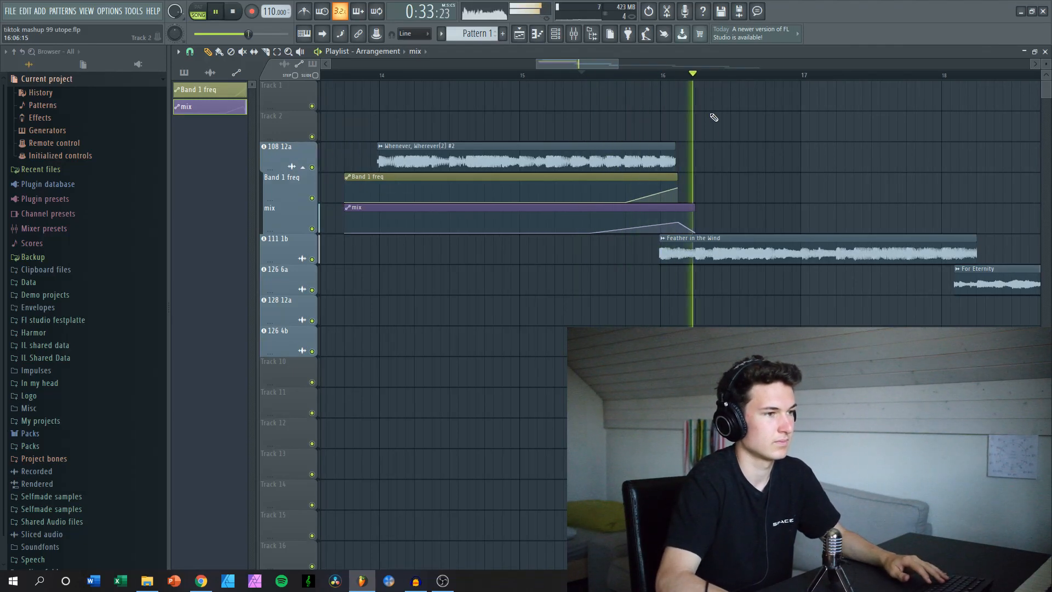
key(space)
Replay the transition into Feather in the Wind and audition the Whenever, Wherever clip on its own.
scroll(689, 155, up, 3)
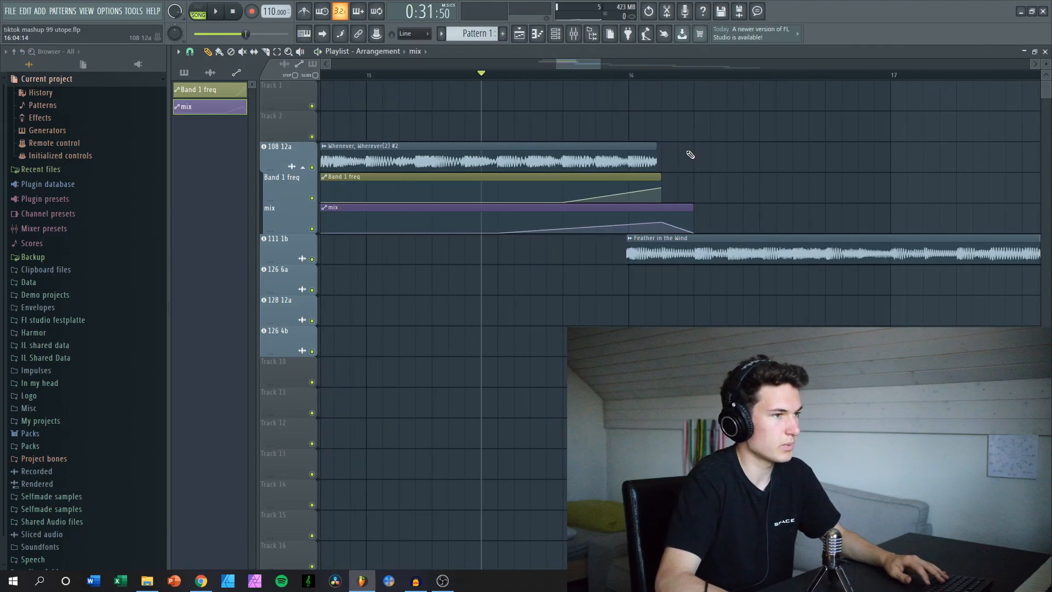
key(space)
scroll(652, 128, up, 2)
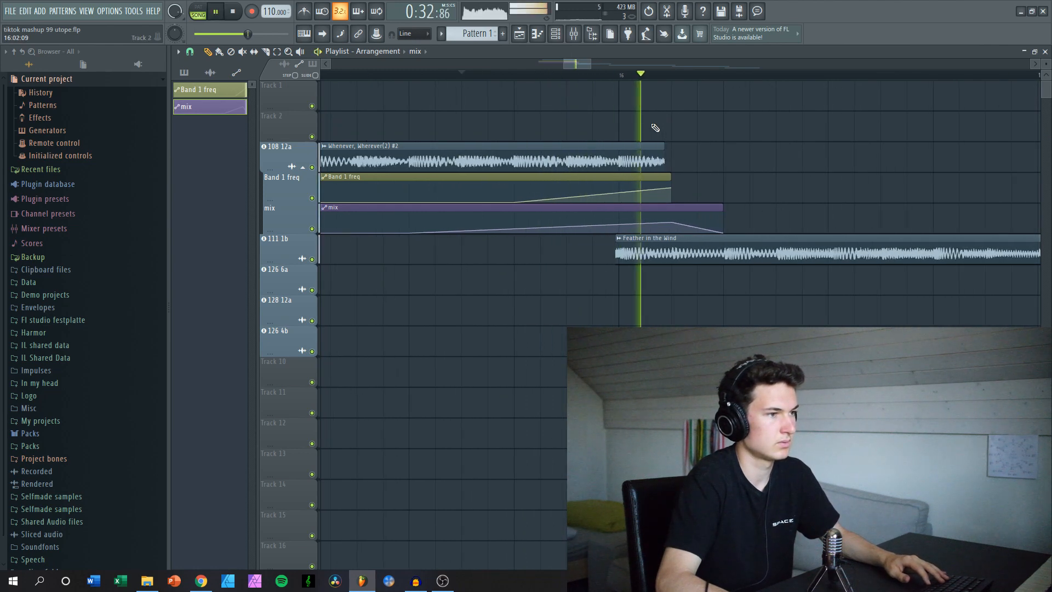
key(space)
alt+right_click(603, 159)
alt+right_click(556, 161)
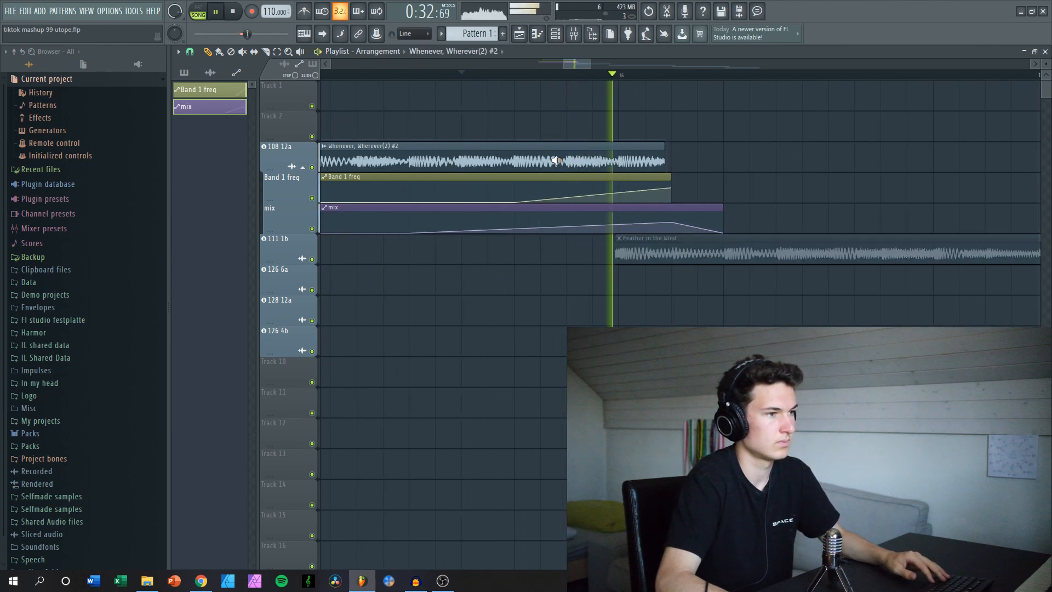
alt+right_click(494, 160)
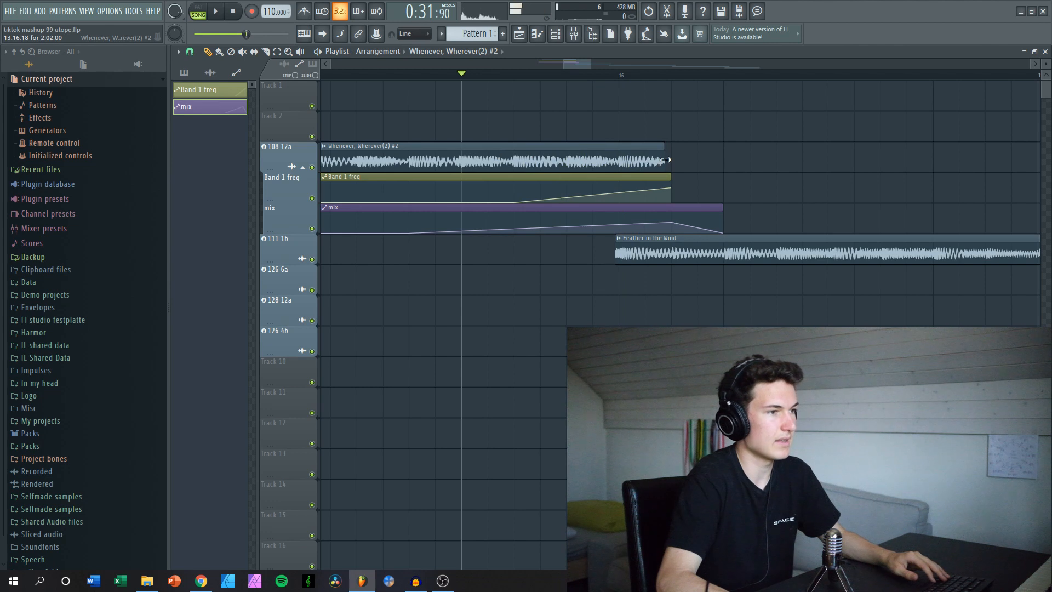
Trim the end of the Whenever, Wherever clip back to bar 16 and play back the transition.
drag(665, 160, 646, 162)
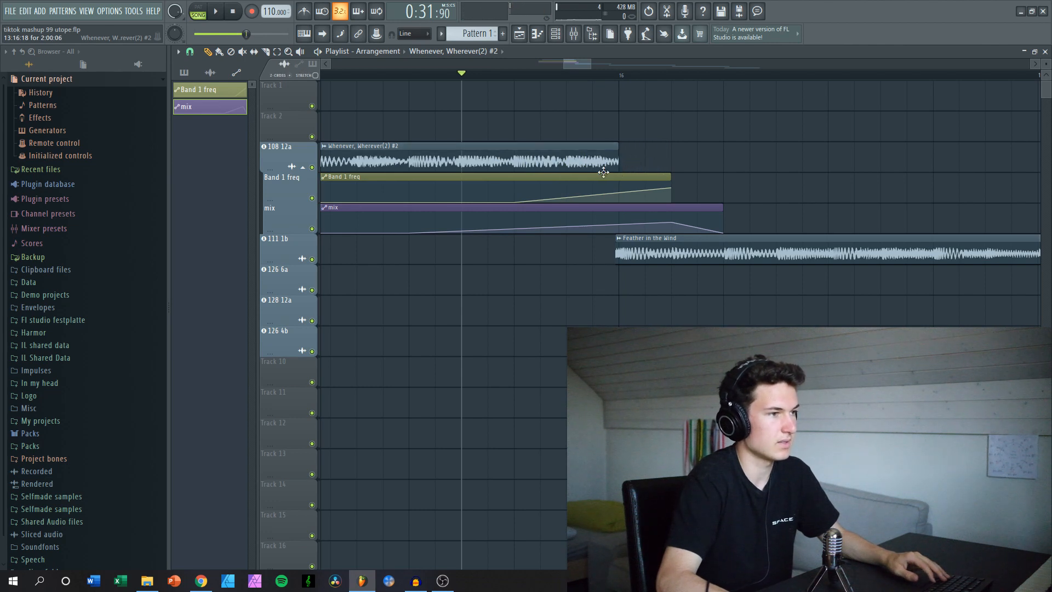
alt+right_click(437, 162)
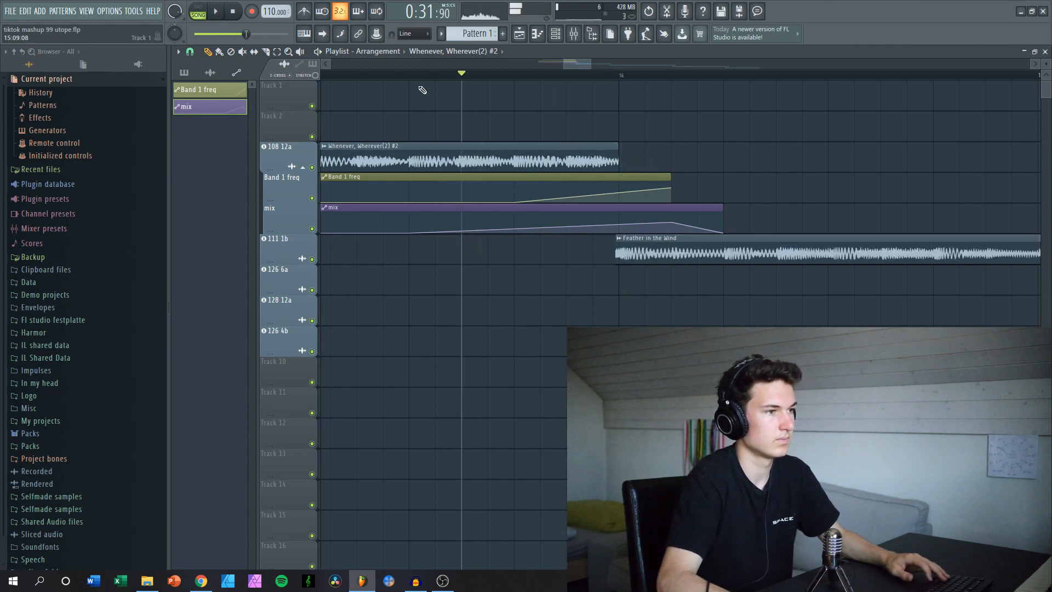
key(space)
scroll(602, 124, down, 3)
scroll(630, 130, down, 2)
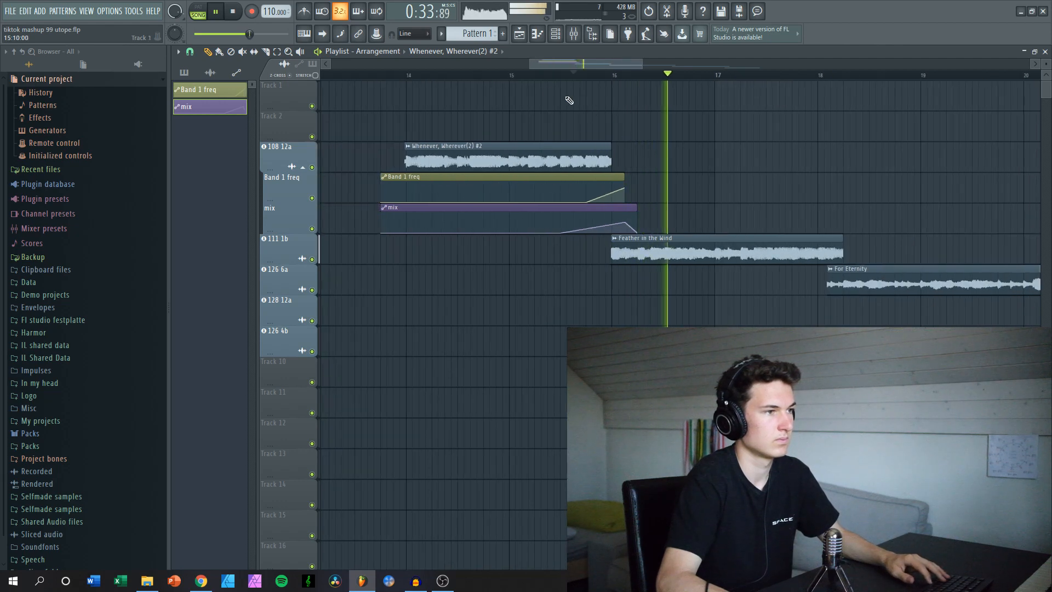
key(space)
Play back the transition into Feather in the Wind from the start of bar 15.
click(510, 76)
key(space)
scroll(602, 123, down, 1)
scroll(636, 132, right, 1)
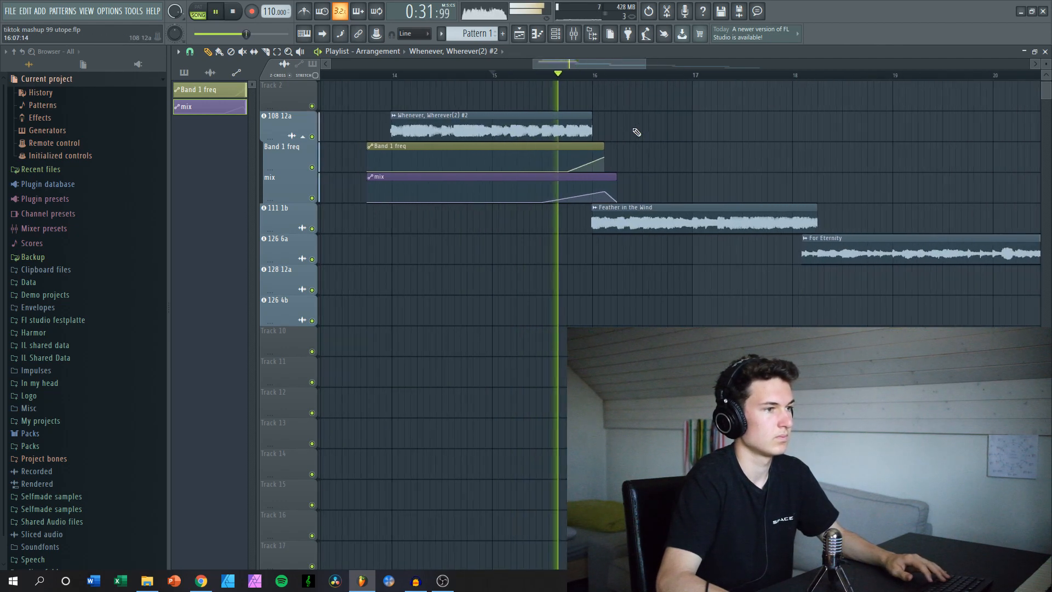
key(space)
scroll(594, 148, down, 1)
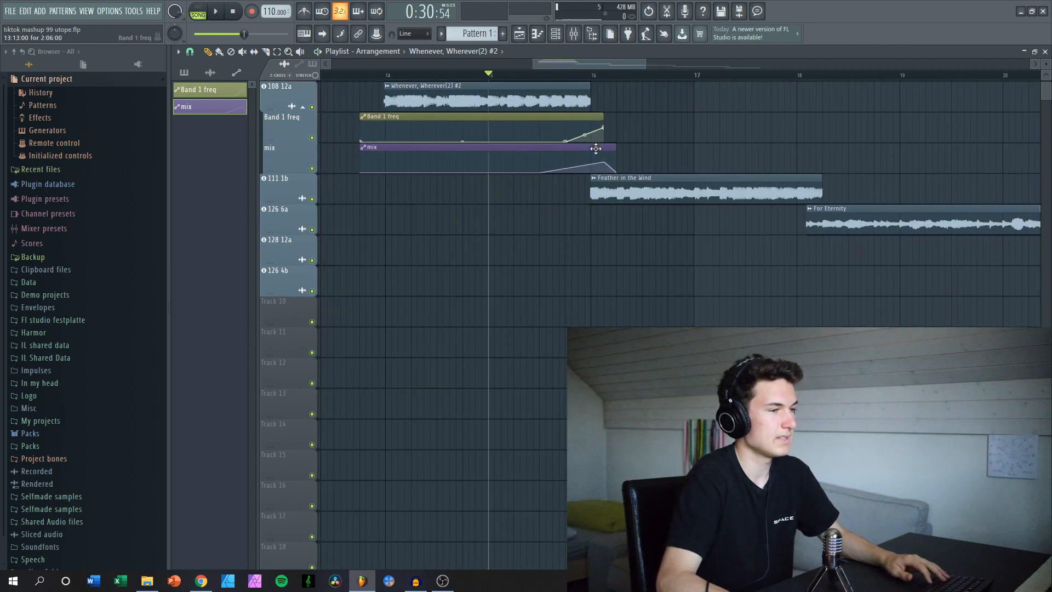
scroll(597, 195, up, 1)
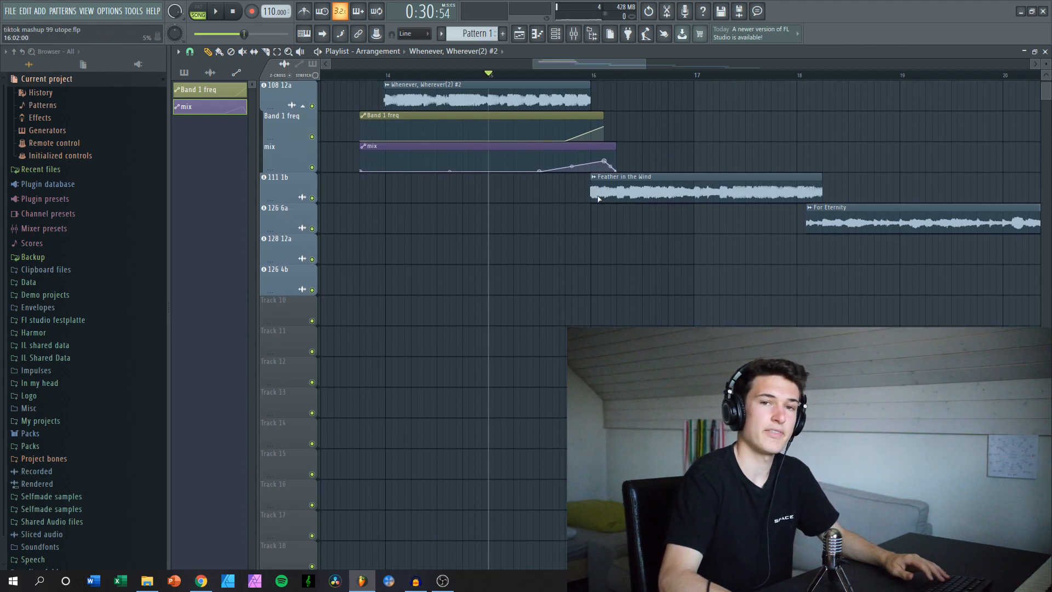
scroll(599, 199, down, 1)
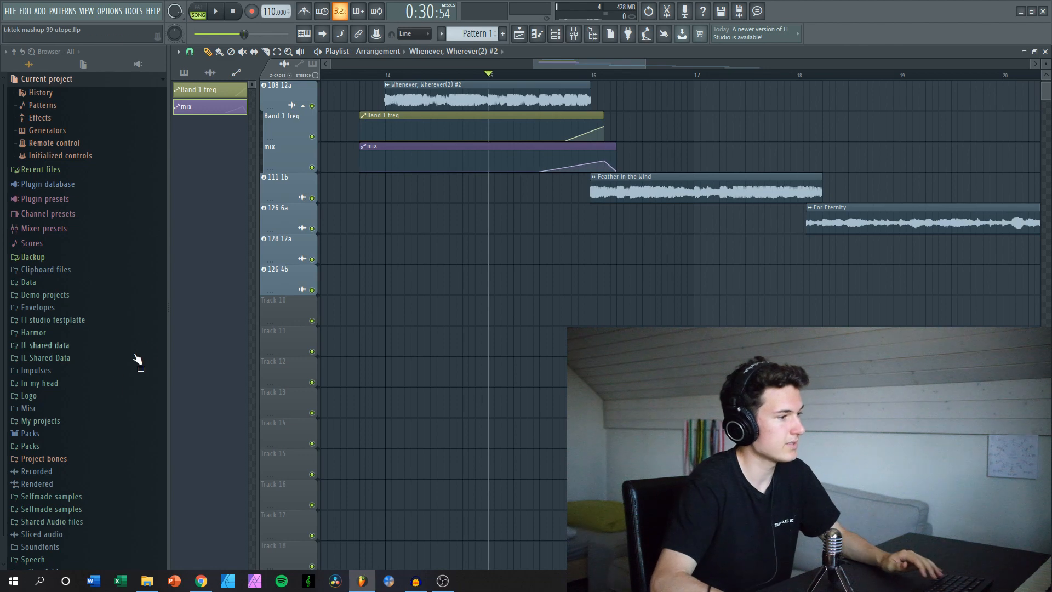
Open the KSHMR_Crash_Transitions folder among the drum transitions of the KSHMR-VOLUME-3 sample pack.
click(30, 446)
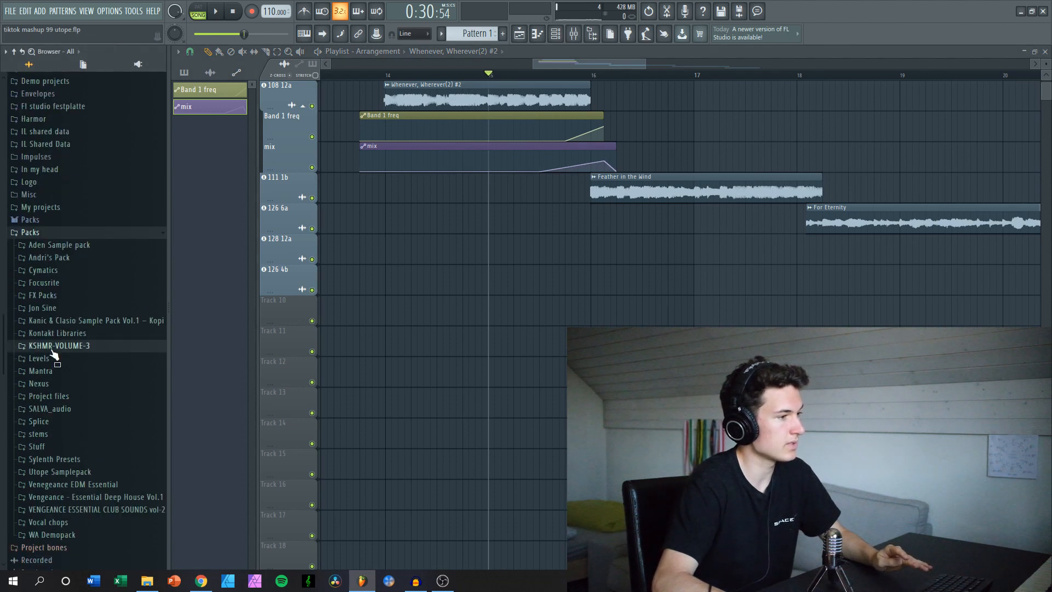
click(52, 349)
click(63, 359)
scroll(70, 470, down, 5)
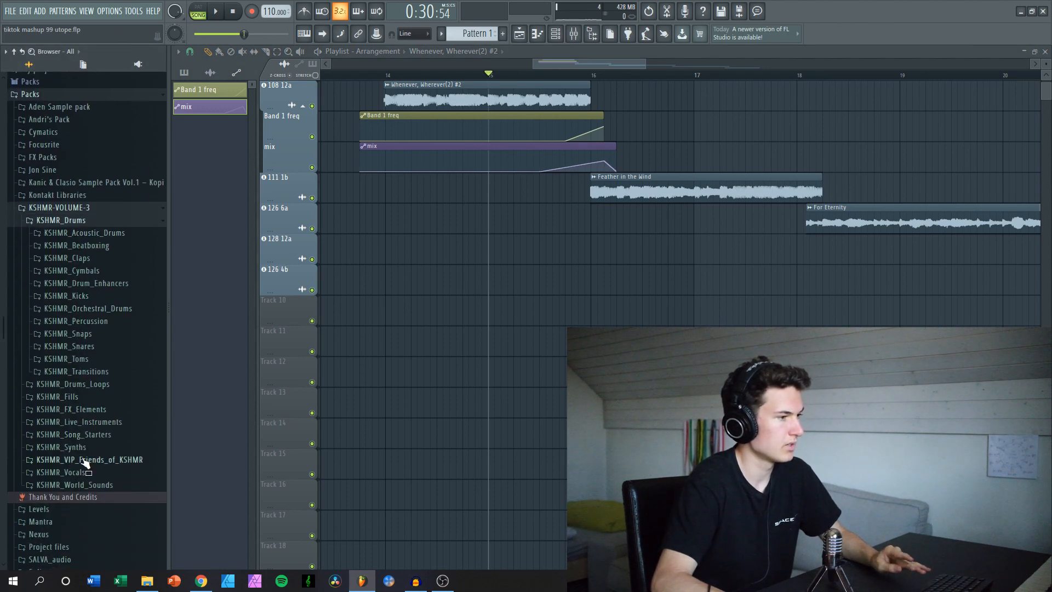
click(85, 372)
scroll(93, 347, down, 3)
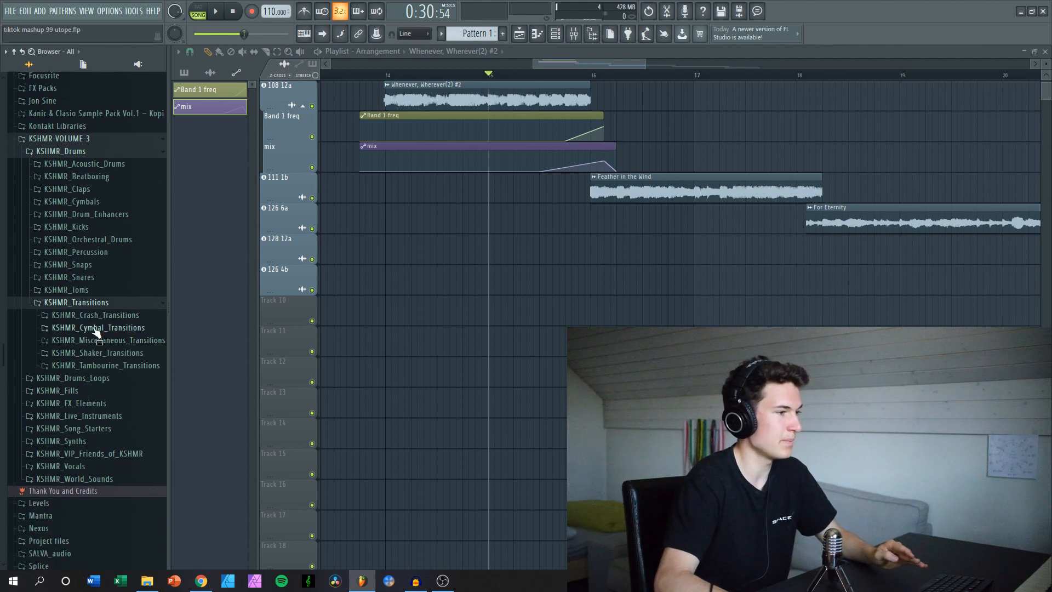
click(98, 327)
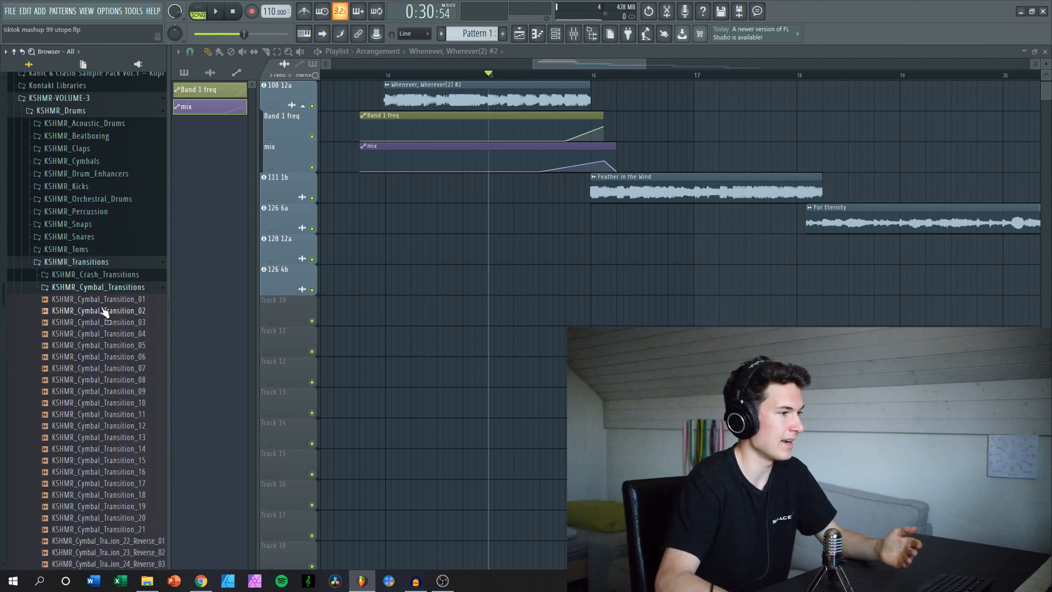
click(106, 277)
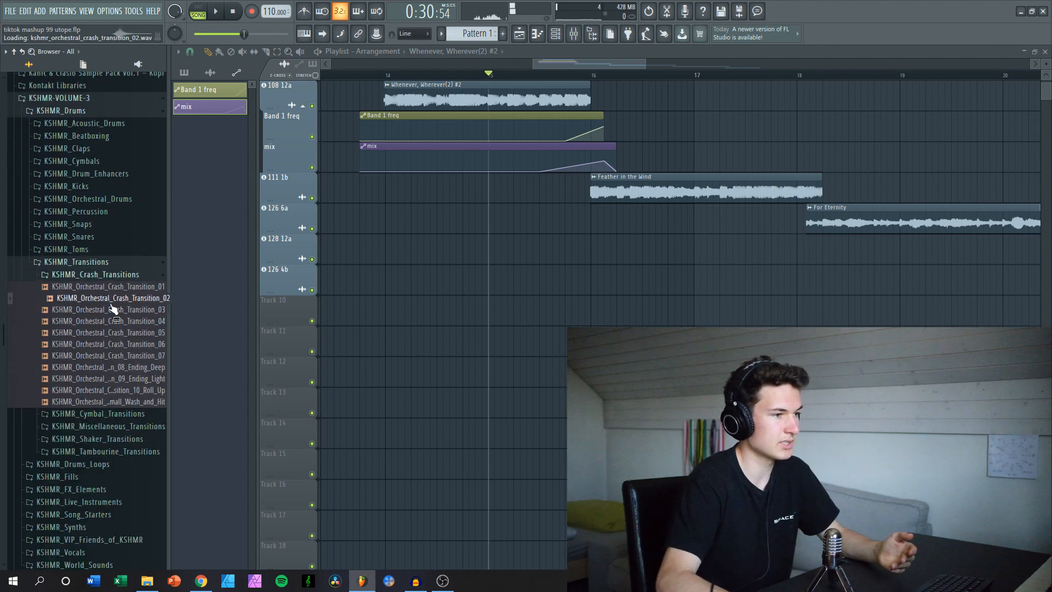
Place KSHMR_Orchestral_Crash_Transition_02 on Track 10 with its swell peaking at bar 16, and set its time stretching mode to Stretch.
drag(112, 309, 558, 310)
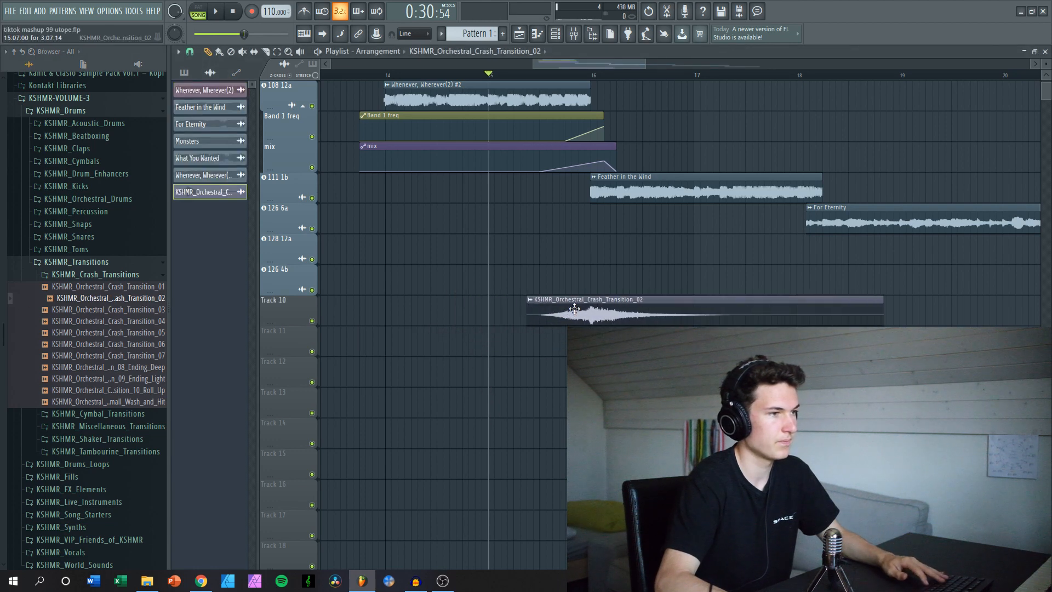
double_click(576, 309)
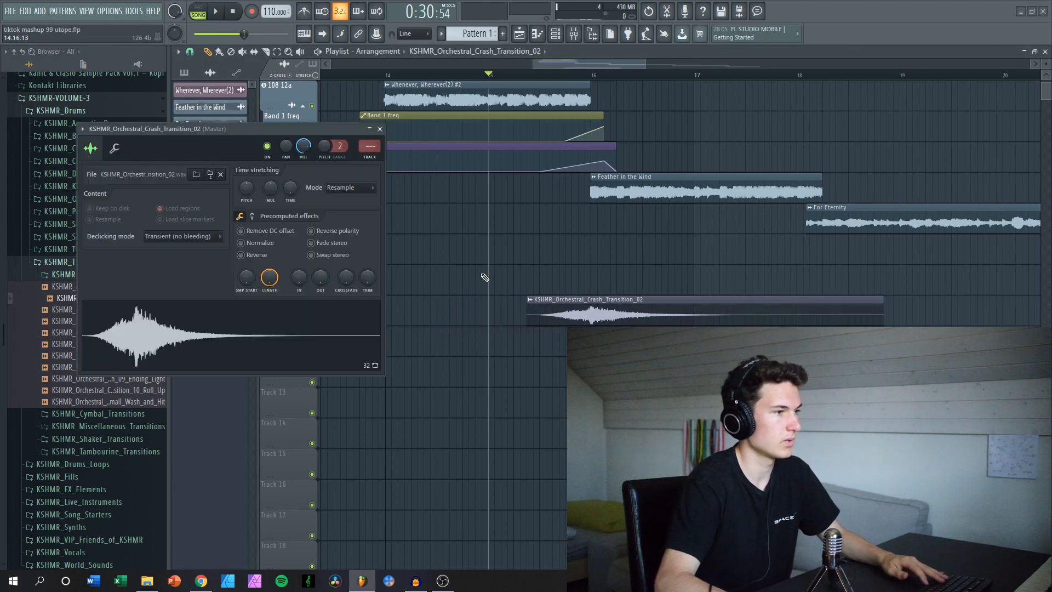
click(351, 191)
click(343, 208)
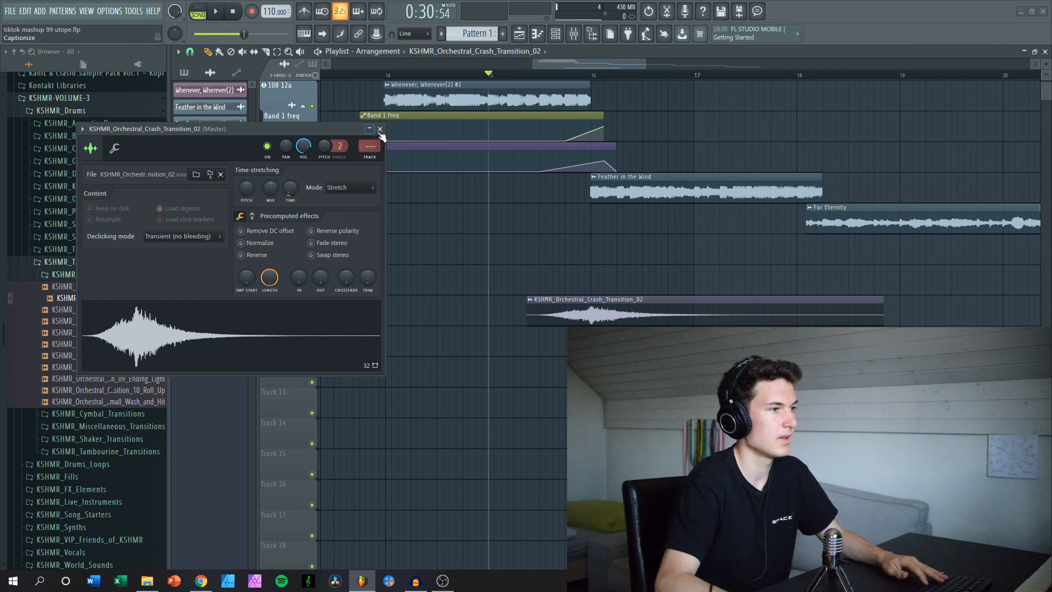
click(381, 130)
Lower the channel volume of KSHMR_Orchestral_Crash_Transition_02 to 28%.
scroll(560, 272, up, 2)
double_click(609, 308)
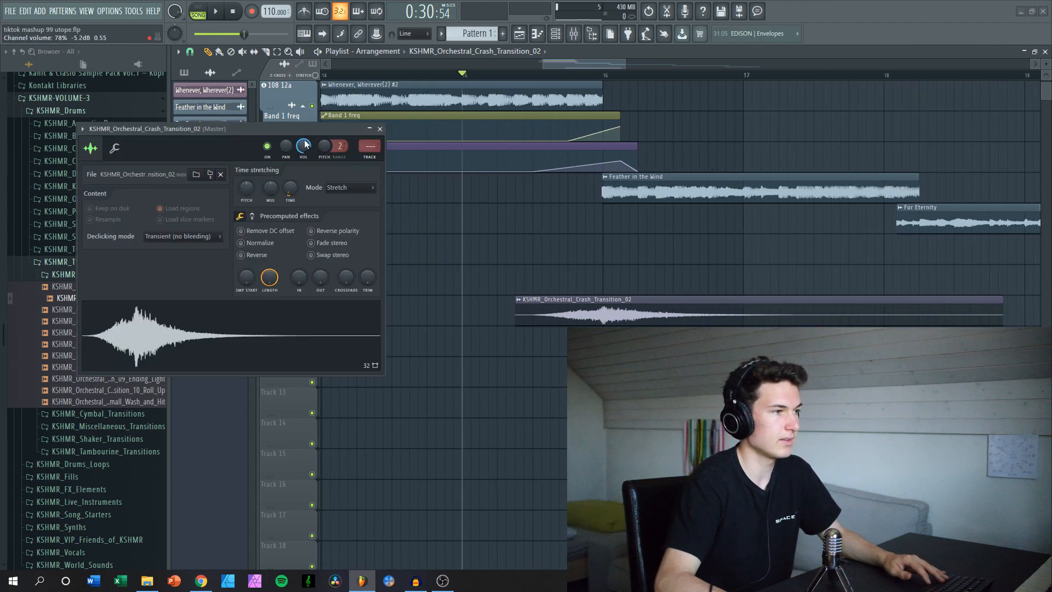
click(544, 308)
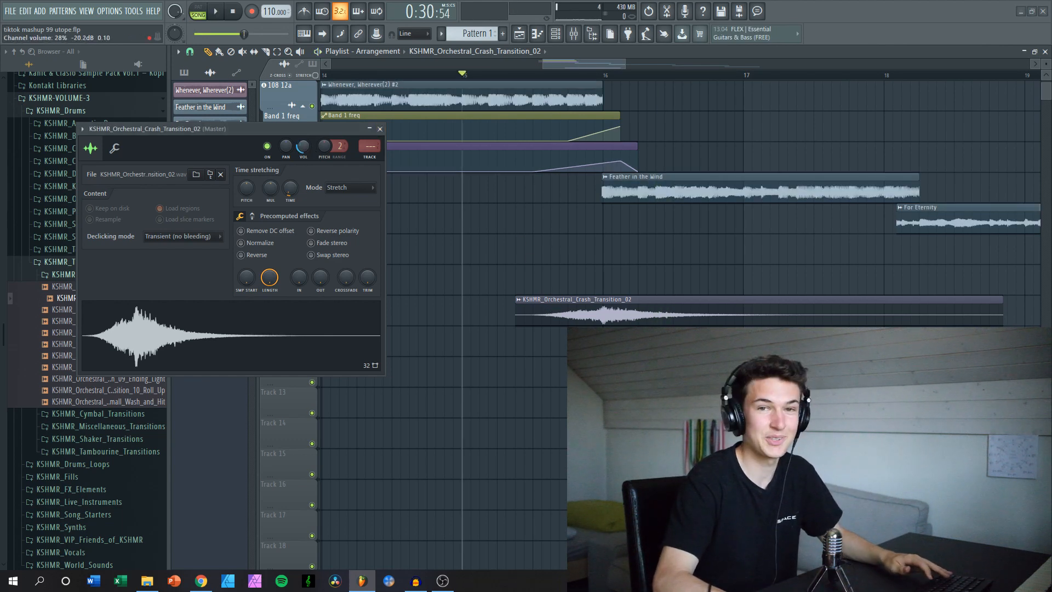
click(380, 129)
Play back the transition from bar 15 with the crash sample layered underneath.
key(space)
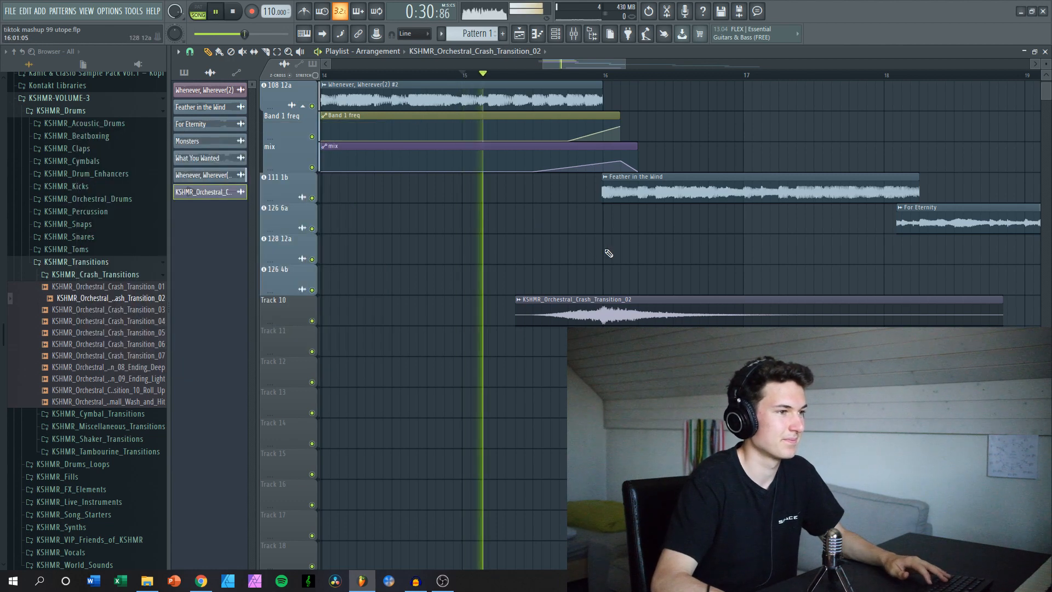
scroll(606, 250, down, 2)
scroll(628, 268, up, 1)
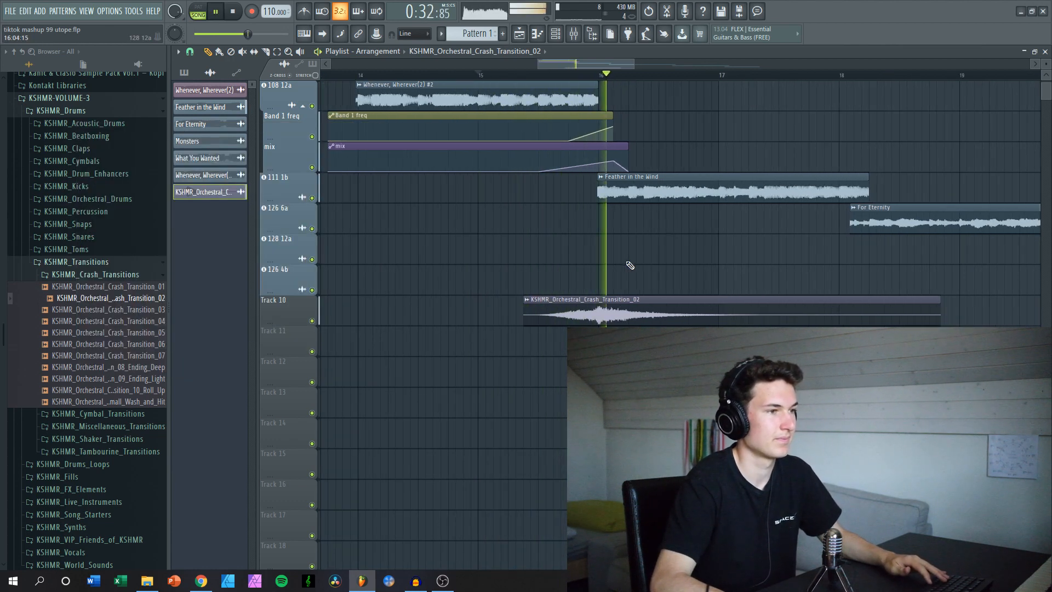
scroll(623, 282, up, 2)
key(space)
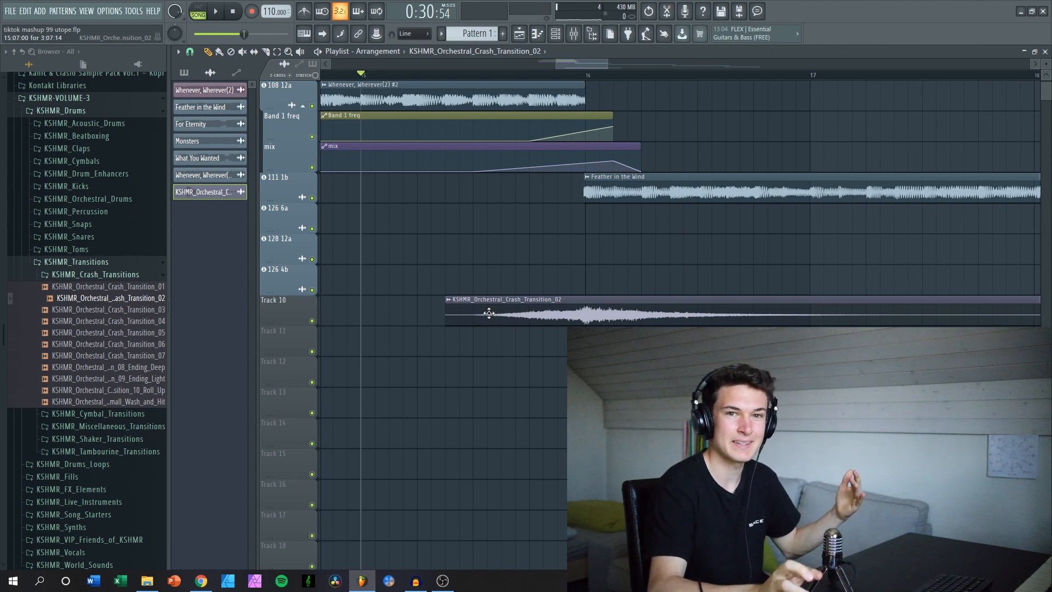
Play the KSHMR_Orchestral_Crash_Transition_02 clip soloed, and restore the other tracks to playback.
alt+right_click(478, 310)
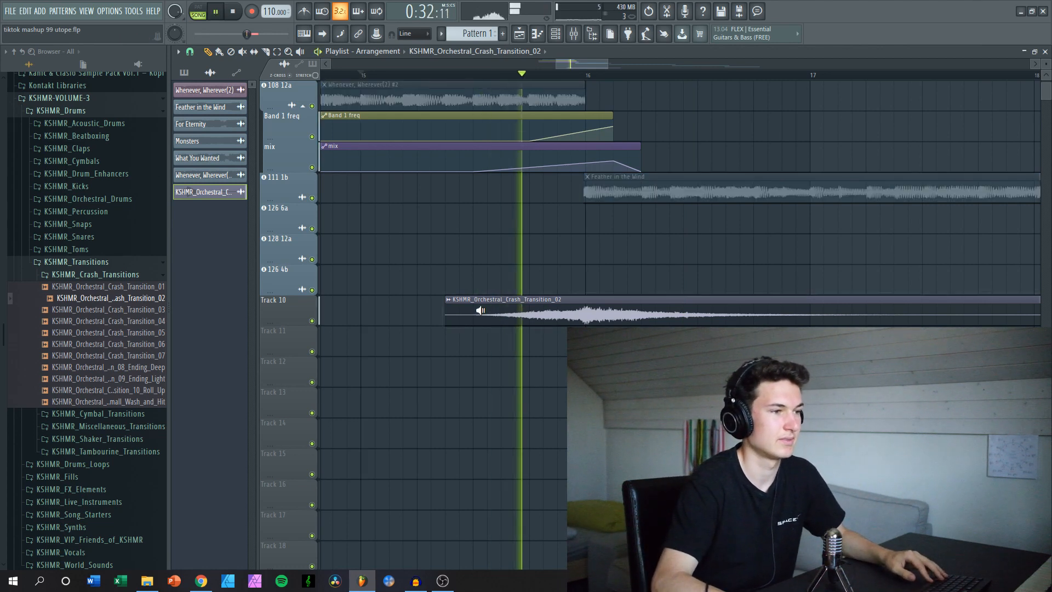
key(space)
scroll(529, 219, down, 1)
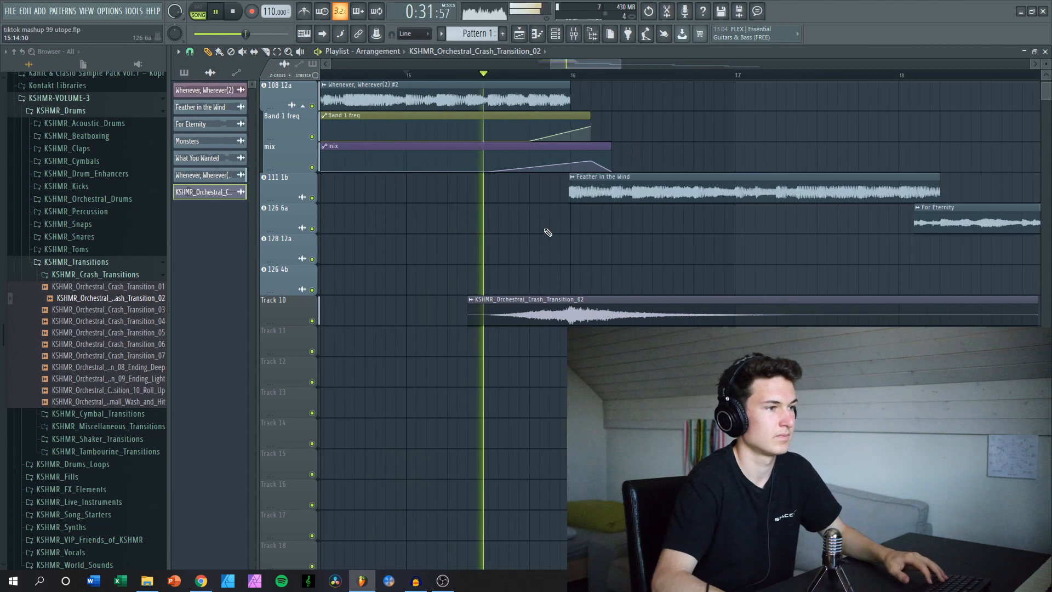
Play on past bar 16 and listen to the transition from Feather in the Wind into For Eternity around bar 18.
scroll(542, 219, down, 1)
scroll(553, 230, up, 2)
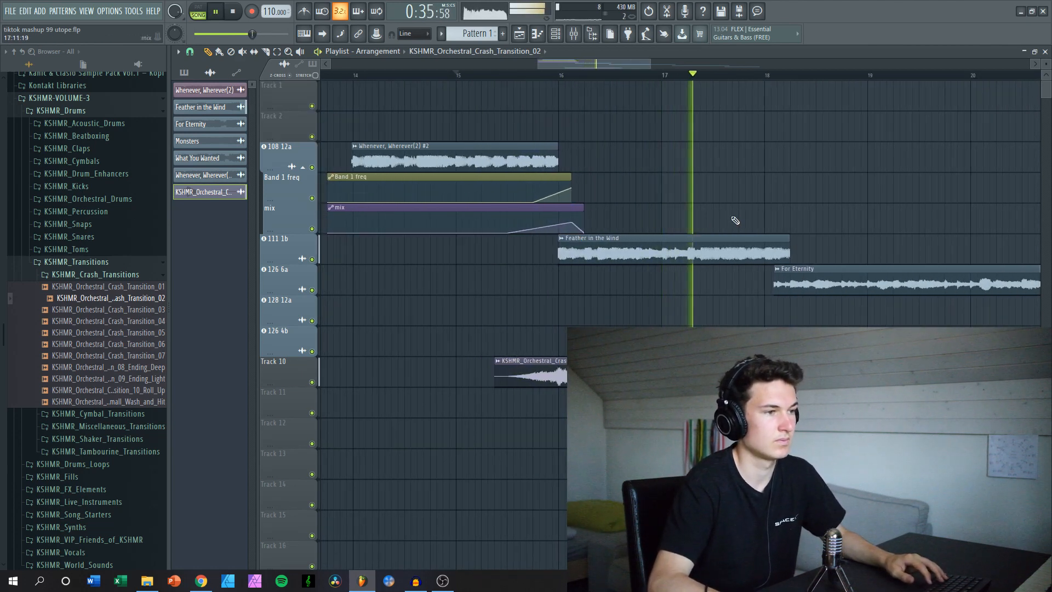
scroll(691, 211, down, 2)
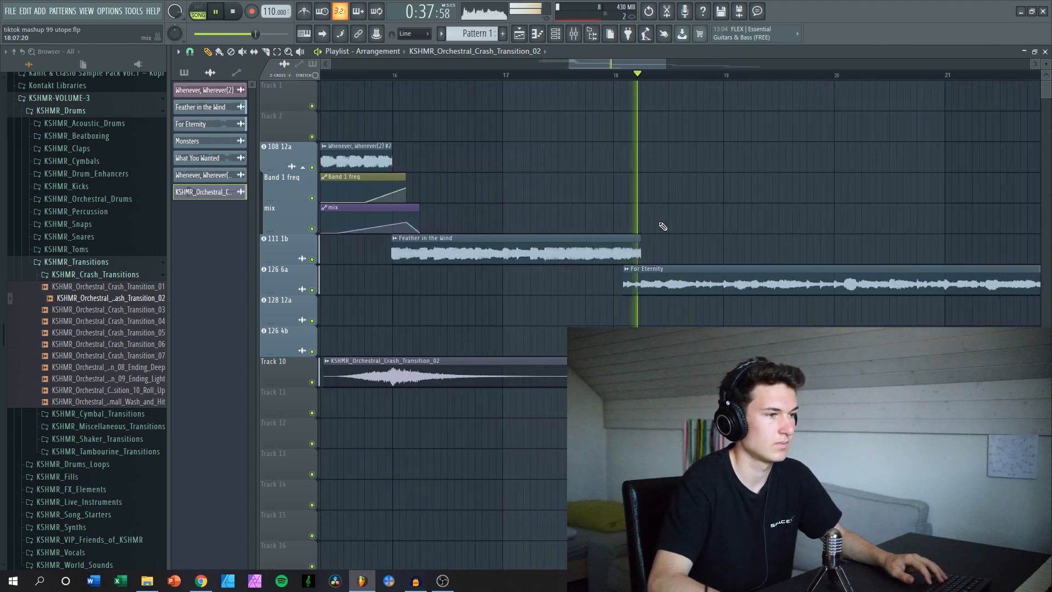
scroll(630, 175, up, 2)
key(space)
key(space)
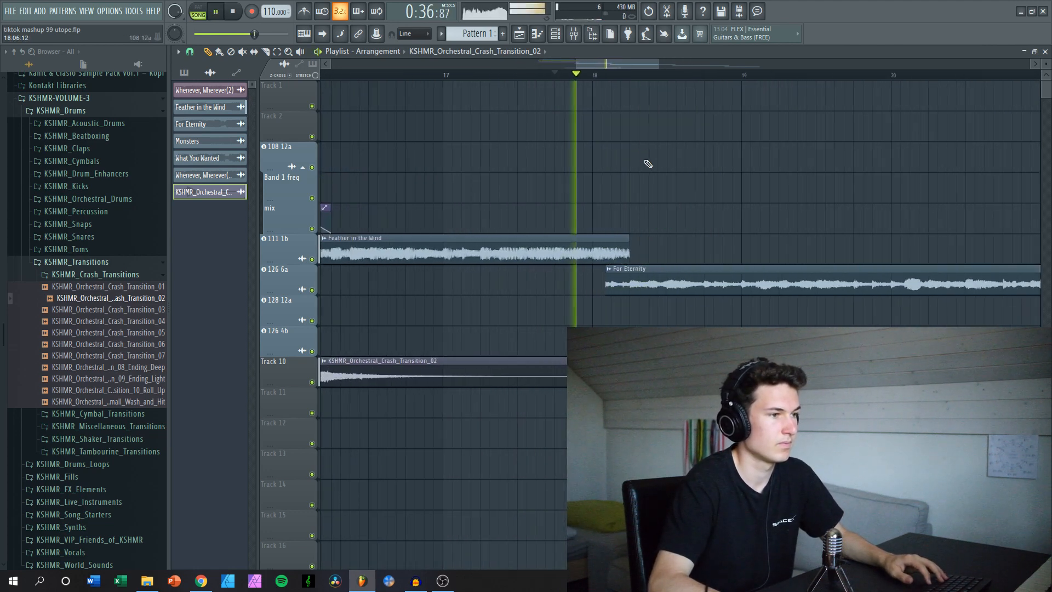
scroll(649, 165, down, 3)
key(space)
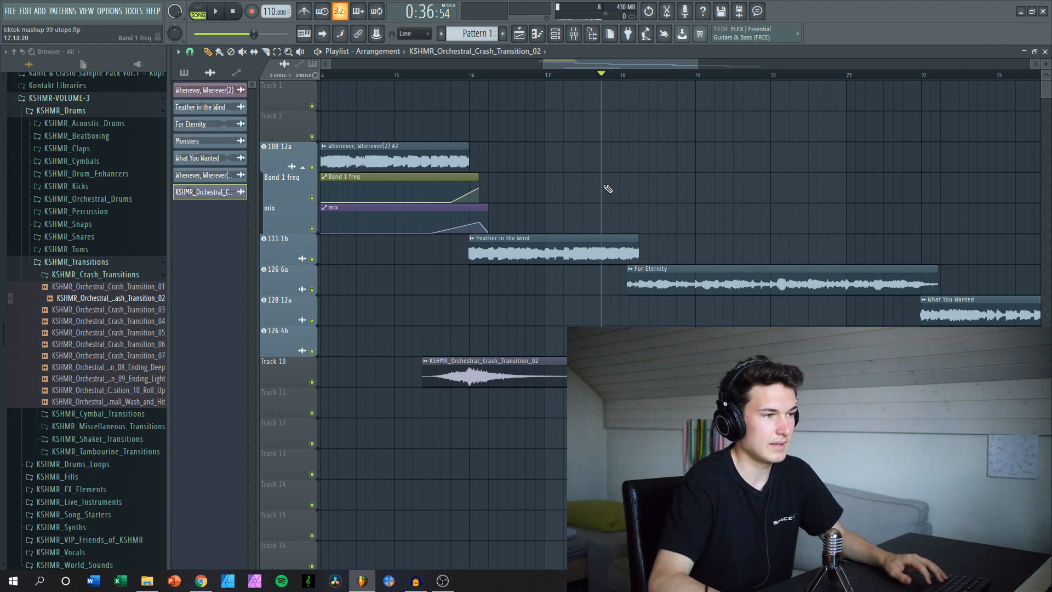
Select the time range from just before bar 16 to about bar 18.5, spanning Feather in the Wind, and play it back.
scroll(608, 189, up, 1)
scroll(663, 192, down, 1)
drag(477, 79, 673, 127)
scroll(607, 227, up, 2)
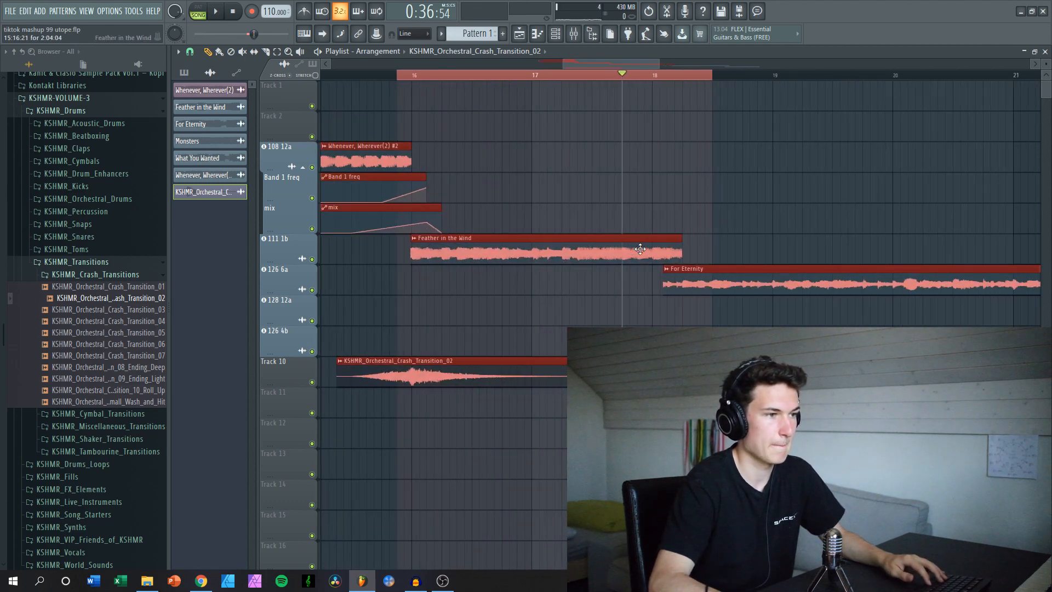
key(space)
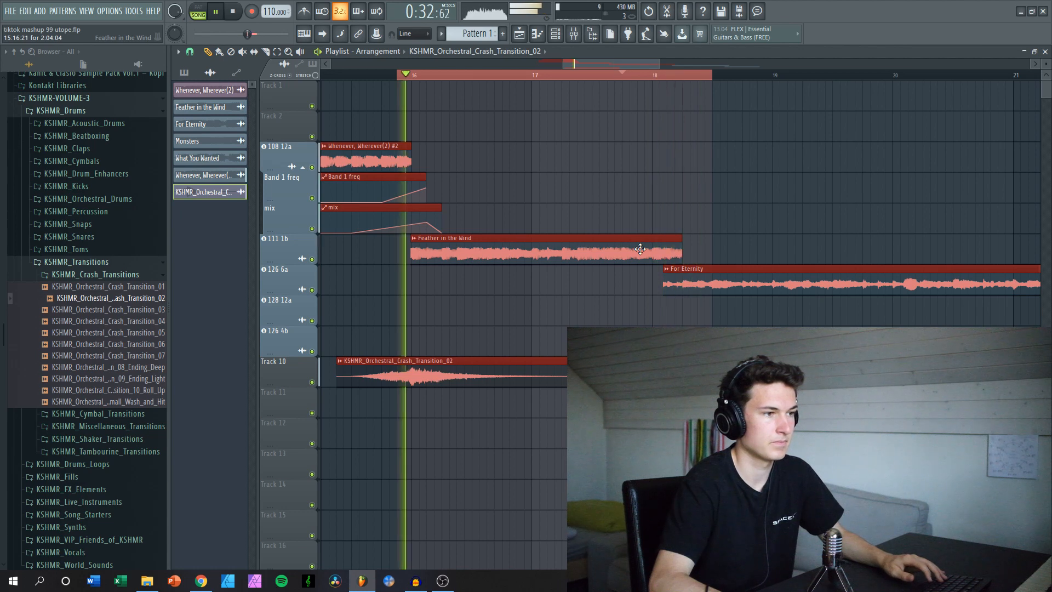
key(space)
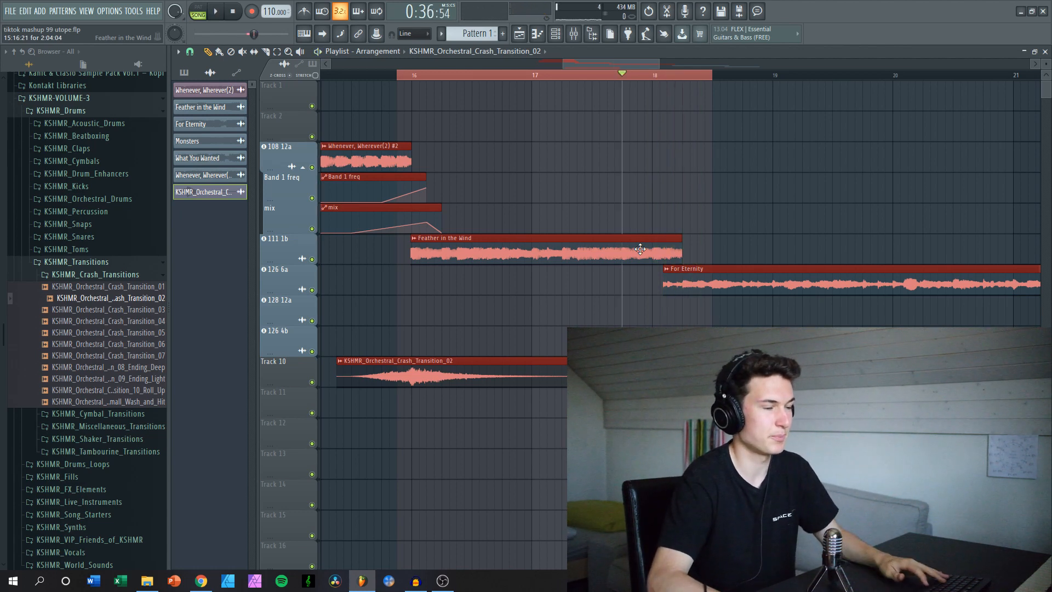
Load Fruity Parametric EQ 2 on the Feather in the Wind mixer track with the 20Hz + 18kHz cut preset.
double_click(640, 249)
key(F9)
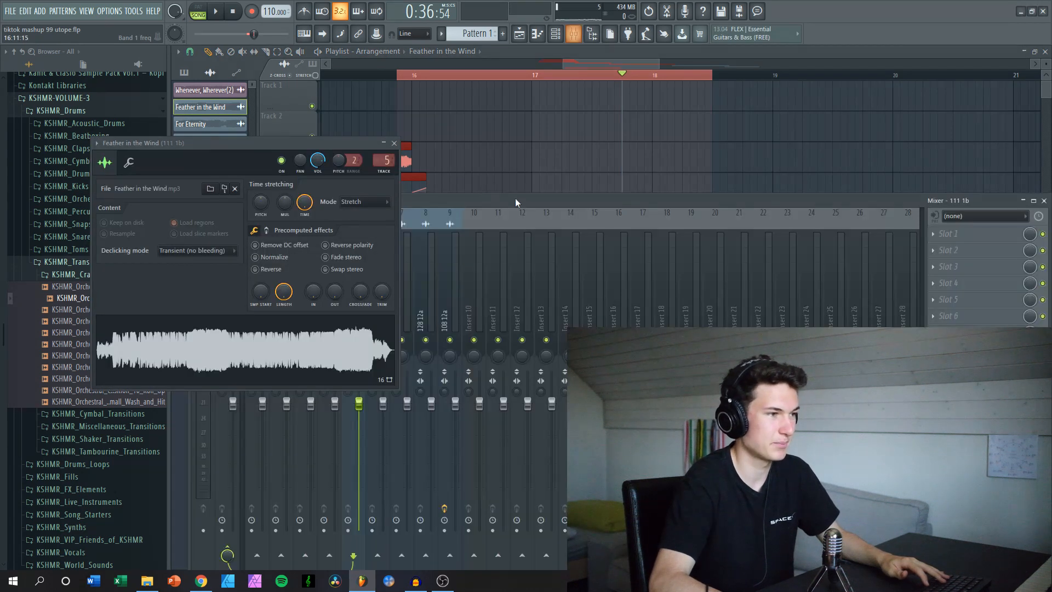
click(394, 143)
click(964, 234)
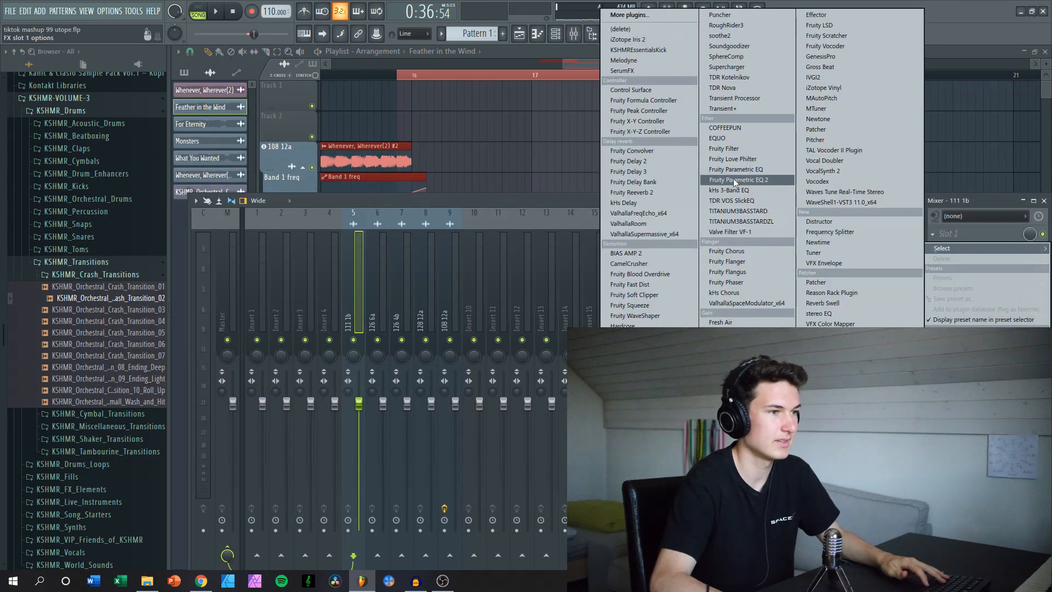
click(742, 180)
click(410, 116)
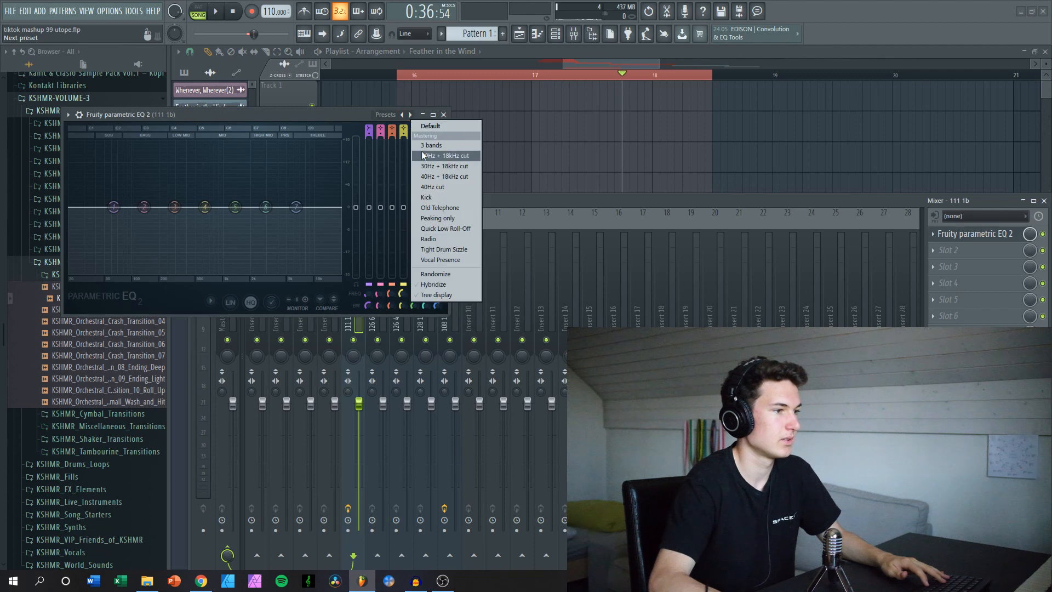
click(433, 155)
Automate the EQ's band 1 frequency across the selected range, rising from shortly before bar 18 to a peak at the end of Feather in the Wind.
right_click(370, 292)
click(403, 385)
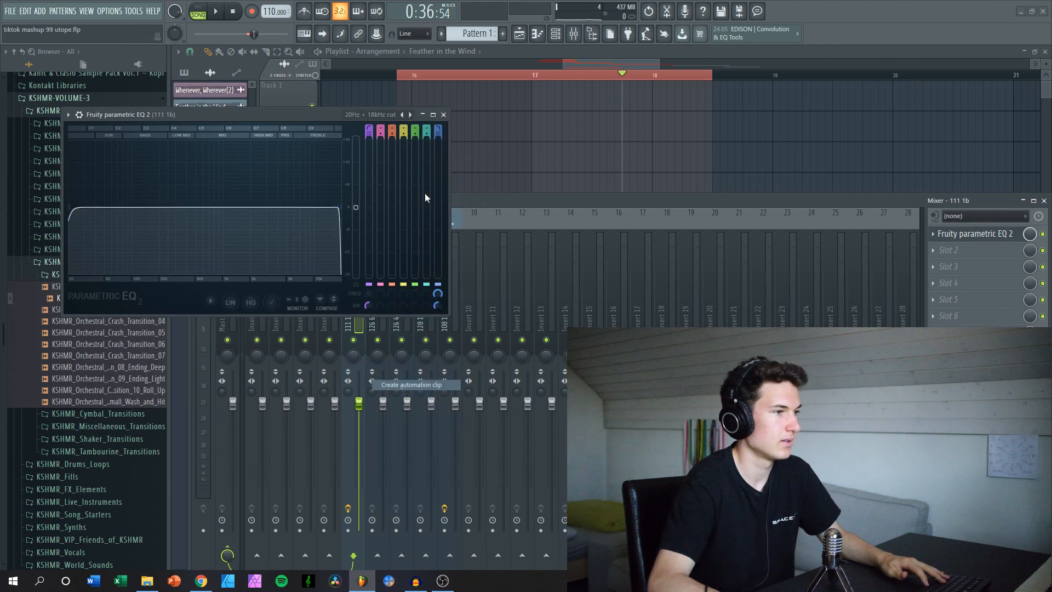
click(443, 115)
key(F9)
scroll(668, 233, up, 2)
right_click(624, 285)
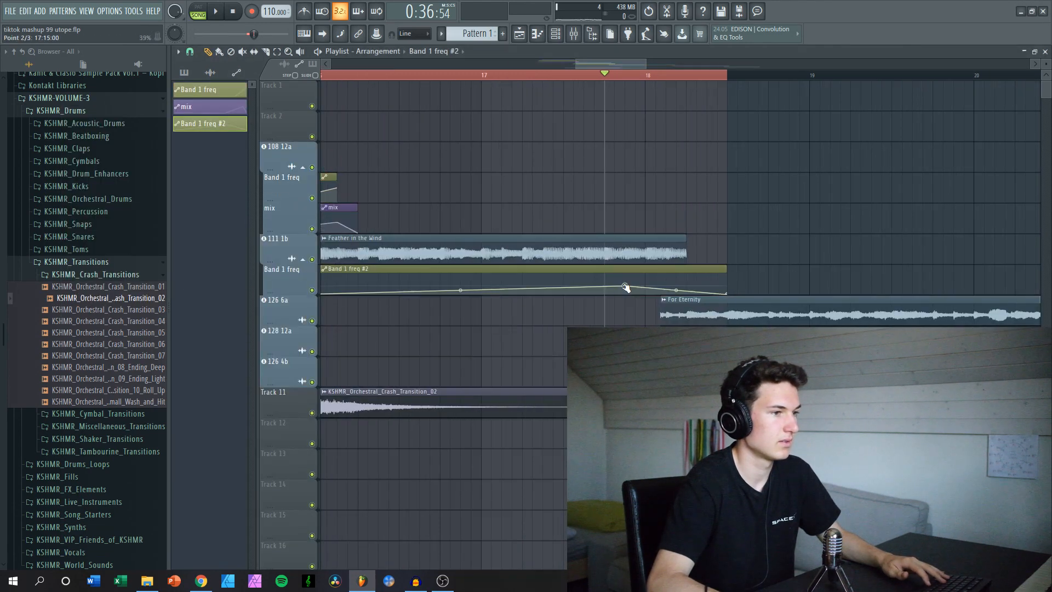
right_click(686, 287)
key(space)
scroll(689, 284, down, 2)
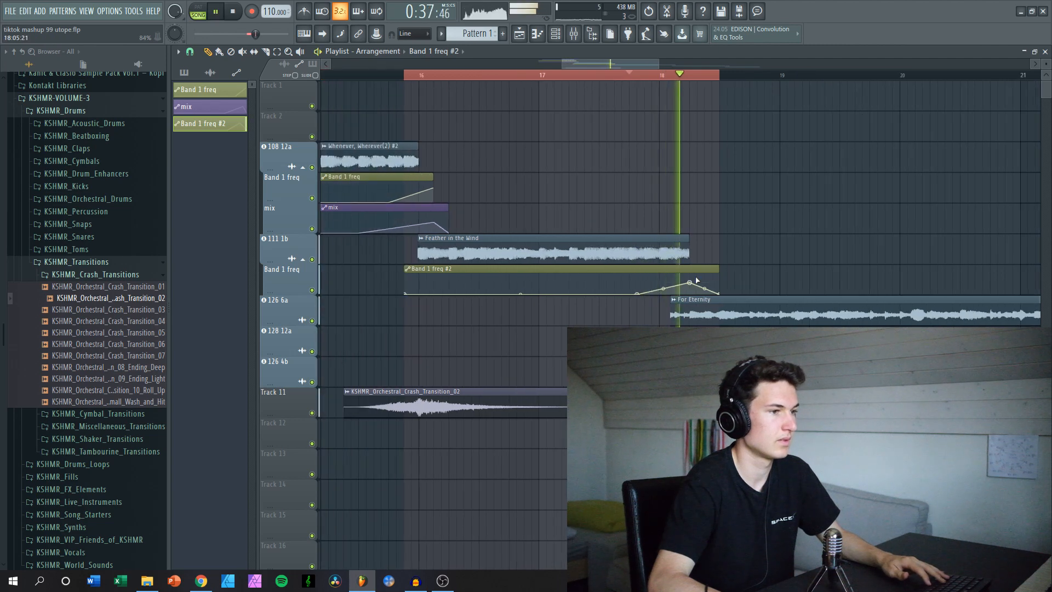
Add ValhallaRoom after the EQ on the 111 1b mixer track with a 3.89 s decay and 0% mix.
key(F9)
click(948, 250)
mouse_move(964, 265)
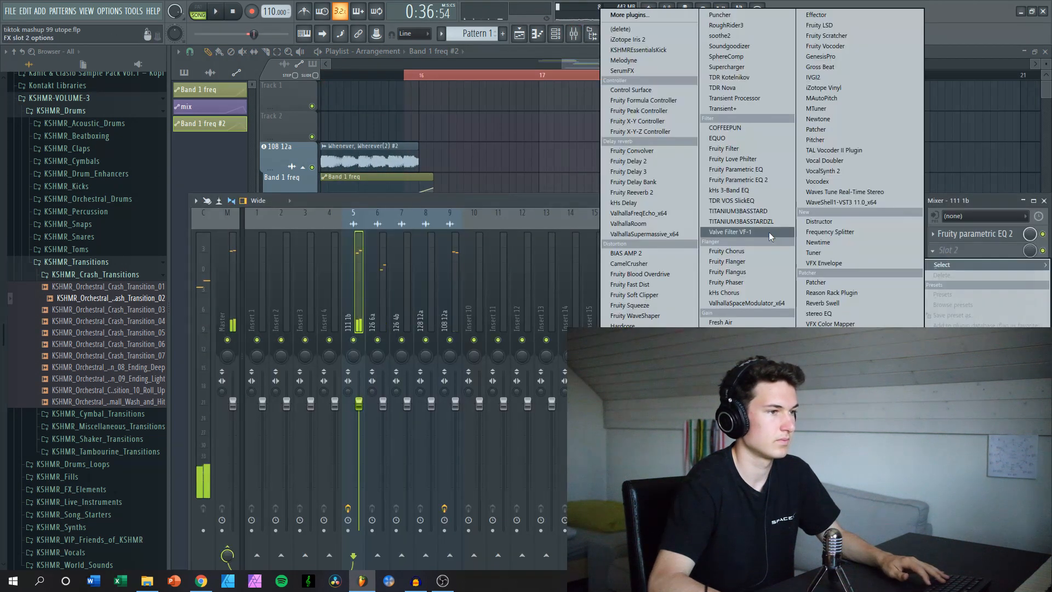
click(649, 223)
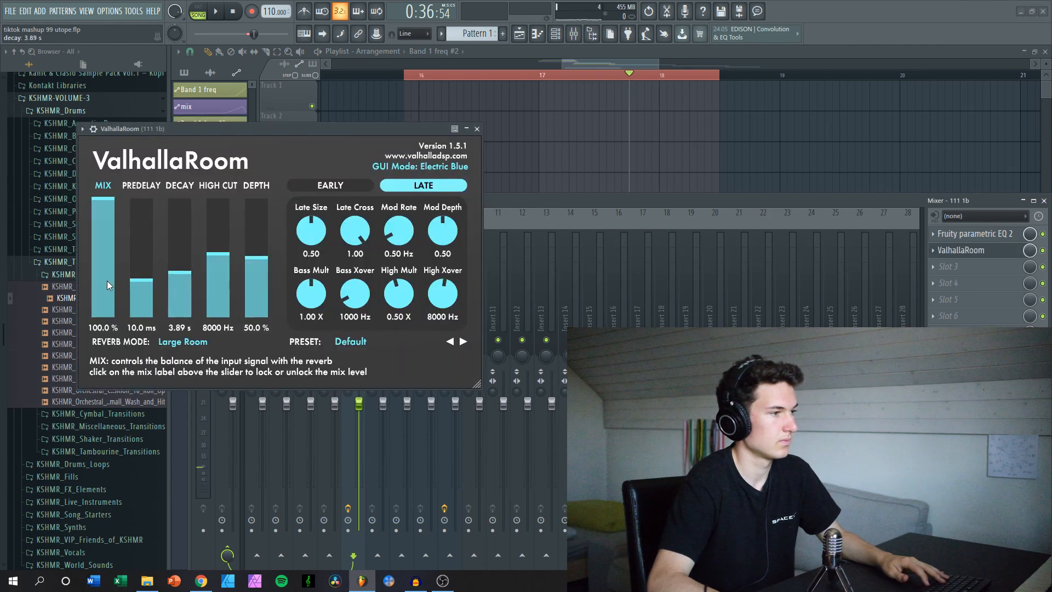
drag(107, 280, 107, 328)
Create an automation clip for the ValhallaRoom mix and shape it to rise before bar 18, peaking where Feather in the Wind ends.
right_click(378, 33)
click(417, 112)
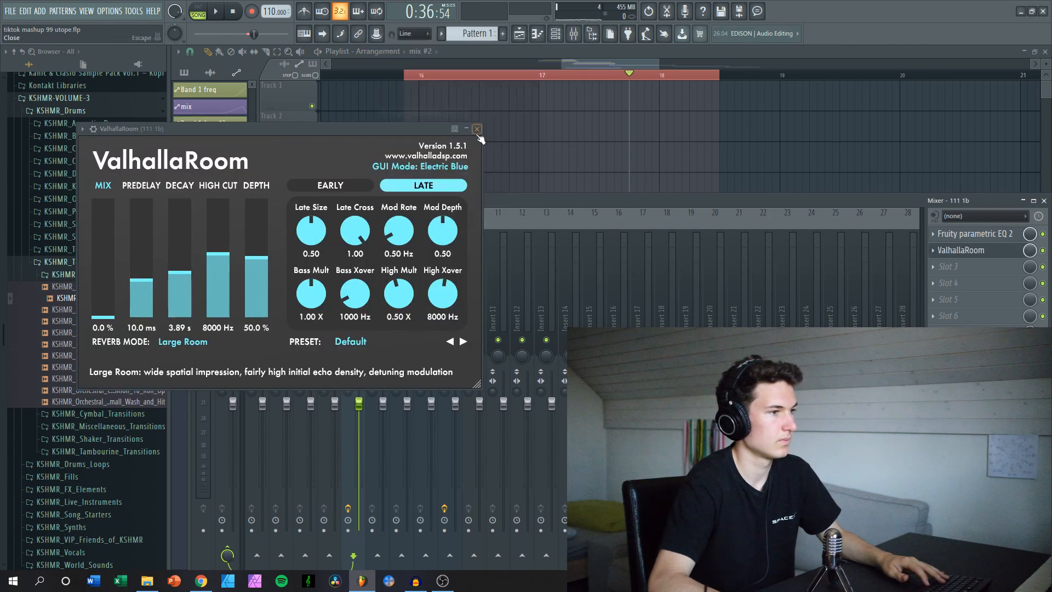
click(477, 129)
key(F9)
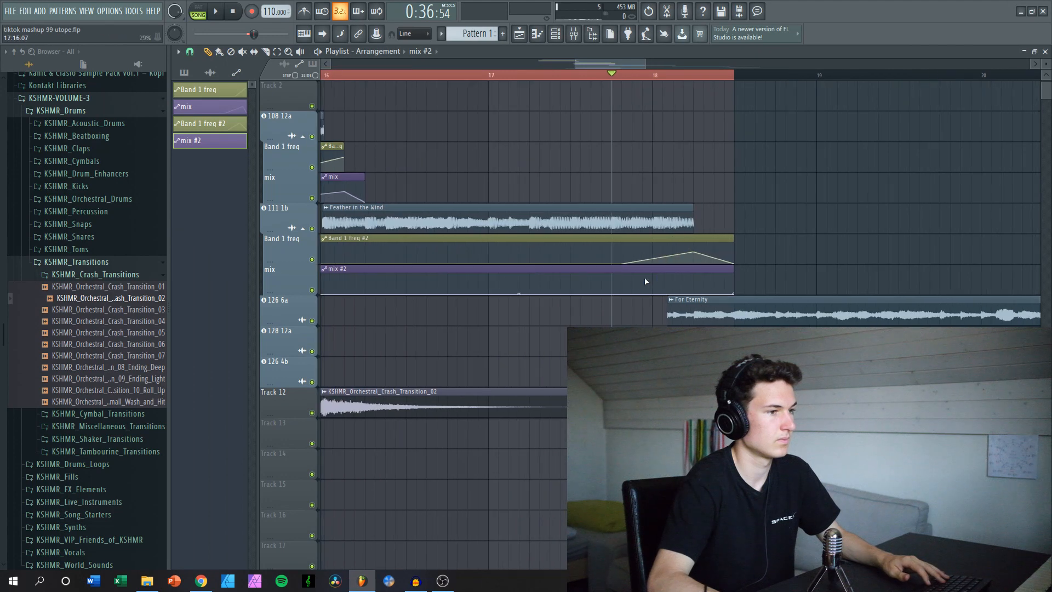
scroll(696, 276, down, 3)
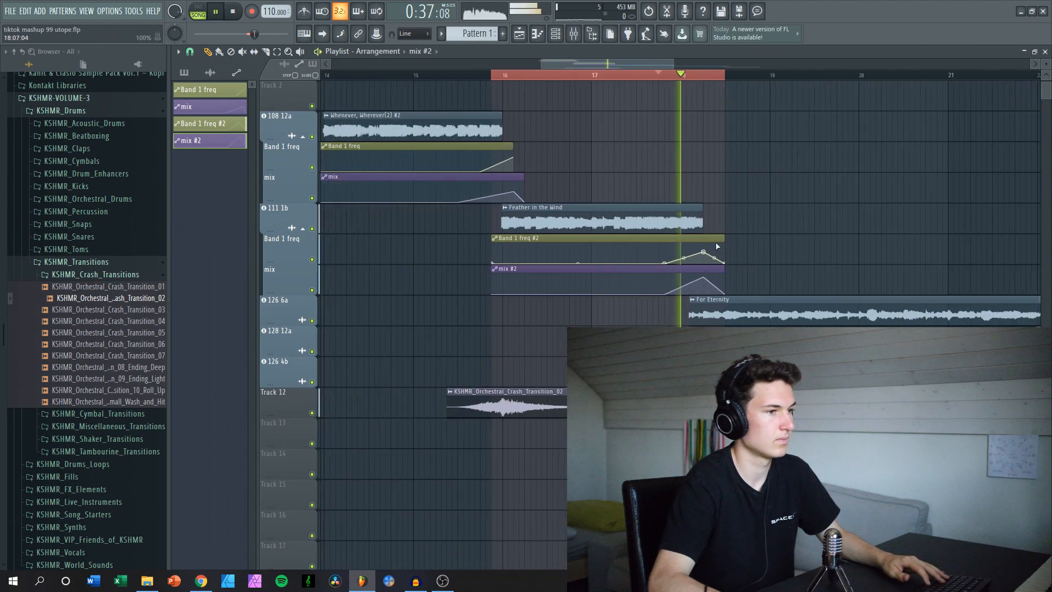
scroll(724, 293, up, 3)
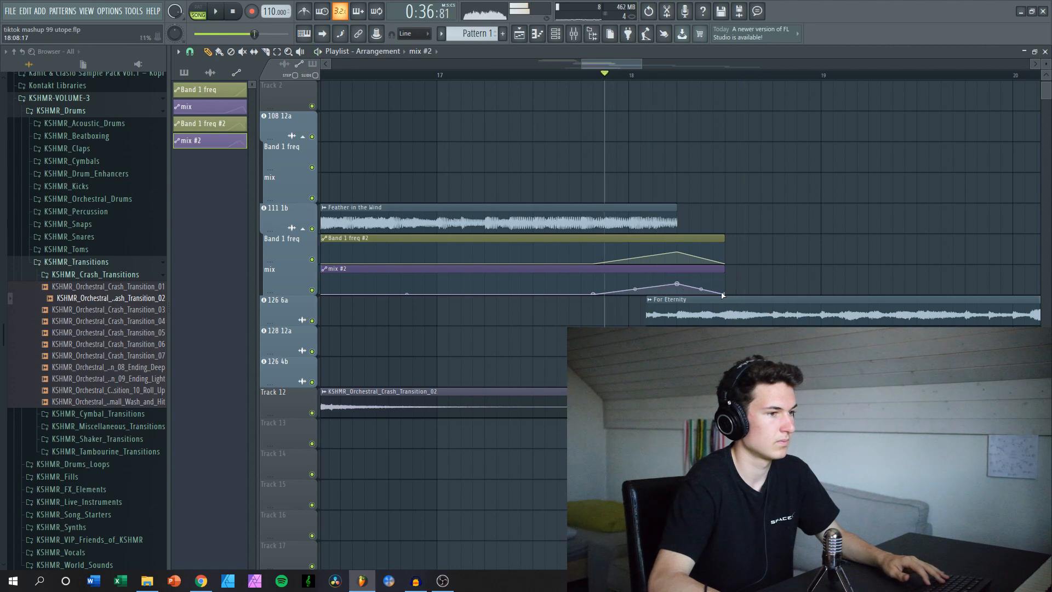
Raise the final point of the second reverb mix automation so it keeps climbing past Feather in the Wind, and play the transition.
key(space)
scroll(789, 271, down, 5)
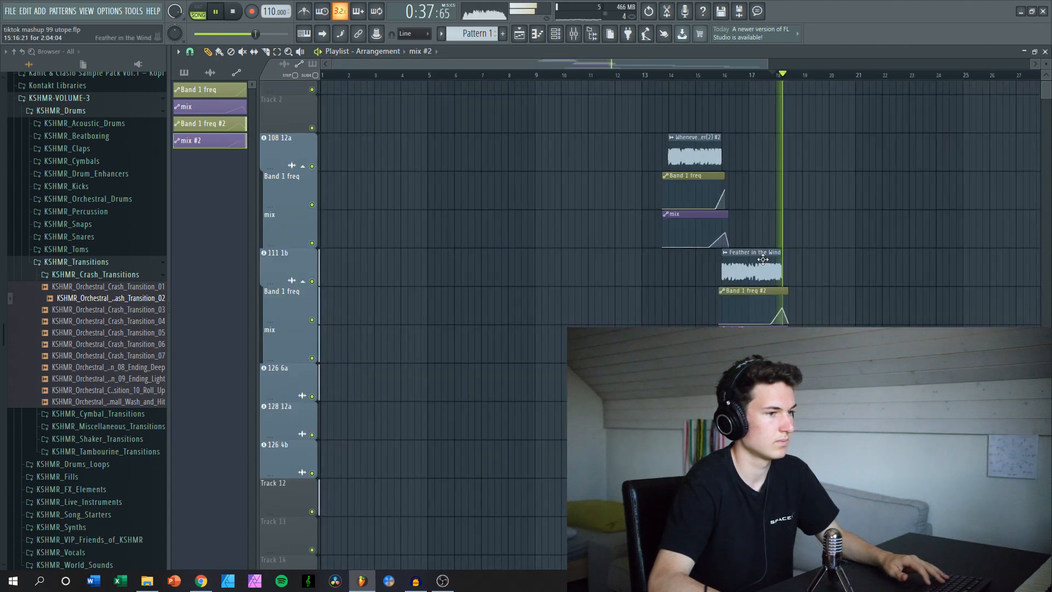
scroll(801, 284, up, 5)
scroll(758, 290, down, 1)
scroll(751, 285, down, 4)
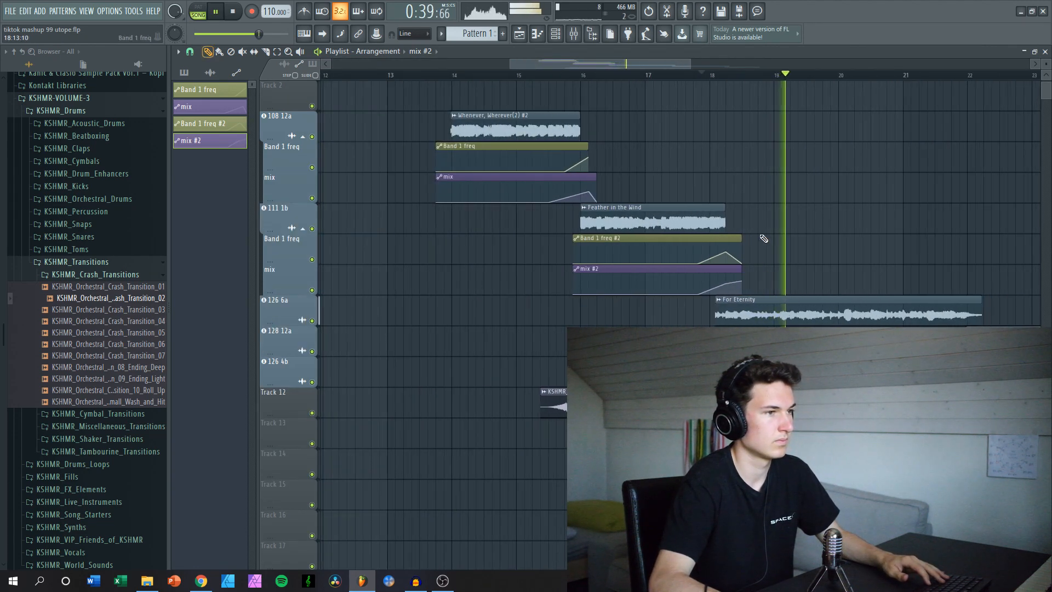
Replay the transition from Feather in the Wind into For Eternity from shortly before bar 18.
click(692, 77)
scroll(712, 132, down, 1)
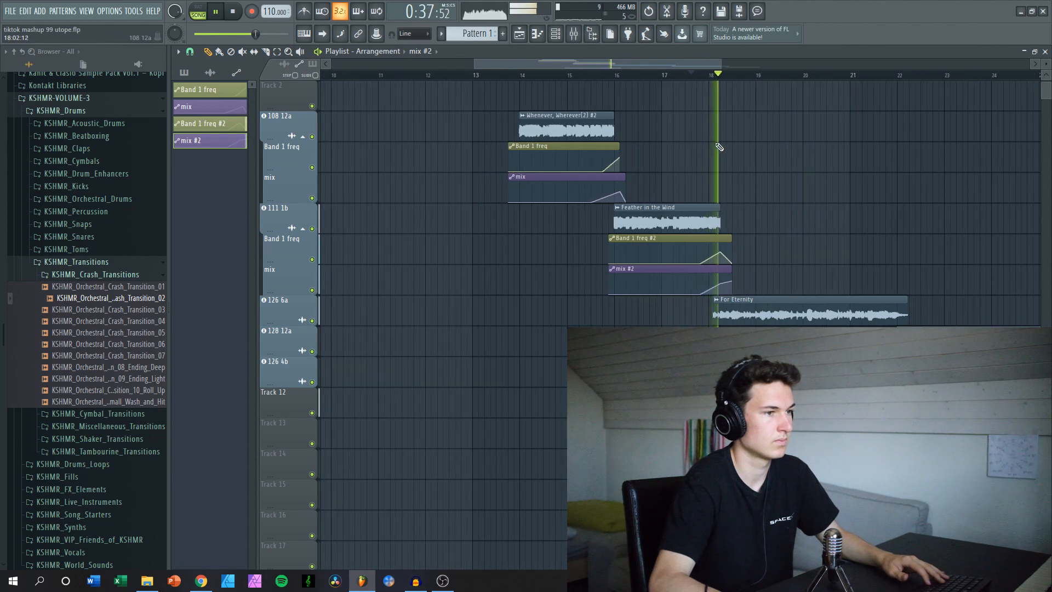
scroll(739, 169, down, 2)
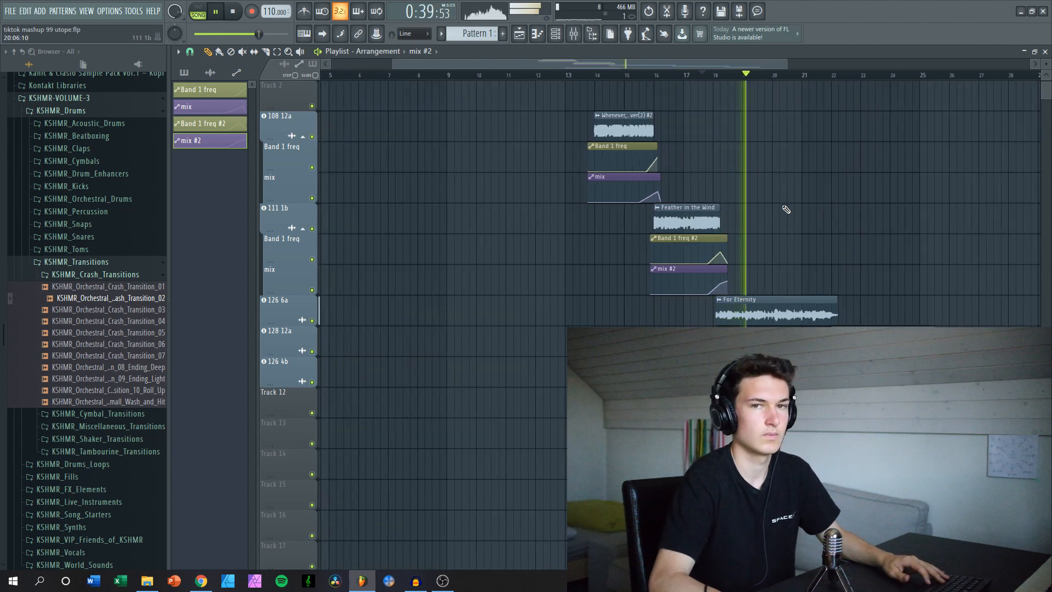
key(space)
scroll(786, 209, up, 3)
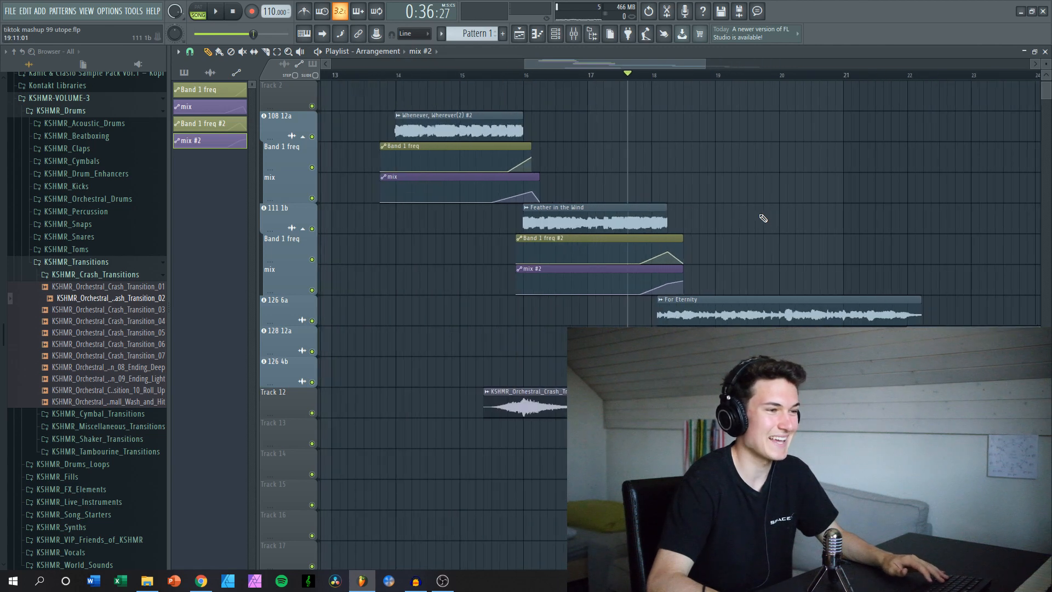
Play through For Eternity and listen to its transition into What You Wanted around bar 22.
scroll(763, 218, up, 1)
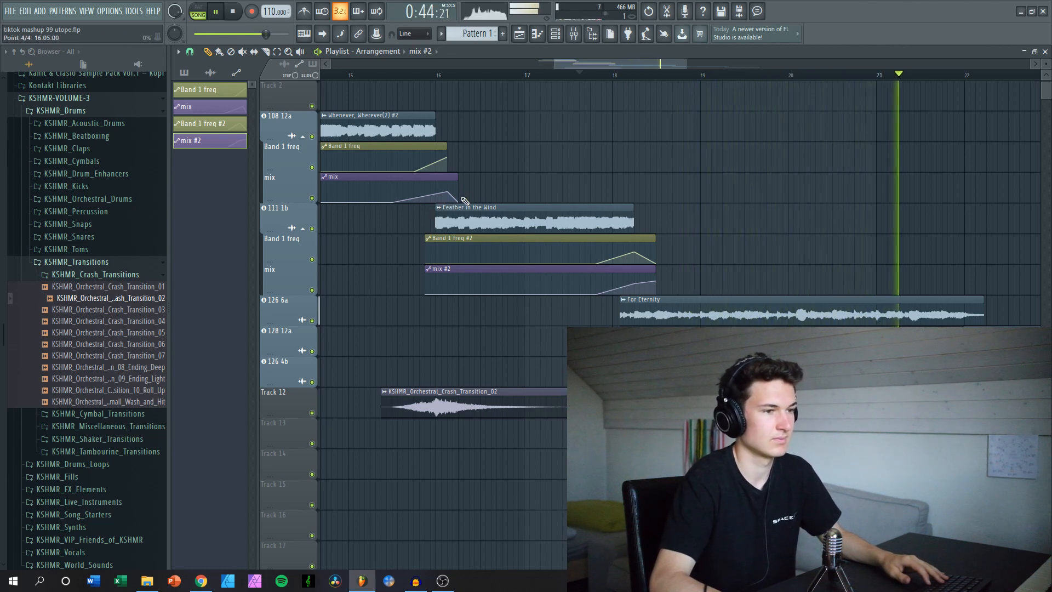
scroll(482, 200, down, 3)
scroll(789, 211, down, 1)
scroll(827, 205, up, 3)
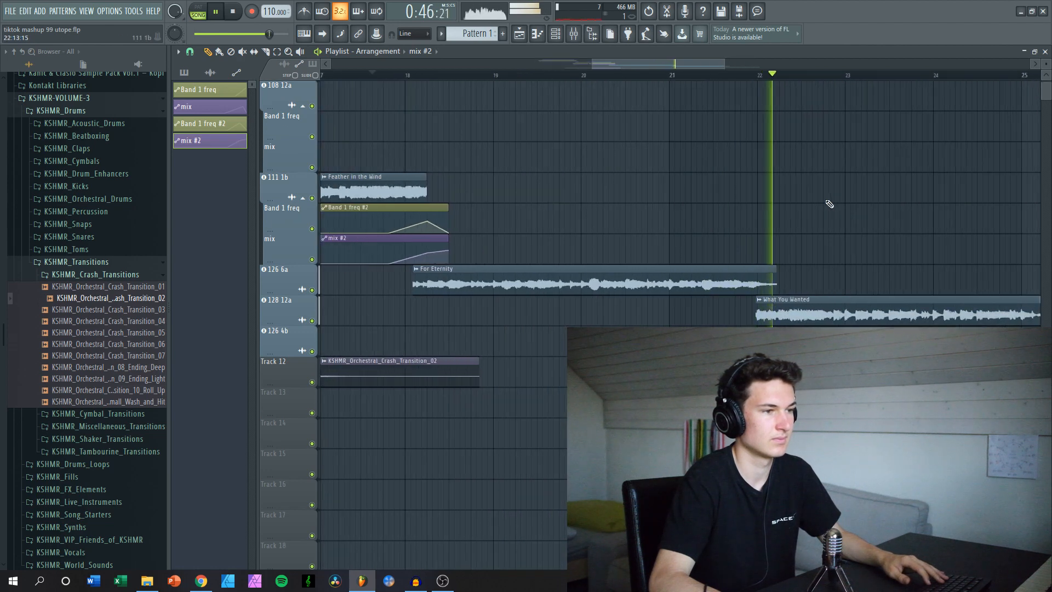
scroll(810, 198, down, 2)
key(space)
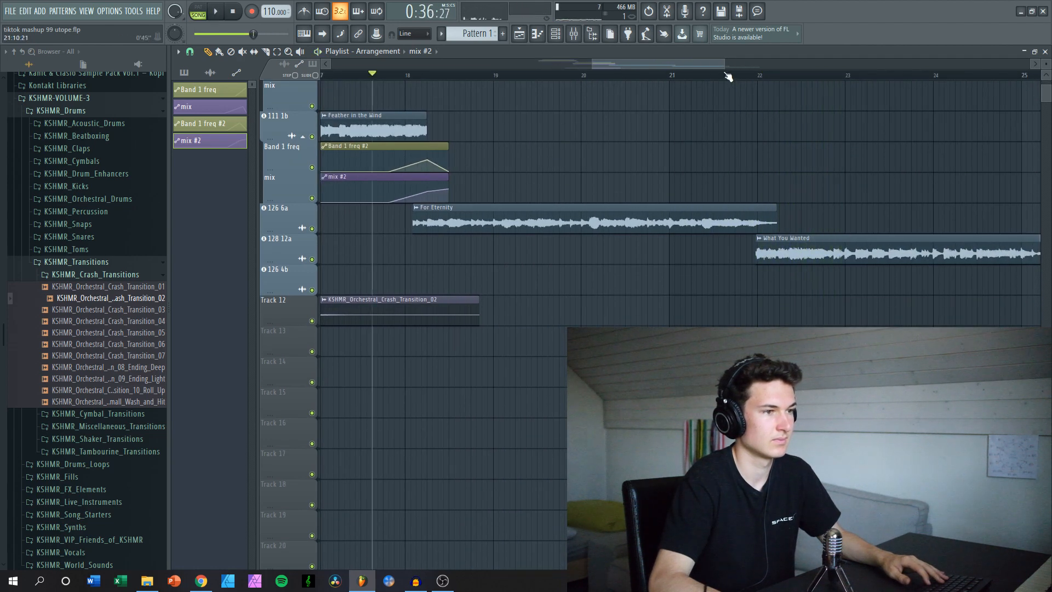
scroll(793, 164, up, 2)
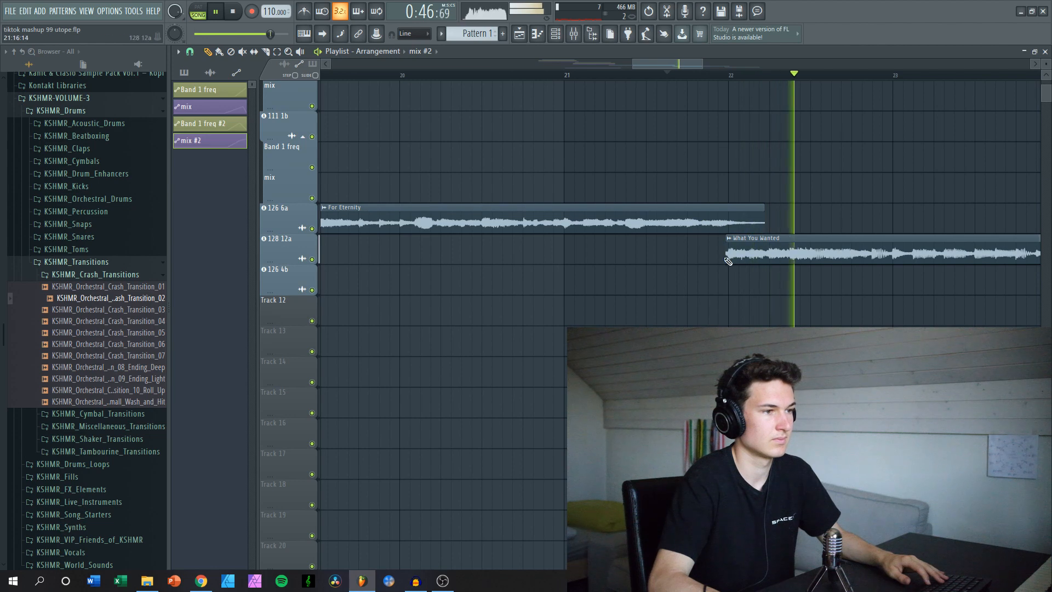
key(space)
scroll(764, 219, down, 4)
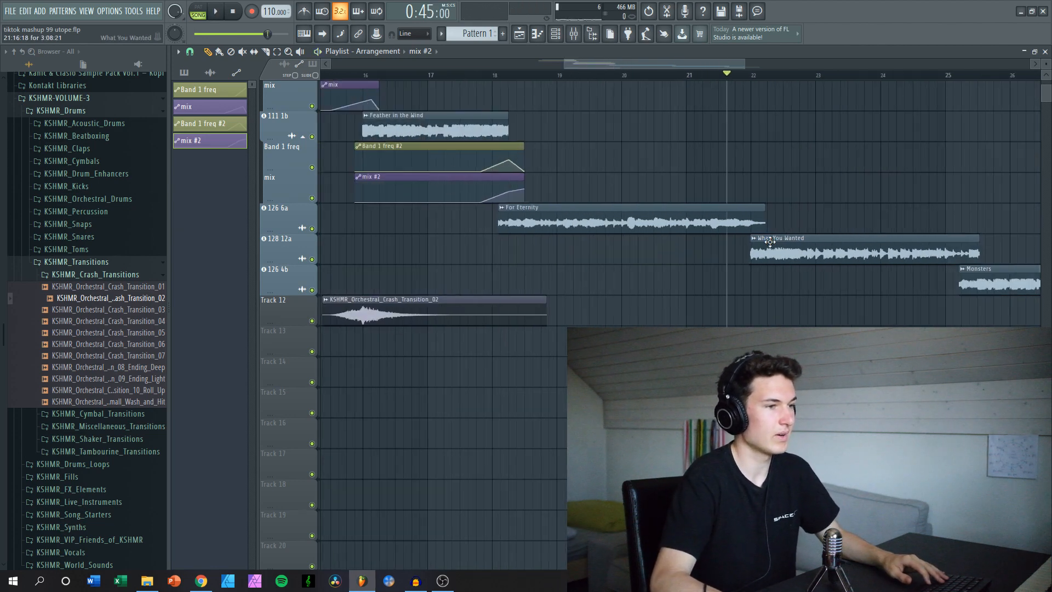
Extend the start of the What You Wanted clip back to about bar 21.5 and play its overlap with For Eternity.
scroll(834, 192, up, 2)
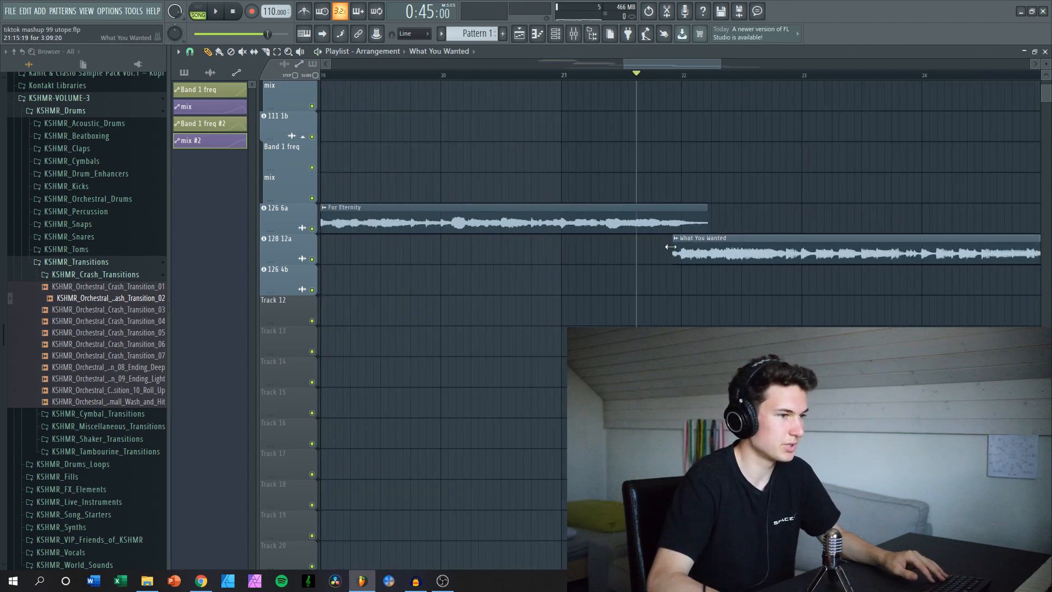
alt+right_click(618, 251)
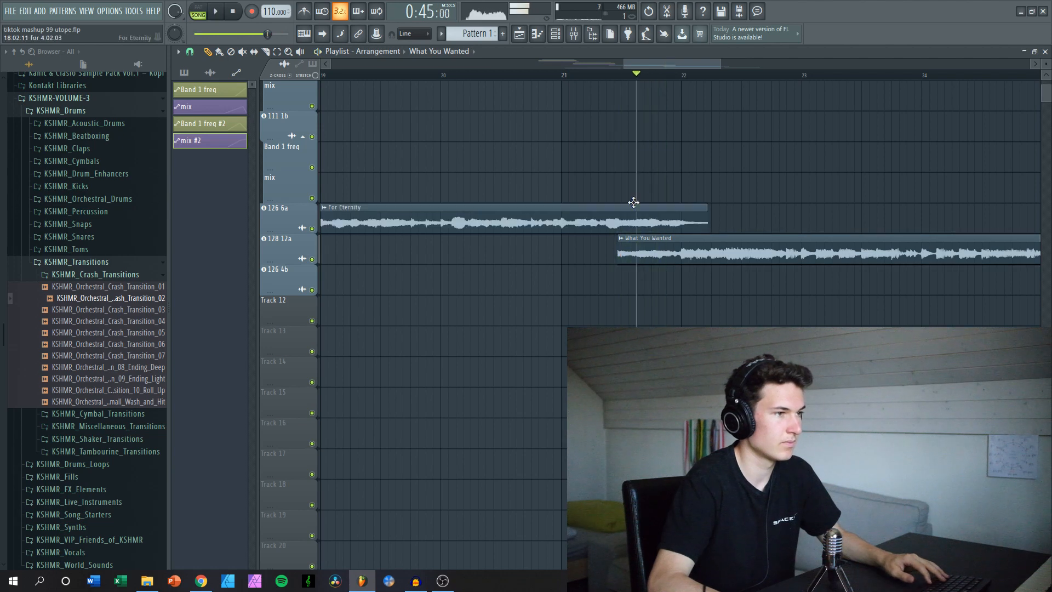
alt+right_click(605, 82)
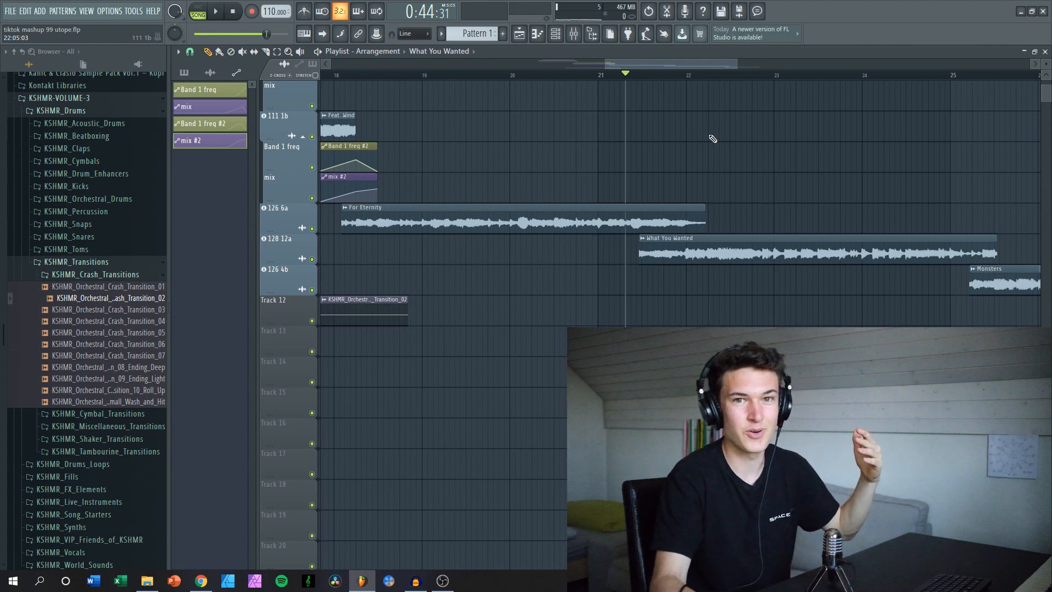
scroll(701, 153, down, 3)
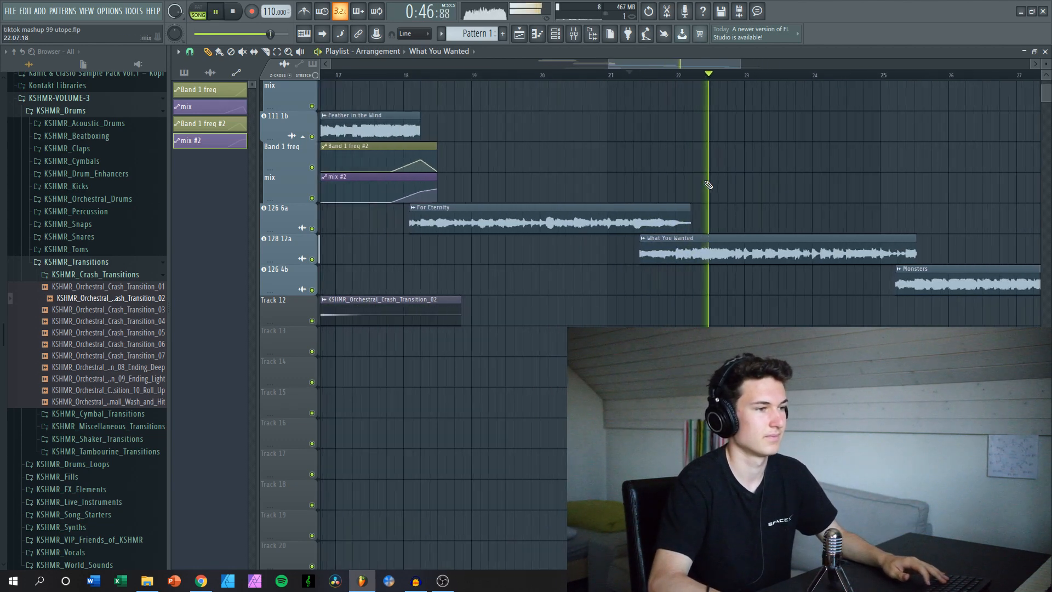
Try trimming the start of the What You Wanted clip to just before bar 22 and replay its transition from For Eternity.
scroll(646, 154, up, 3)
click(549, 75)
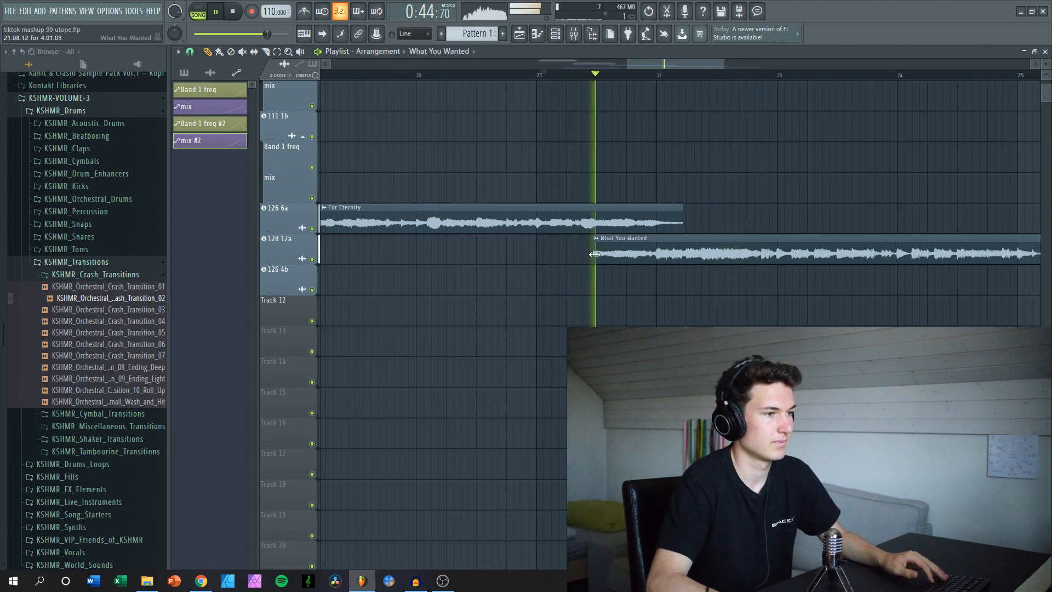
drag(646, 238, 702, 238)
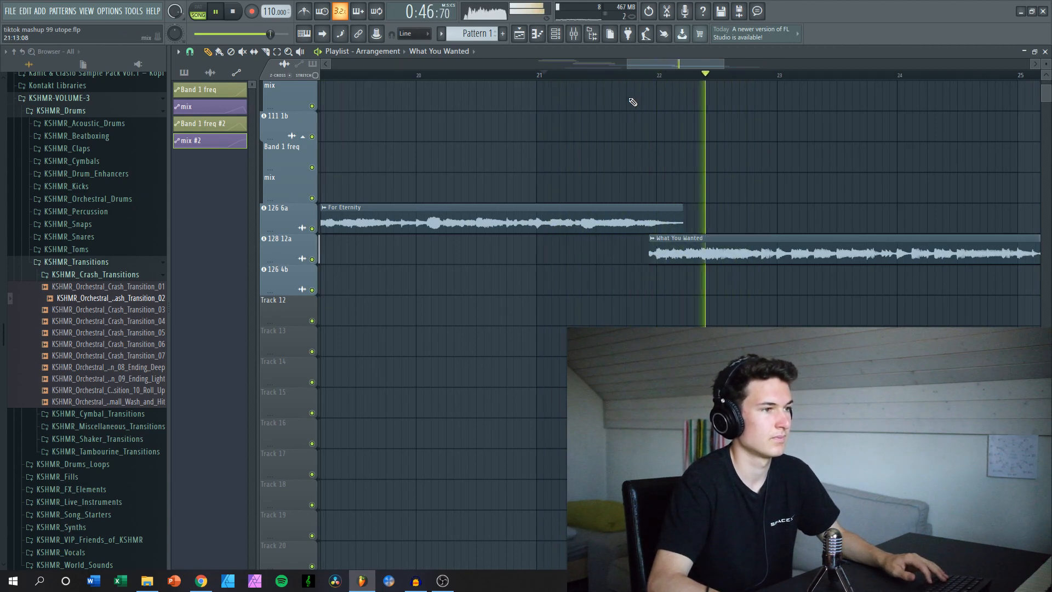
click(620, 64)
scroll(629, 109, down, 4)
scroll(671, 127, up, 3)
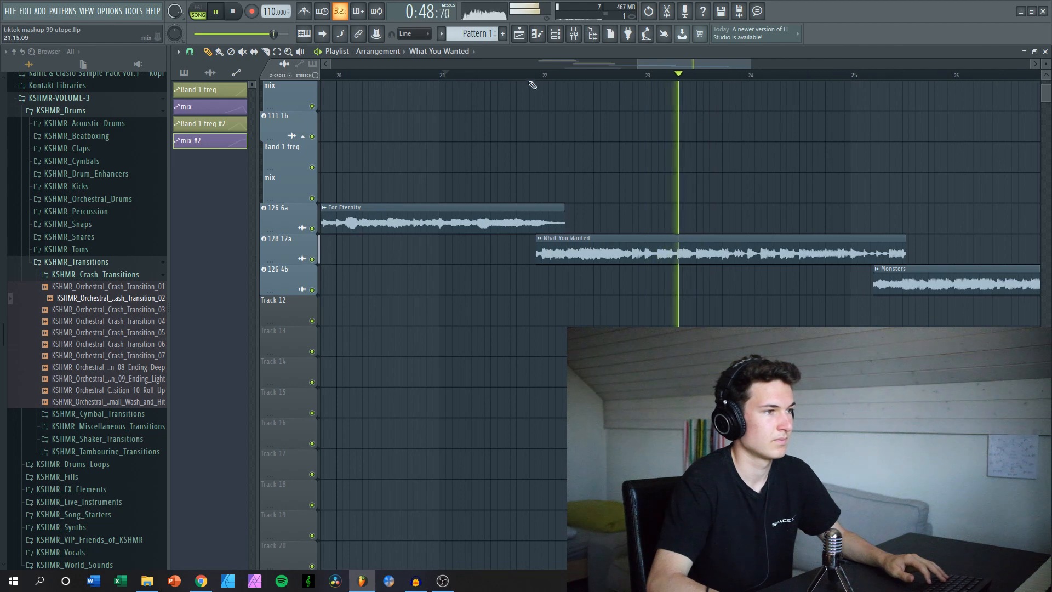
click(515, 74)
scroll(549, 160, up, 2)
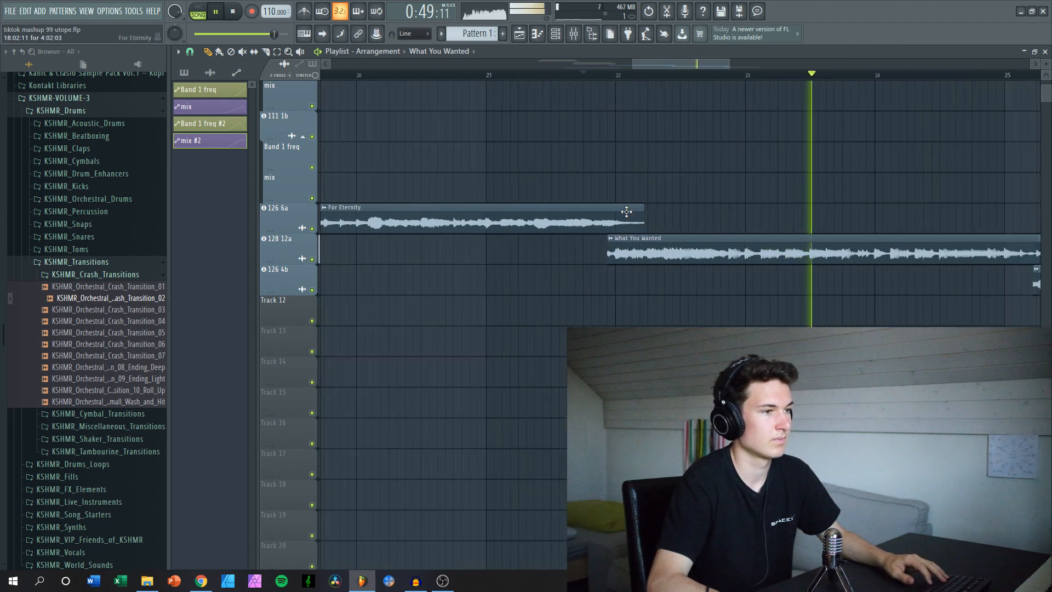
Extend the start of What You Wanted to about bar 21.3, move it and Monsters about half a bar later, and play the transition.
scroll(621, 247, down, 2)
key(space)
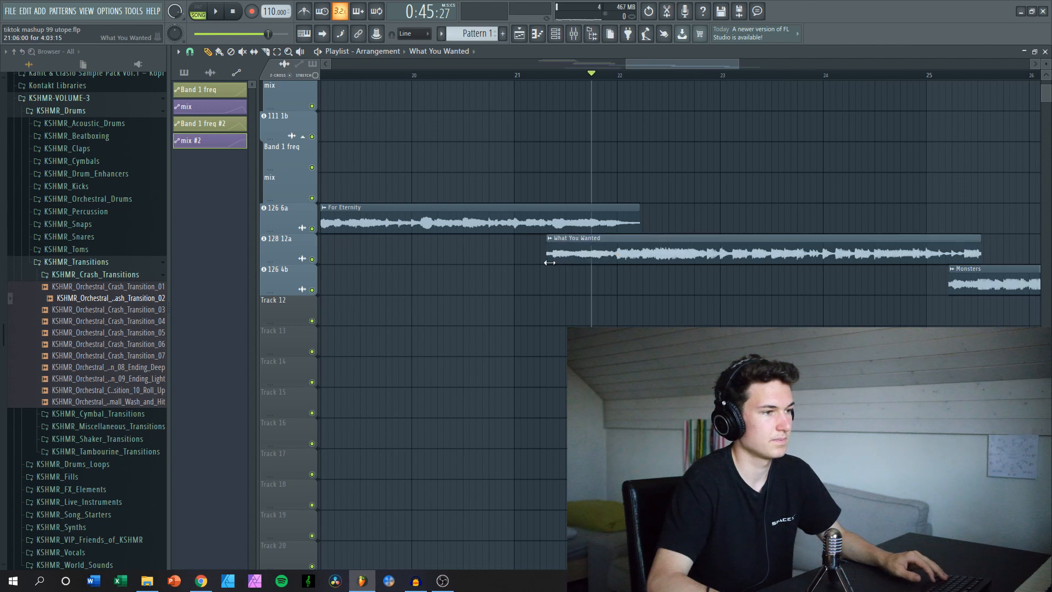
alt+right_click(546, 257)
scroll(543, 258, down, 7)
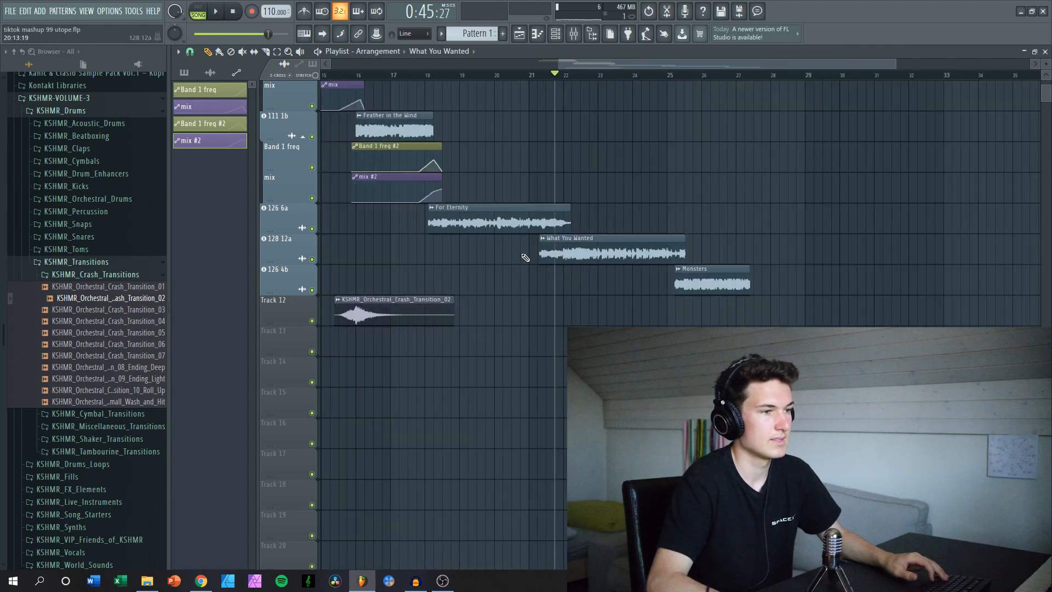
drag(522, 258, 749, 322)
scroll(555, 259, up, 6)
drag(555, 261, 602, 269)
key(space)
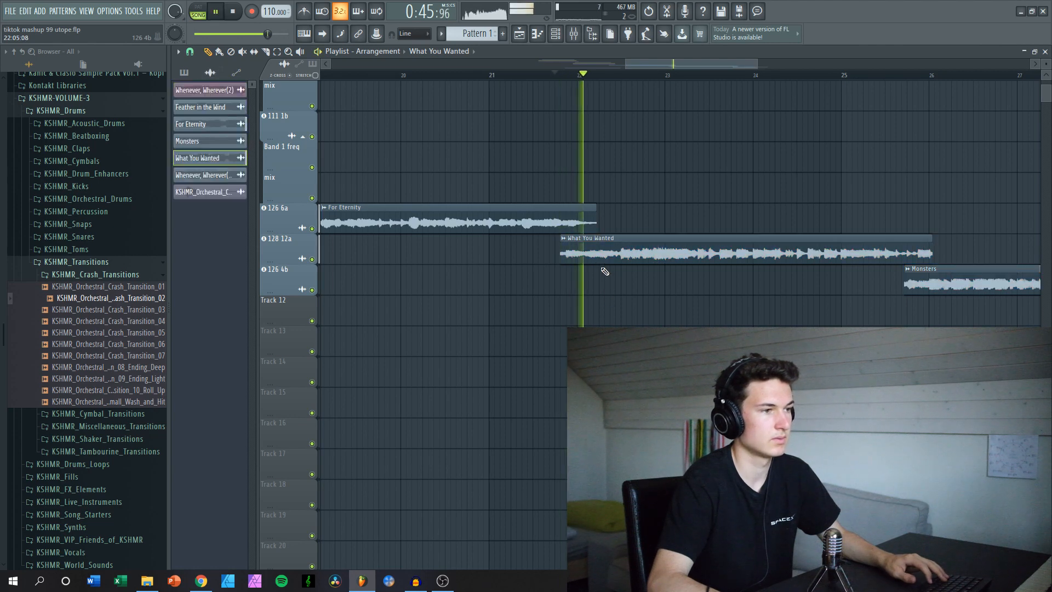
scroll(603, 274, down, 3)
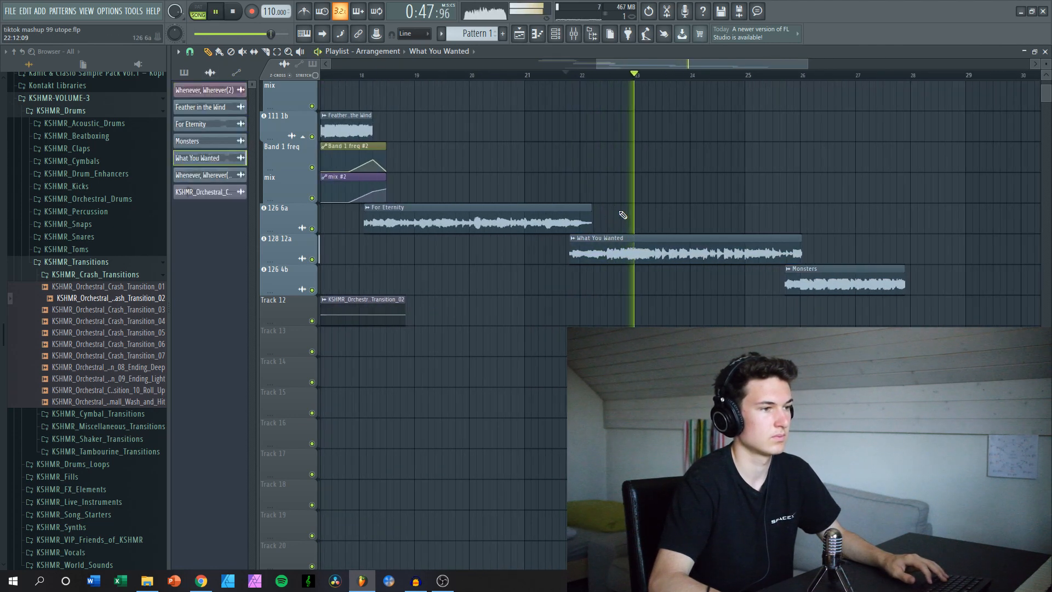
key(space)
Trim the start of the What You Wanted clip to just before bar 22 and play it against For Eternity.
scroll(619, 219, up, 4)
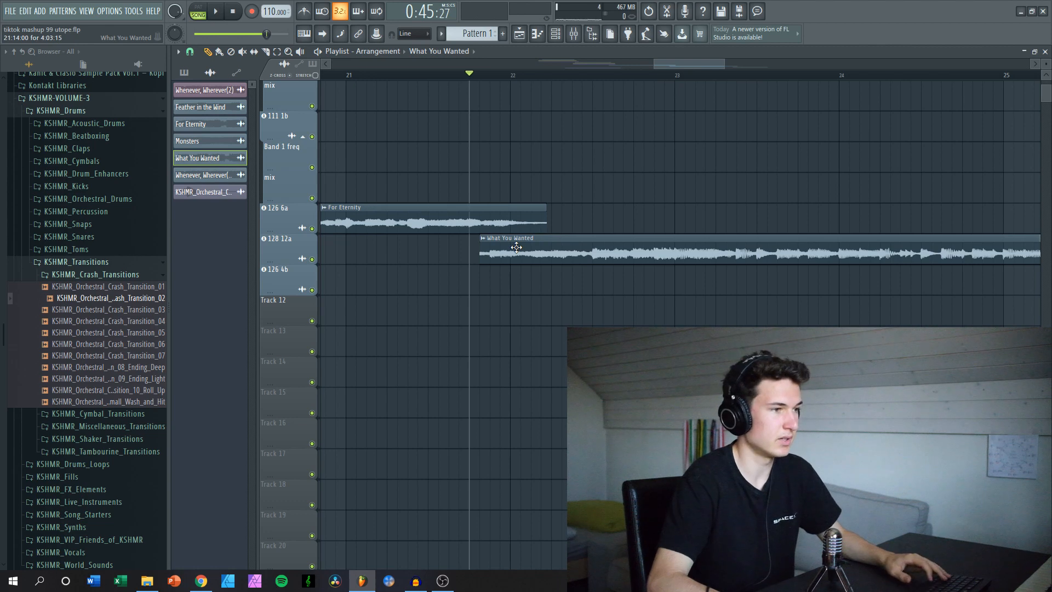
scroll(515, 247, up, 1)
key(space)
key(space)
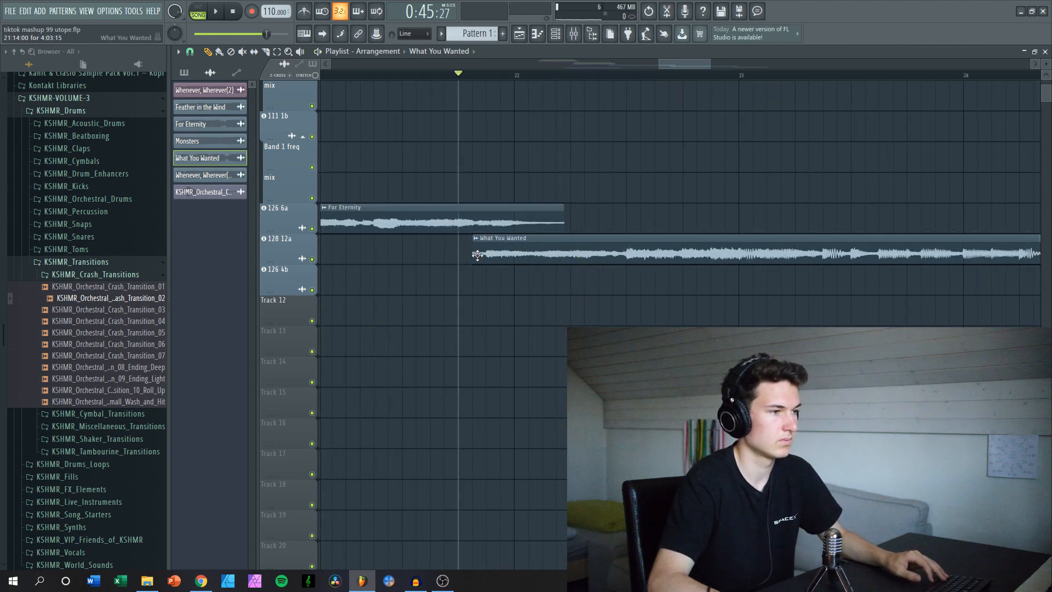
drag(477, 255, 490, 257)
key(space)
scroll(541, 265, down, 4)
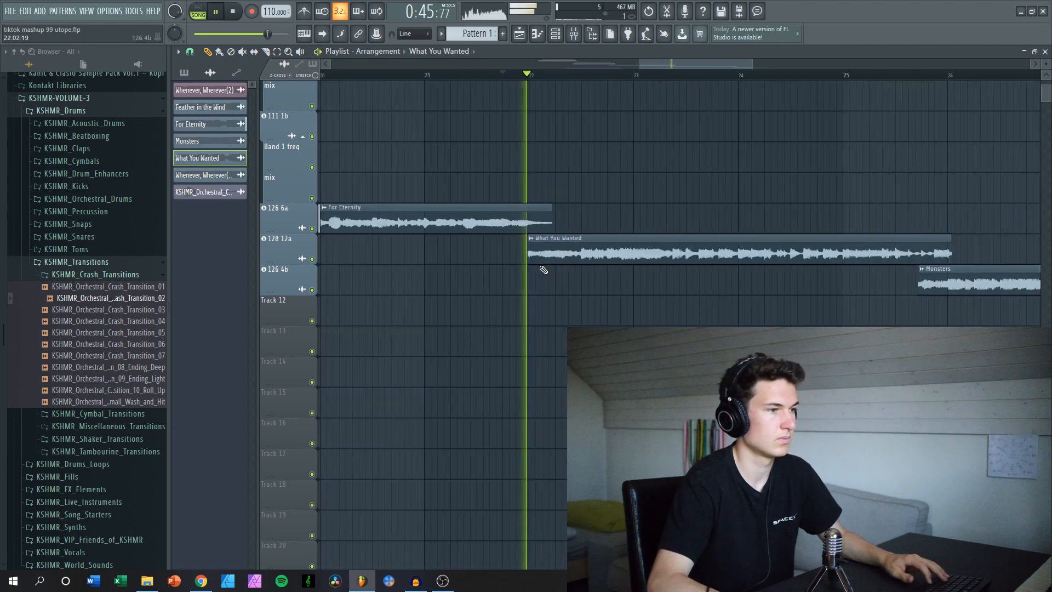
key(space)
key(space)
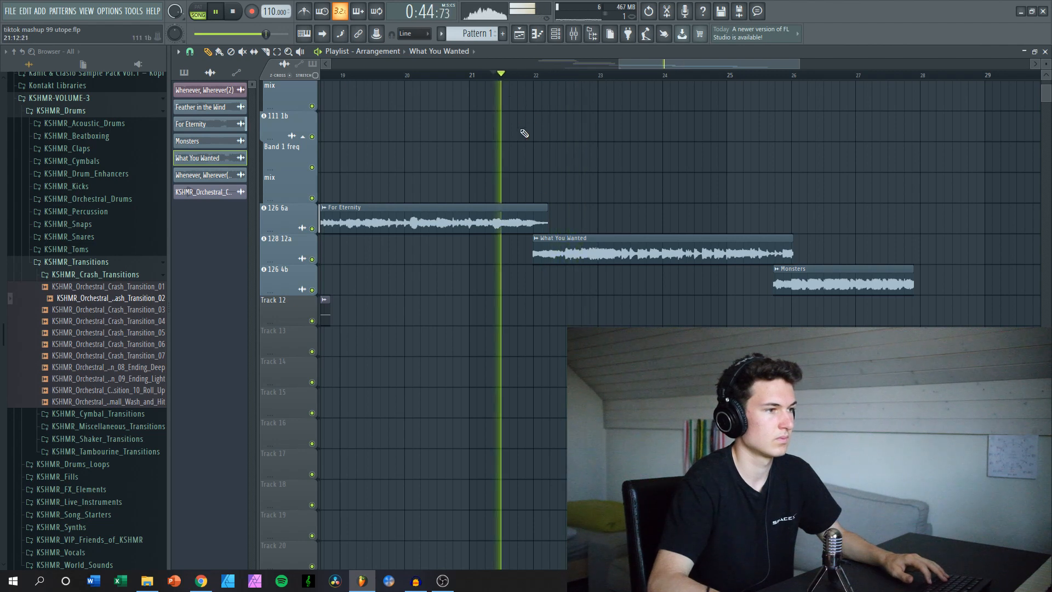
Extend the end of the For Eternity clip to about bar 22.4 and replay its overlap with What You Wanted.
scroll(548, 145, up, 2)
key(space)
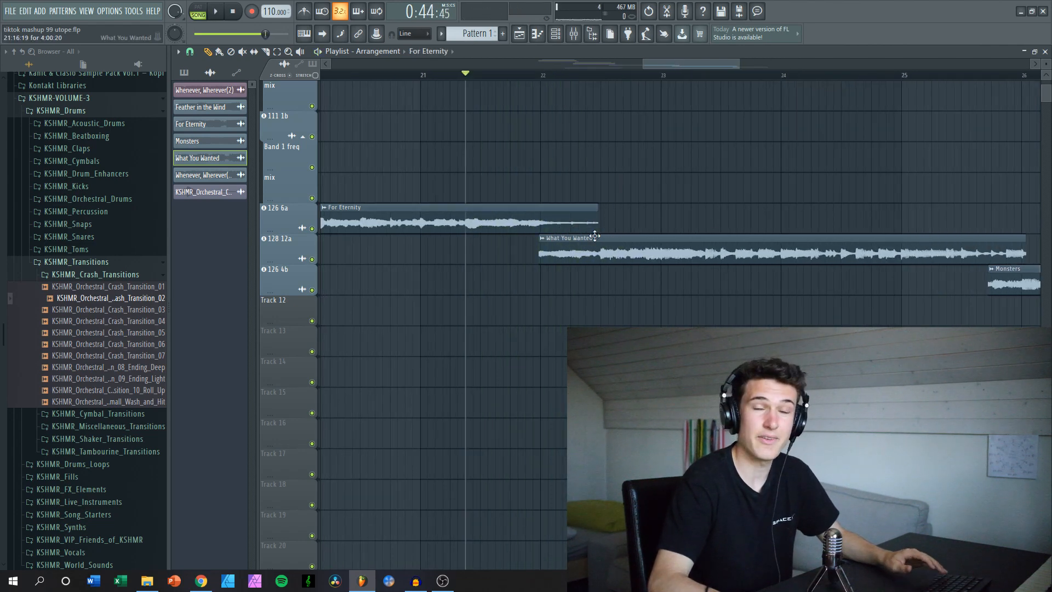
scroll(580, 205, down, 1)
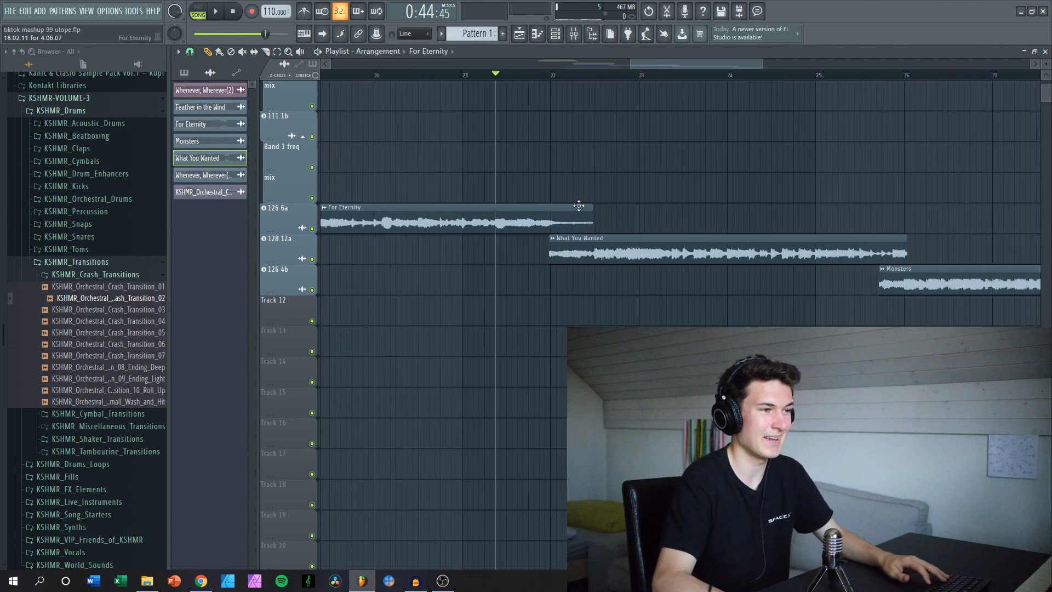
scroll(570, 192, up, 1)
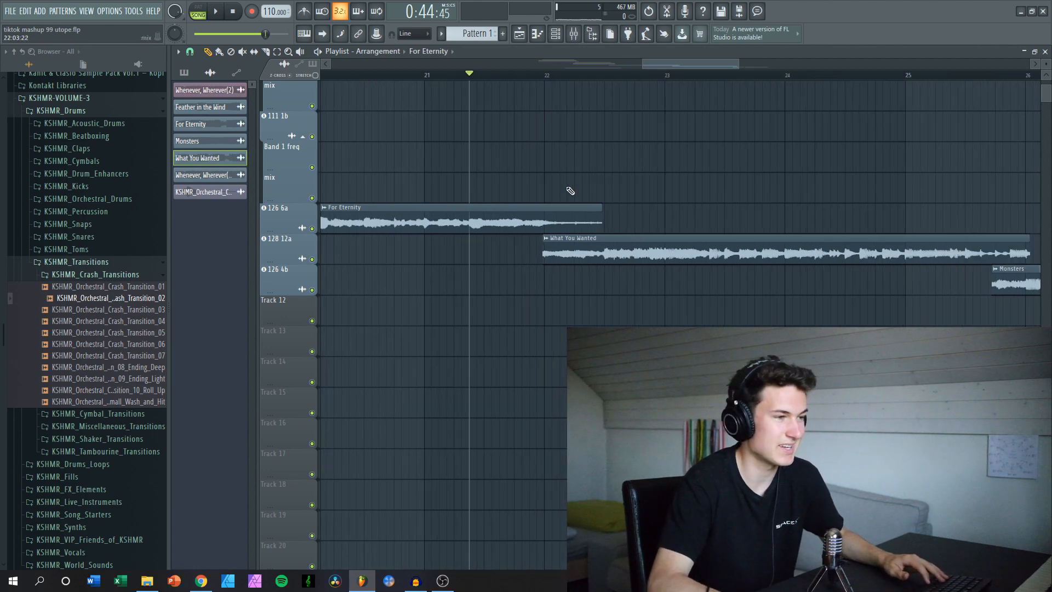
scroll(556, 178, down, 1)
key(space)
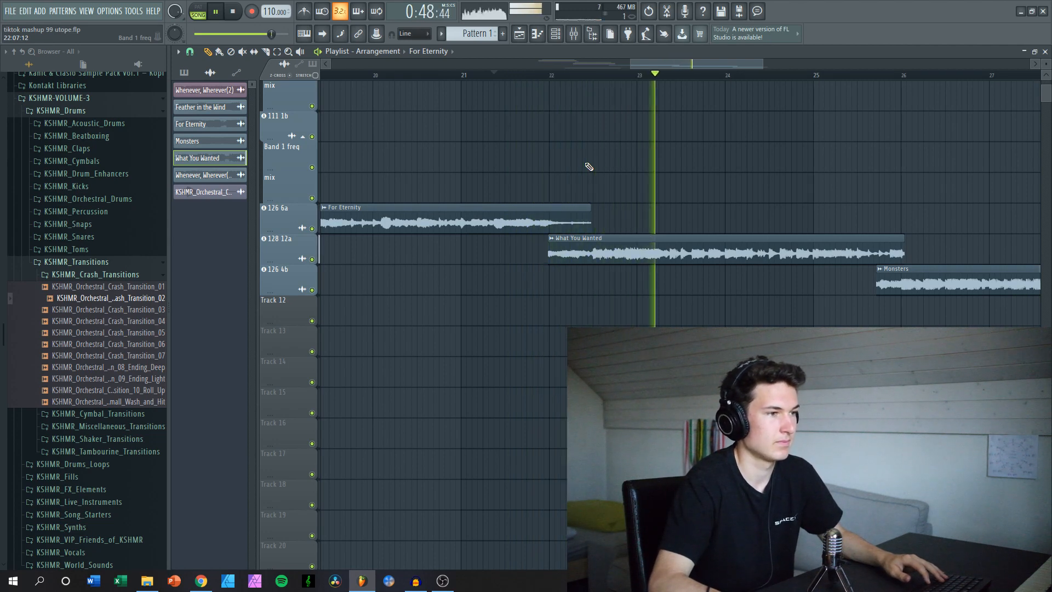
key(space)
Audition the start of What You Wanted on its own and replay its transition from For Eternity with both clips audible.
scroll(584, 176, up, 2)
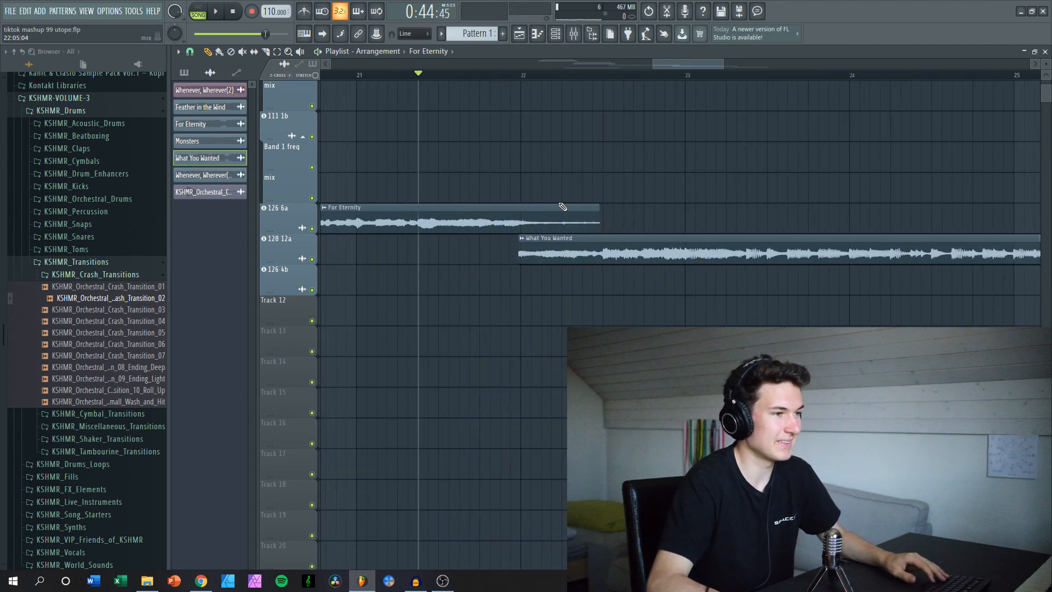
alt+right_click(523, 251)
scroll(523, 246, up, 2)
alt+right_click(517, 246)
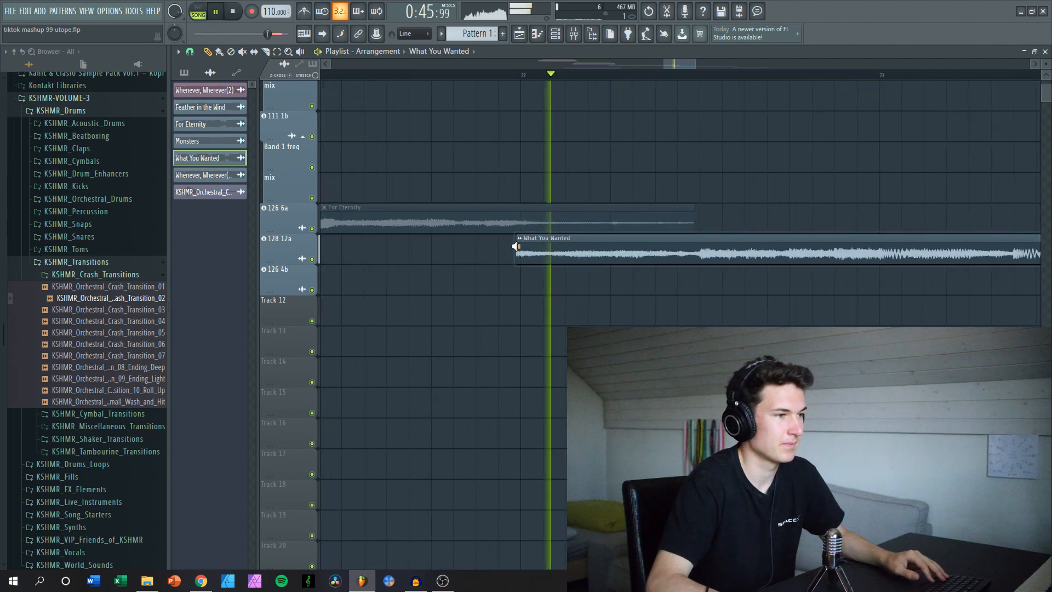
key(space)
scroll(520, 246, down, 2)
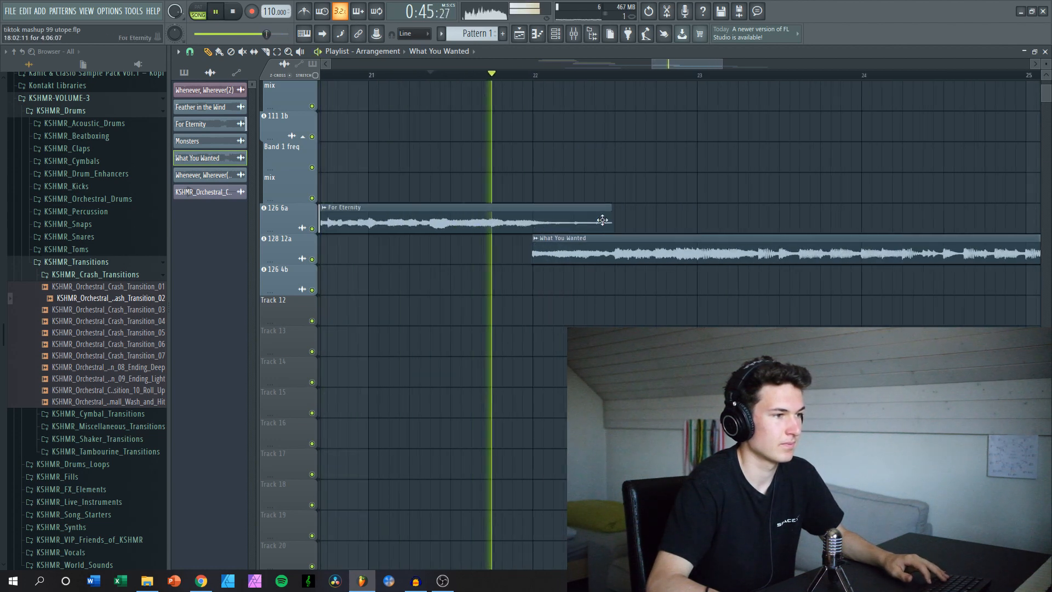
scroll(602, 218, down, 4)
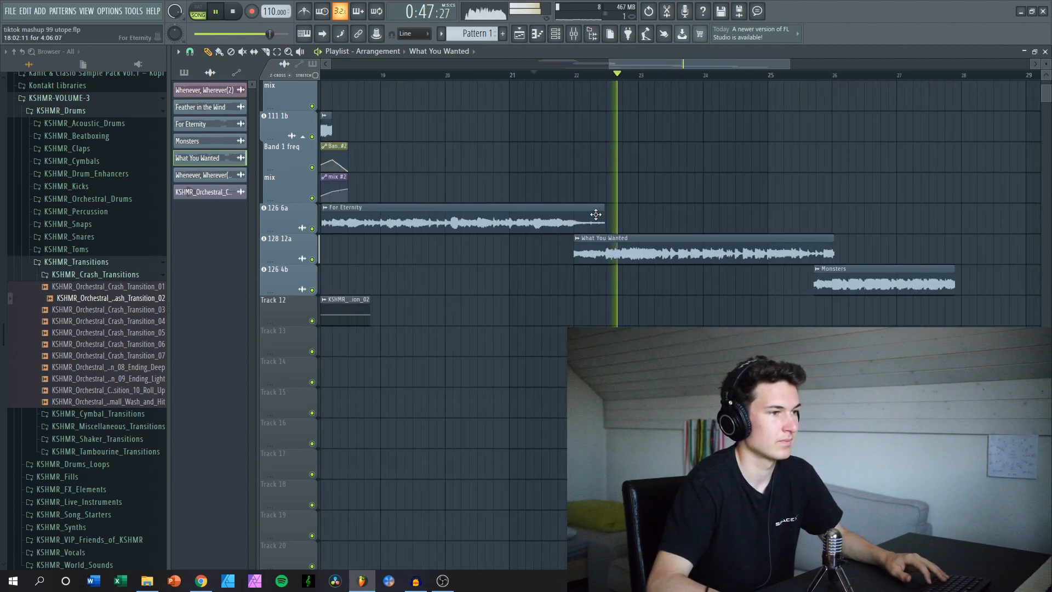
key(space)
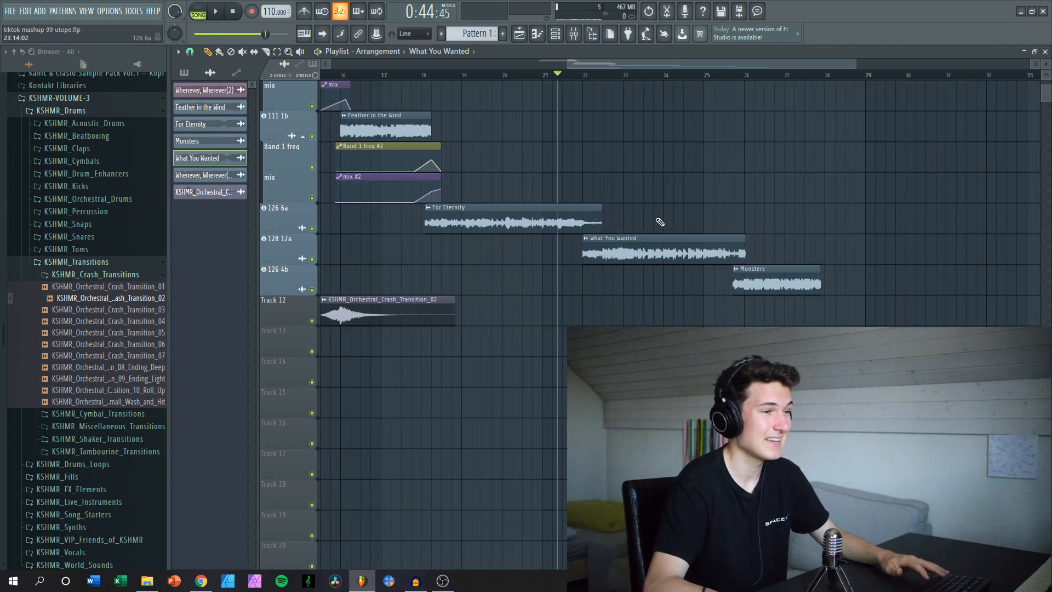
Create an automation clip for the project tempo and copy the value of its first point.
scroll(620, 201, up, 4)
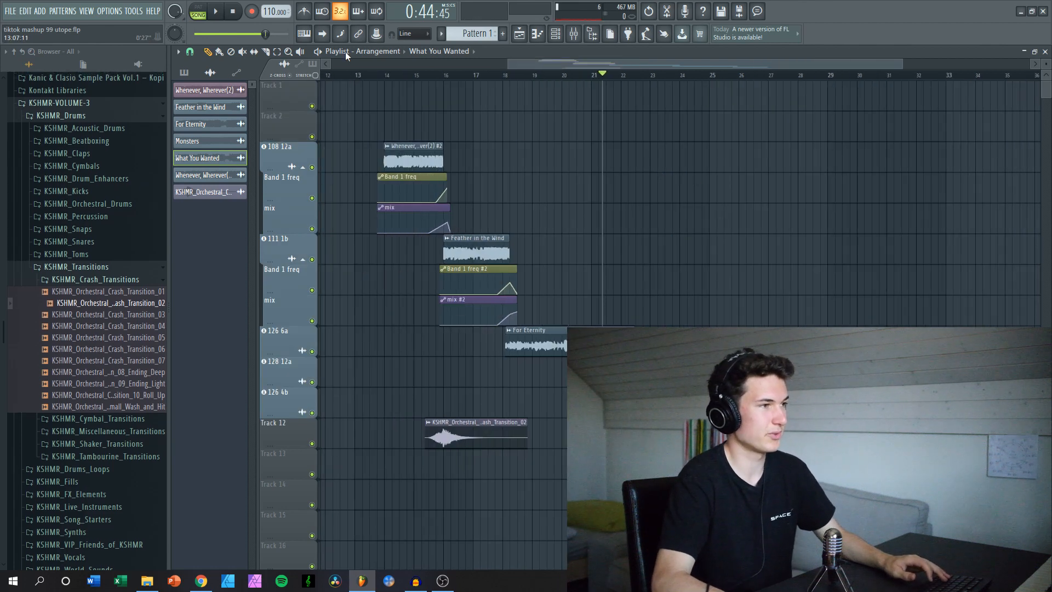
right_click(266, 11)
click(305, 75)
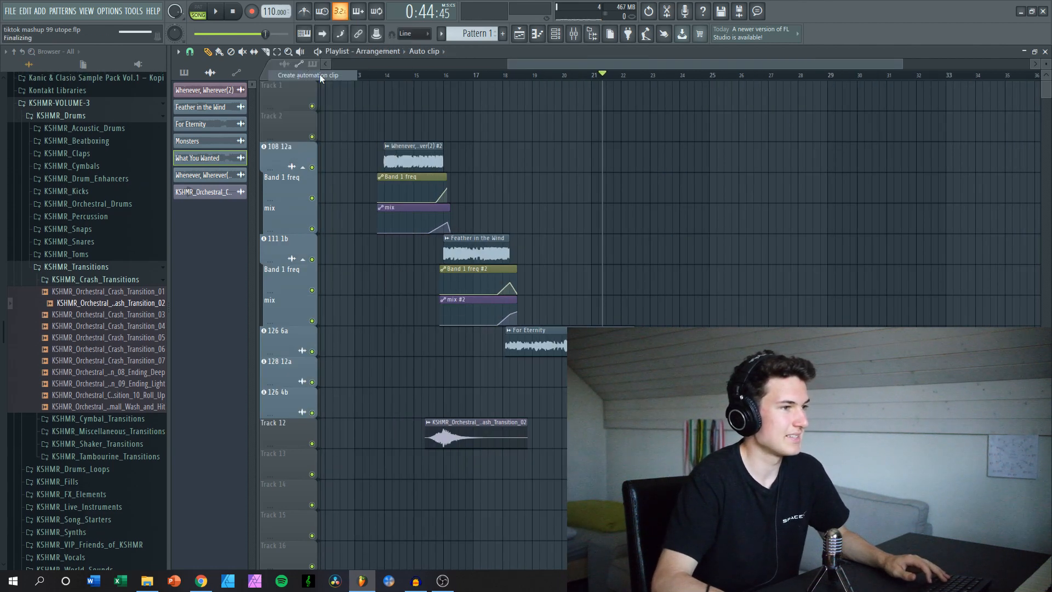
right_click(323, 102)
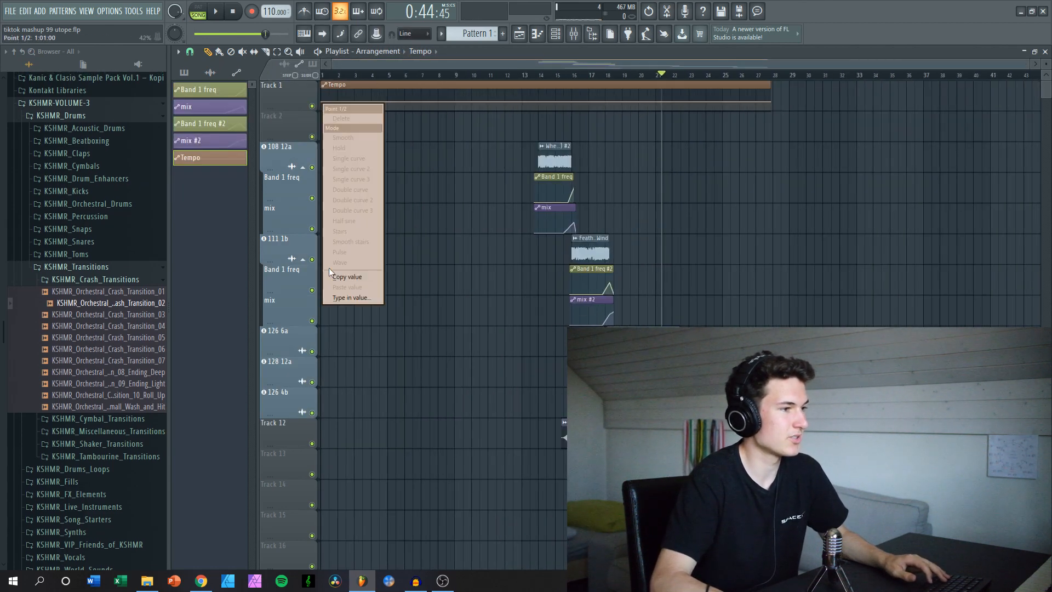
click(368, 275)
Add a tempo automation point at bar 18 and paste the copied starting value into it.
scroll(619, 91, up, 5)
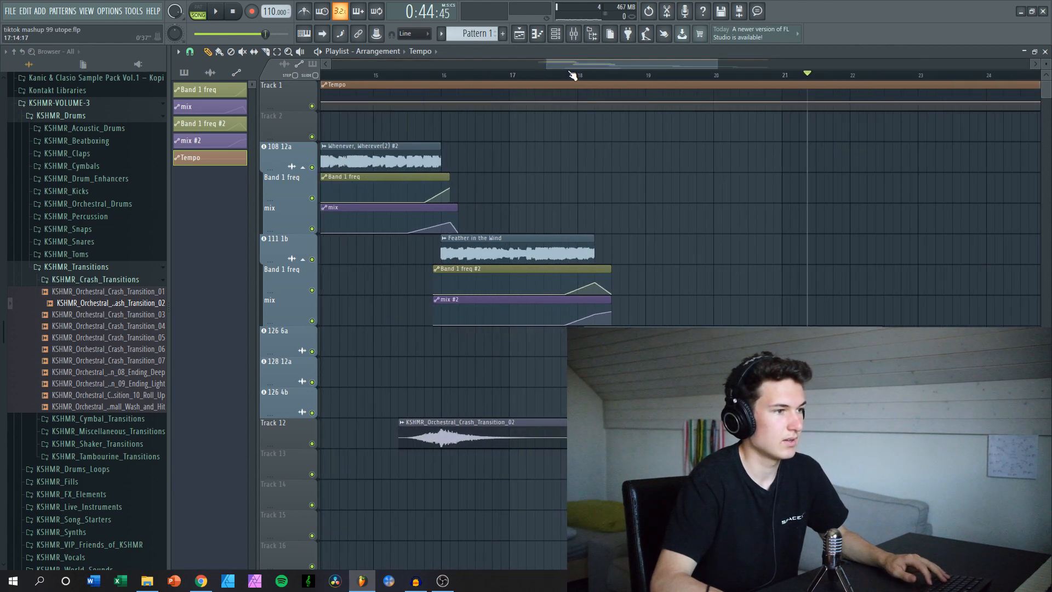
click(570, 73)
key(space)
scroll(575, 119, up, 3)
key(space)
right_click(585, 103)
right_click(585, 104)
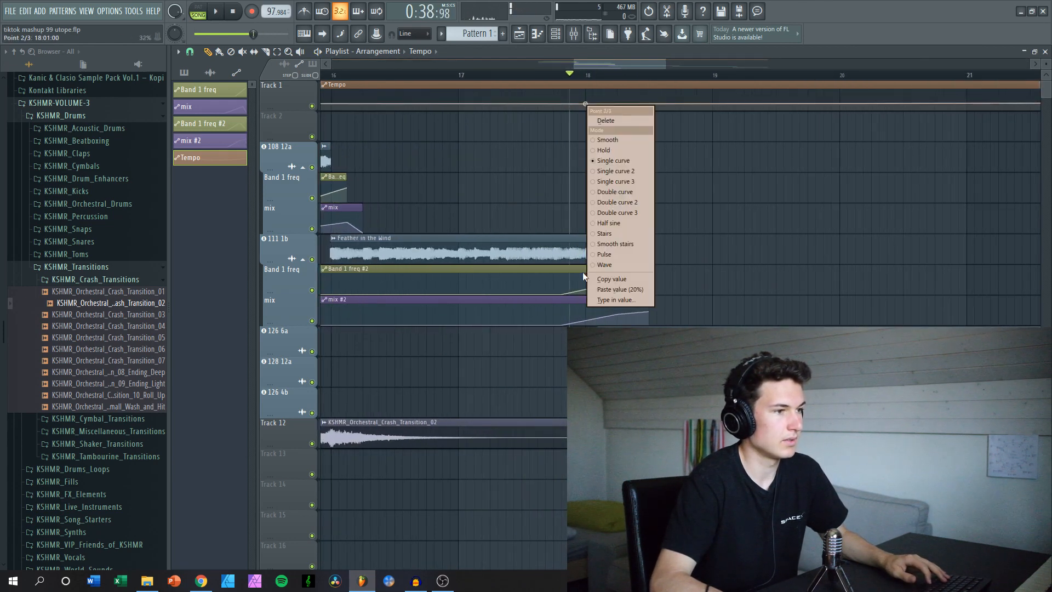
click(599, 290)
Set the tempo to 126 BPM, copy that value and paste it into a new tempo automation point where Feather in the Wind ends.
scroll(595, 241, down, 3)
click(642, 74)
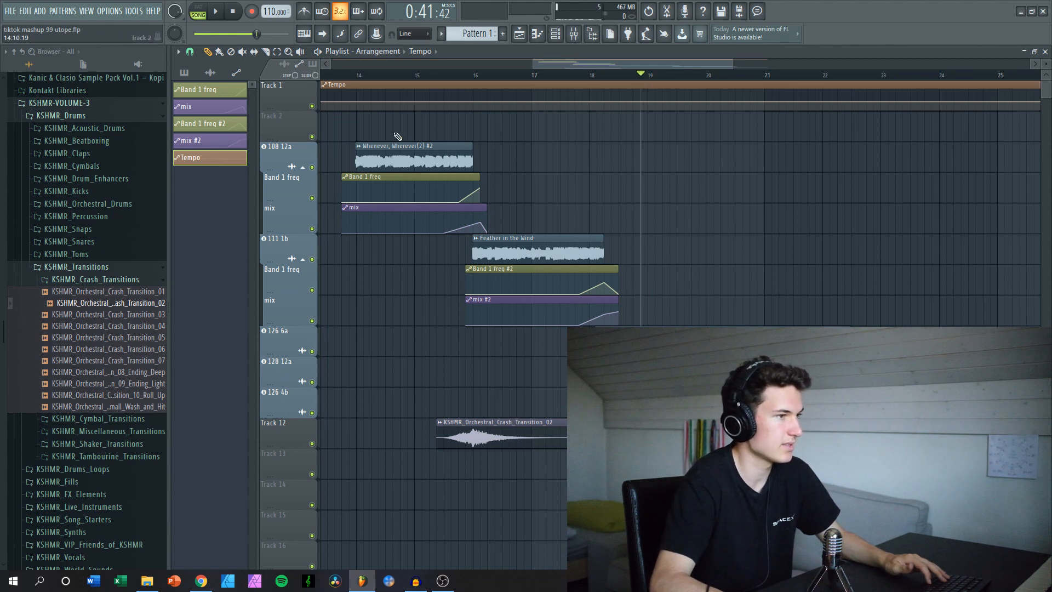
click(423, 76)
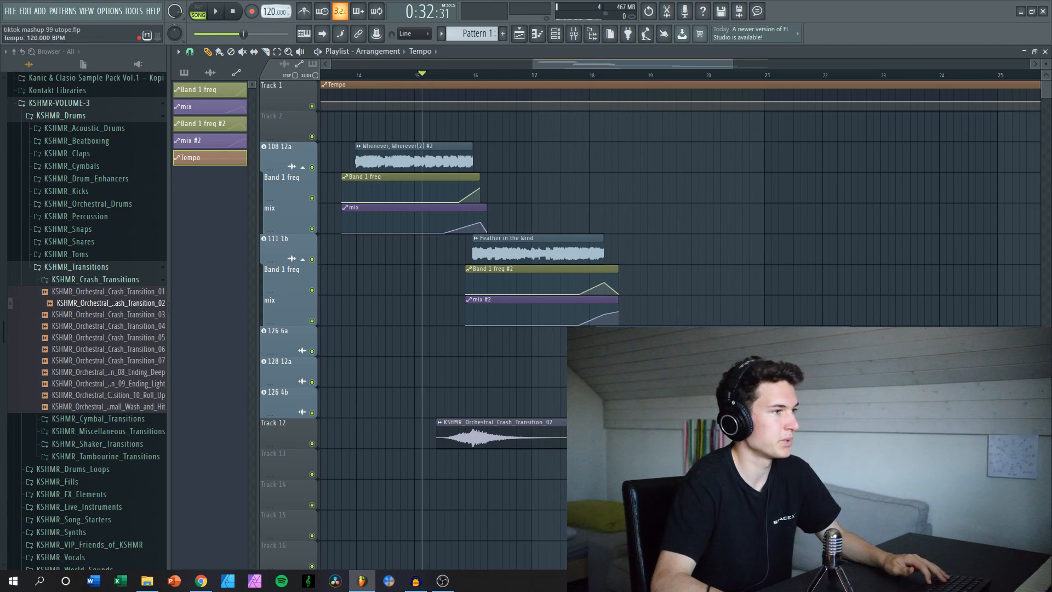
right_click(265, 12)
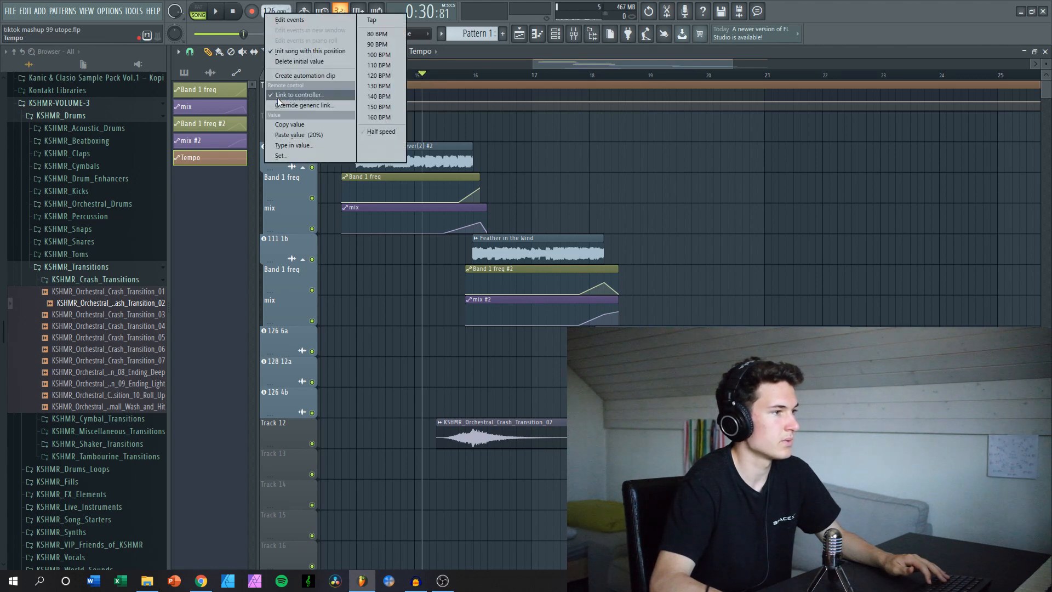
click(278, 125)
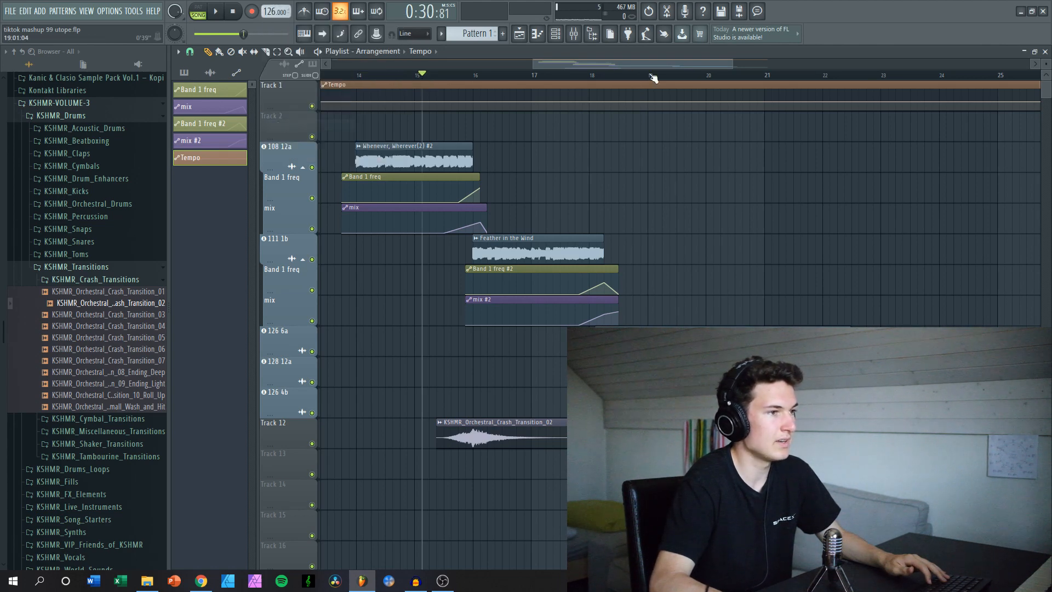
right_click(605, 103)
click(635, 287)
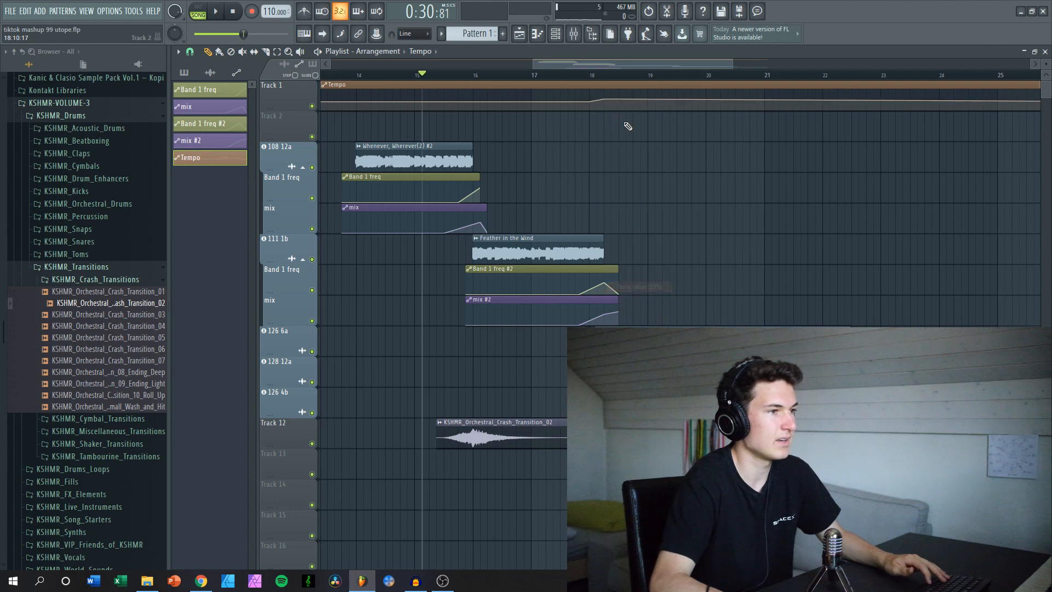
Play the section around bar 18 to hear the tempo ramp from Feather in the Wind into For Eternity.
scroll(596, 129, up, 3)
click(595, 77)
key(space)
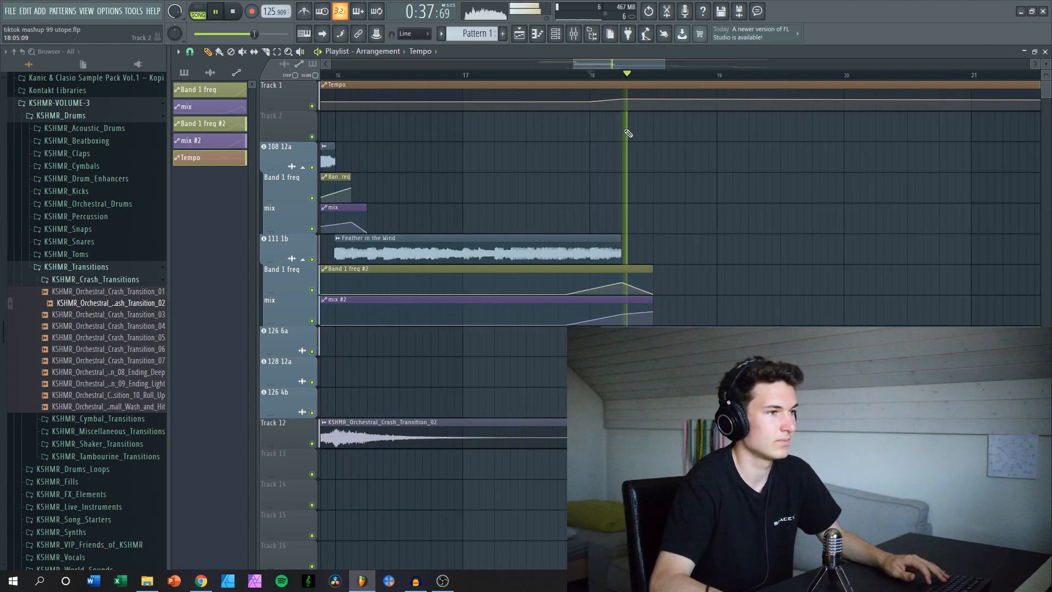
click(542, 75)
scroll(603, 171, down, 3)
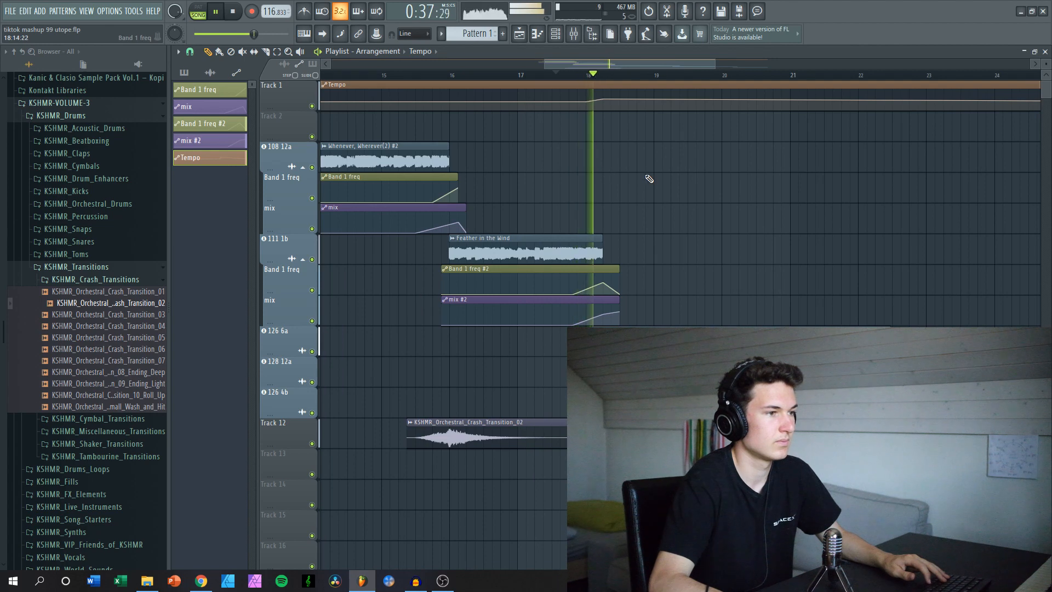
Set the final point of the tempo automation to the copied 126 BPM value so the tempo stays level after the ramp.
scroll(630, 175, down, 2)
key(space)
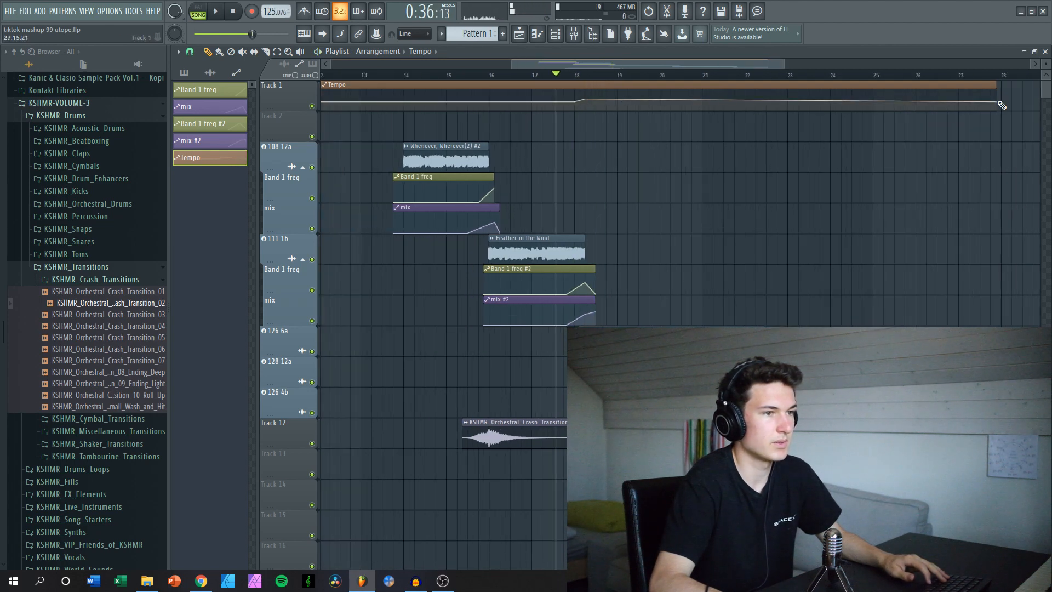
scroll(913, 134, down, 2)
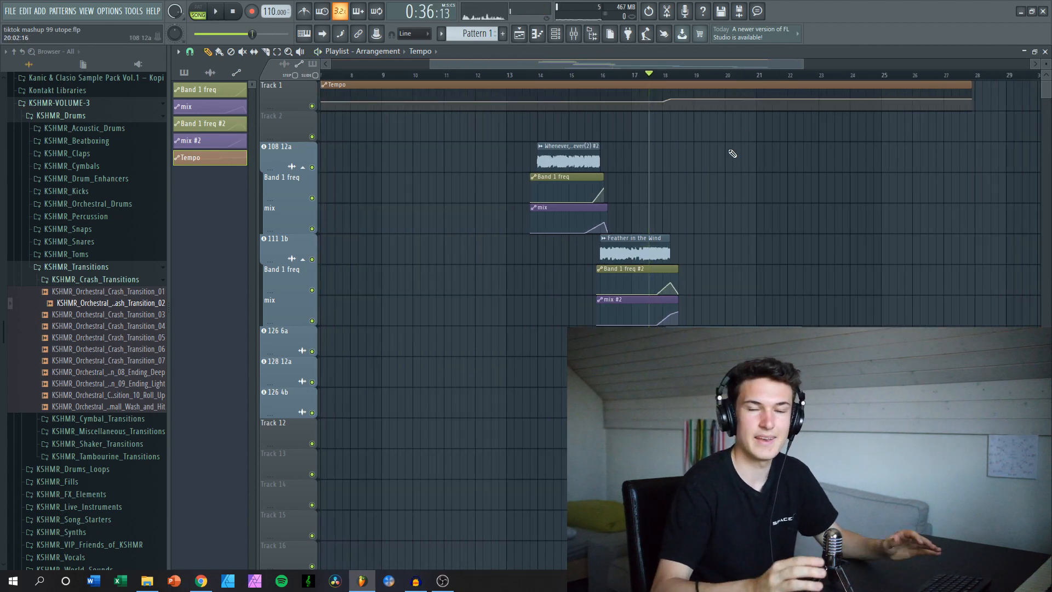
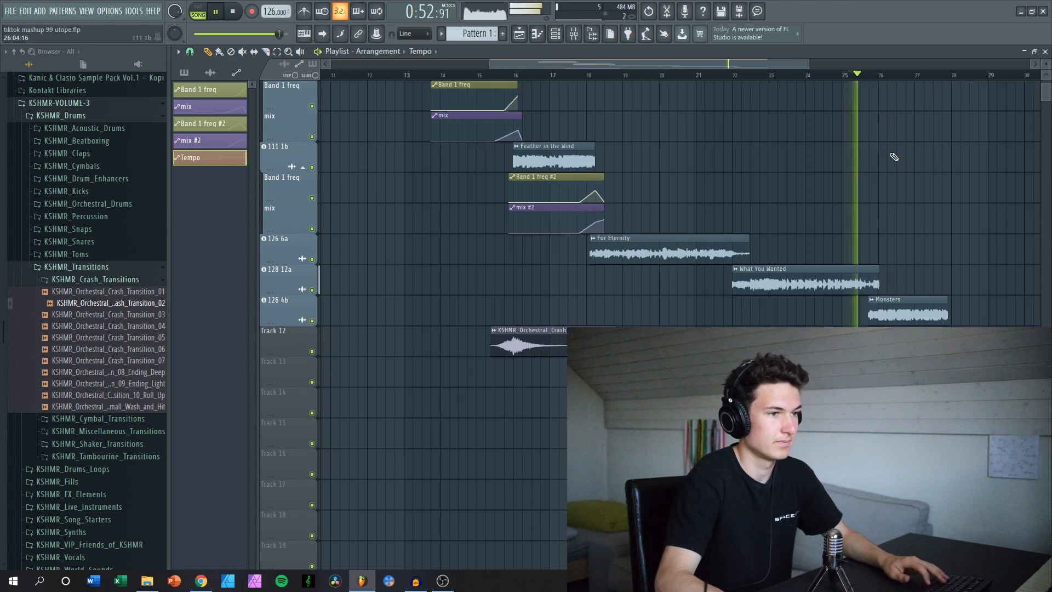
Play the end of What You Wanted, slice the clip just before bar 26 and delete the leftover piece.
scroll(865, 201, up, 5)
click(619, 74)
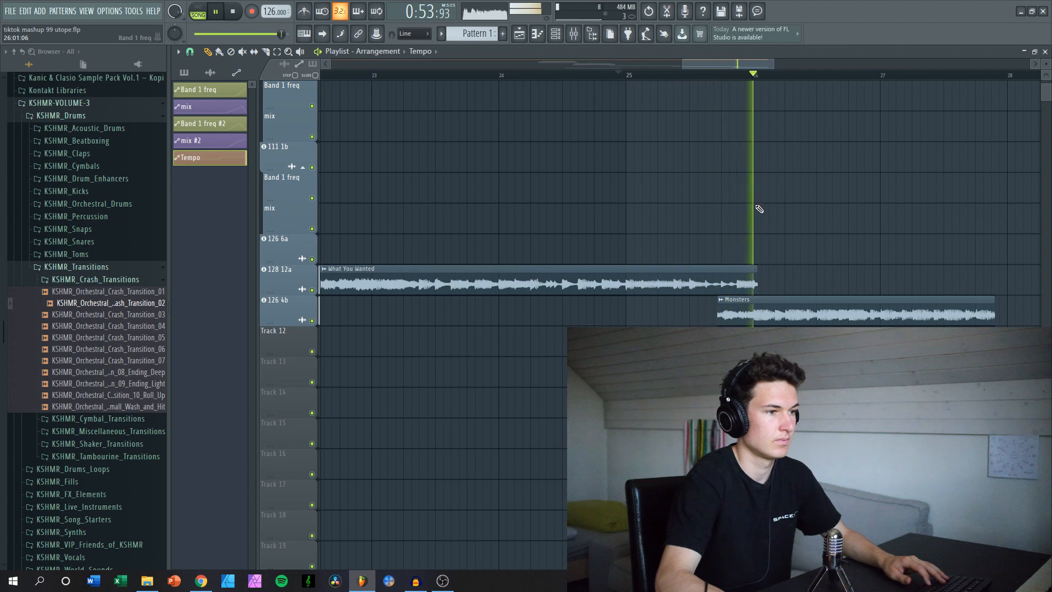
key(space)
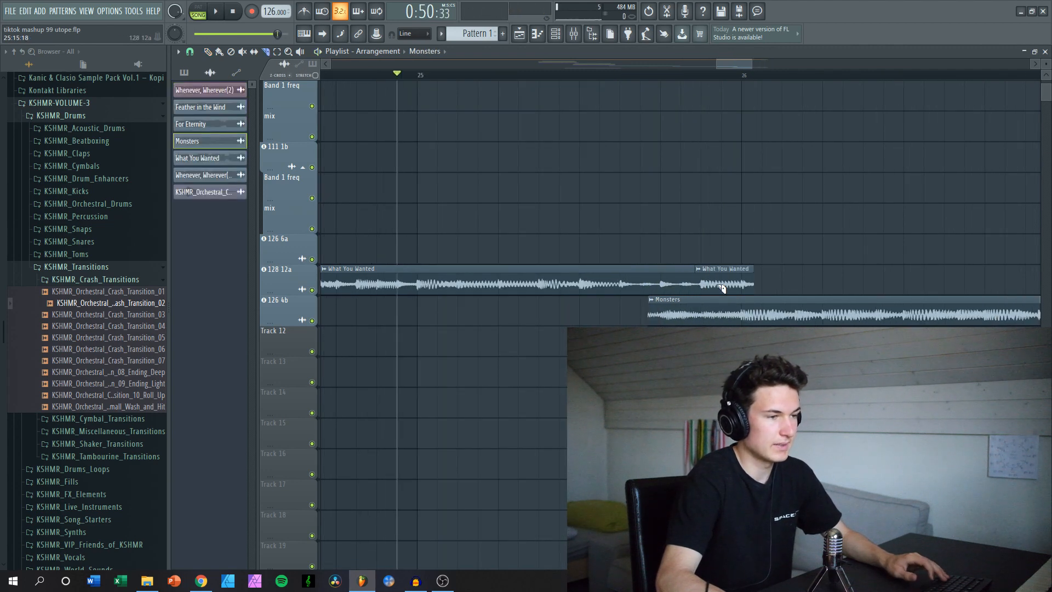
right_click(721, 287)
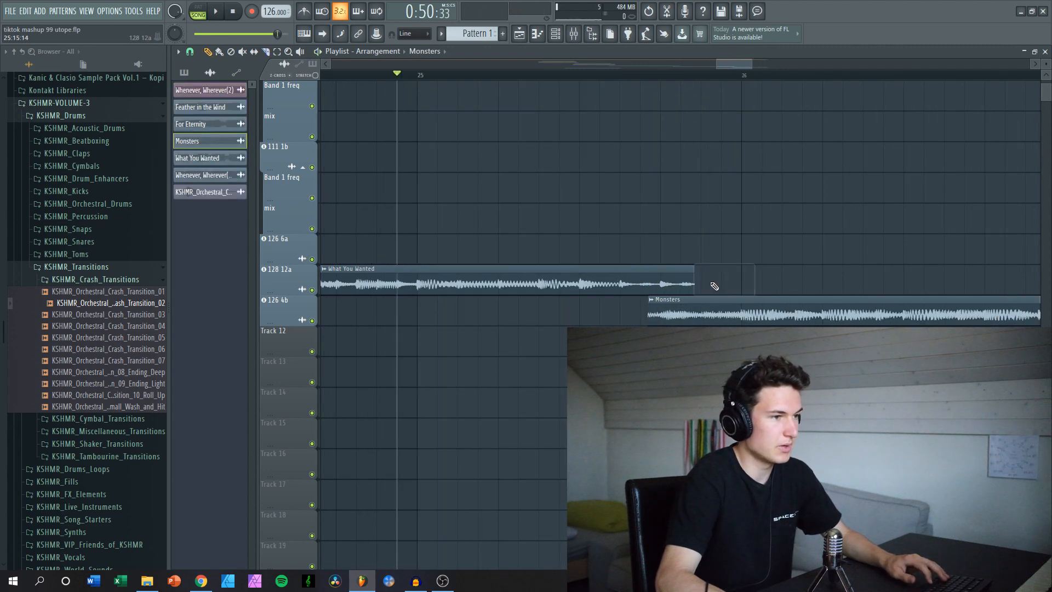
Move the Monsters clip about a quarter bar earlier so it overlaps the end of What You Wanted, and play the transition.
click(601, 75)
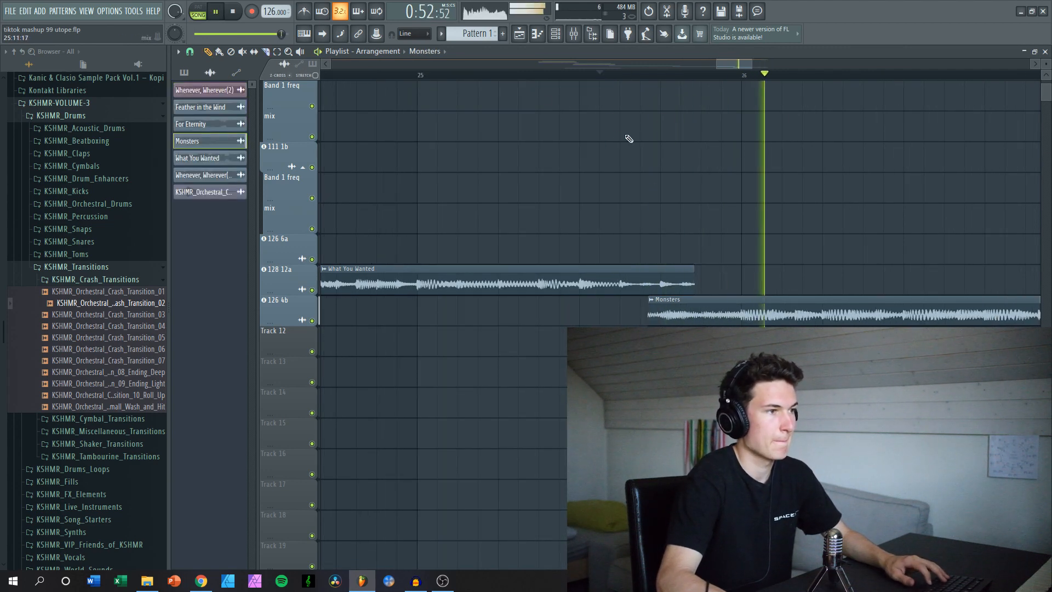
click(515, 76)
scroll(681, 180, down, 4)
scroll(693, 253, up, 3)
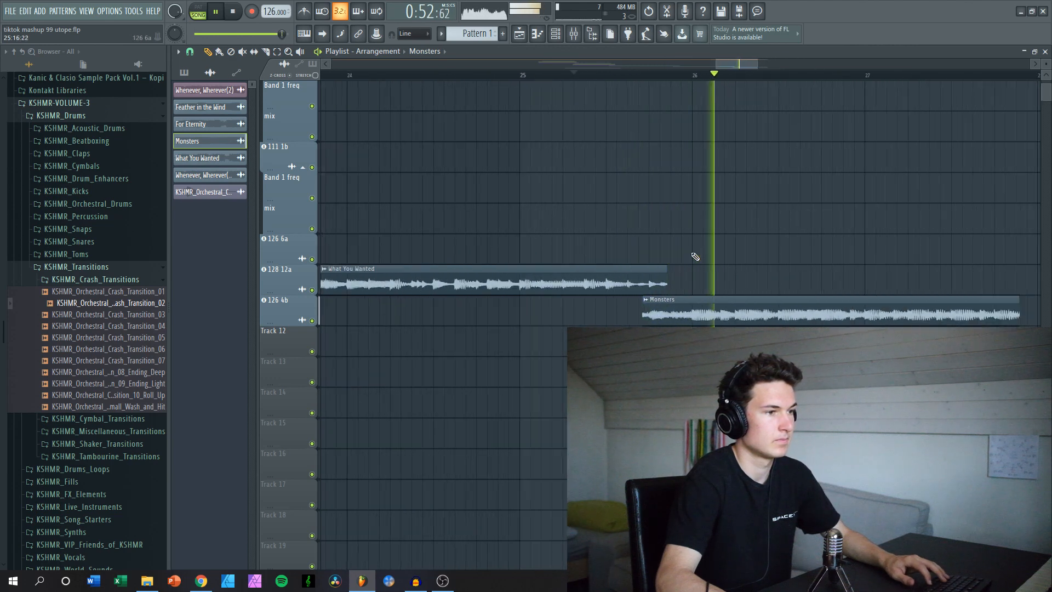
key(space)
drag(615, 315, 546, 318)
key(space)
key(space)
Mark the What You Wanted section up to bar 26 and load the AAMinimix Chain state onto its mixer track.
scroll(578, 319, down, 2)
scroll(579, 320, up, 2)
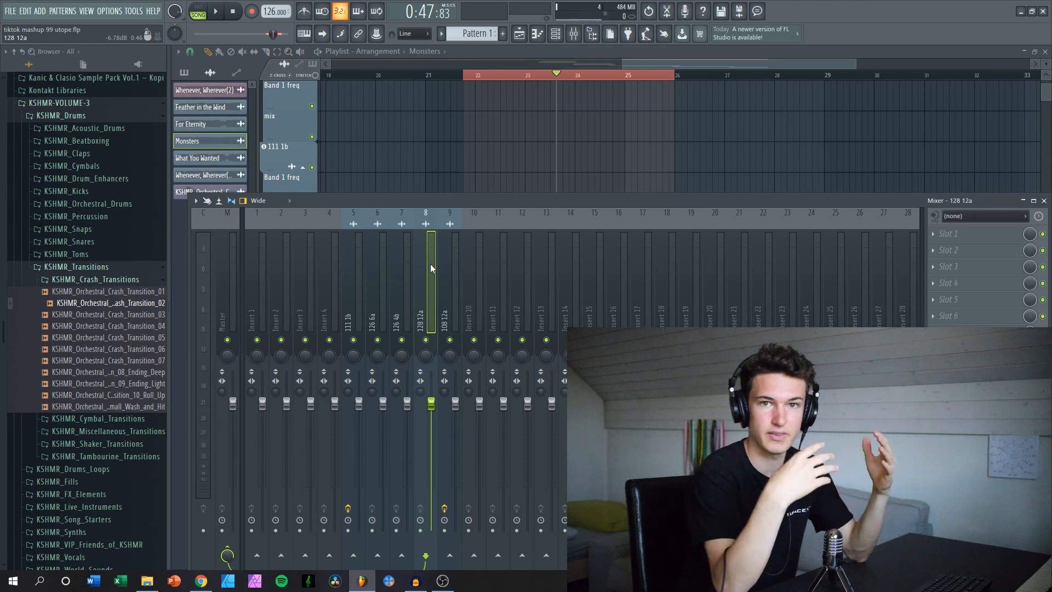
right_click(431, 268)
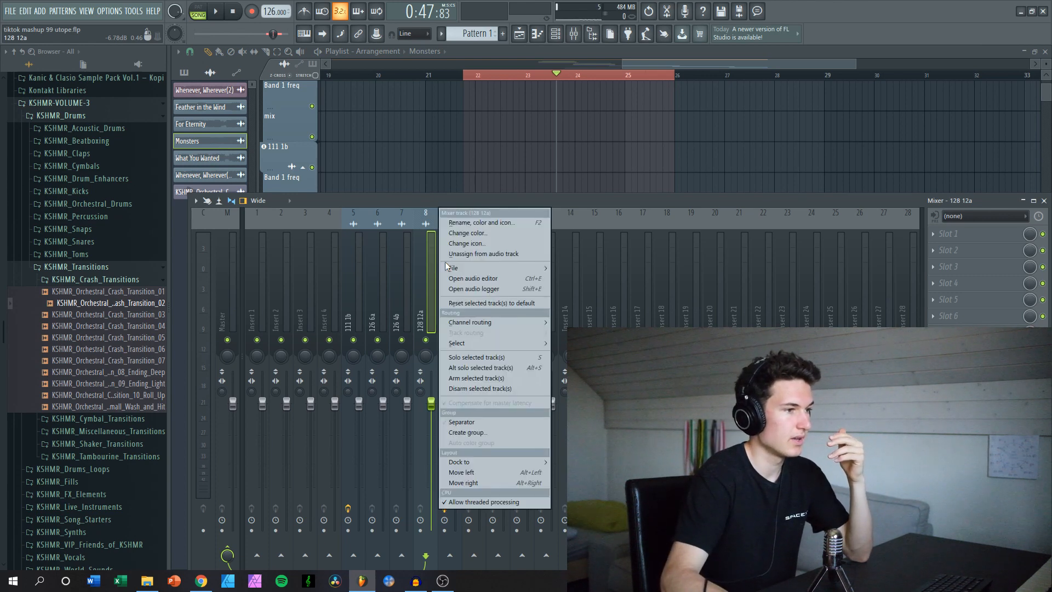
mouse_move(455, 268)
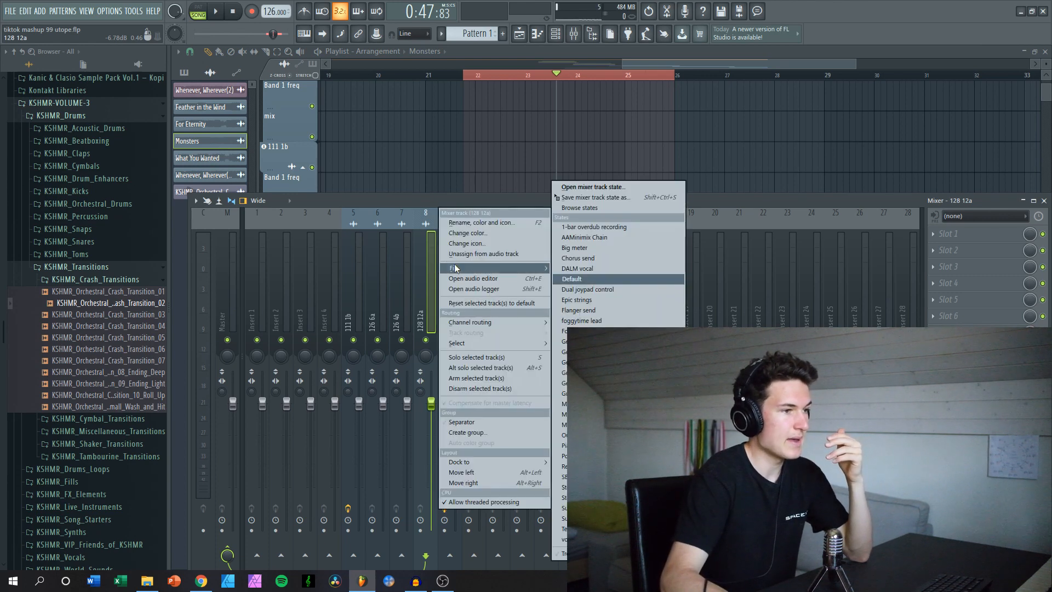
click(576, 240)
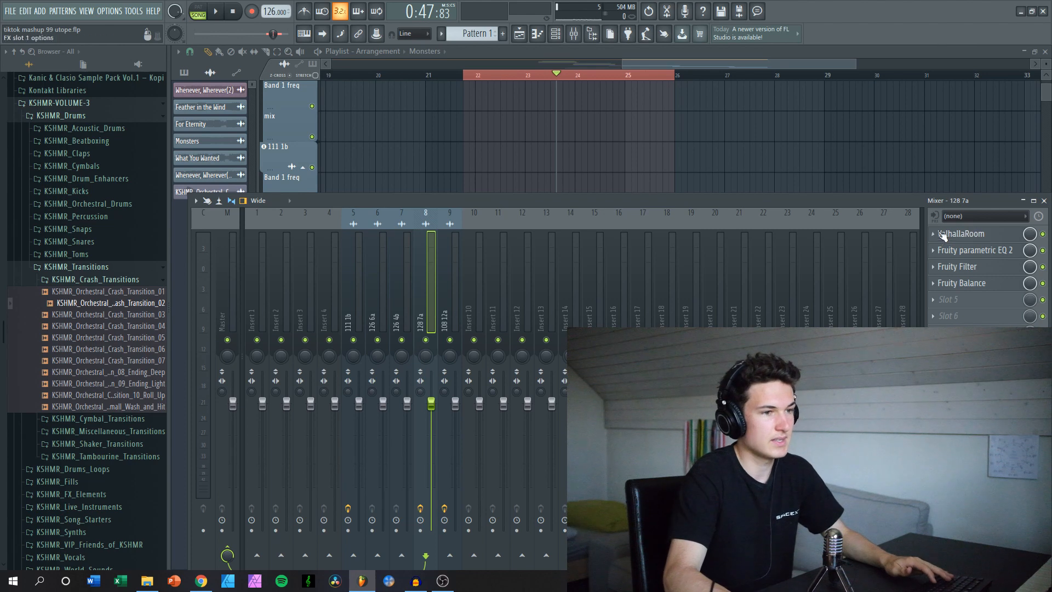
Check the Fruity Parametric EQ 2, Fruity Filter and Fruity Balance plugins in the loaded effects chain.
click(972, 251)
click(964, 266)
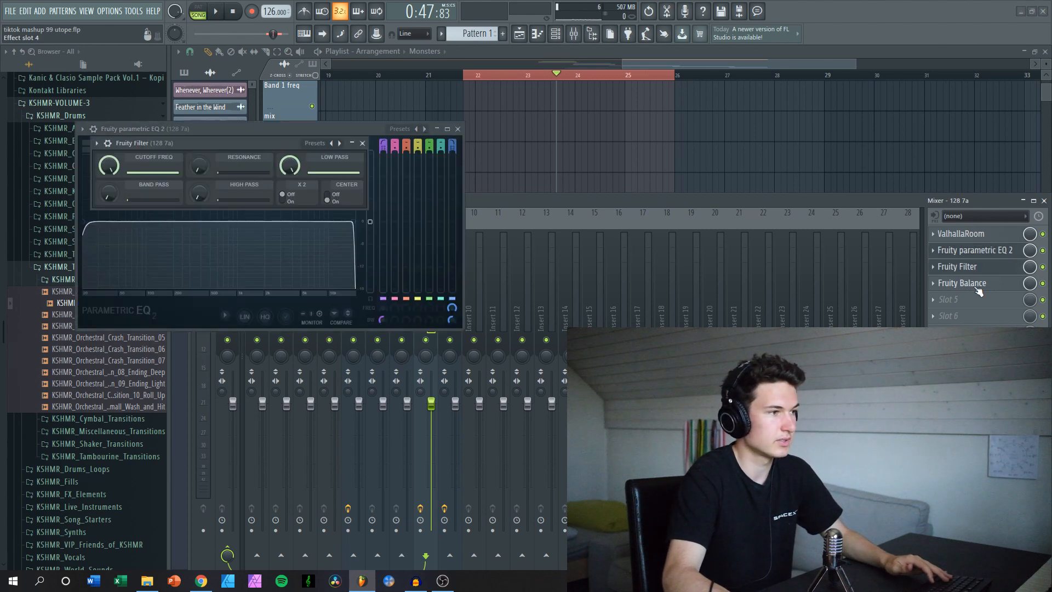
click(964, 283)
click(227, 157)
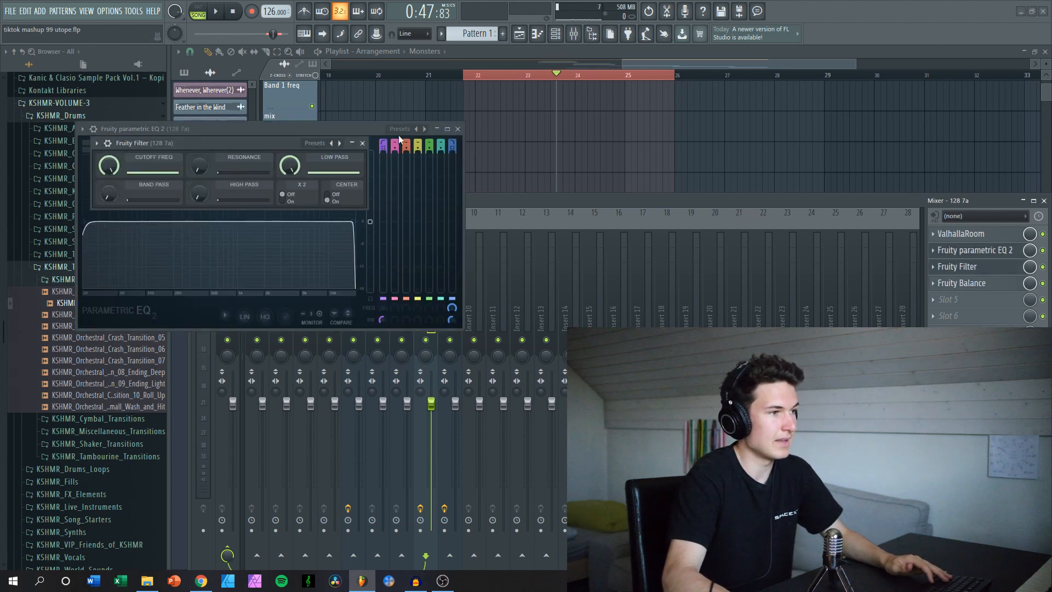
click(363, 142)
click(458, 129)
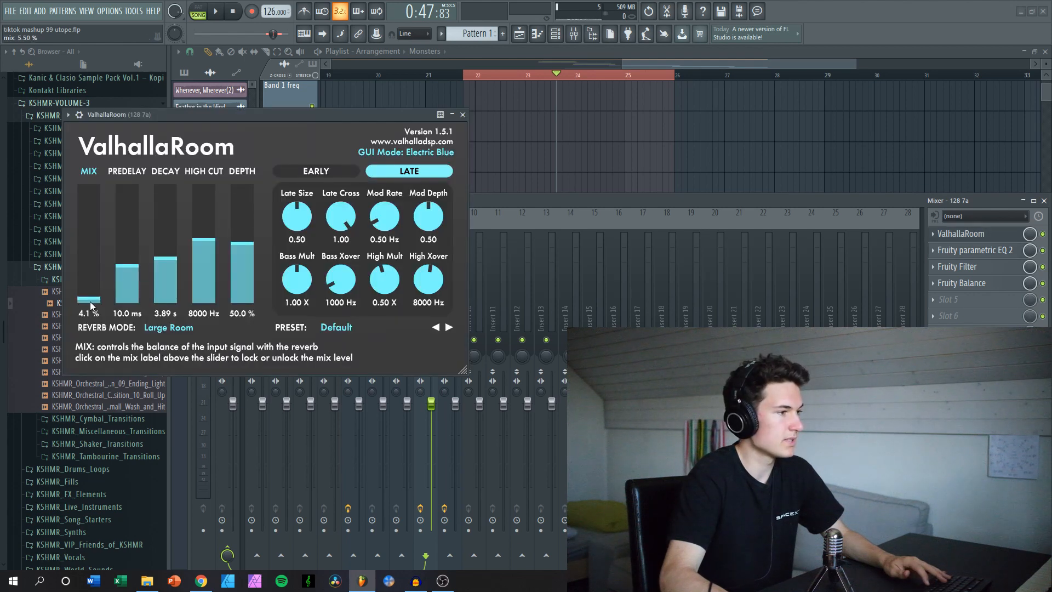
Set the ValhallaRoom mix to 0%, create its automation clip and ramp it up from bar 25 to the end of What You Wanted.
click(372, 46)
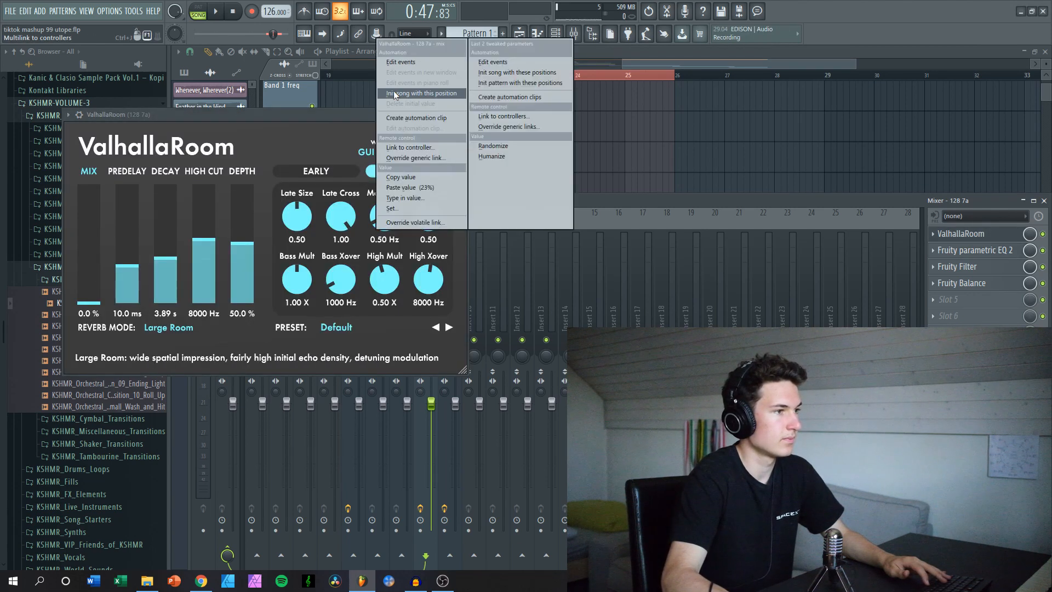
click(438, 116)
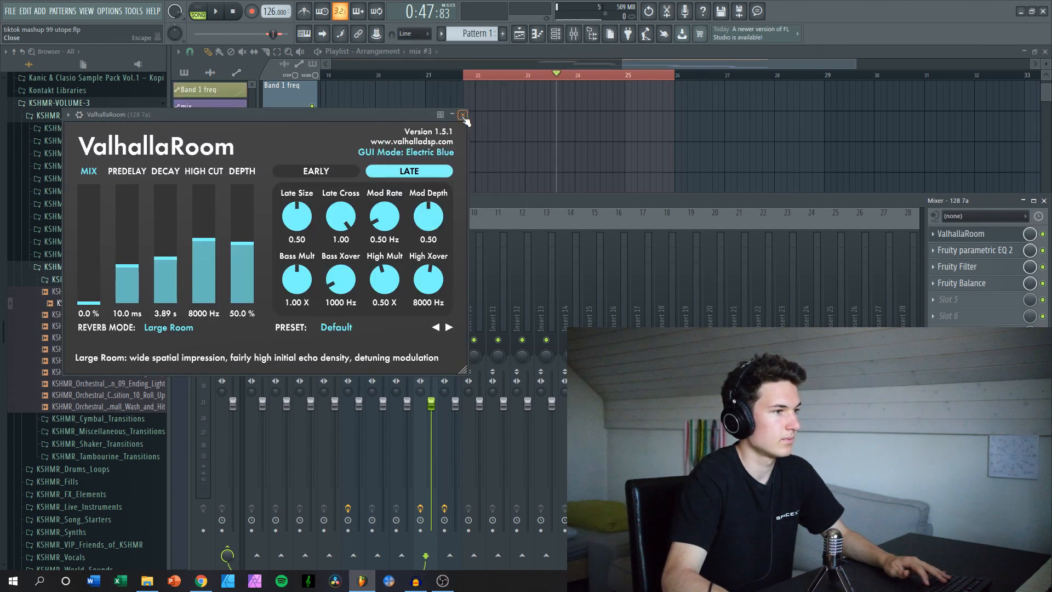
click(463, 116)
scroll(679, 296, up, 3)
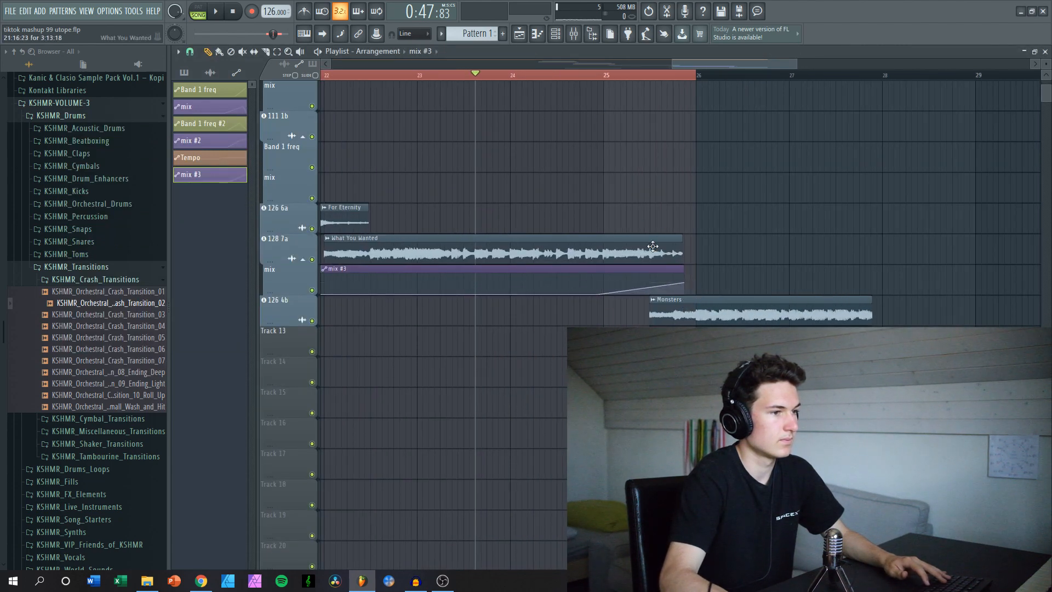
Automate the EQ's band 1 frequency, rising from bar 25 to the end of What You Wanted and falling back by bar 26.
key(F9)
click(964, 250)
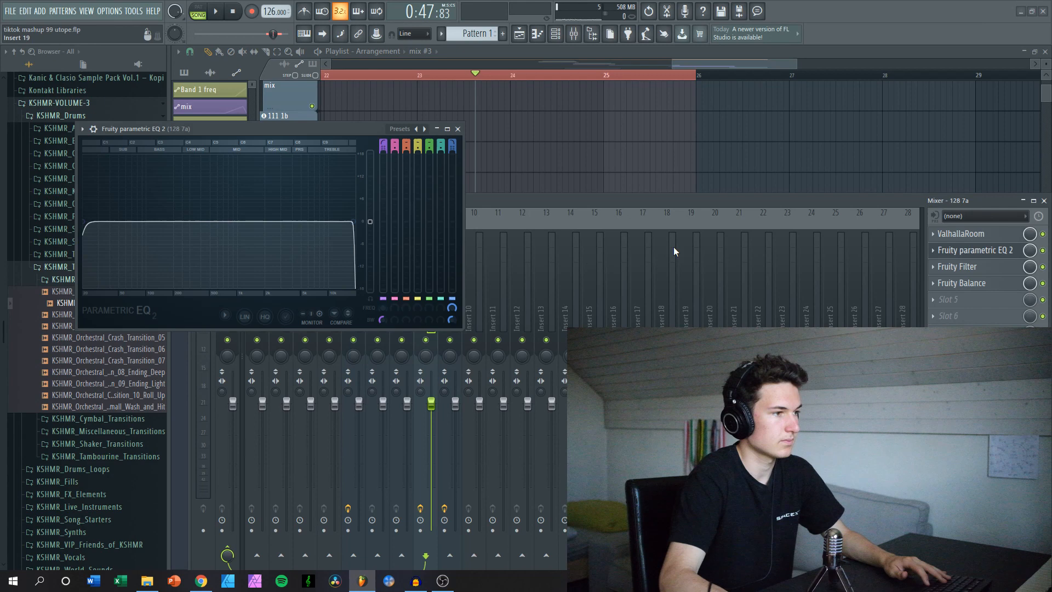
right_click(384, 308)
click(416, 401)
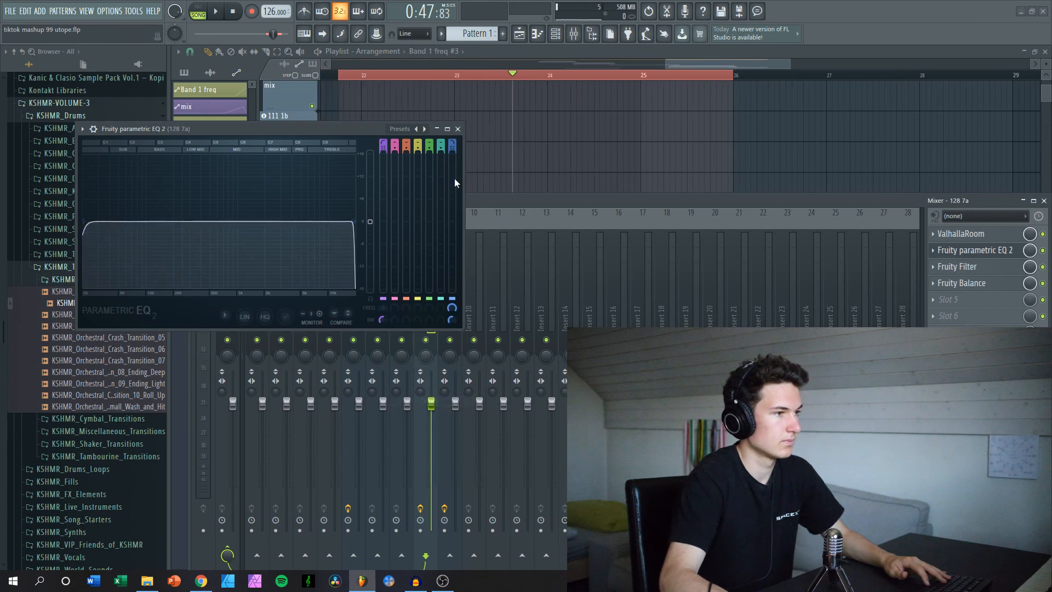
click(458, 130)
key(F9)
scroll(691, 341, up, 3)
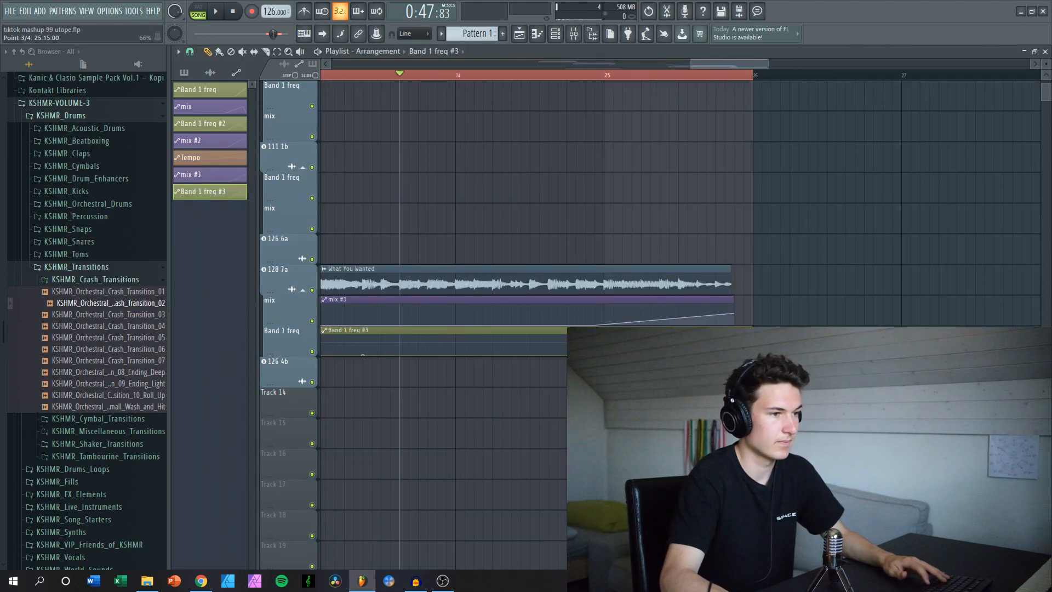
Play the end of What You Wanted with the reverb and EQ automation, and clear the time selection.
key(space)
scroll(619, 157, down, 2)
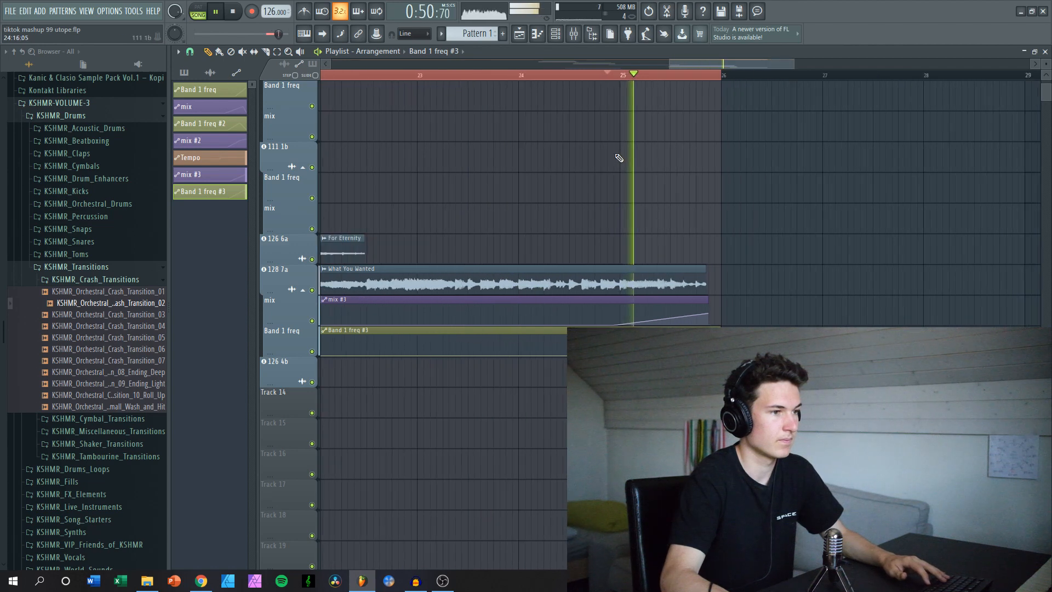
key(space)
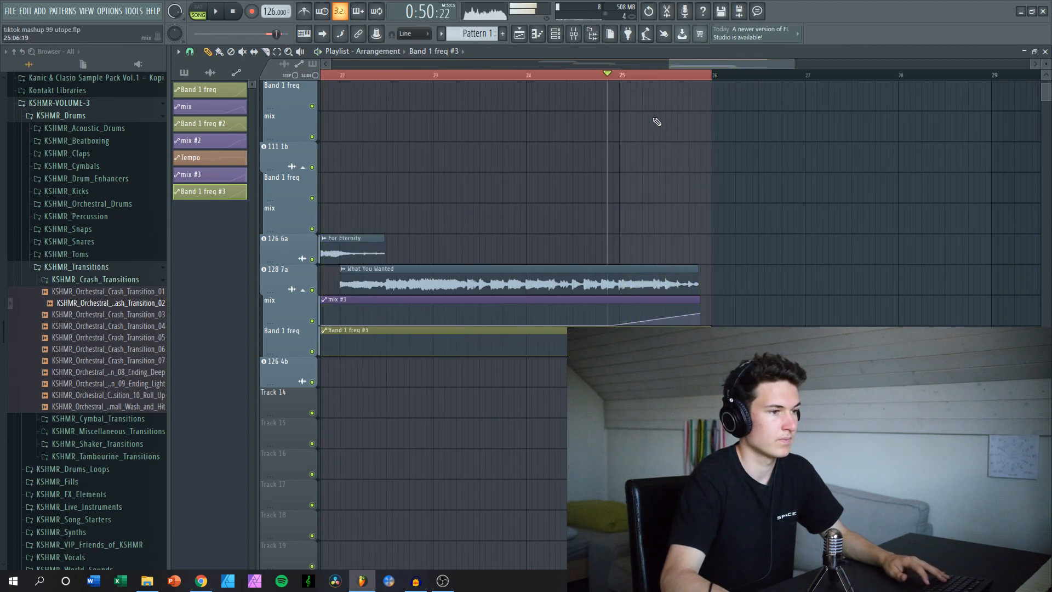
scroll(734, 189, down, 3)
scroll(804, 248, up, 5)
double_click(460, 76)
scroll(487, 121, down, 2)
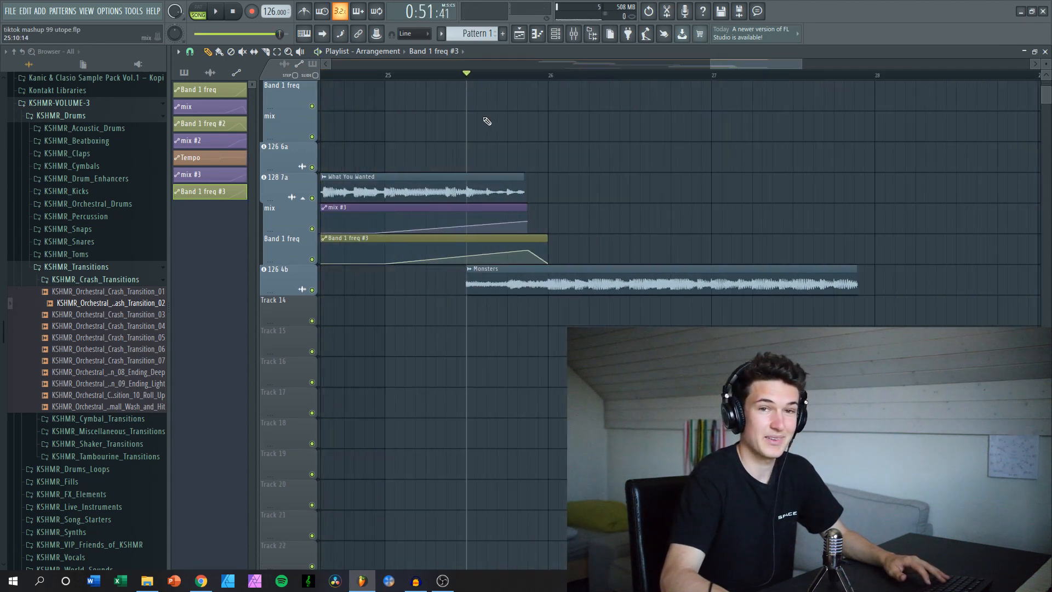
scroll(503, 133, down, 1)
scroll(503, 158, up, 1)
scroll(487, 319, up, 4)
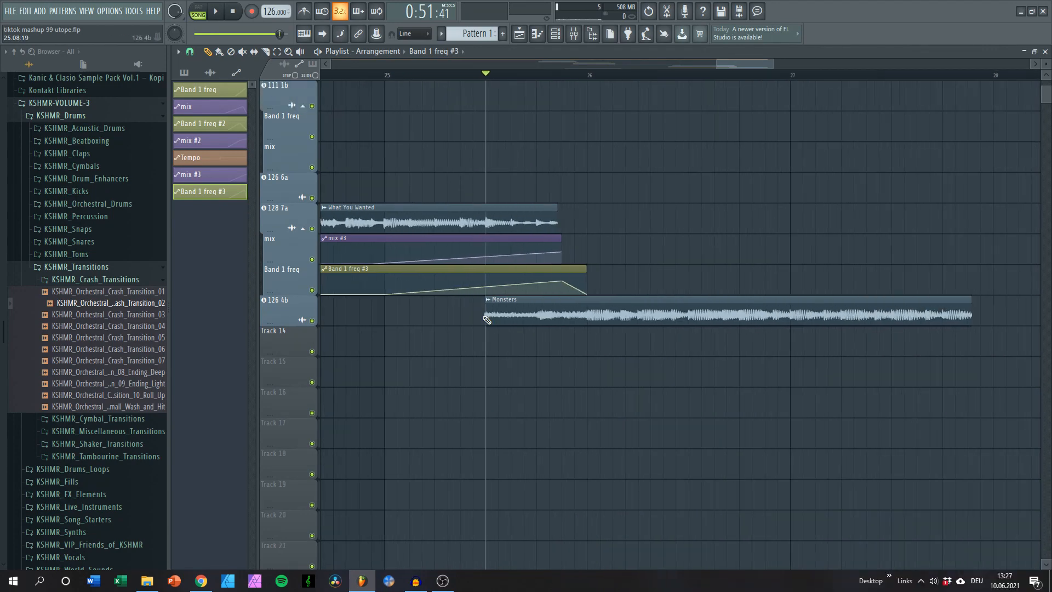
Select the time range spanning the Monsters clip and create an automation clip for the Monsters channel volume.
click(483, 315)
drag(479, 76, 981, 120)
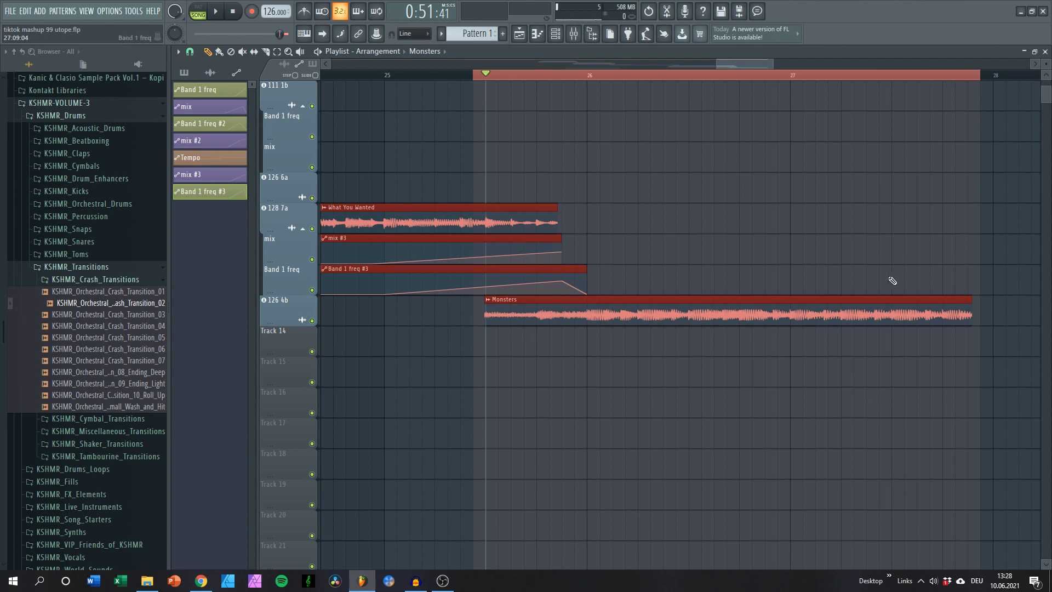
double_click(483, 314)
right_click(229, 77)
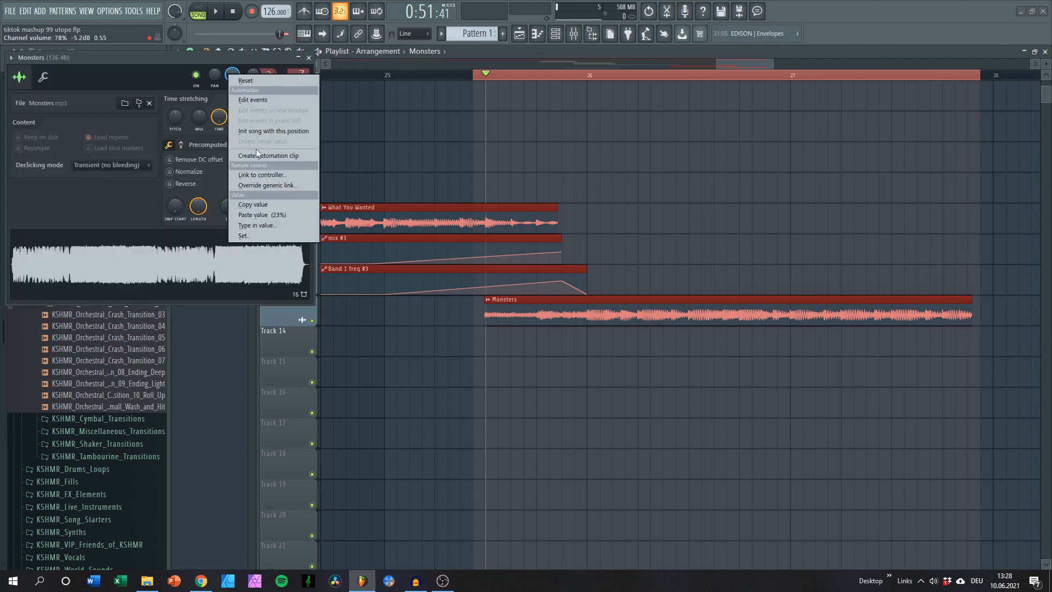
click(260, 156)
Paste the first volume point's 78% value into a new point at bar 26, lower the first point to 0% and bow the fade-in upward.
right_click(475, 340)
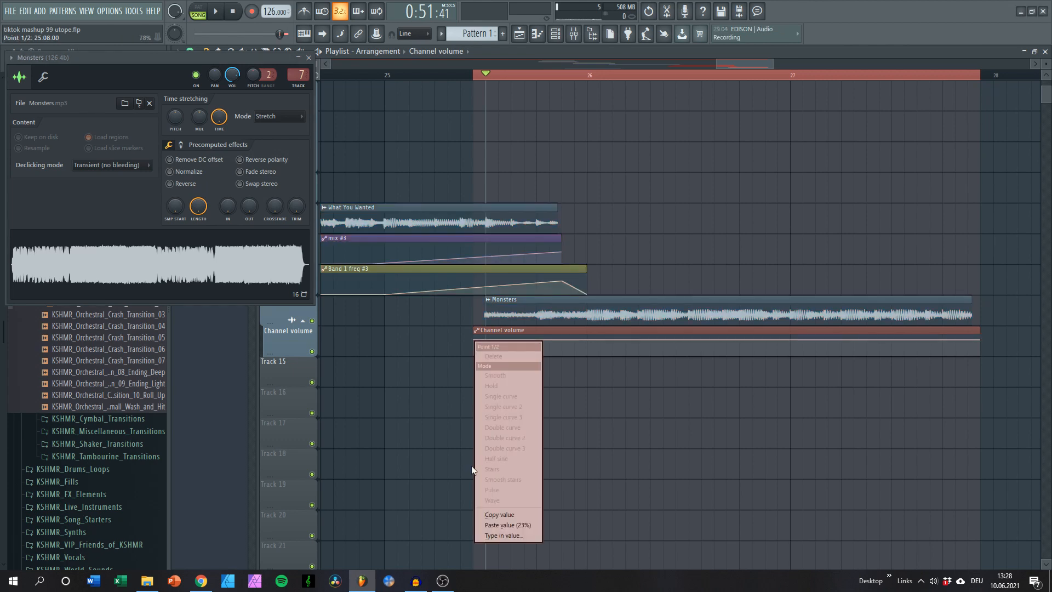
click(480, 516)
right_click(587, 342)
right_click(587, 343)
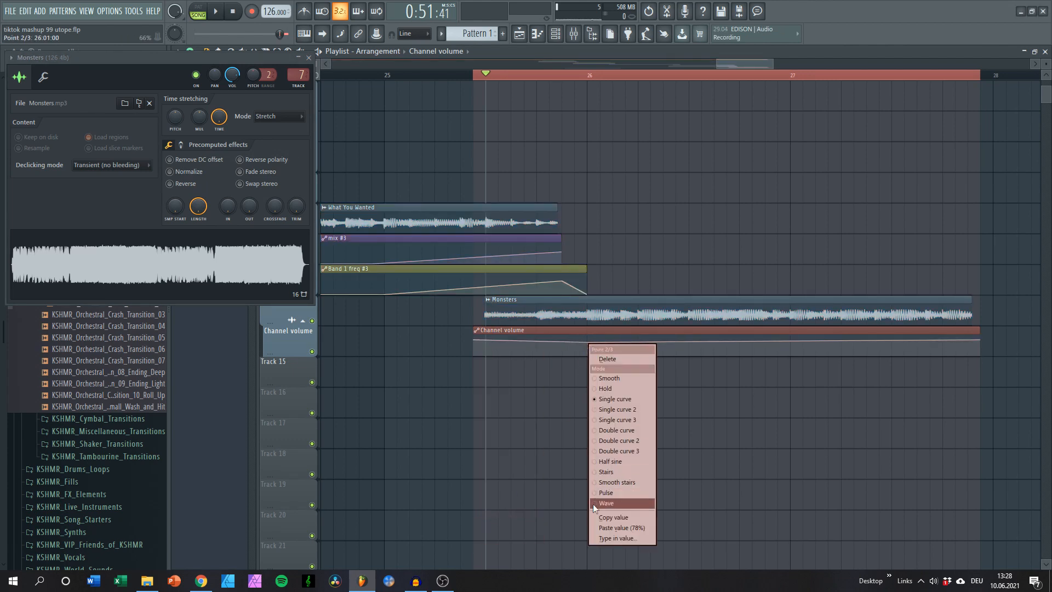
click(608, 527)
drag(474, 340, 476, 373)
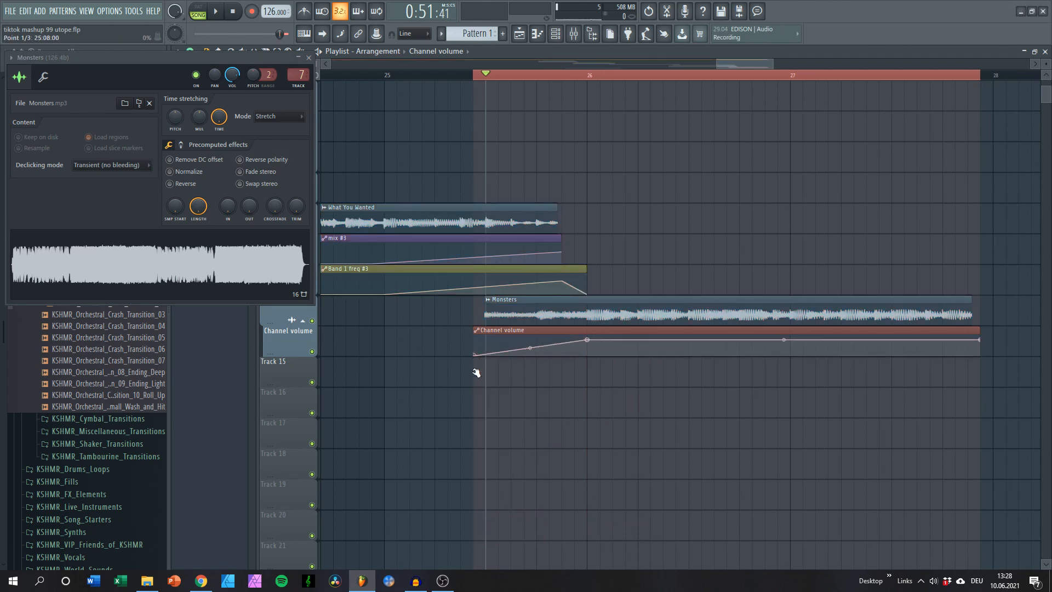
click(475, 82)
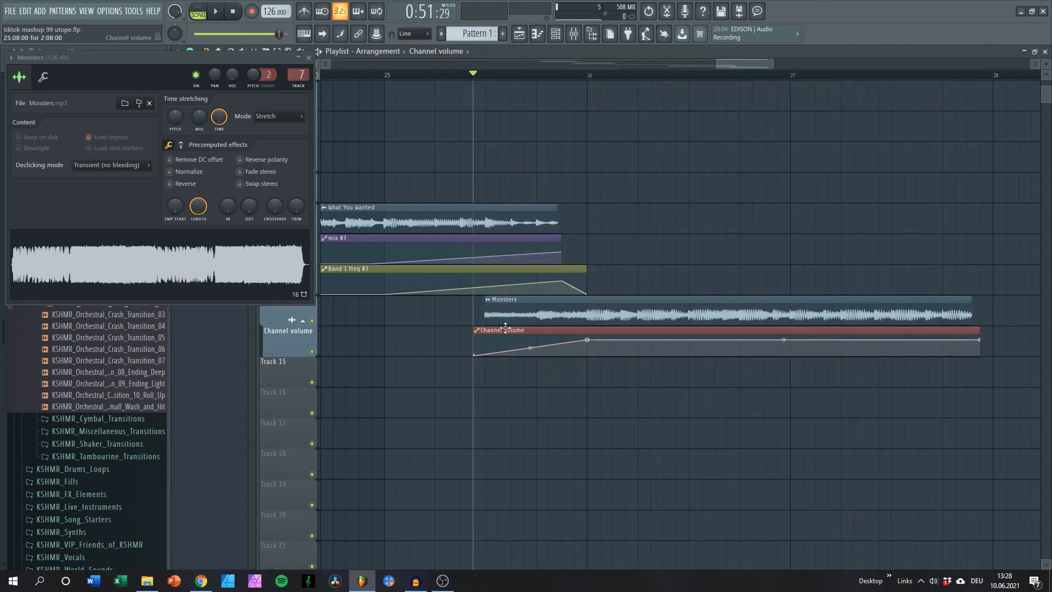
key(space)
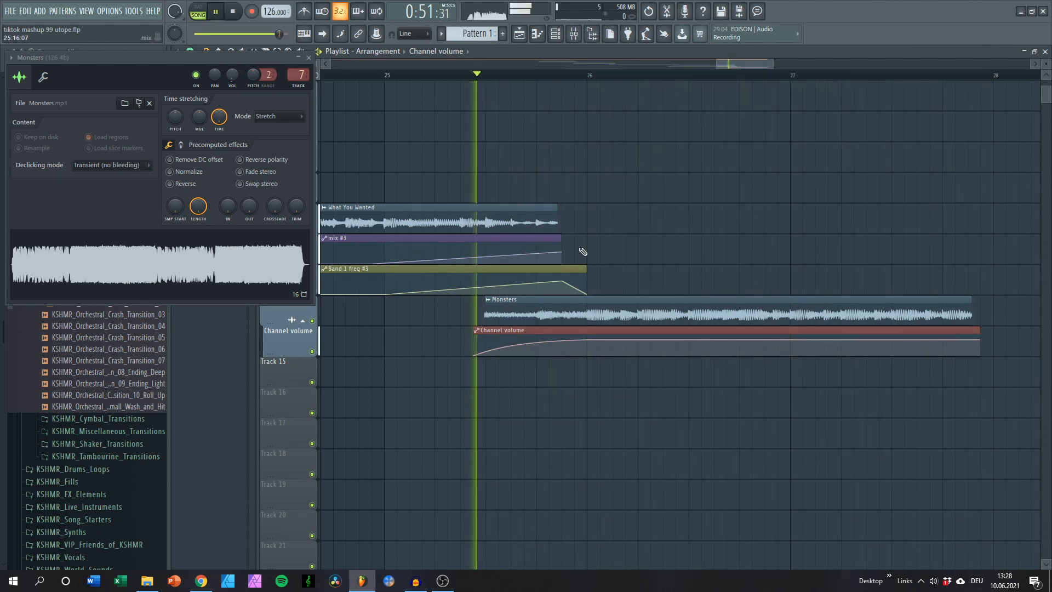
Close the Monsters channel settings and play the transition from What You Wanted into the Monsters fade-in several times.
click(427, 78)
scroll(523, 134, down, 3)
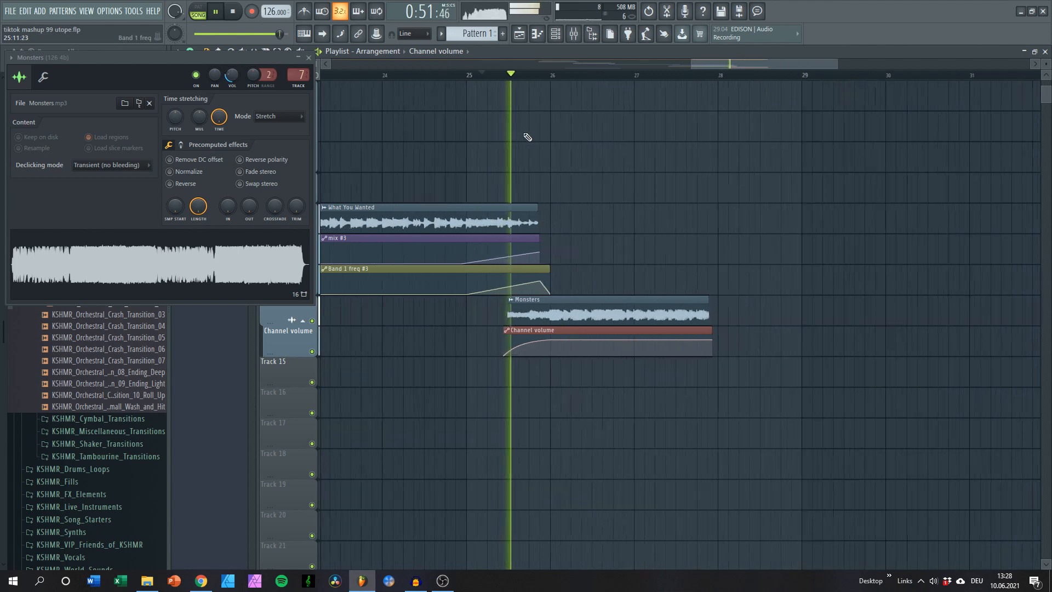
click(309, 57)
key(space)
key(space)
scroll(514, 125, up, 3)
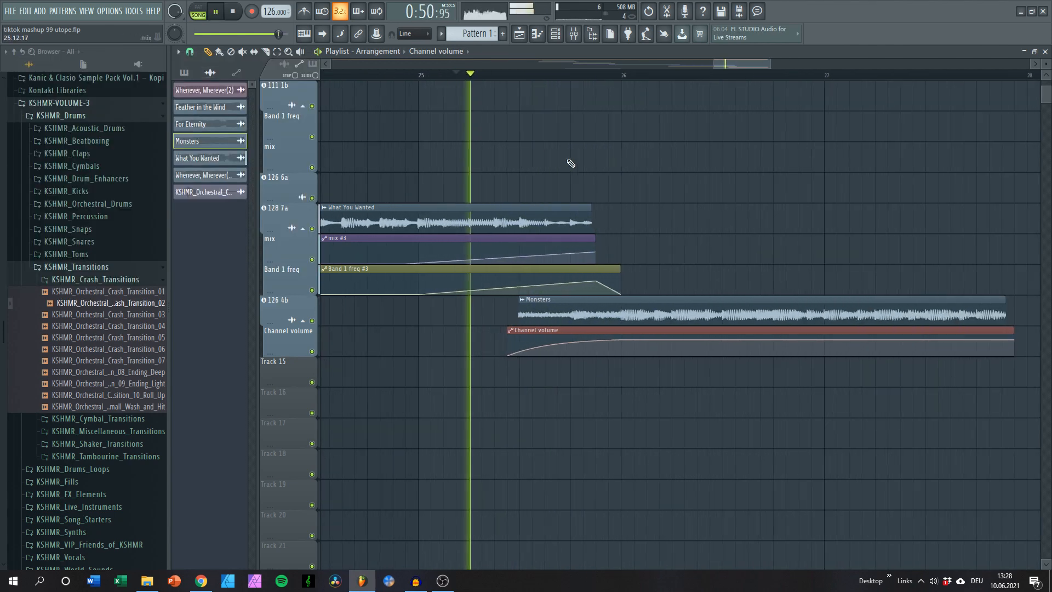
key(space)
scroll(638, 170, down, 2)
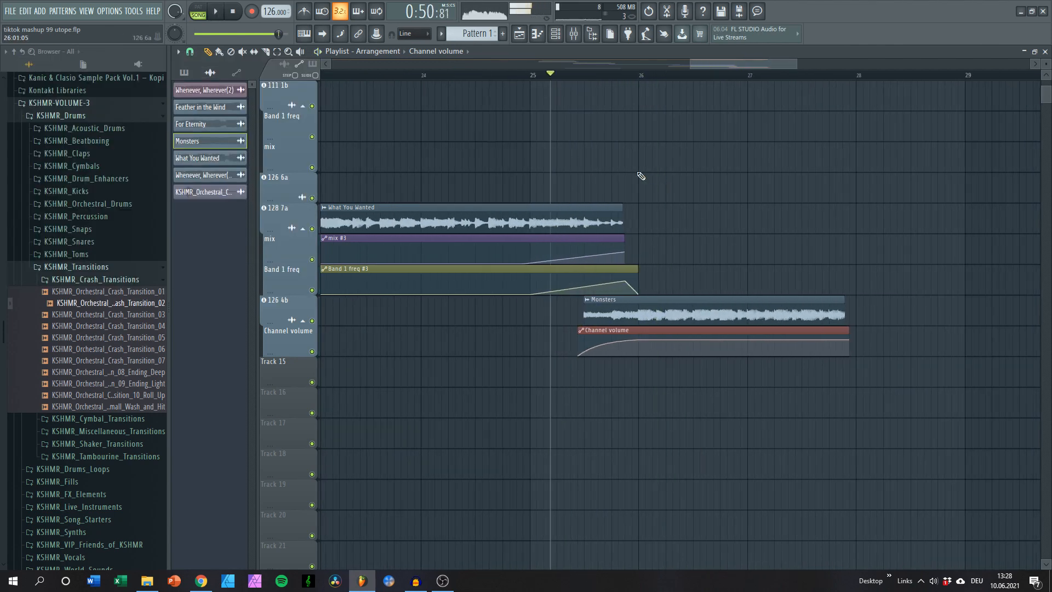
click(426, 77)
scroll(594, 142, down, 2)
key(space)
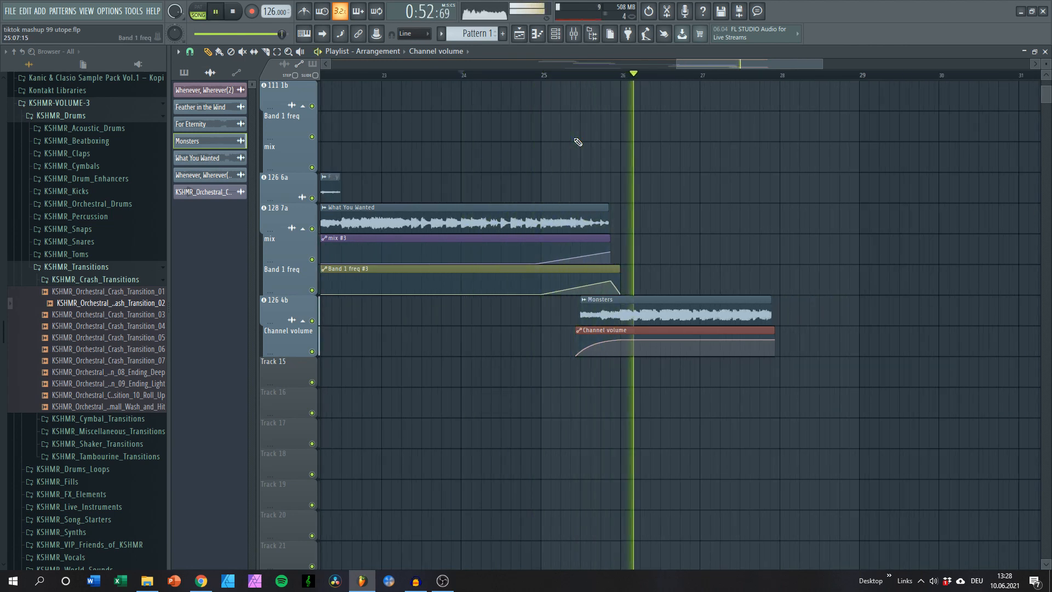
scroll(623, 189, down, 2)
key(space)
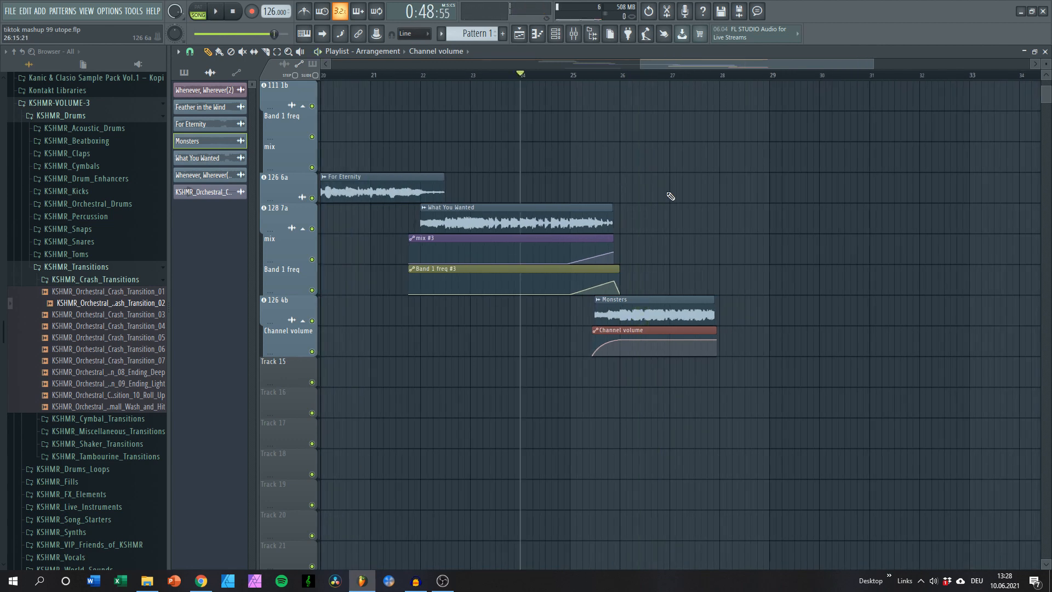
Extend the Monsters volume automation slightly past the clip's end, add a curved fade-out before bar 28 and play it.
scroll(669, 196, up, 5)
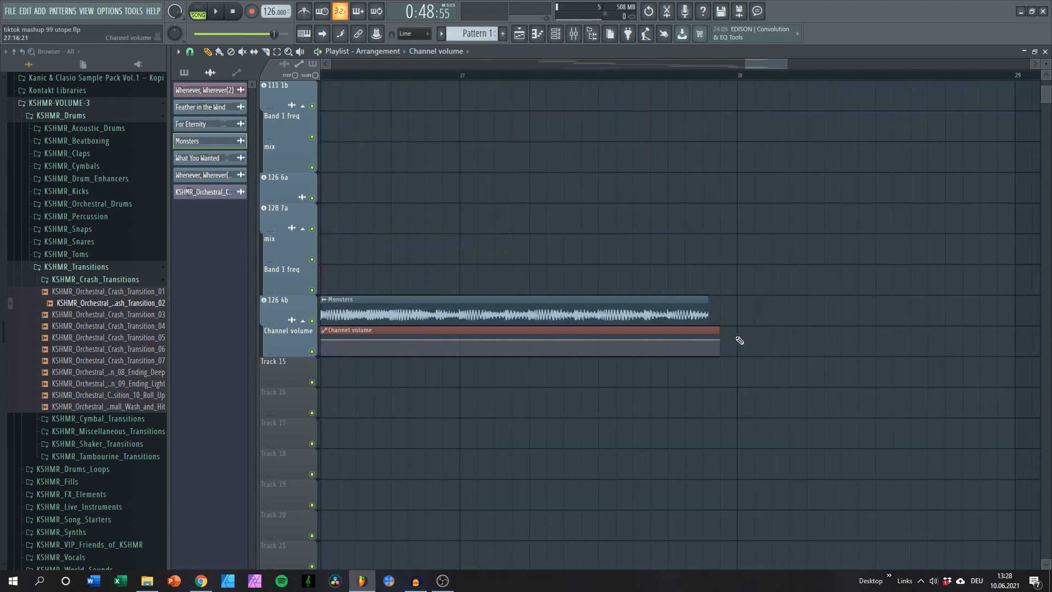
mouse_move(720, 340)
mouse_down()
mouse_move(671, 341)
mouse_move(729, 331)
mouse_up()
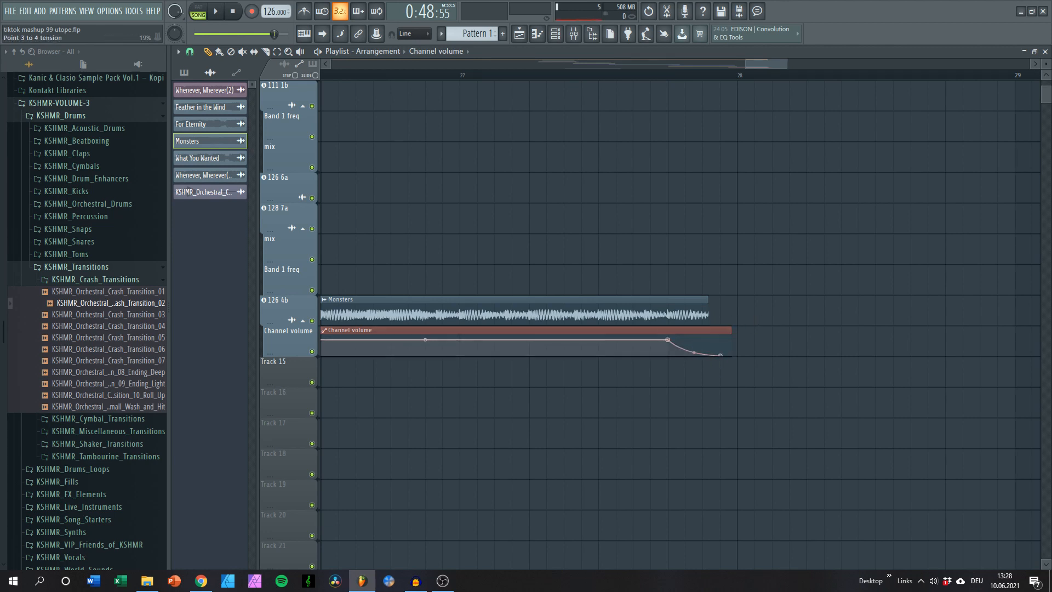
scroll(742, 326, down, 4)
click(622, 75)
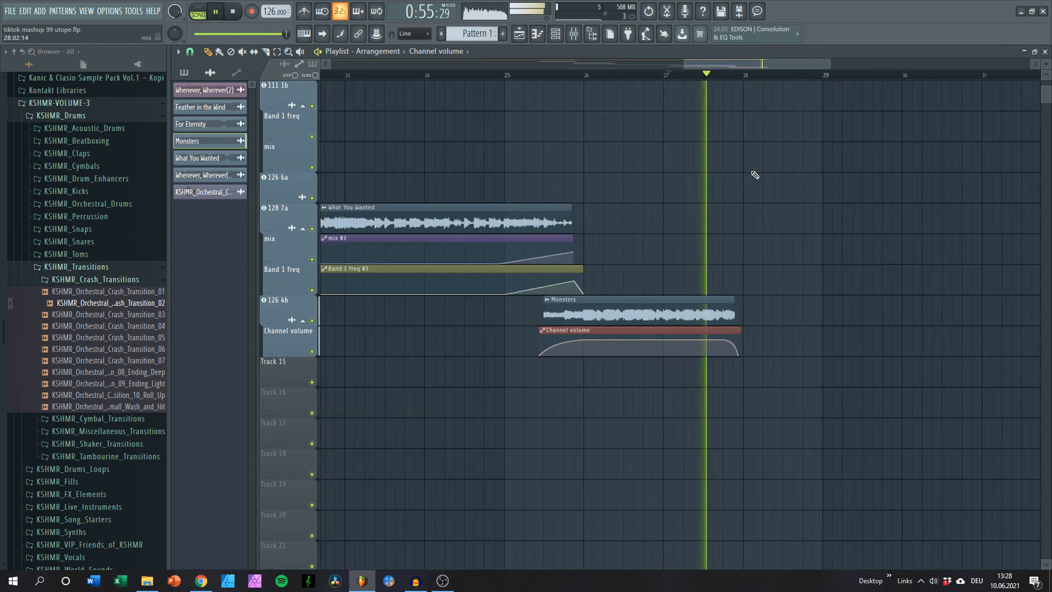
Play the mashup from just before the Whenever, Wherever clip and stop playback.
scroll(773, 186, down, 3)
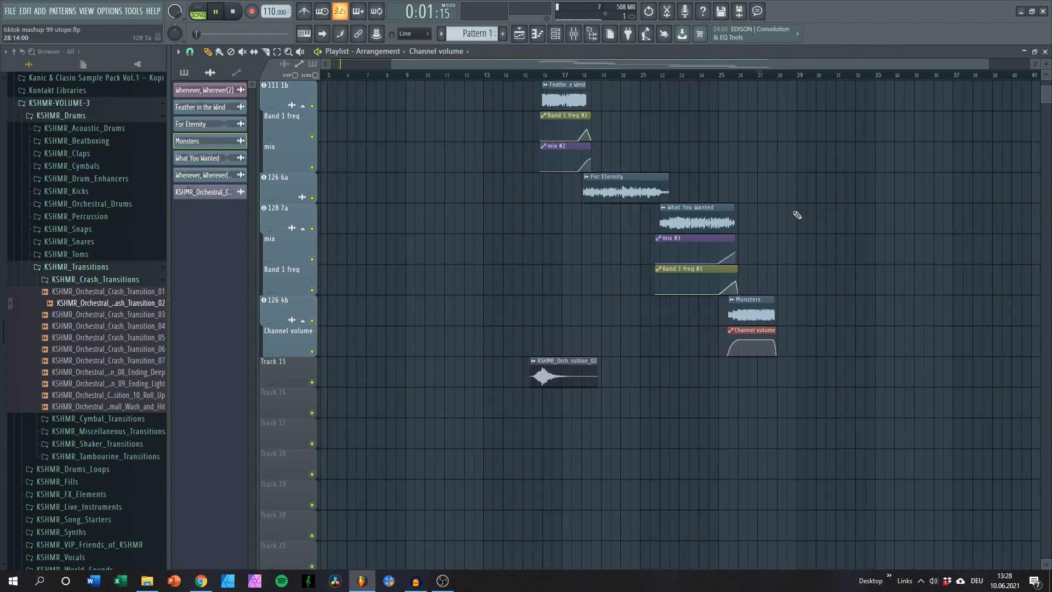
key(space)
scroll(789, 225, up, 4)
click(496, 75)
key(space)
scroll(532, 121, up, 3)
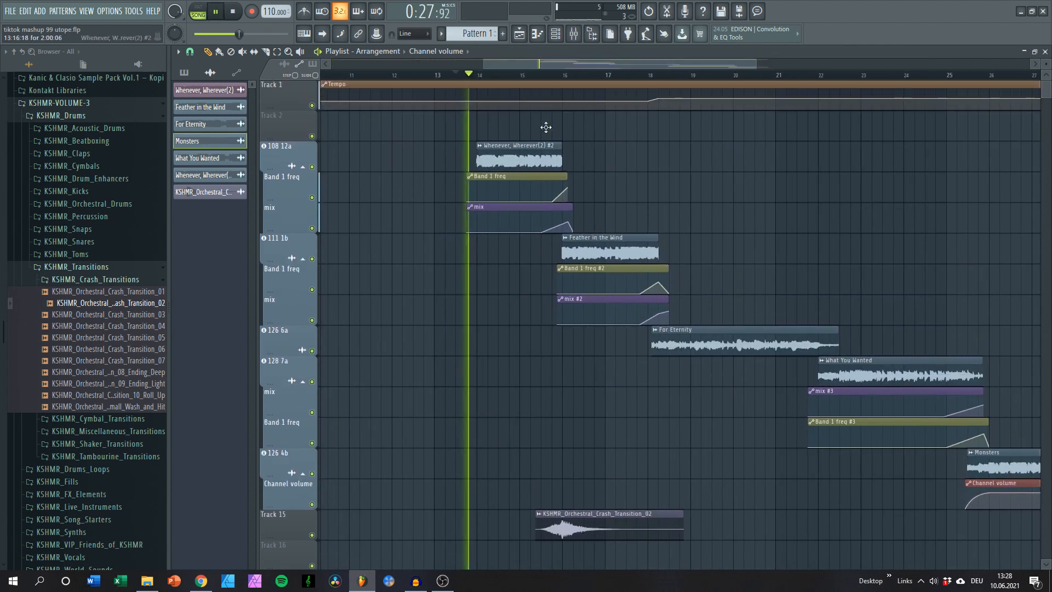
key(space)
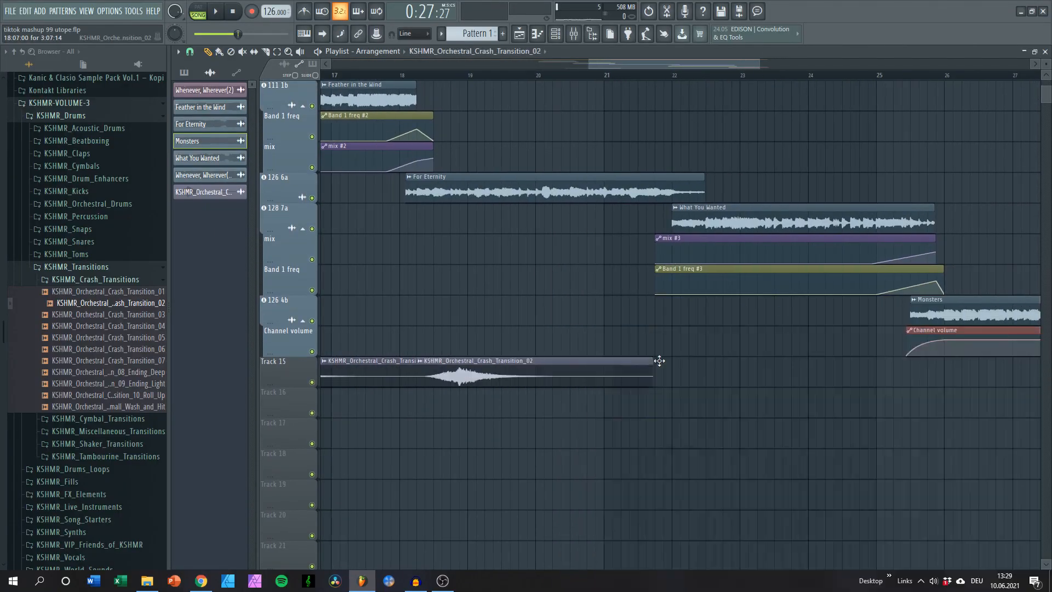
Try a copy of the crash transition sample at the change from For Eternity to What You Wanted and play it.
drag(622, 356, 853, 349)
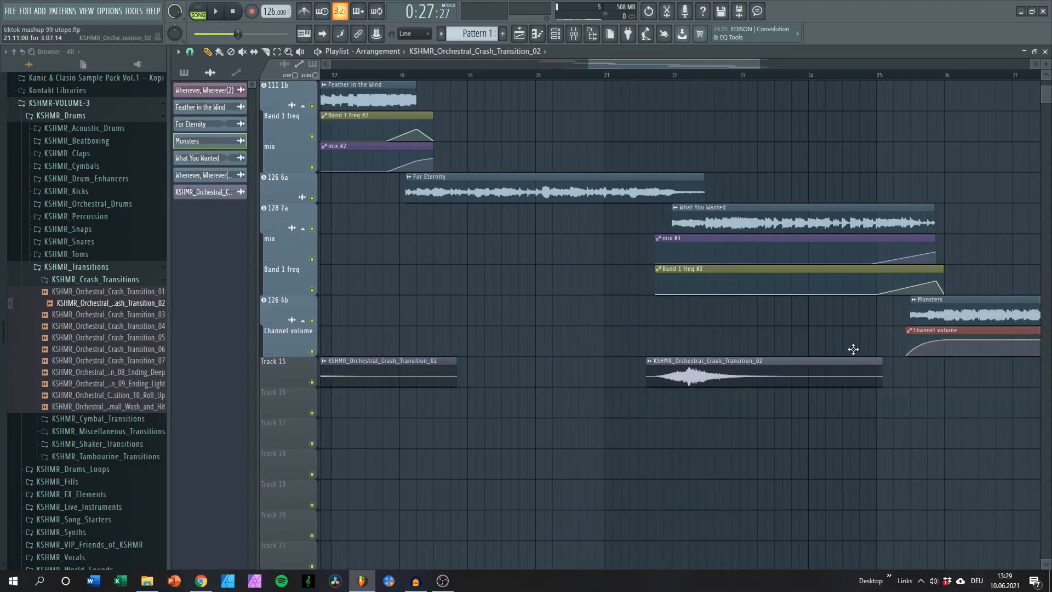
click(630, 76)
key(space)
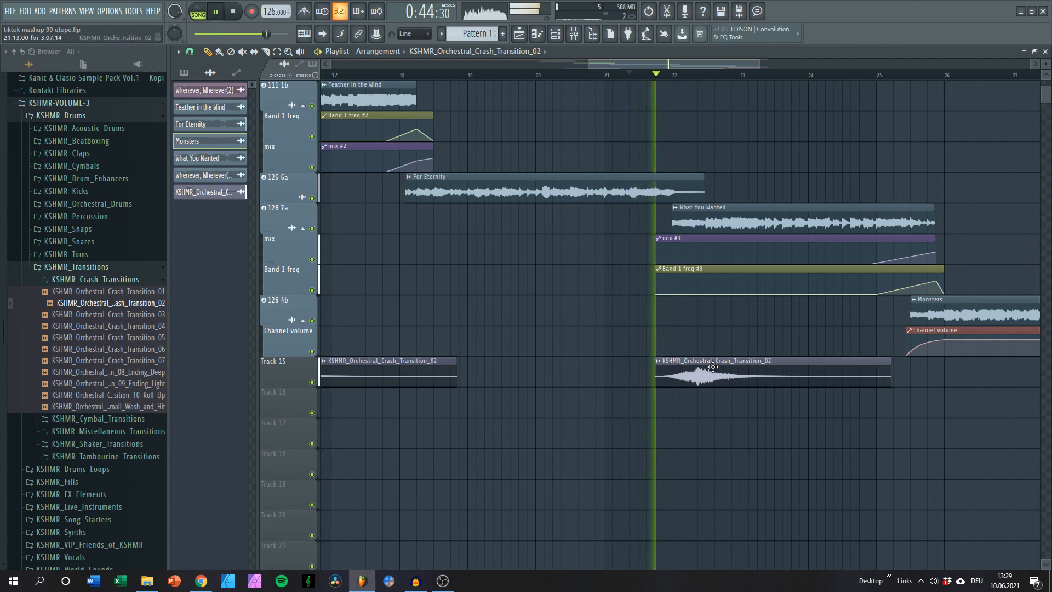
drag(706, 359, 723, 358)
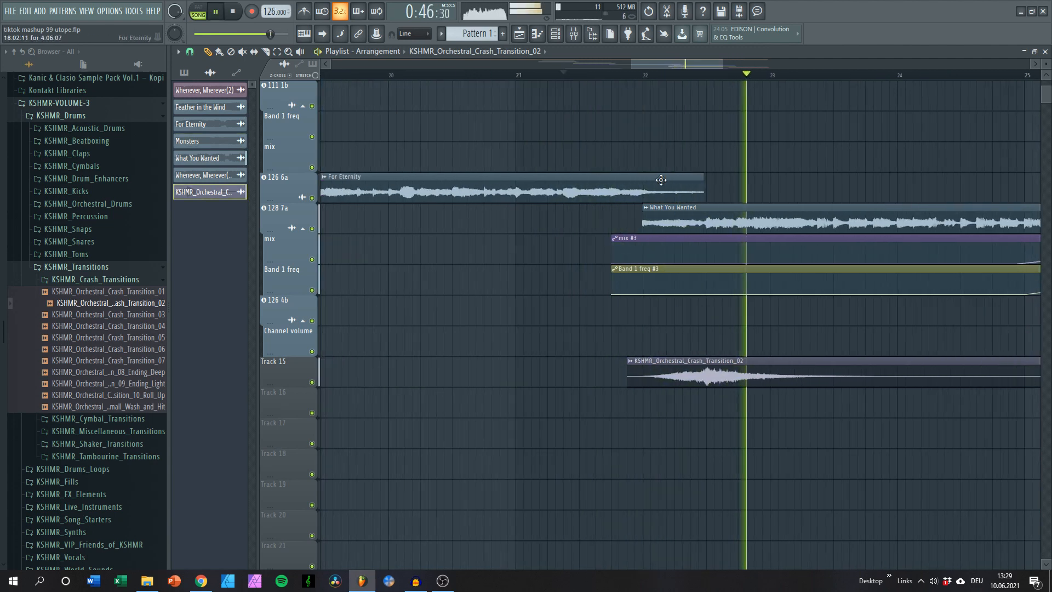
key(space)
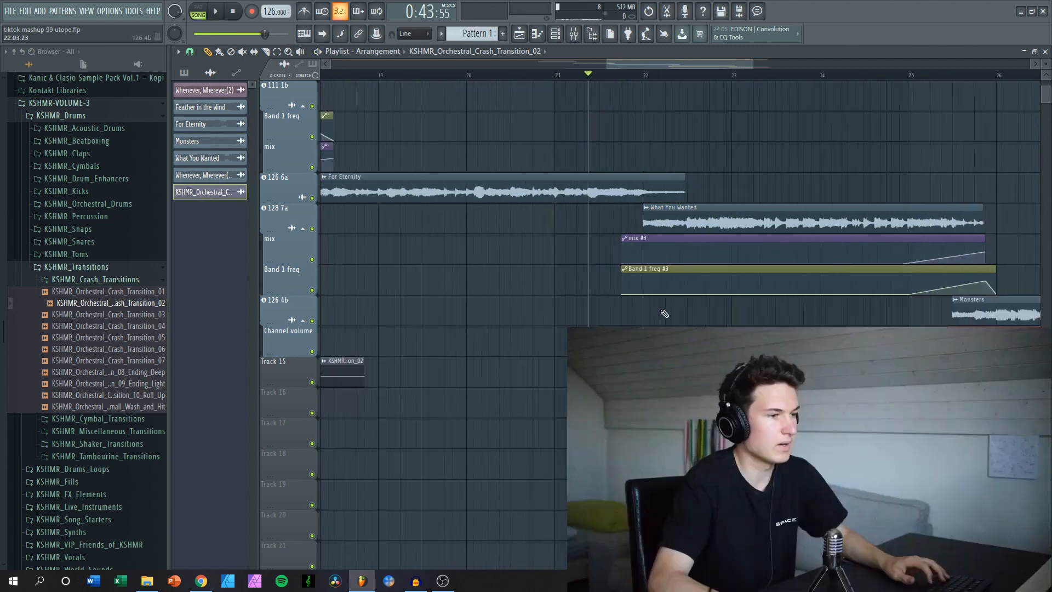
Select the time range spanning What You Wanted, create an automation clip for its channel volume and deselect the clips.
scroll(664, 313, down, 4)
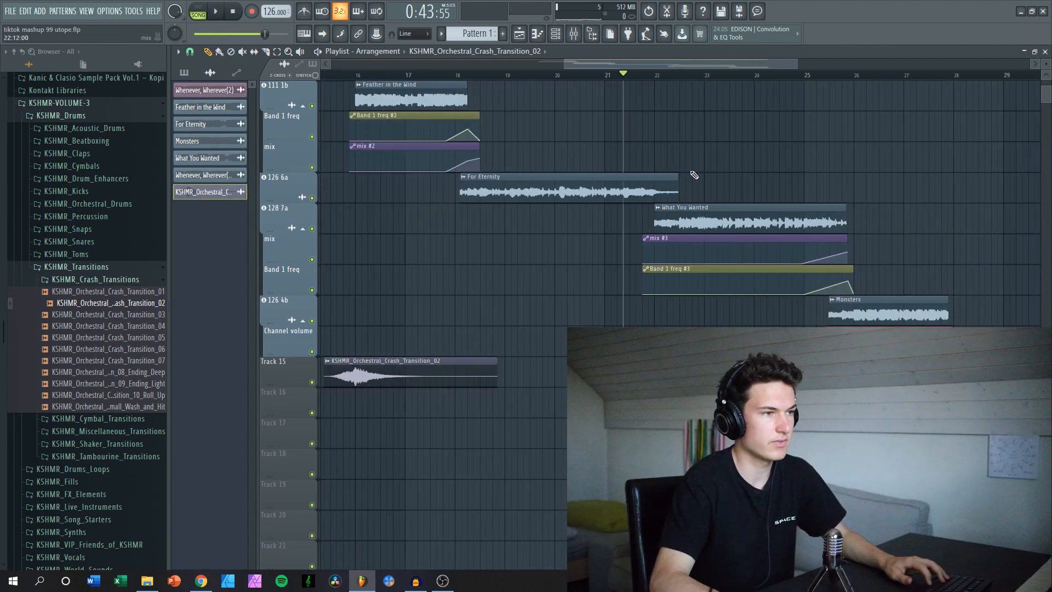
scroll(692, 174, up, 4)
drag(596, 77, 988, 115)
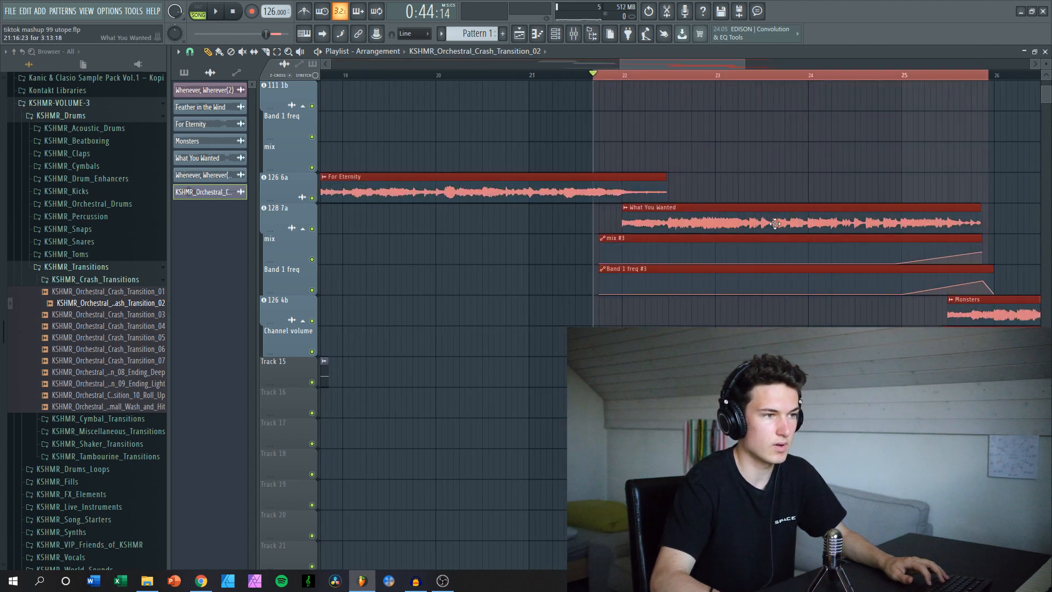
double_click(674, 218)
right_click(255, 88)
click(266, 170)
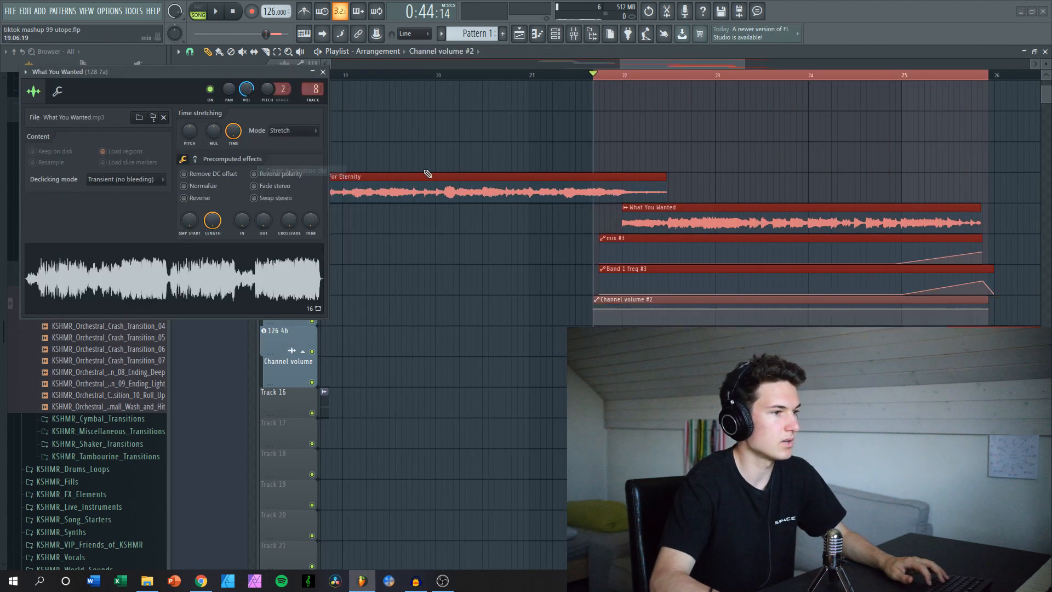
key(ctrl+d)
Paste the first volume point's 78% value into a new point a quarter into bar 22, lower the first point and straighten the fade-in.
scroll(654, 159, up, 4)
click(594, 221)
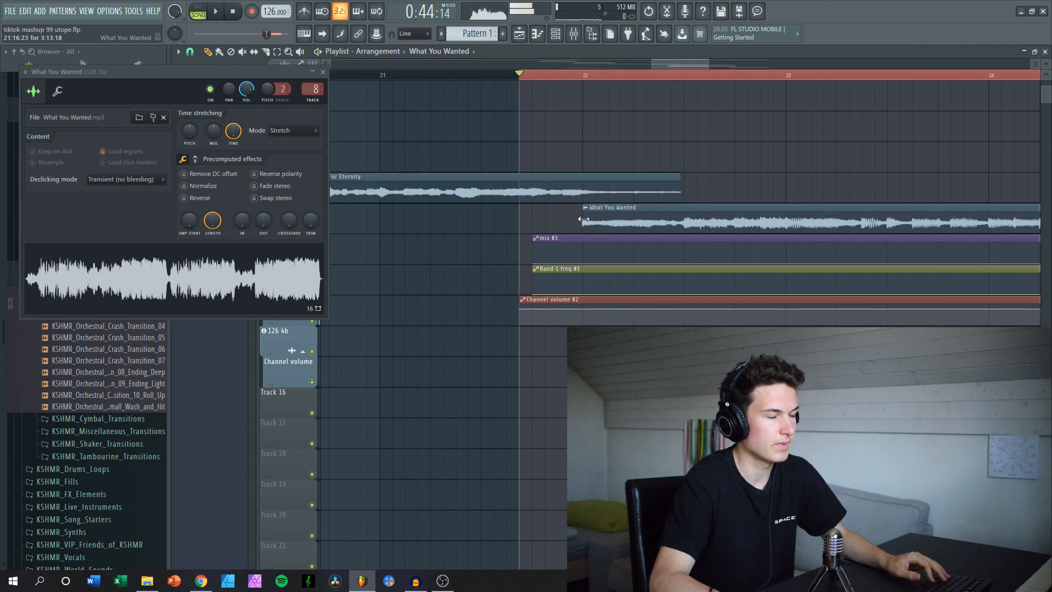
right_click(522, 310)
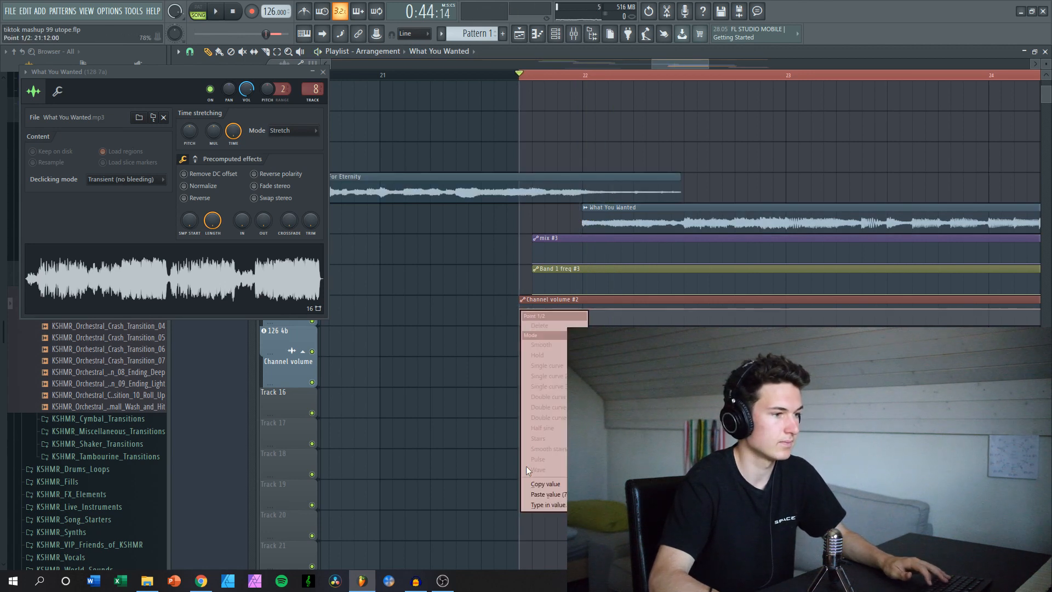
click(537, 483)
right_click(635, 309)
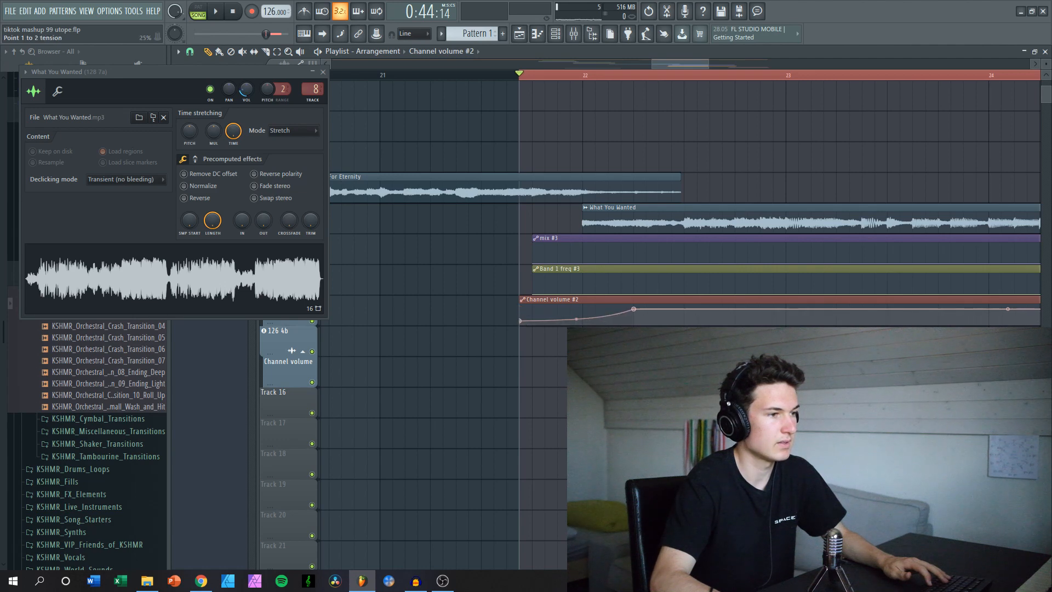
drag(576, 319, 576, 316)
Lower the first What You Wanted volume point to the minimum, clear the time selection and play the transition from For Eternity.
key(space)
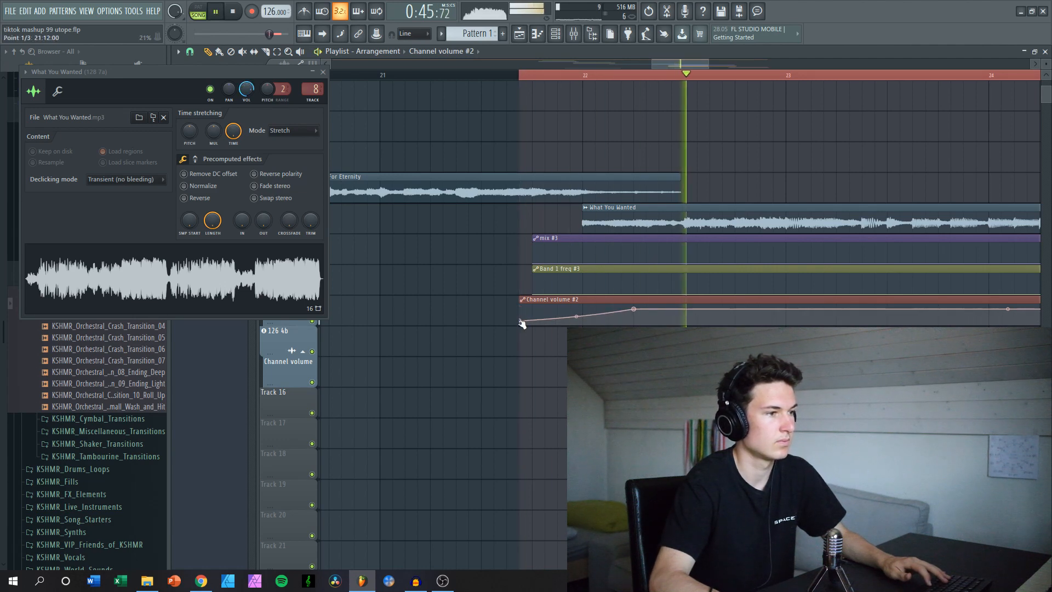
scroll(612, 261, down, 3)
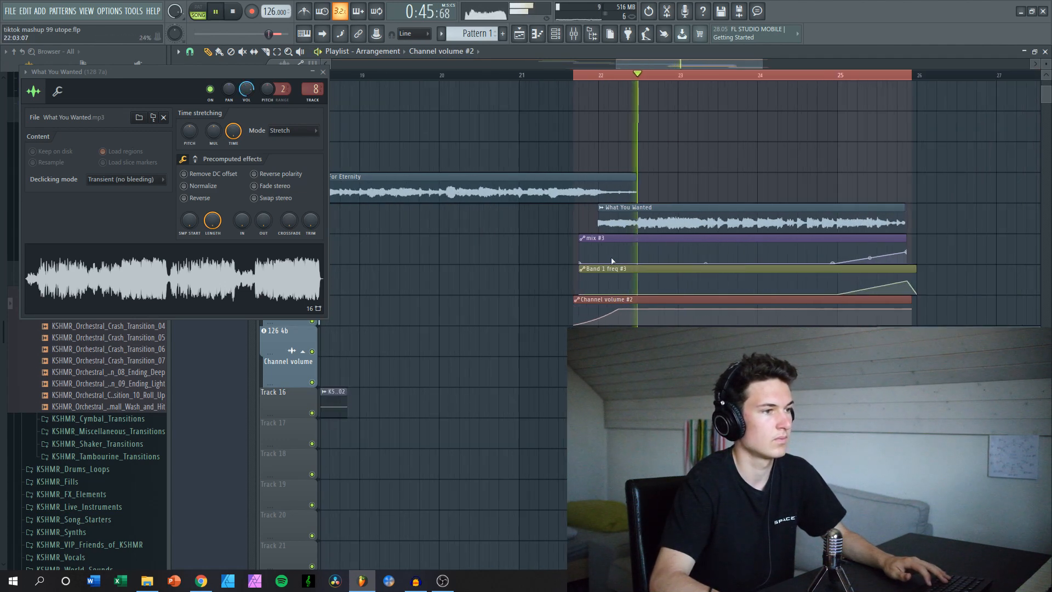
scroll(657, 122, up, 4)
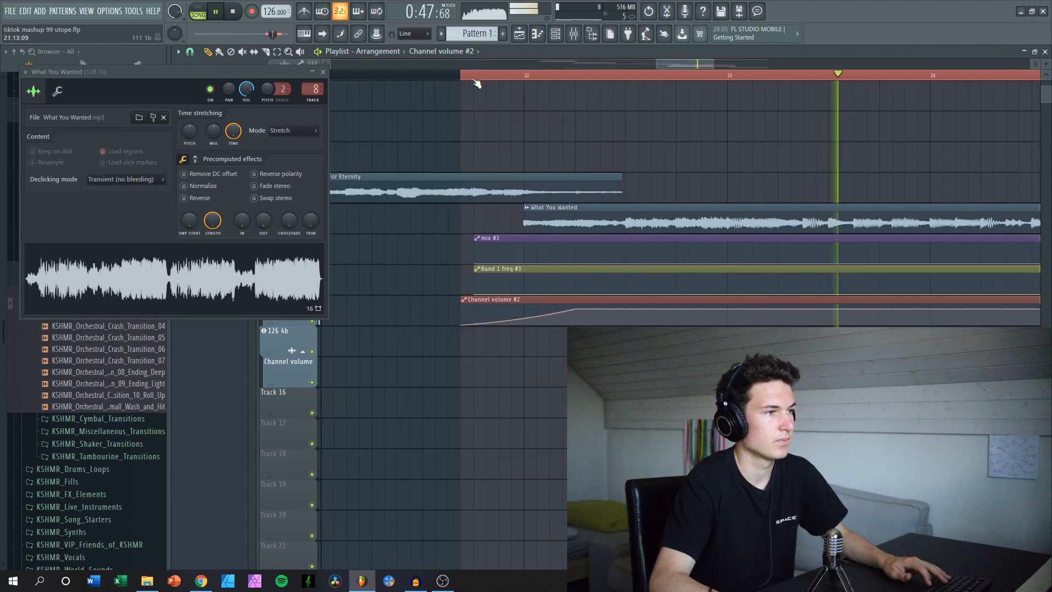
scroll(475, 82, down, 6)
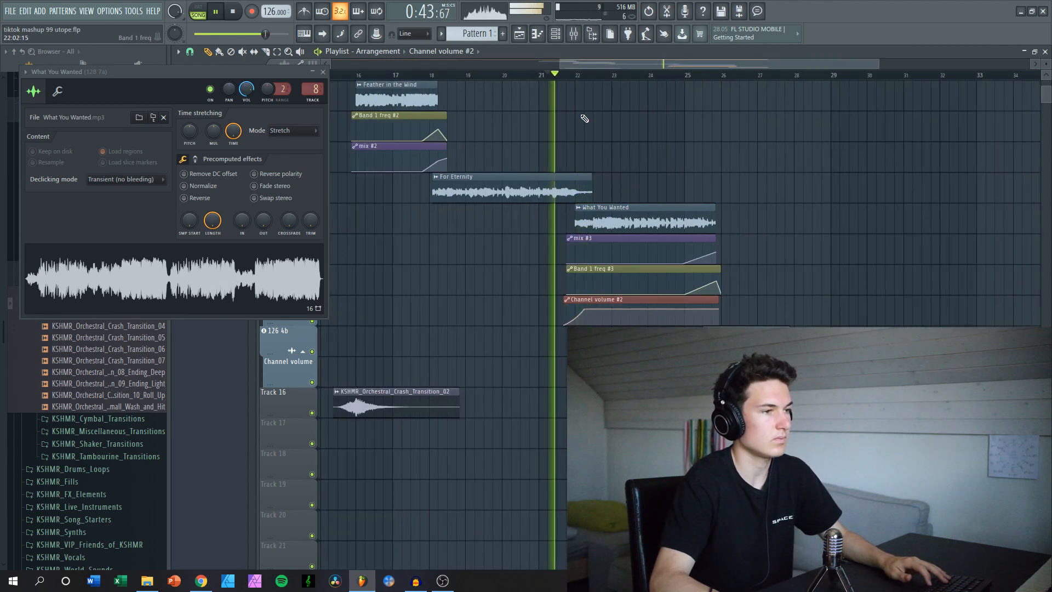
scroll(584, 118, up, 3)
scroll(593, 241, up, 3)
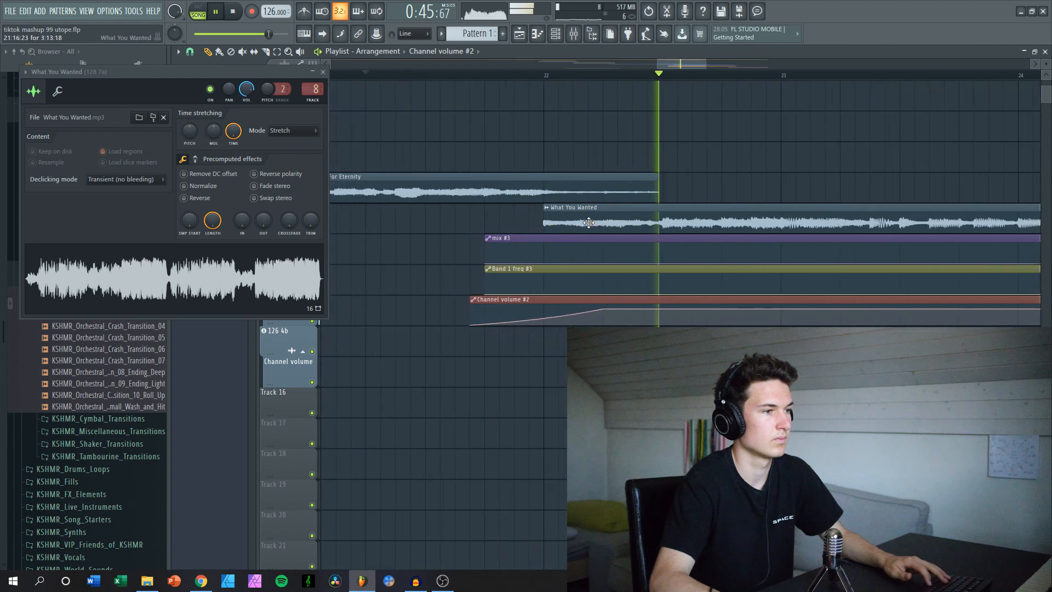
Add a 0% volume point at bar 22, where What You Wanted starts, and play the shortened fade-in.
key(space)
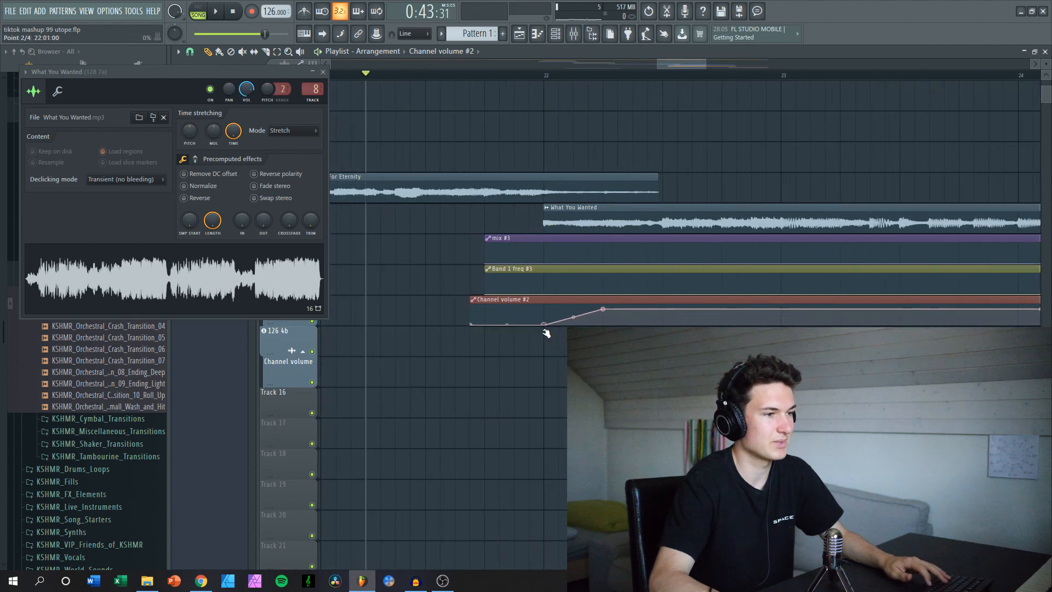
key(space)
scroll(574, 252, down, 2)
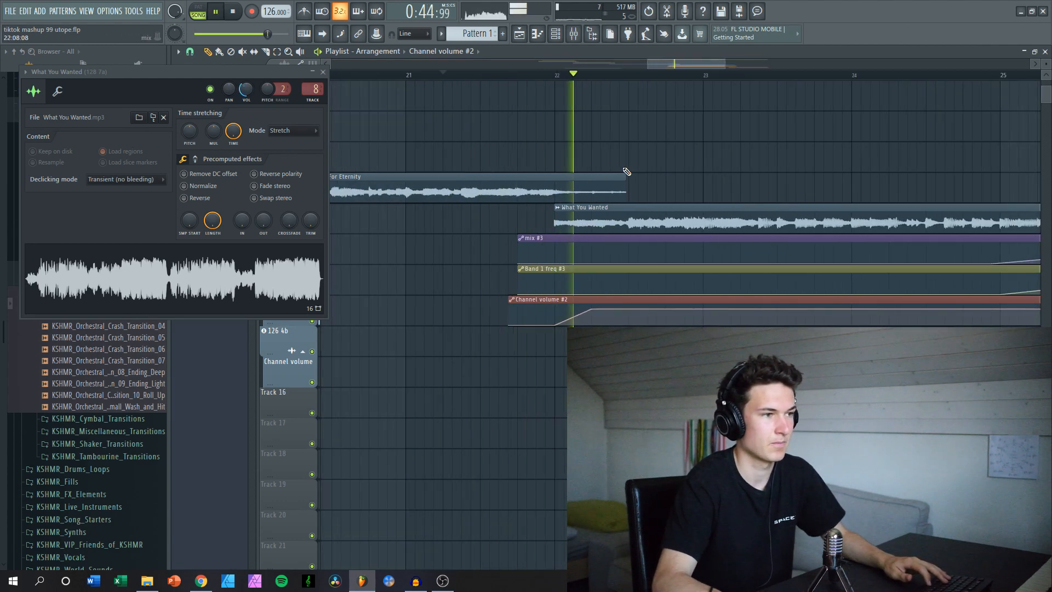
key(space)
Bow the What You Wanted volume fade-in upward and play the transition from For Eternity again.
scroll(573, 322, up, 2)
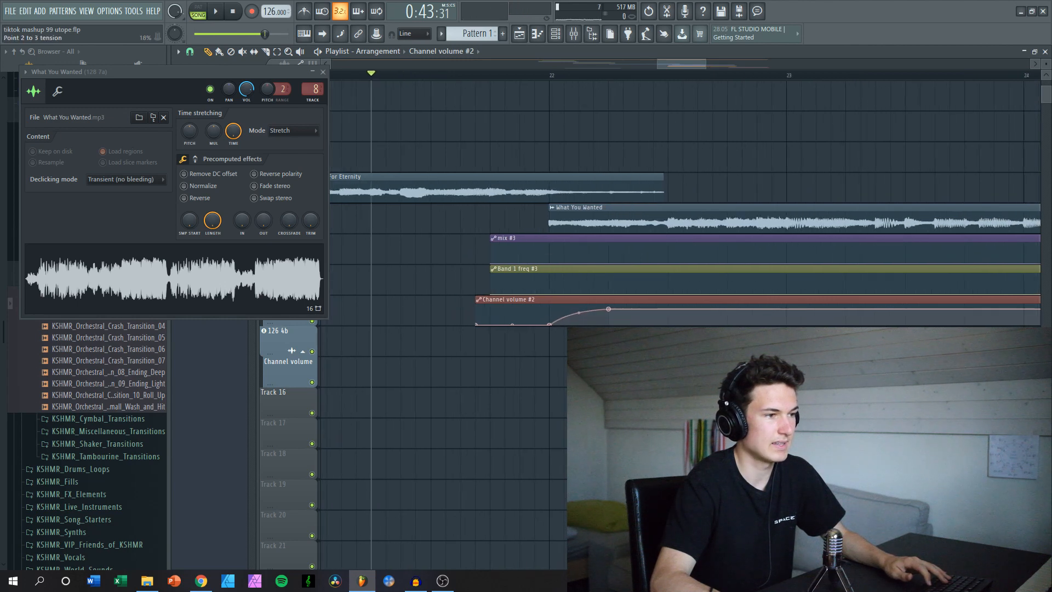
scroll(616, 262, down, 1)
key(space)
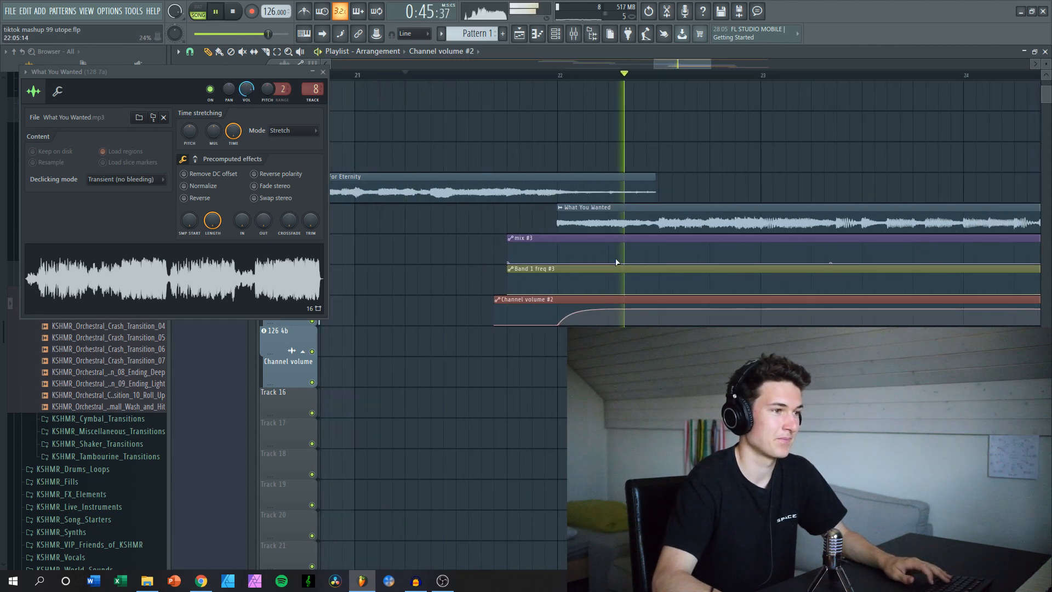
scroll(616, 263, down, 5)
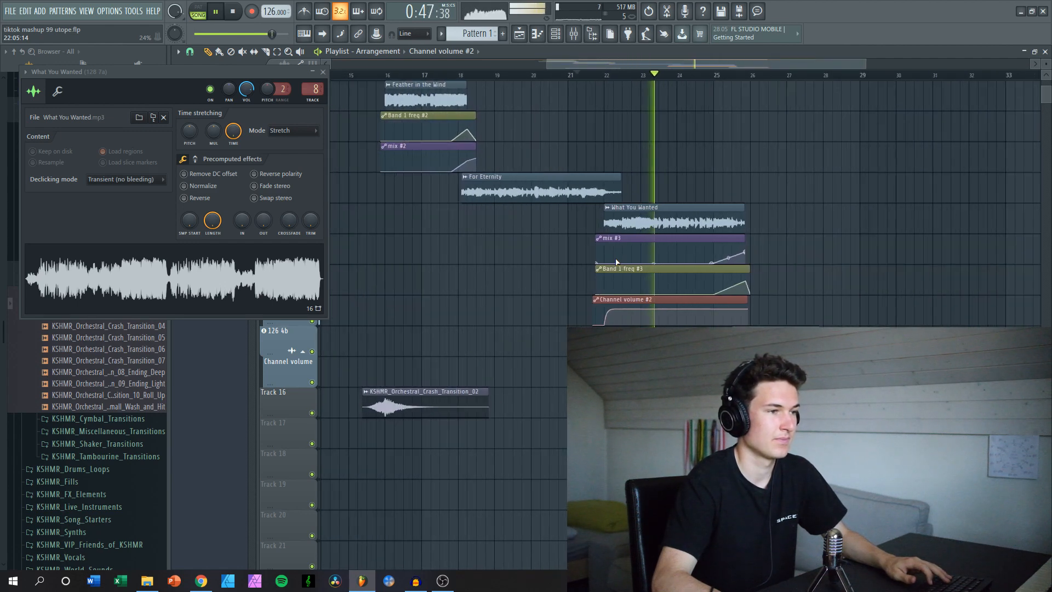
key(space)
Recolor the Whenever, Wherever clip and its Band 1 freq and mix automation clips red.
scroll(745, 279, down, 2)
scroll(732, 261, up, 3)
scroll(673, 224, down, 2)
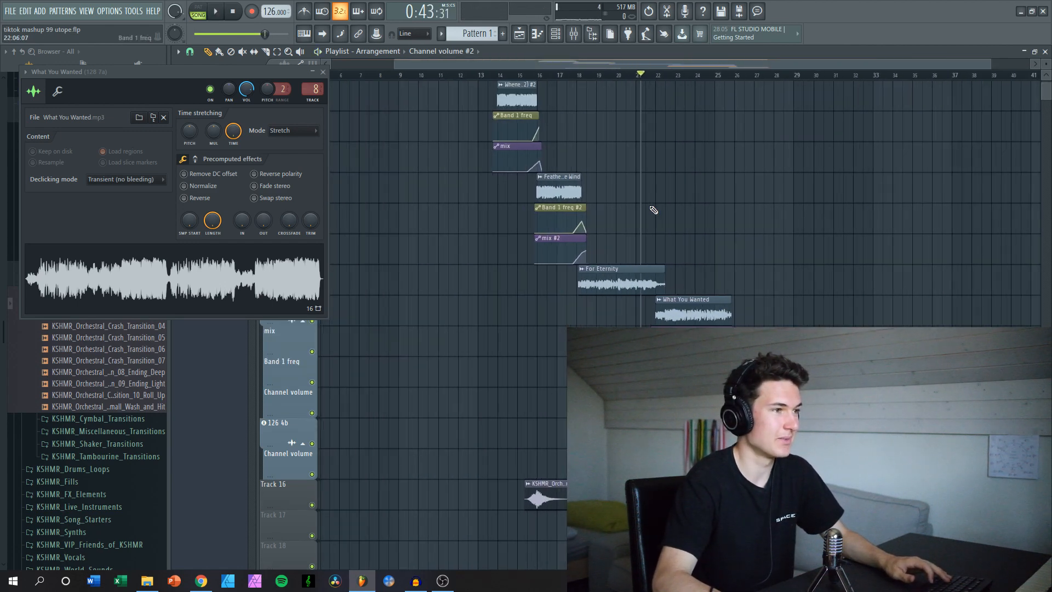
scroll(630, 203, up, 2)
scroll(517, 173, up, 2)
right_click(485, 146)
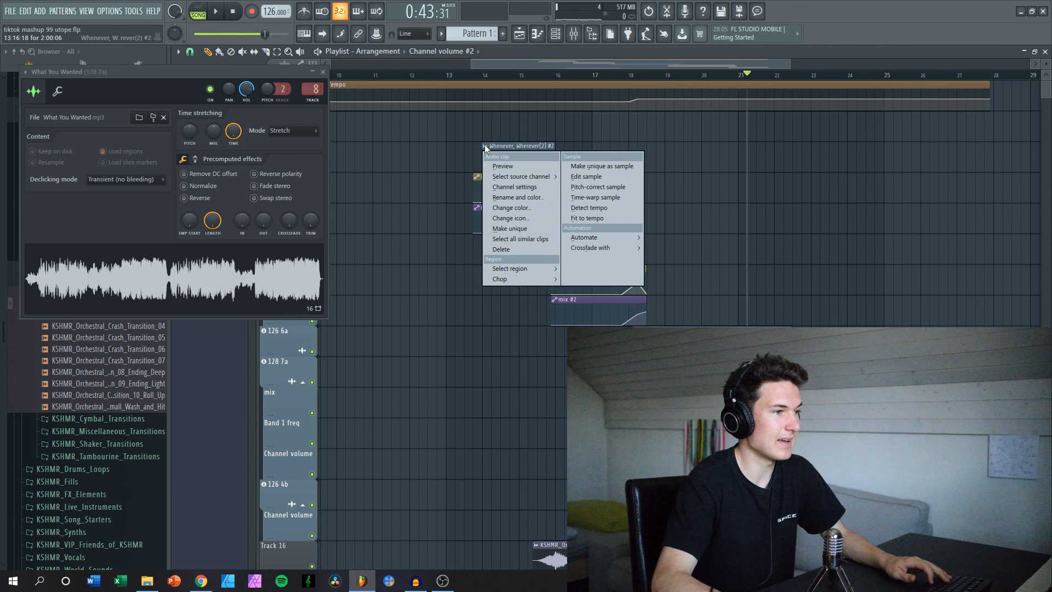
click(509, 206)
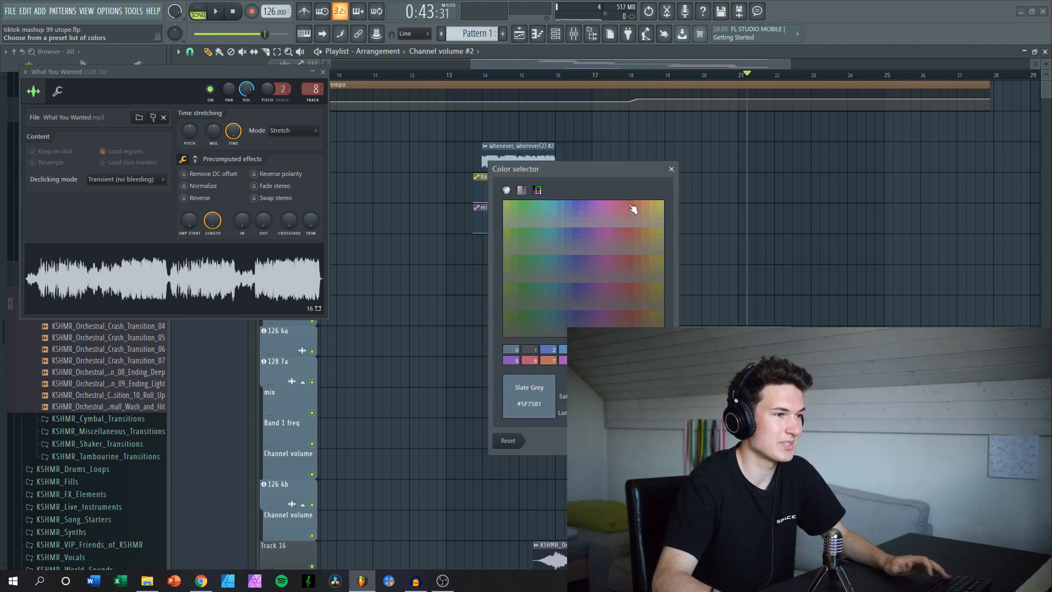
click(659, 441)
right_click(474, 177)
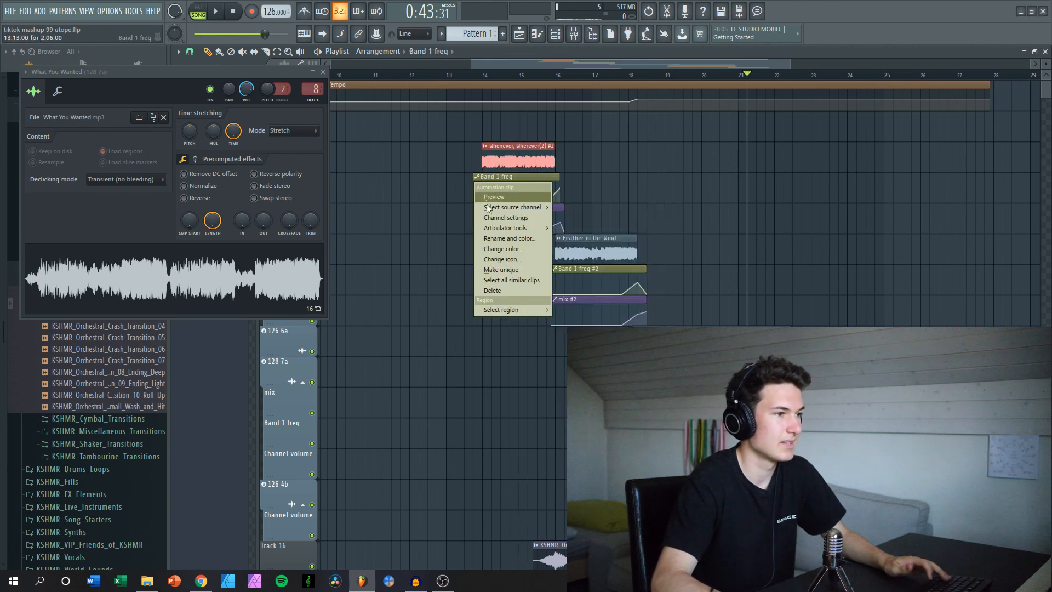
click(501, 241)
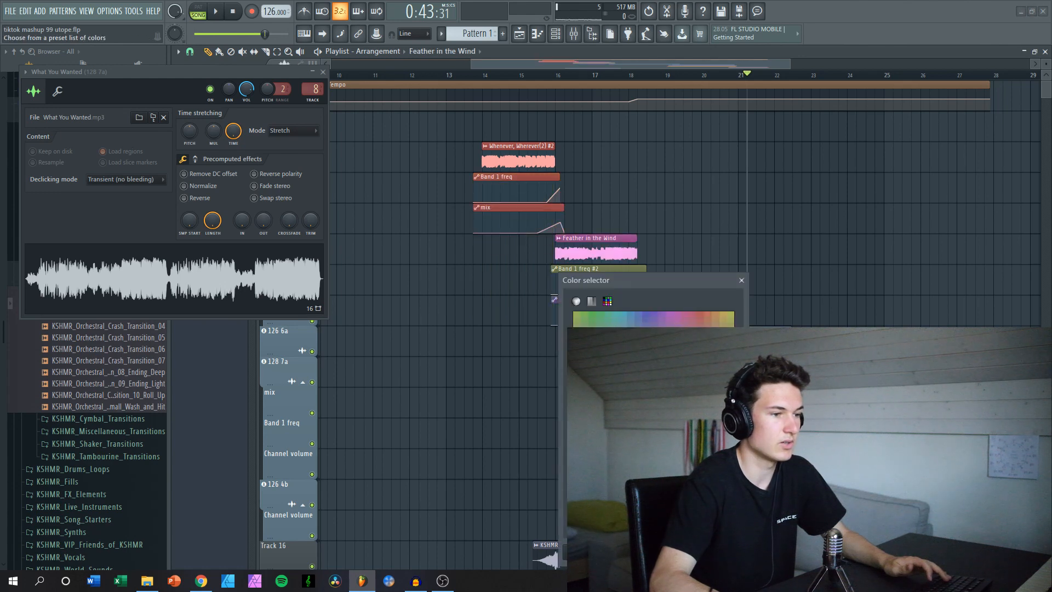
Recolor the Feather in the Wind clip and its Band 1 freq #2 and mix #2 automation clips magenta.
click(700, 551)
right_click(555, 300)
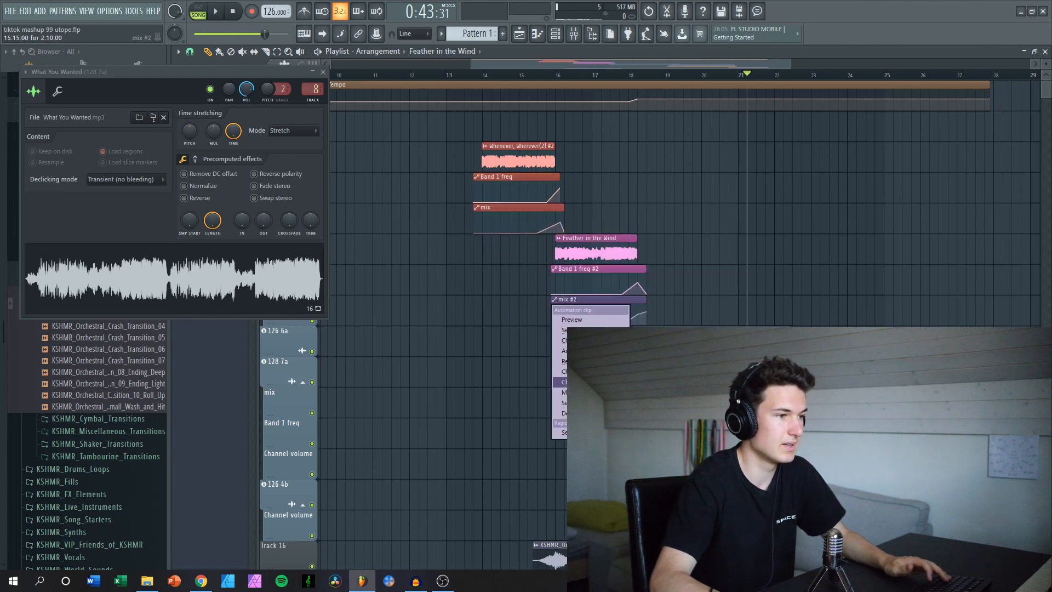